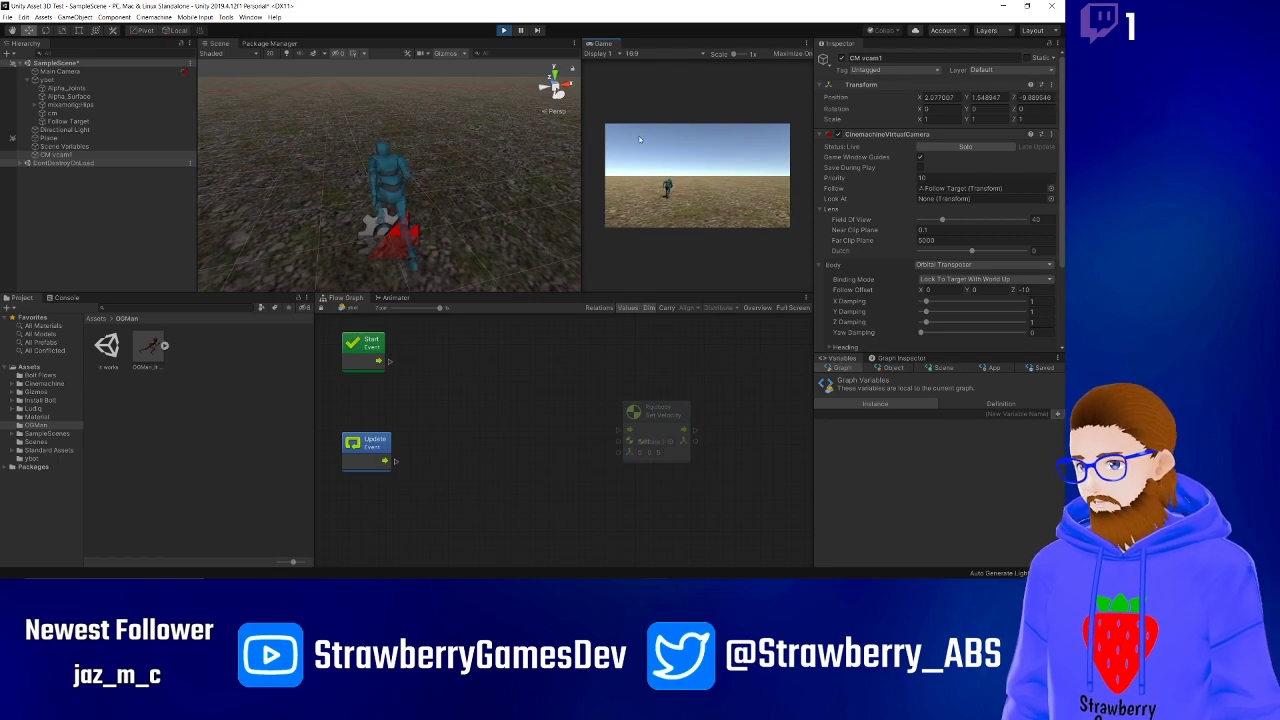
- Exit play mode and set the virtual camera's Body Binding Mode to Simple Follow With World Up
key("ctrl+p")
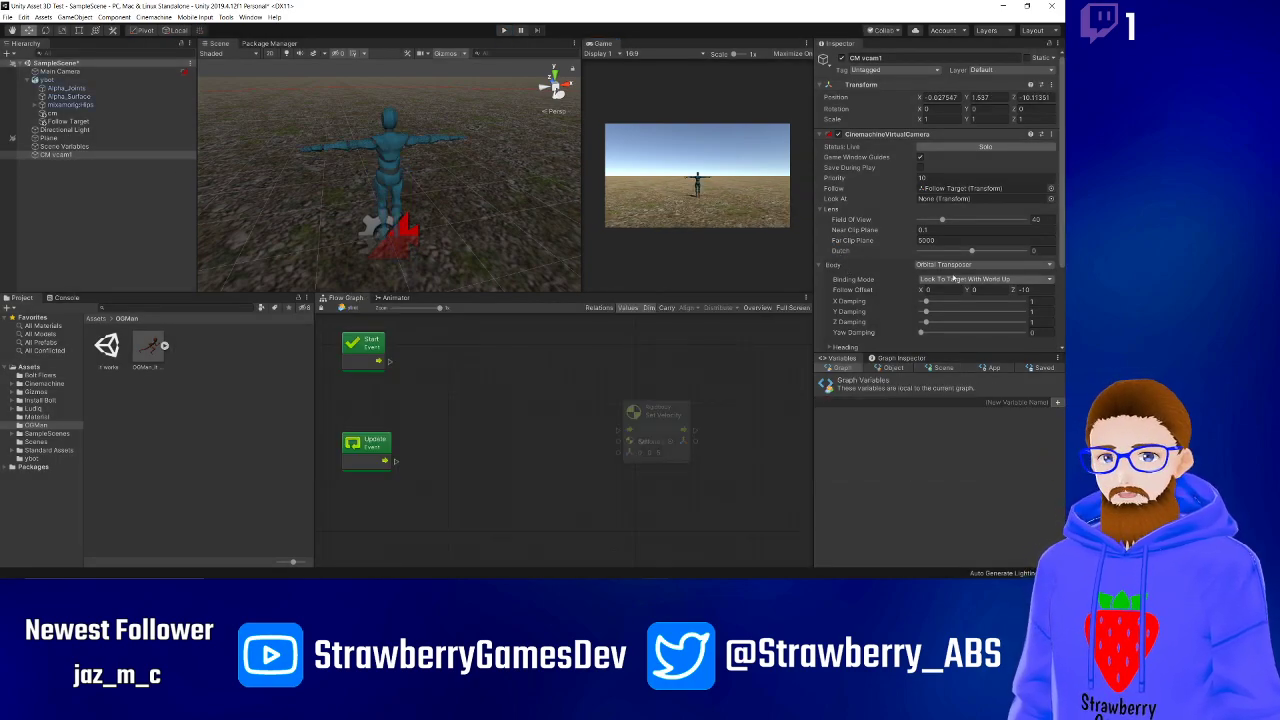
scroll(893, 234, "down", 3)
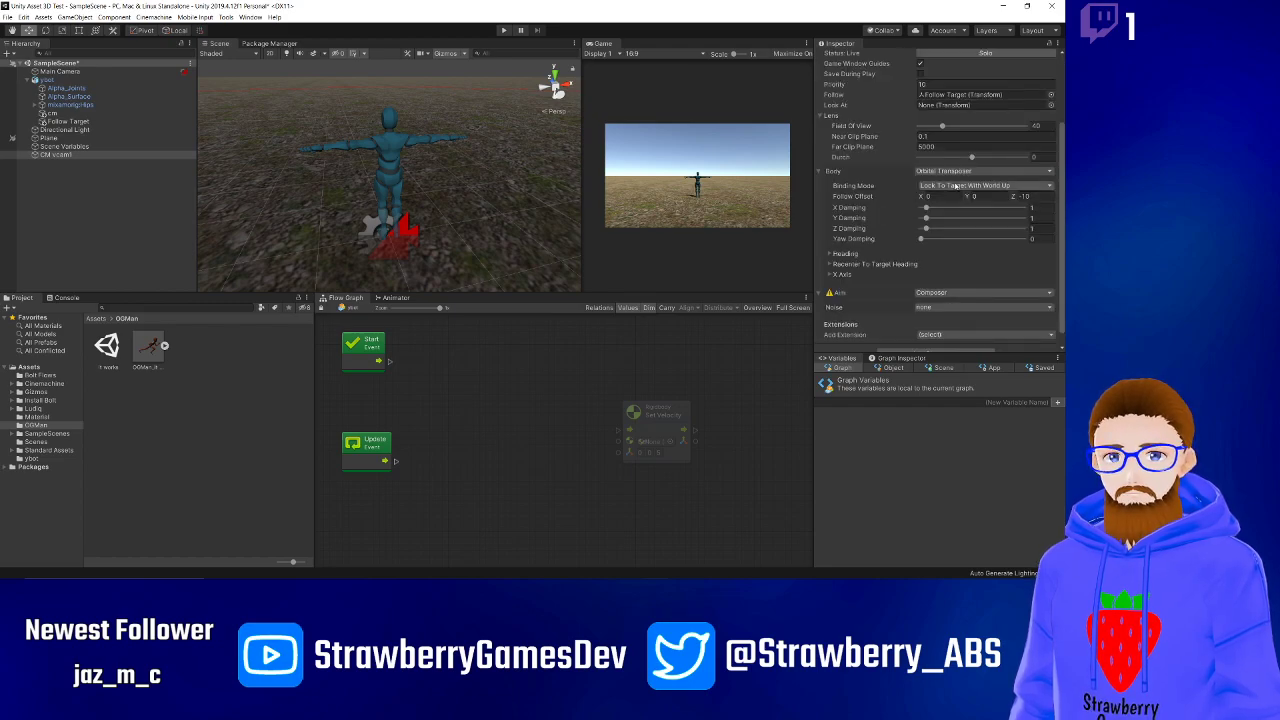
left_click(955, 186)
left_click(972, 247)
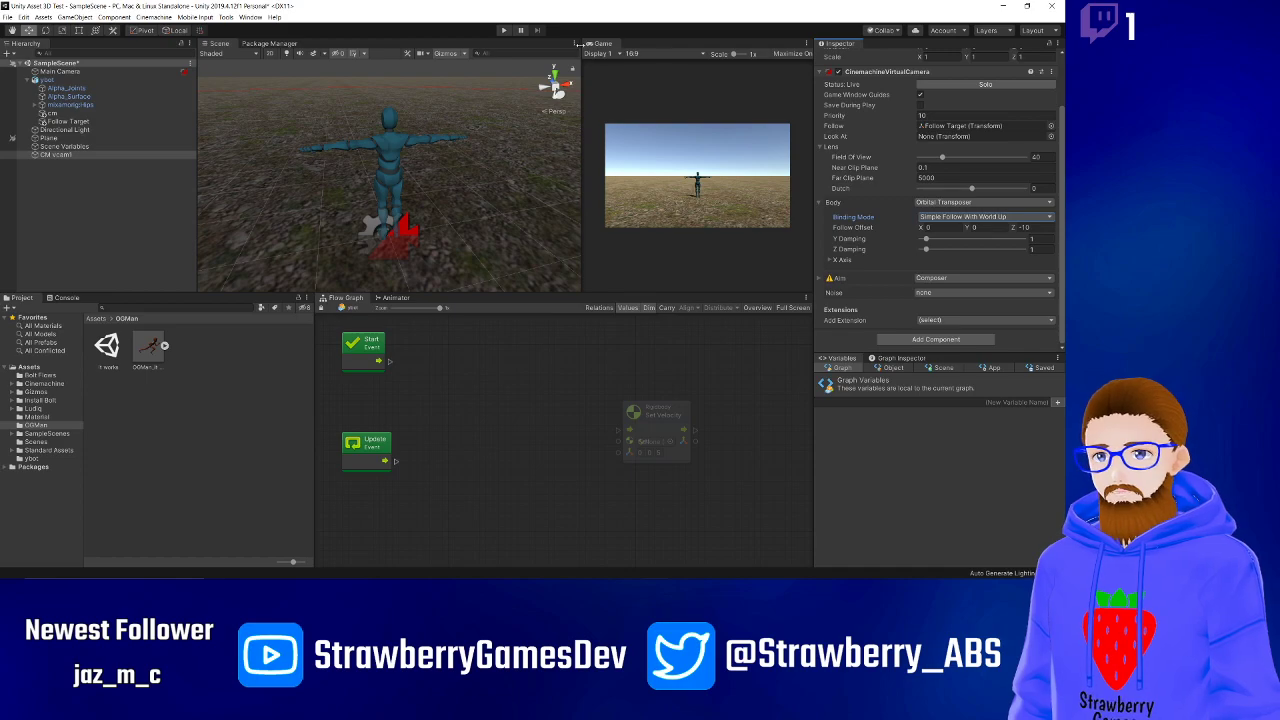
- Run the scene, move the character sideways to test the camera's follow behaviour, and exit play mode
left_click(503, 30)
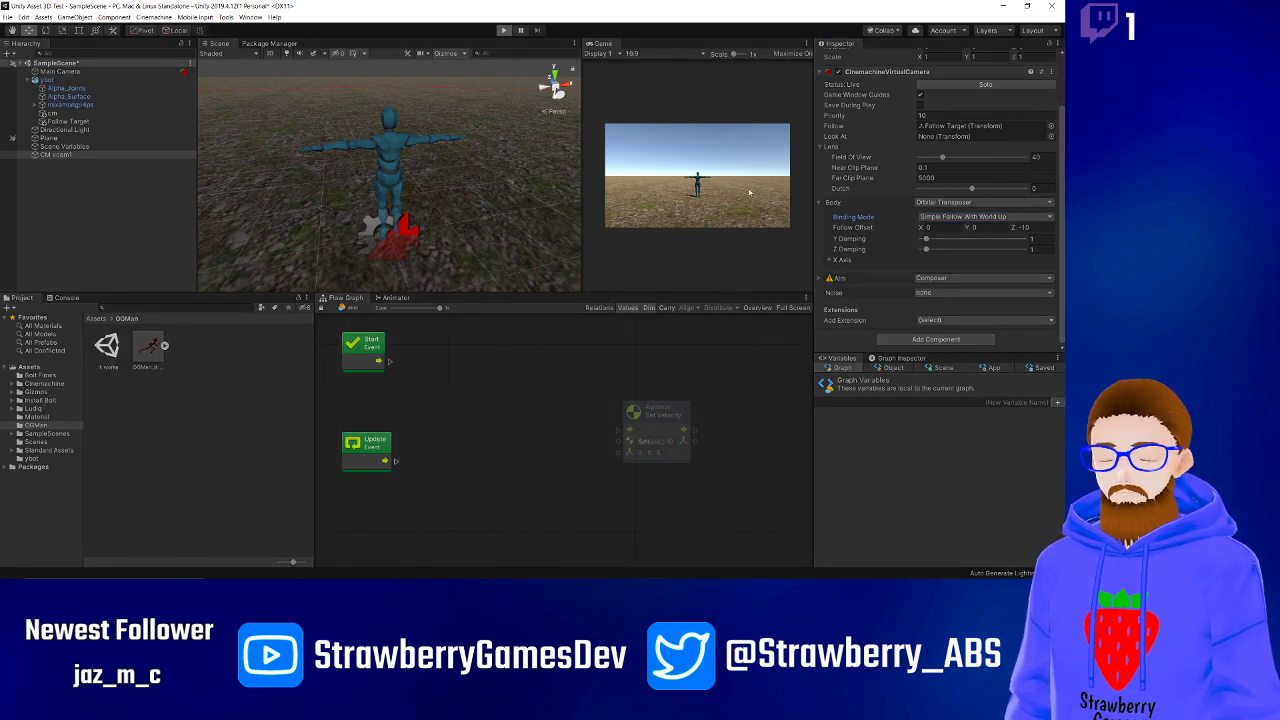
key("d")
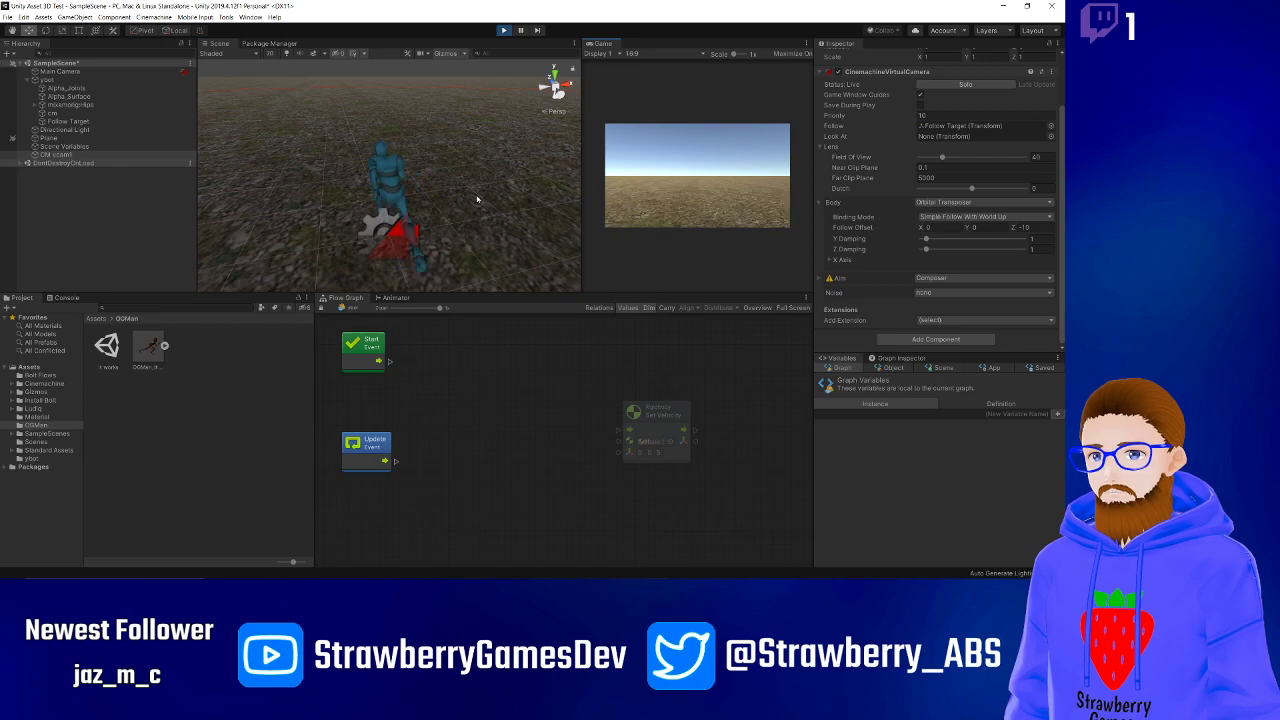
key("ctrl+p")
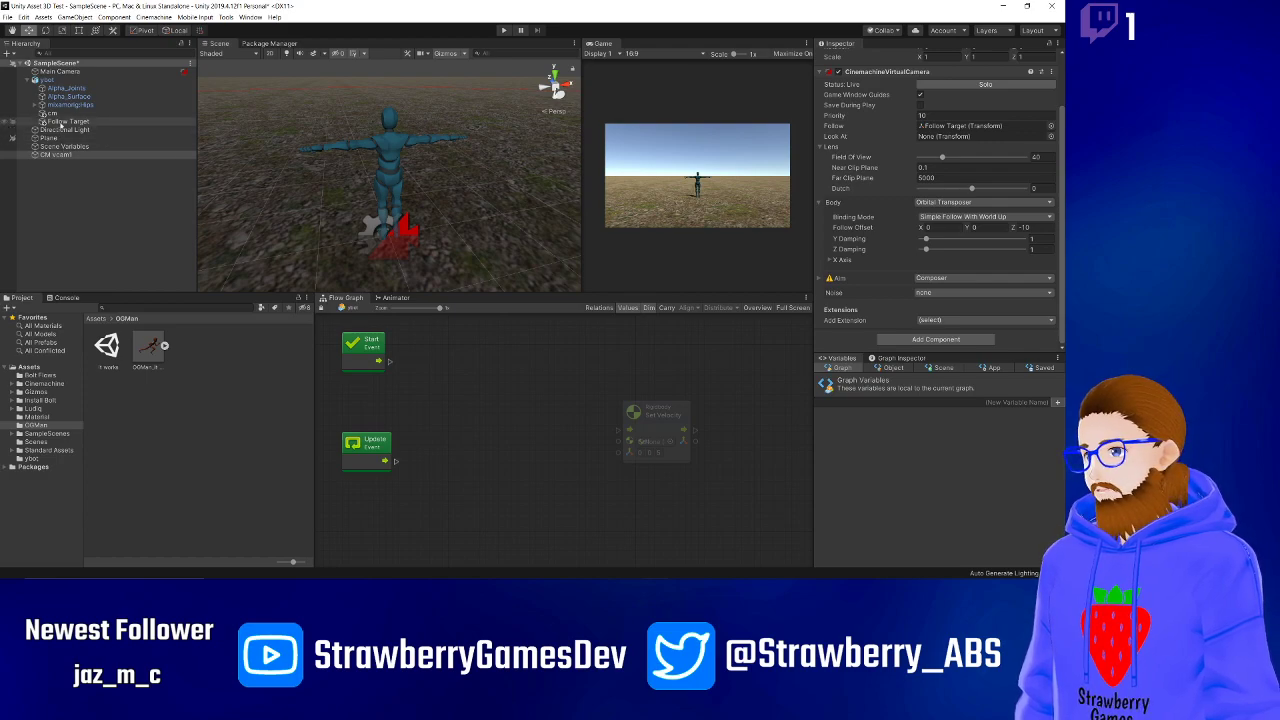
- Assign Follow Target as the virtual camera's Look At target and test it in play mode
left_click_drag(960, 125, 957, 137)
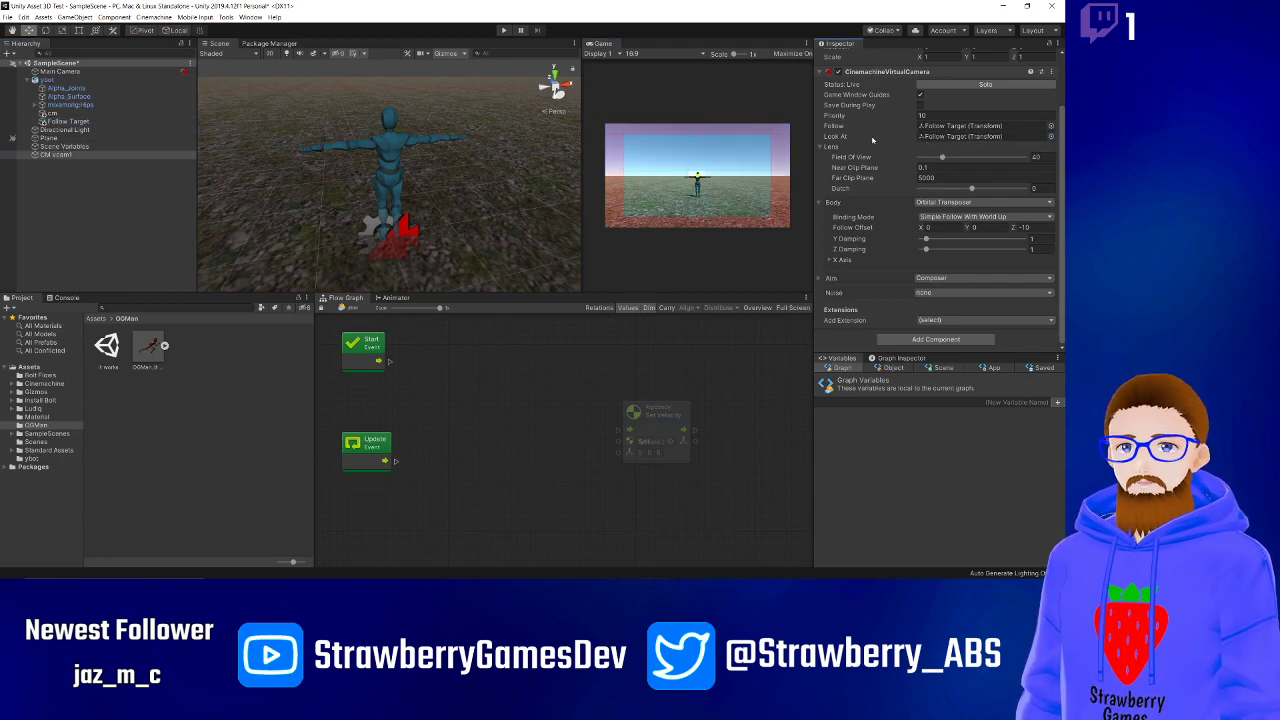
left_click(504, 30)
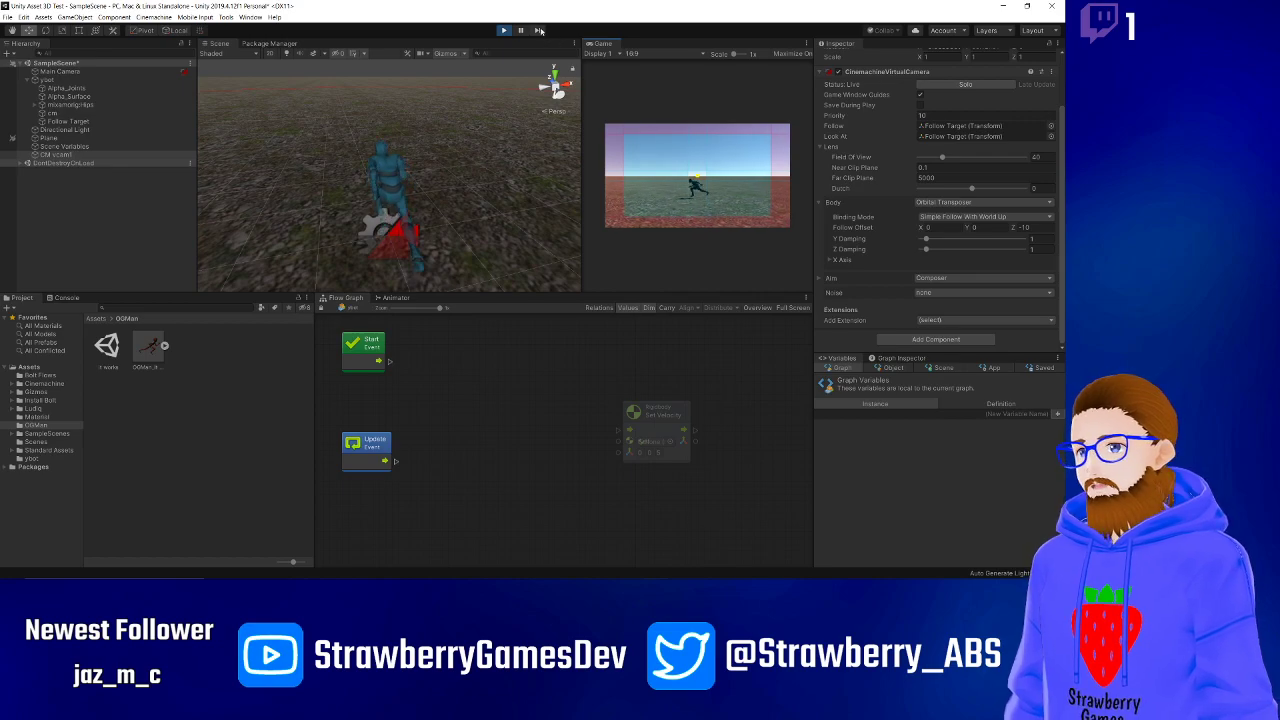
key("ctrl+p")
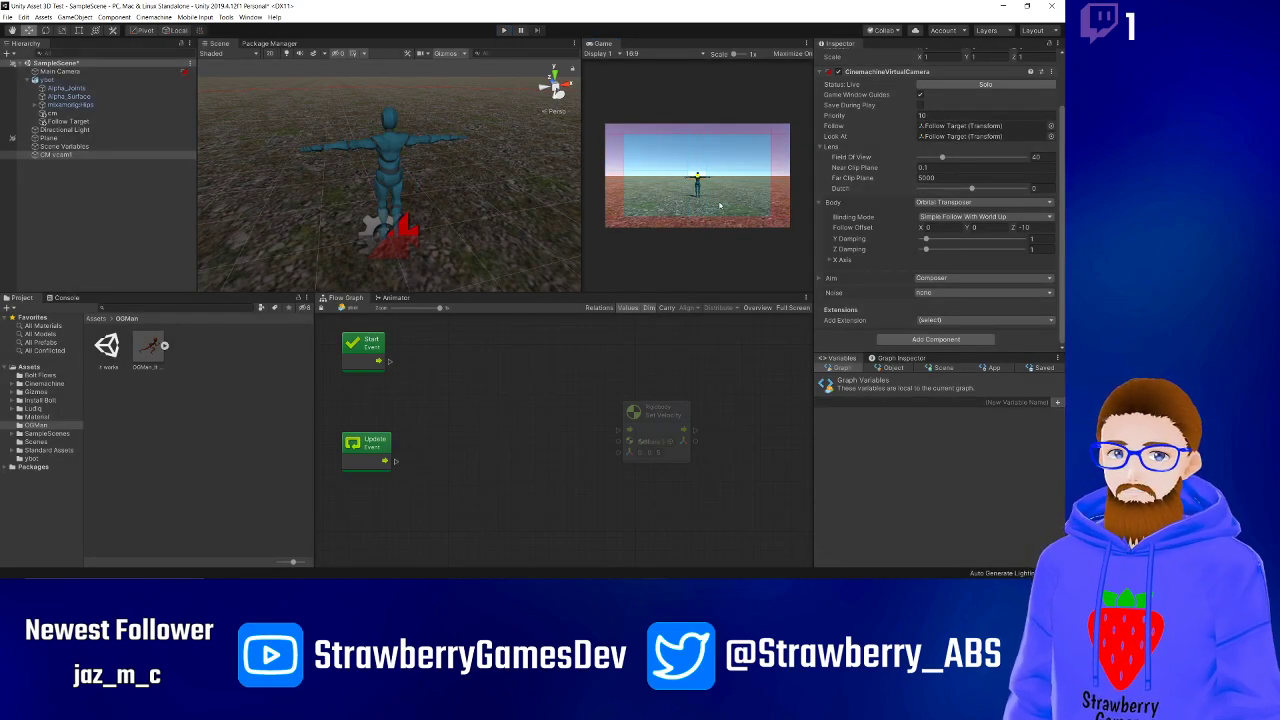
- Widen the Game view and set the virtual camera's lens Field Of View to about 26.9
left_click_drag(583, 235, 419, 235)
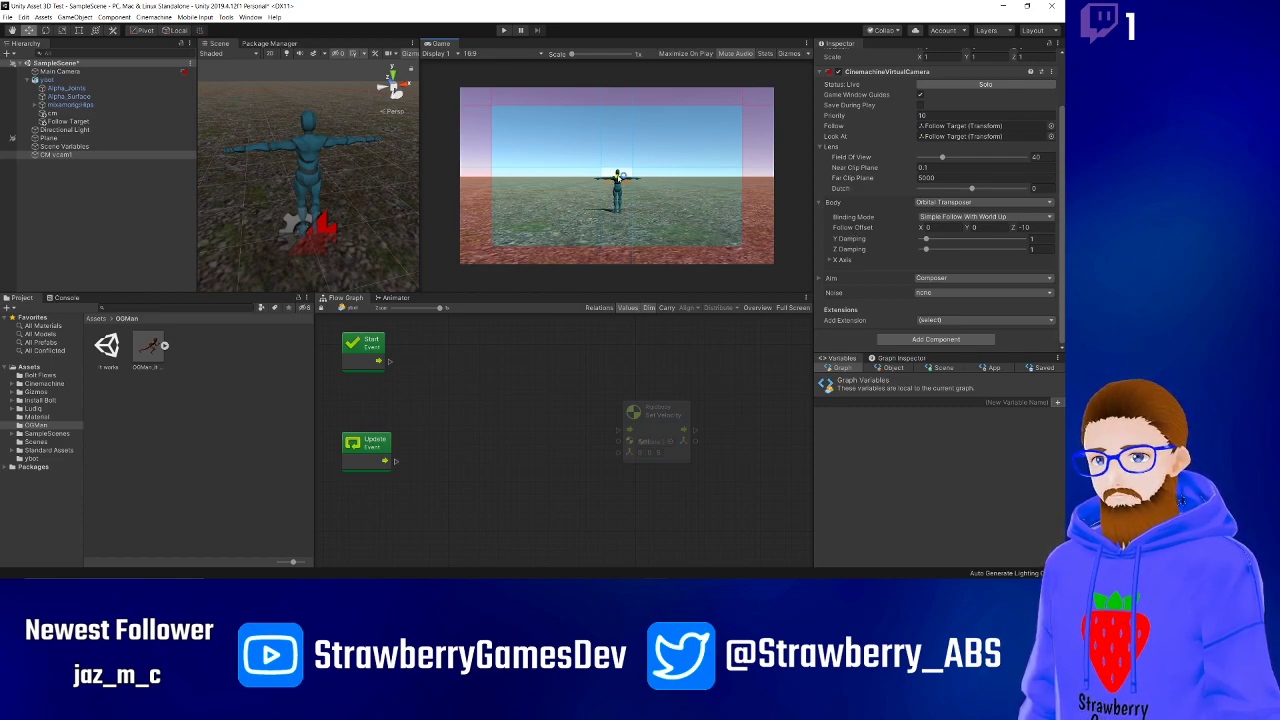
left_click(929, 86)
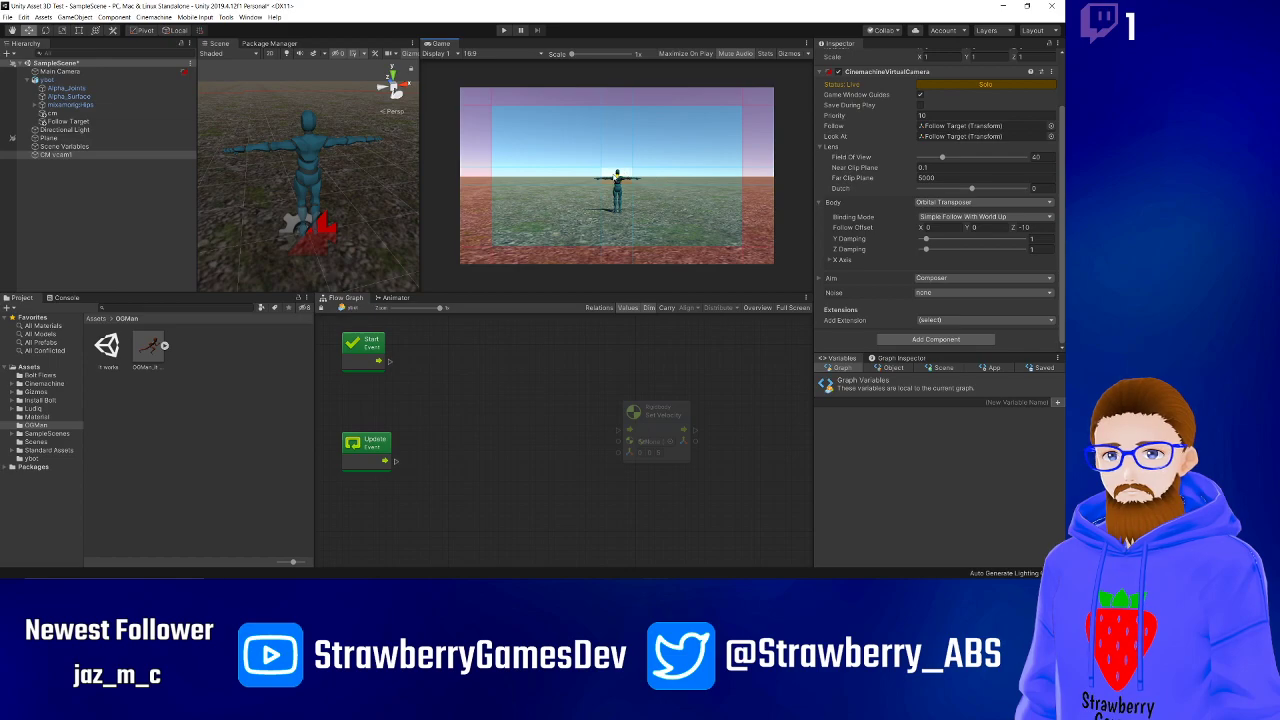
left_click(960, 84)
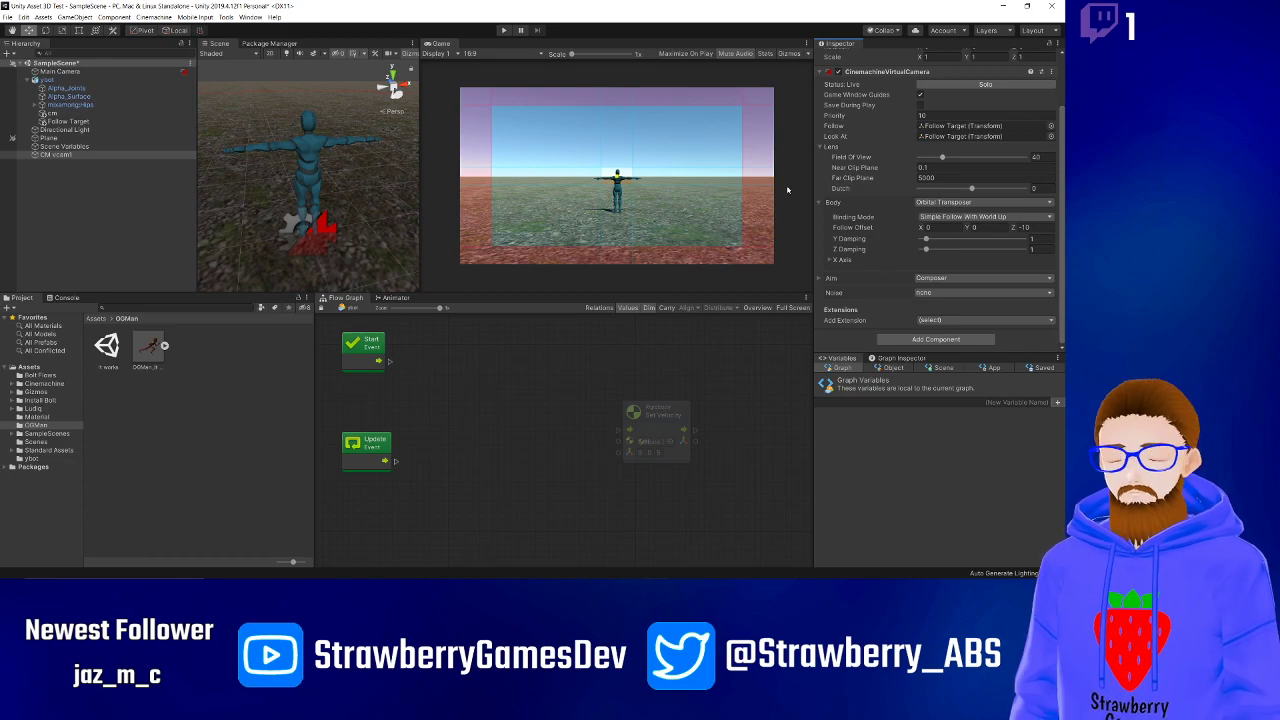
mouse_move(941, 157)
left_mouse_down()
mouse_move(919, 158)
mouse_move(949, 164)
mouse_move(934, 166)
left_mouse_up()
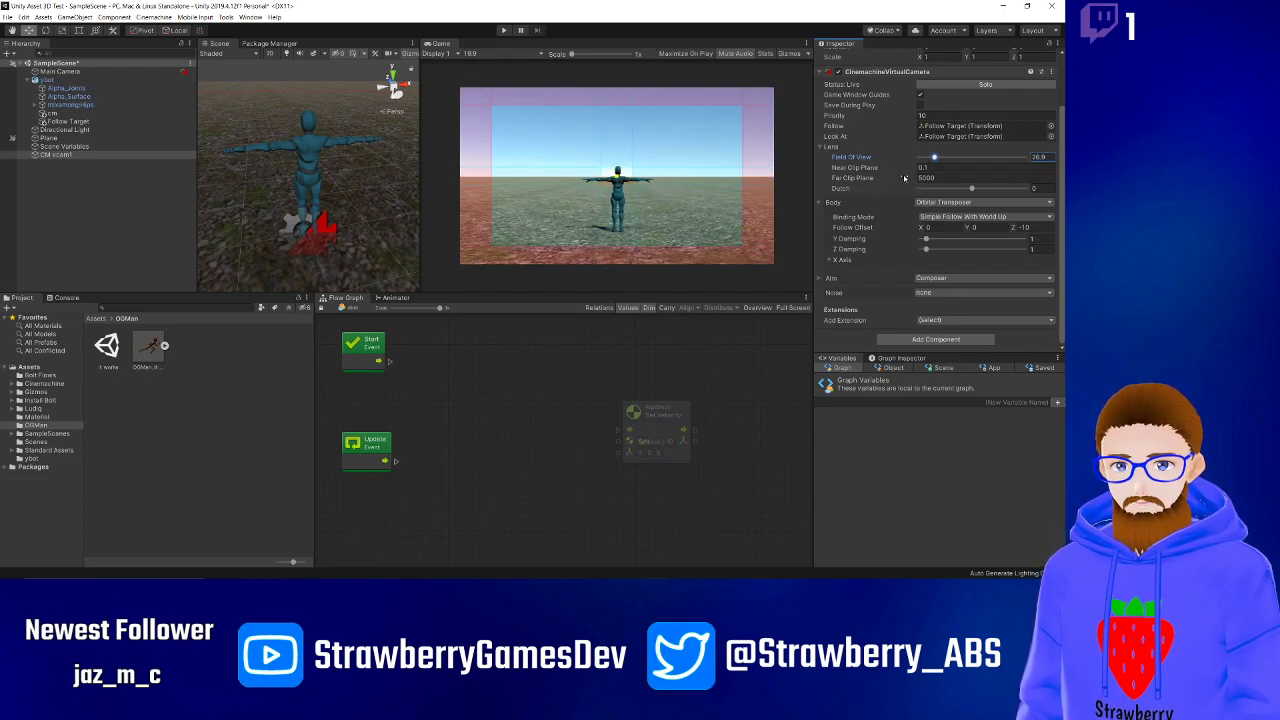
- Try a Dutch tilt and undo it, and try shorter Far Clip Plane distances before restoring 5000
left_click_drag(971, 190, 961, 190)
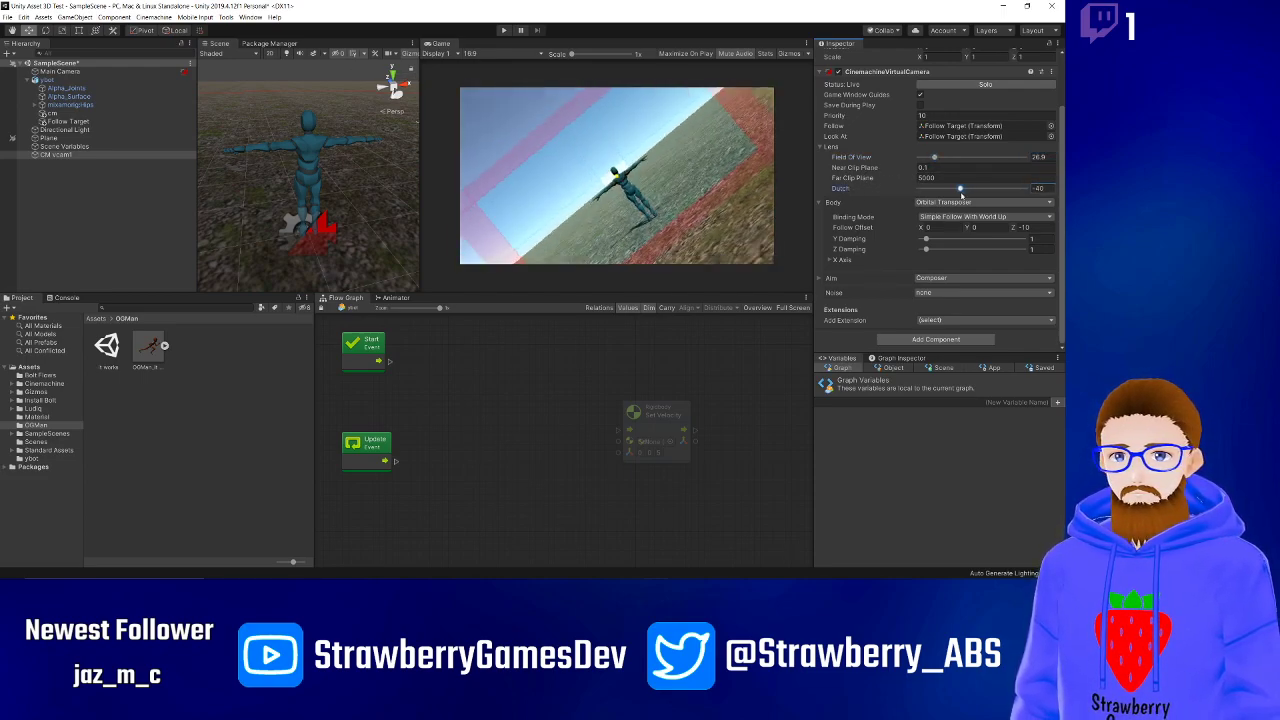
key("ctrl+z")
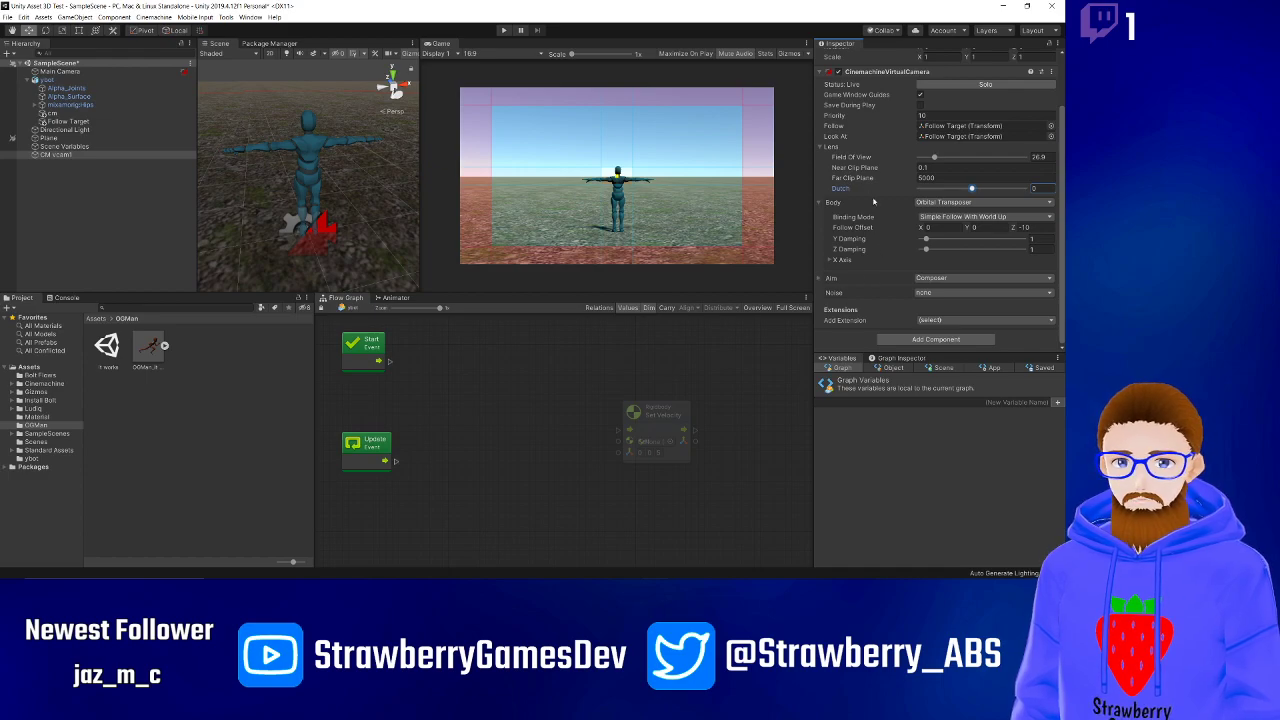
scroll(869, 177, "up", 3)
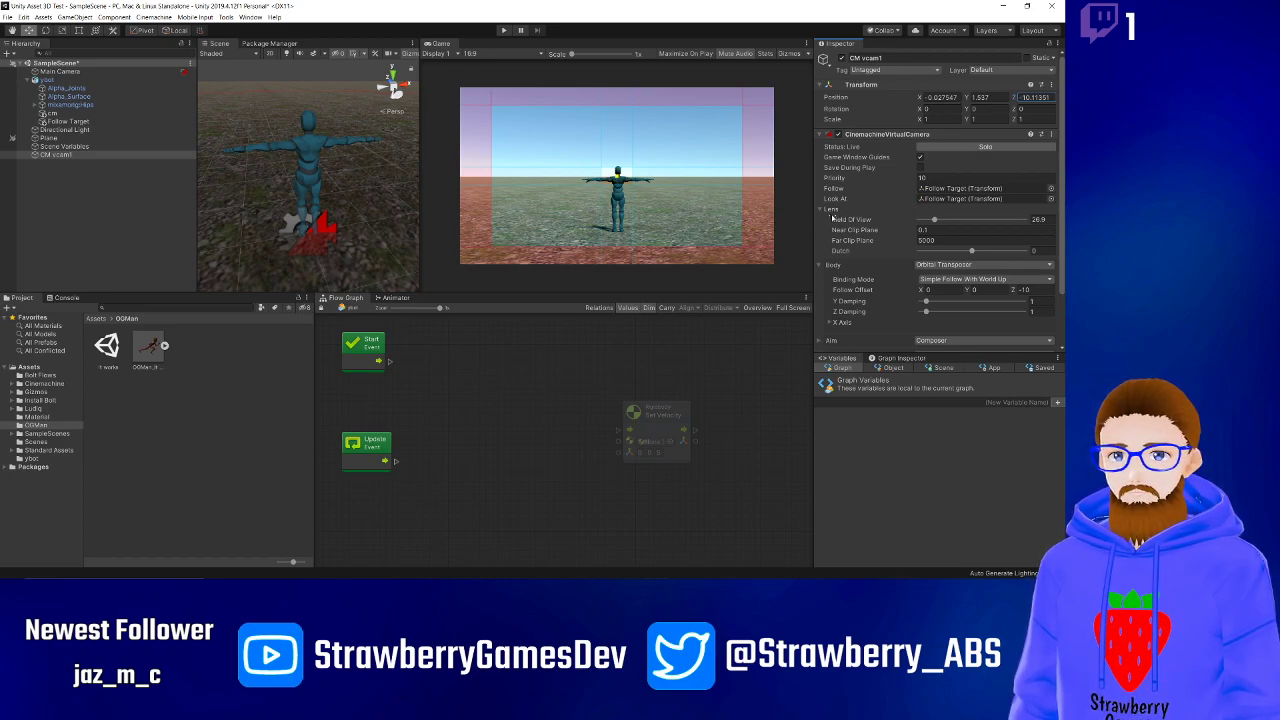
left_click_drag(870, 233, 807, 242)
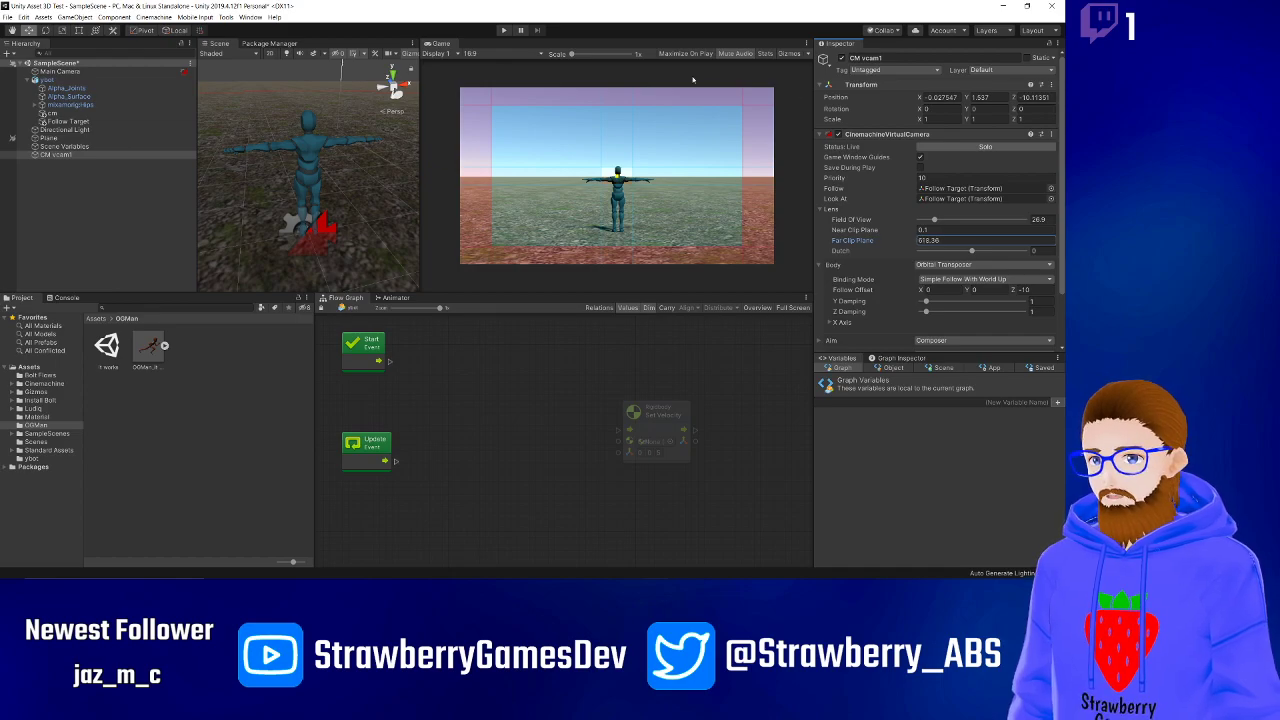
left_click_drag(693, 80, 404, 142)
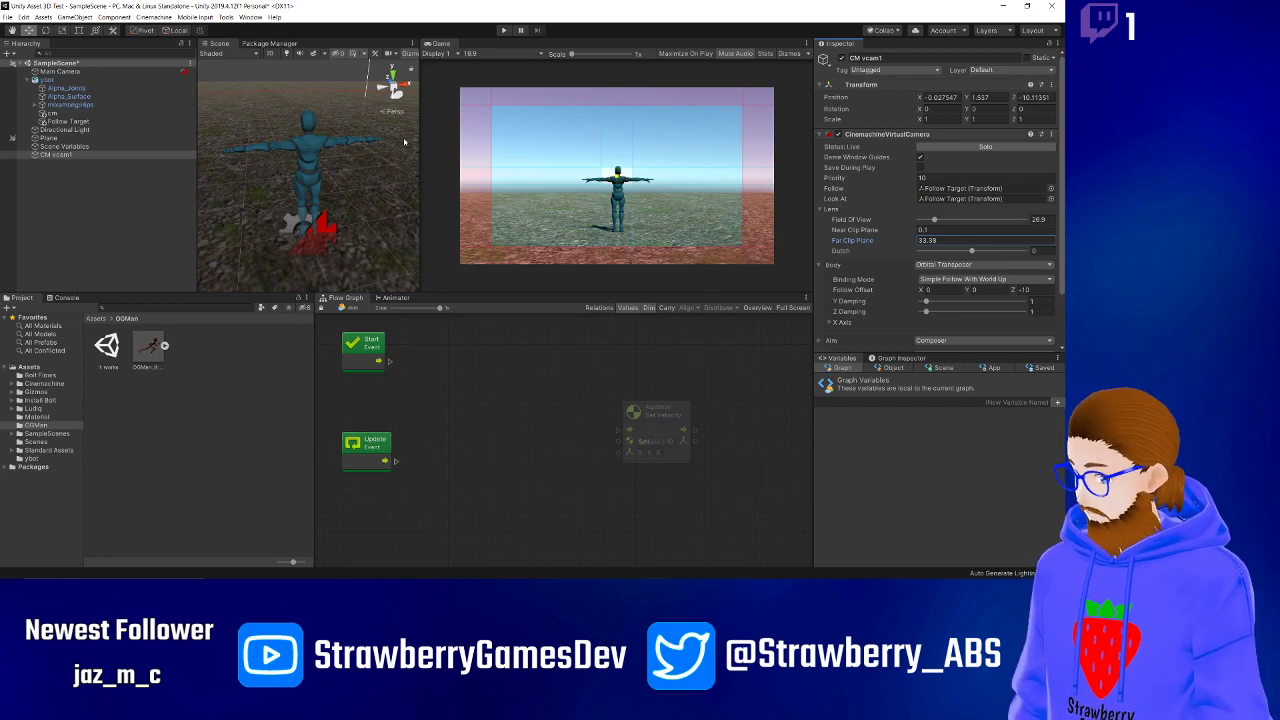
type("5000")
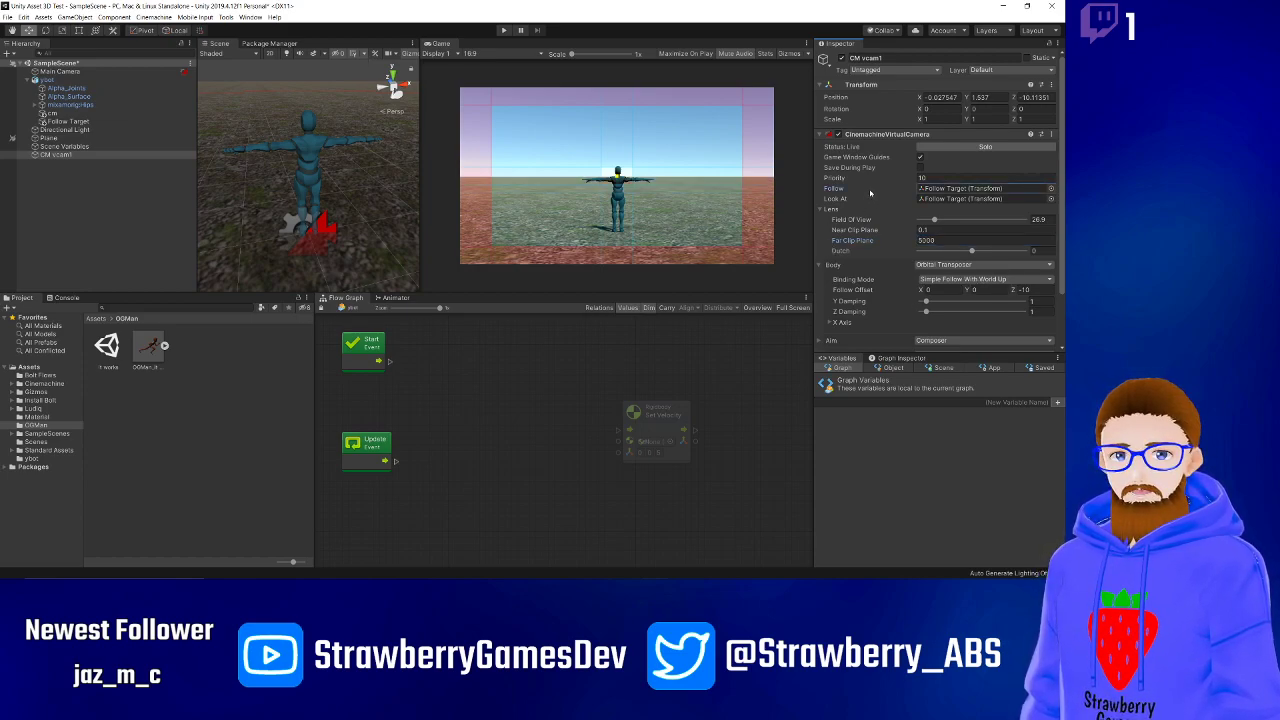
- Try changing an X value in the virtual camera's Transform and undo the change
left_click(847, 176)
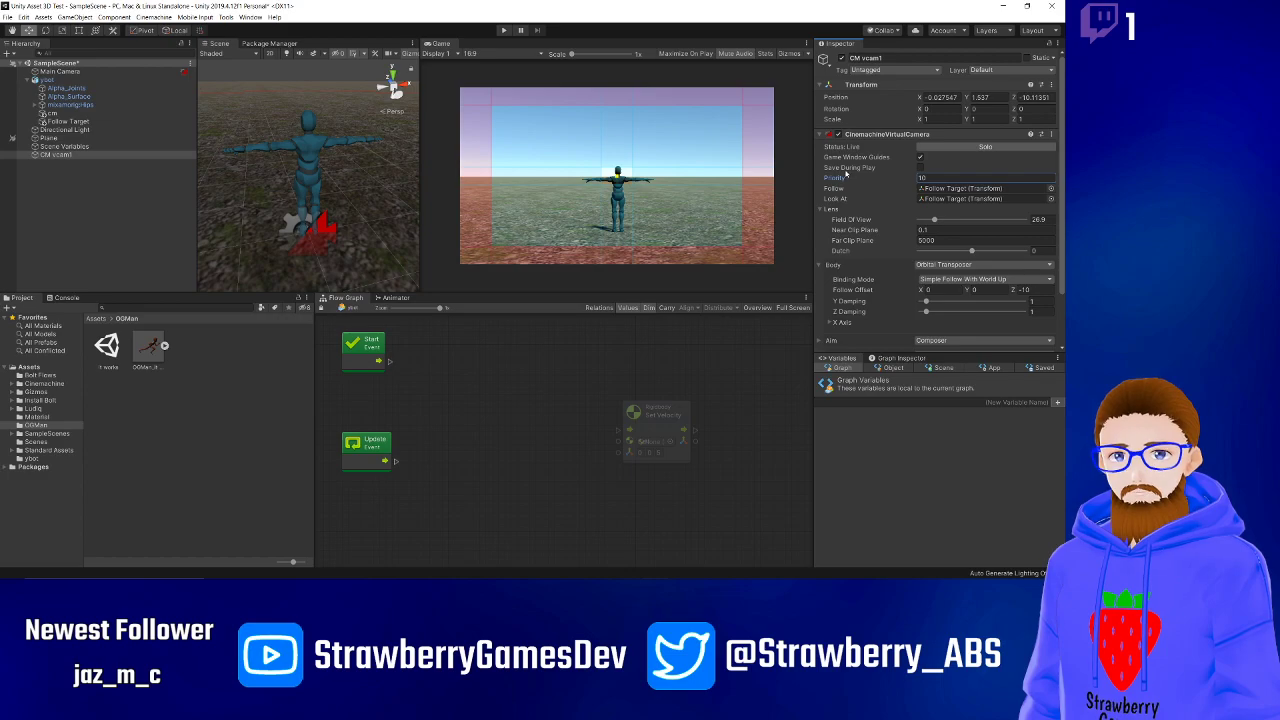
left_click(828, 121)
mouse_move(920, 120)
left_mouse_down()
mouse_move(934, 122)
mouse_move(896, 124)
left_mouse_up()
key("ctrl+z")
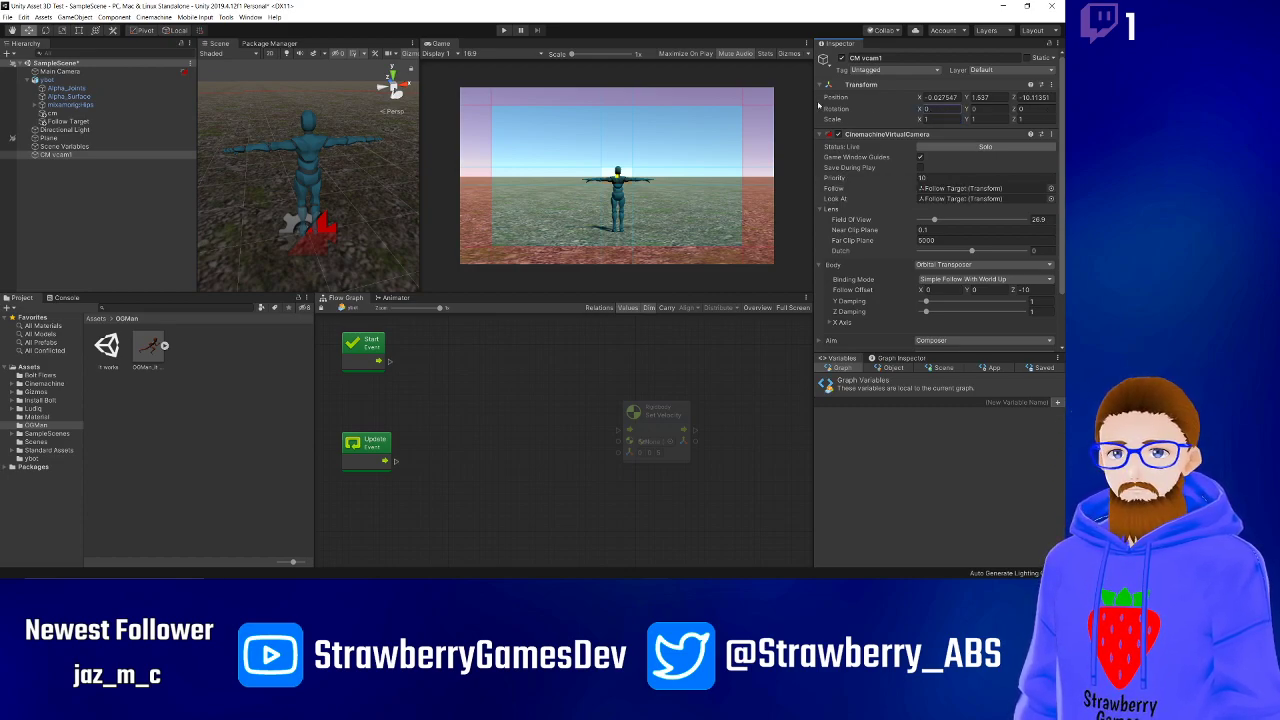
- Examine the virtual camera's X Axis settings and the Composer options under Aim
scroll(880, 312, "down", 2)
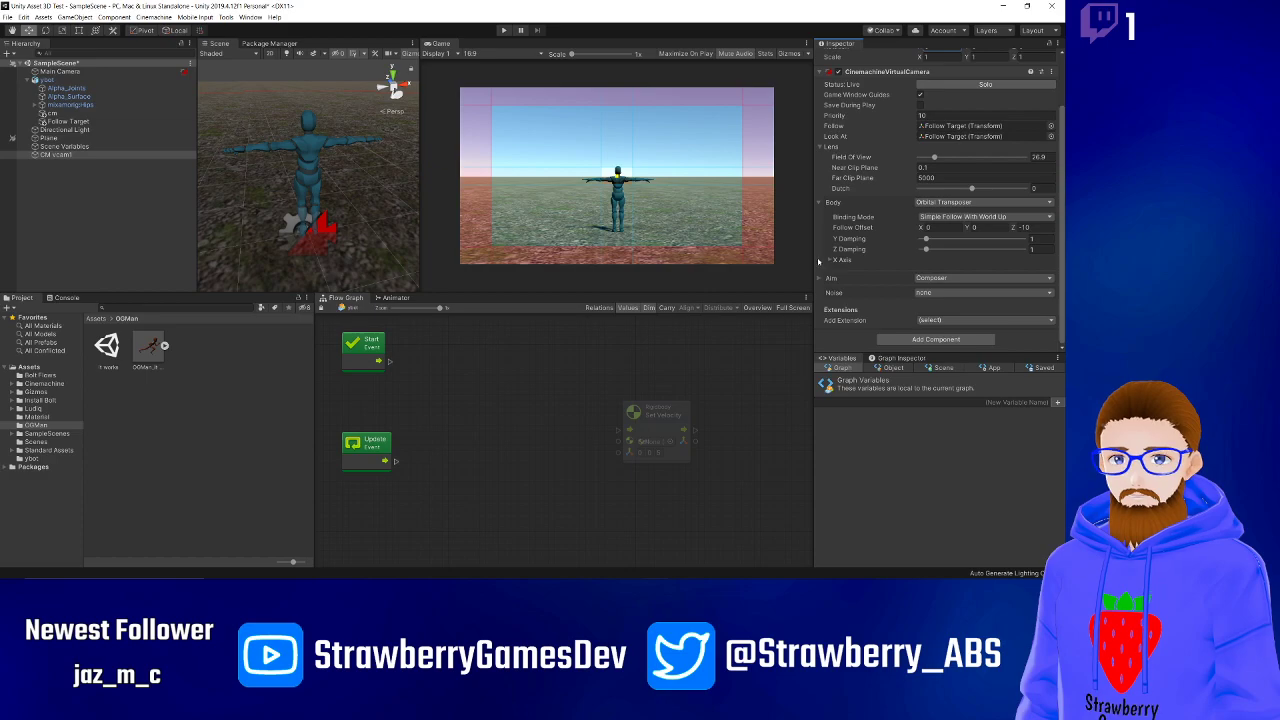
left_click(829, 260)
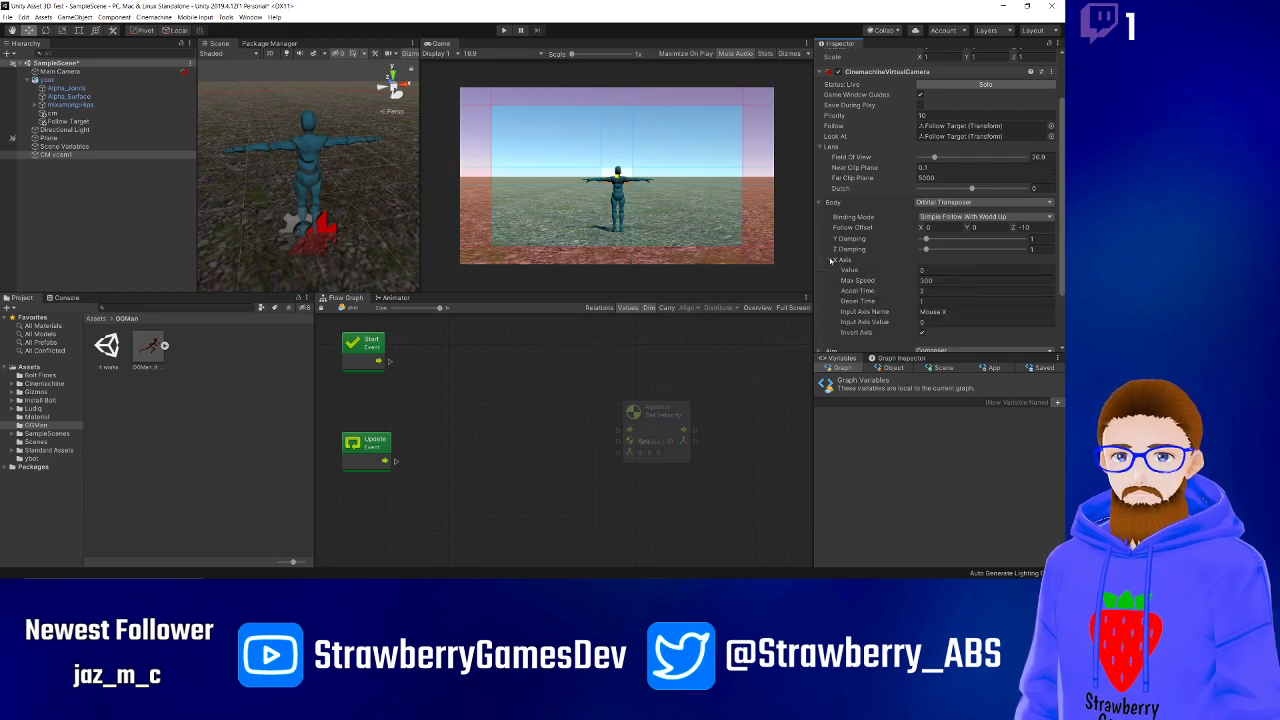
left_click(829, 260)
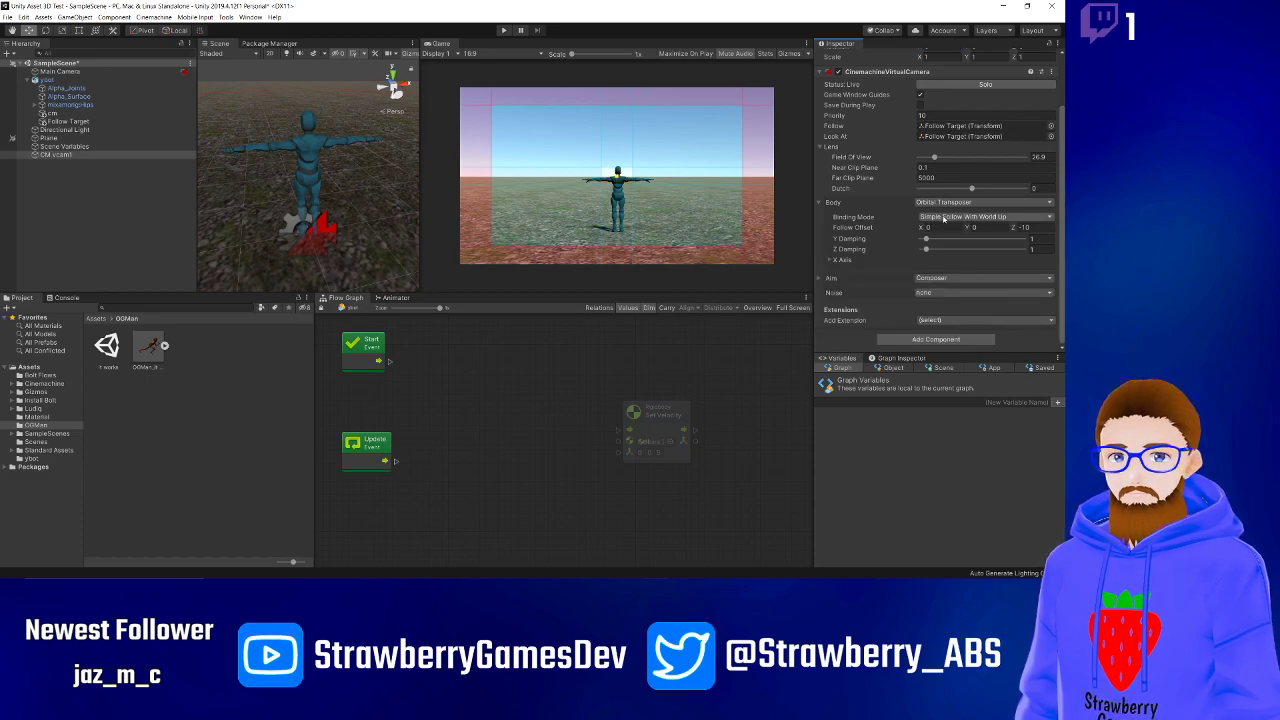
left_click(819, 279)
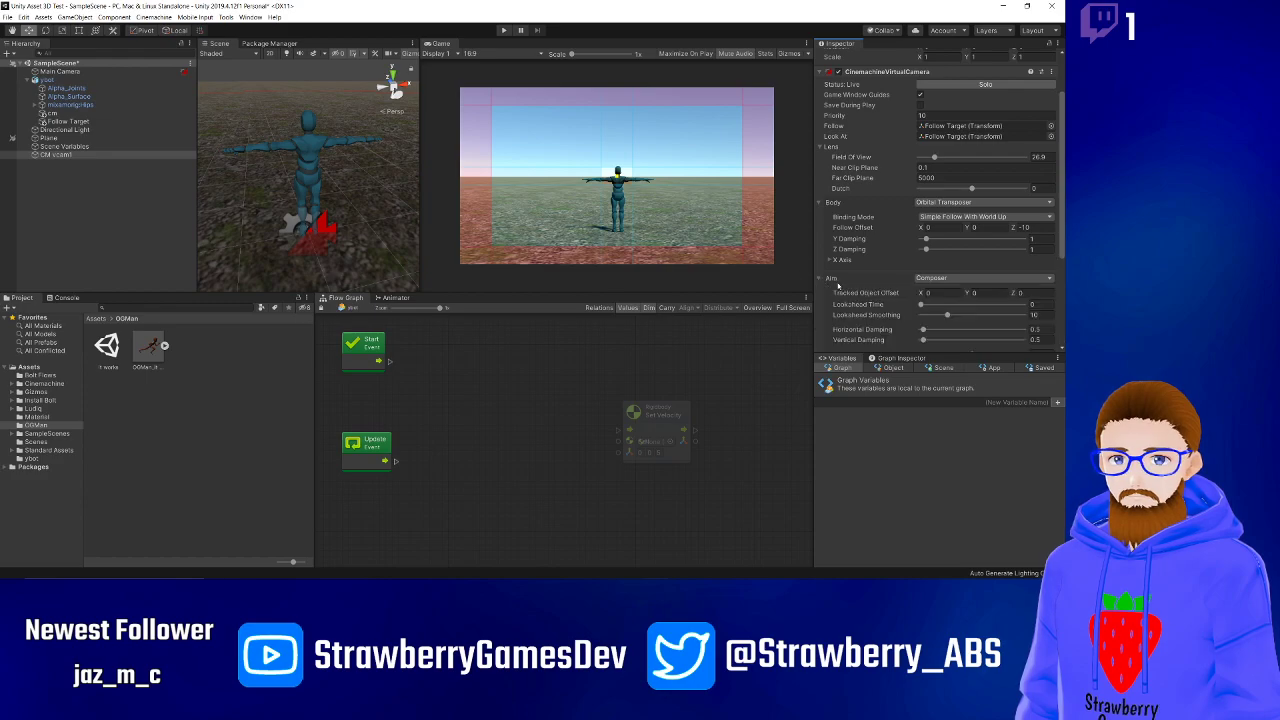
scroll(873, 242, "down", 5)
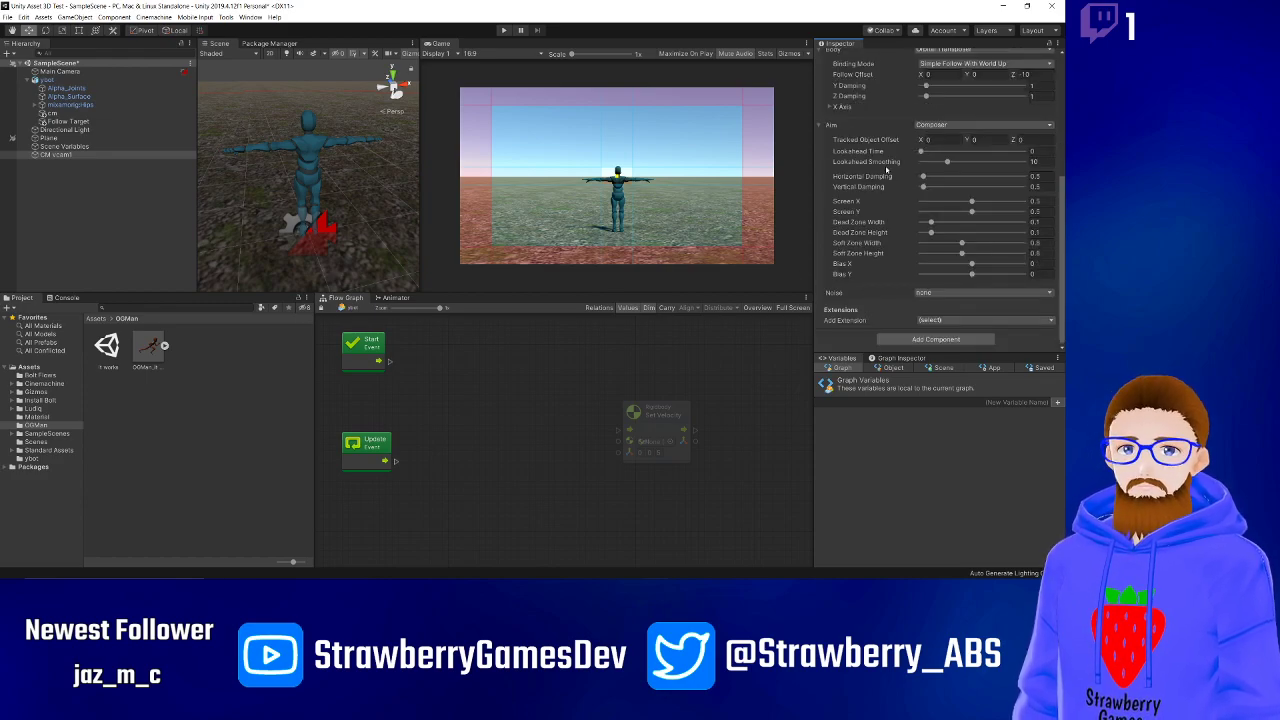
mouse_move(920, 151)
left_mouse_down()
mouse_move(936, 153)
mouse_move(914, 157)
left_mouse_up()
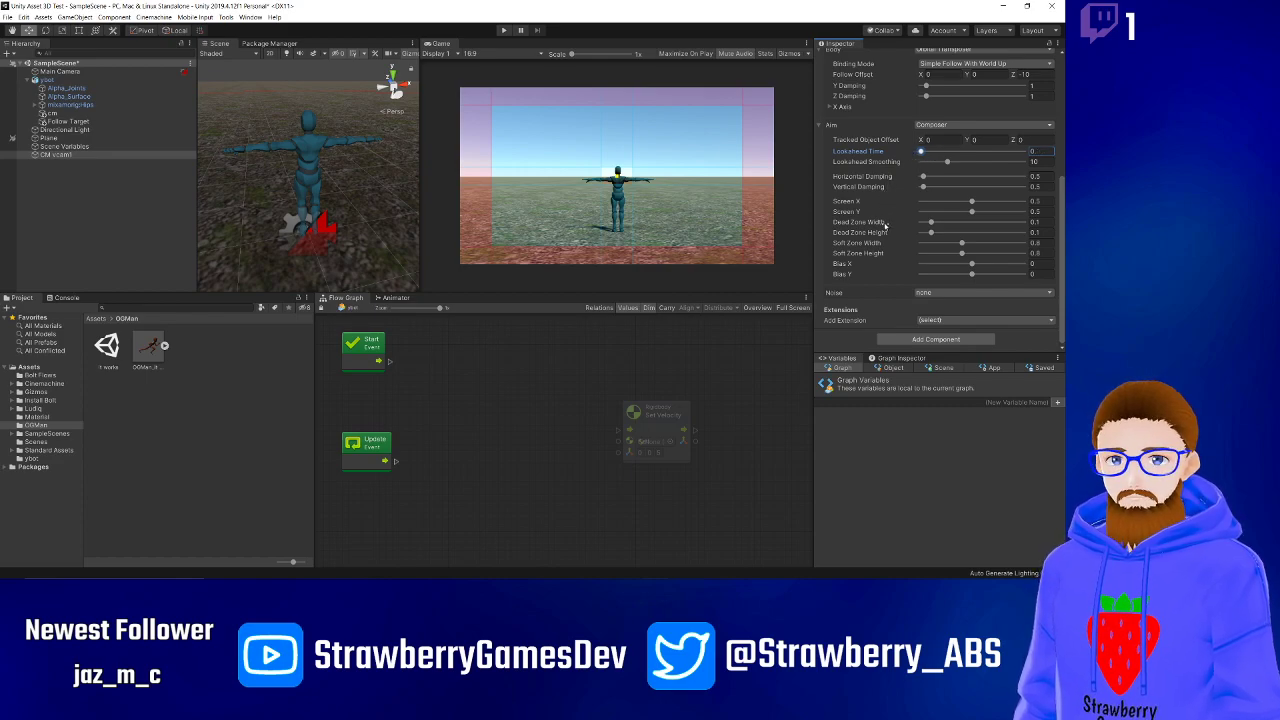
scroll(883, 305, "up", 3)
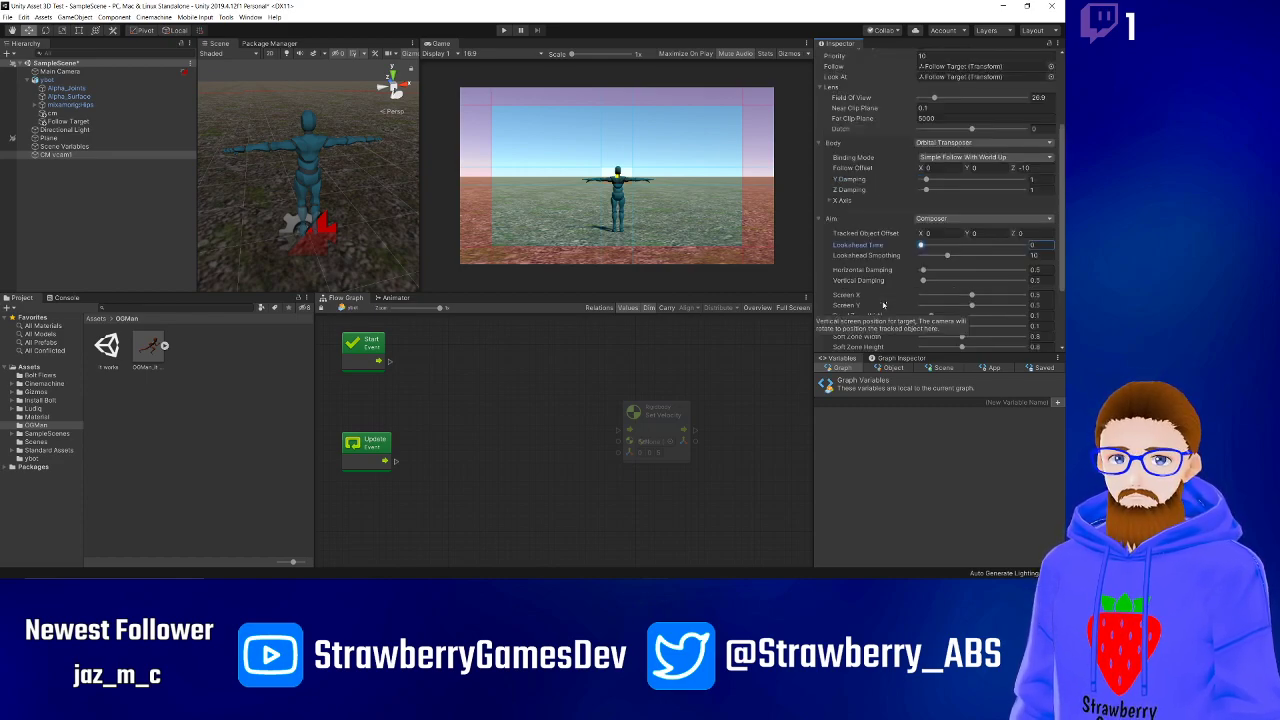
scroll(880, 300, "up", 3)
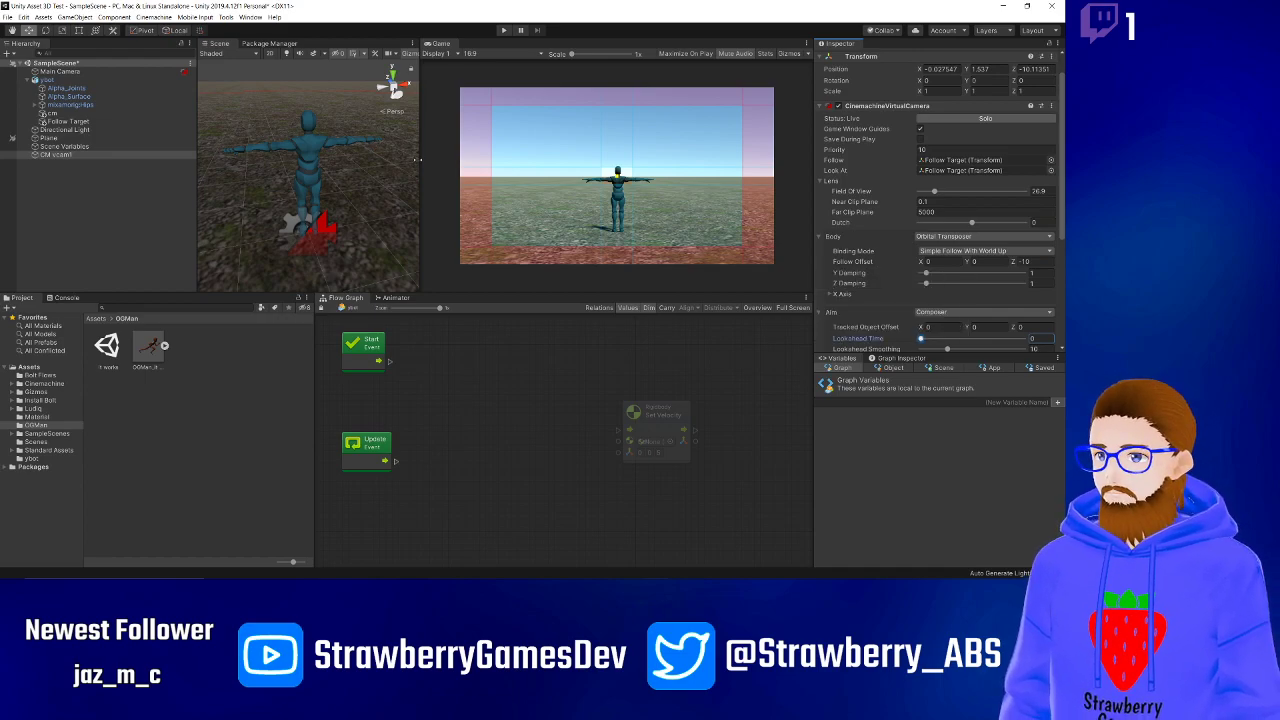
- Widen the Scene view and frame CM vcam1 in it
left_click_drag(418, 160, 568, 163)
left_click(59, 194)
left_click(55, 154)
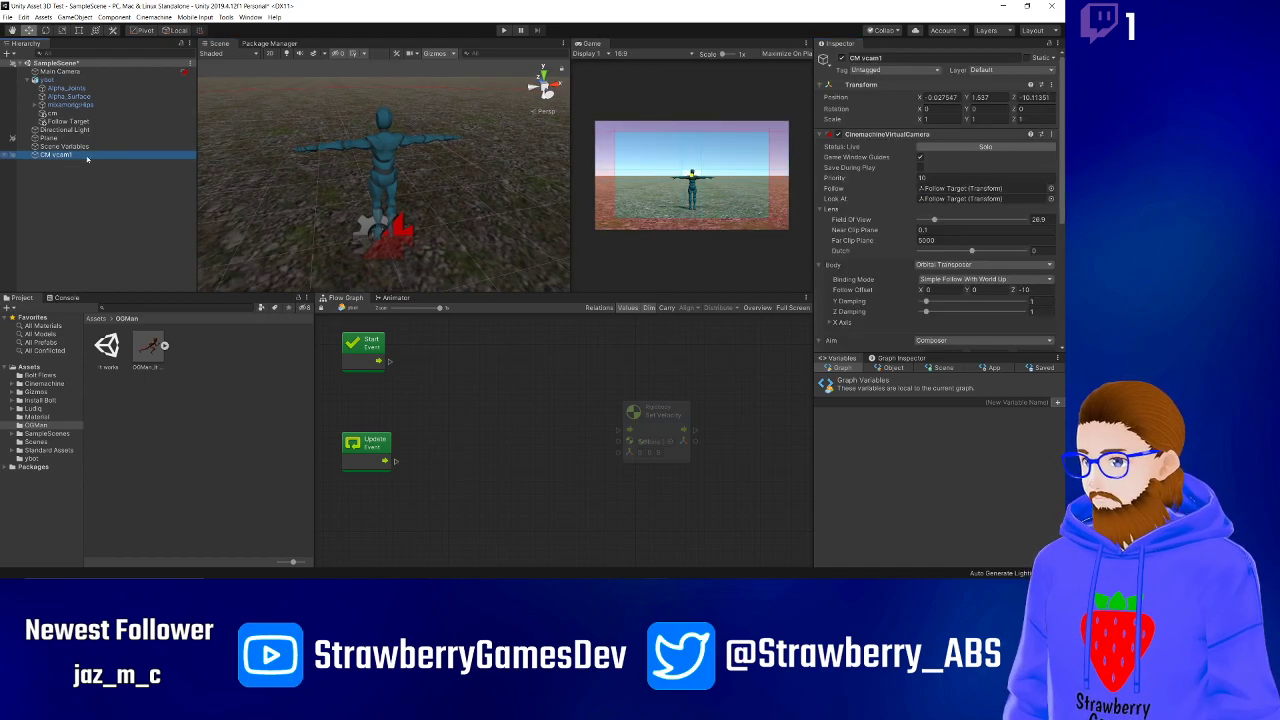
key("f")
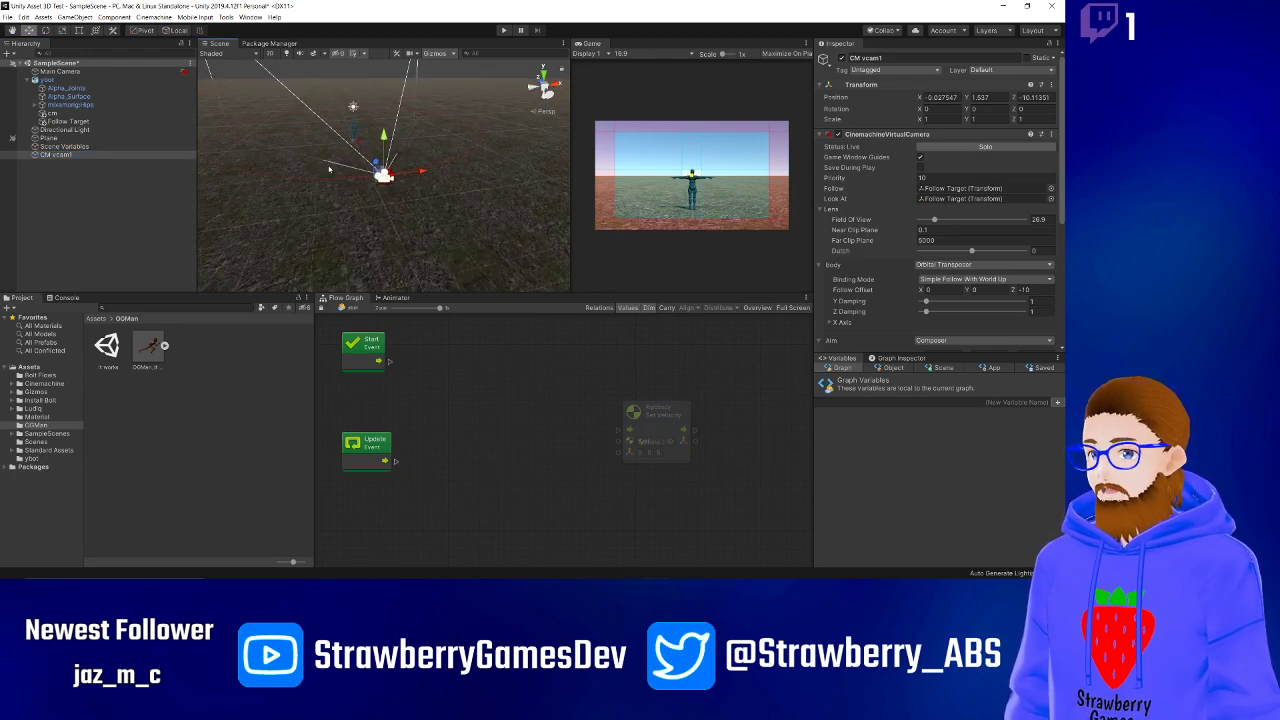
- Move the virtual camera closer to and above the character, to a position of about Y 2.79, Z -5.65
left_click_drag(340, 183, 232, 173, "alt")
left_click_drag(409, 172, 524, 150, "alt")
left_click_drag(352, 177, 392, 180)
left_click_drag(424, 126, 446, 101)
mouse_move(392, 181)
left_mouse_down("alt")
mouse_move(402, 188)
mouse_move(375, 240)
mouse_move(388, 155)
mouse_move(413, 138)
mouse_move(395, 200)
mouse_move(396, 158)
left_mouse_up("alt")
- Deselect and reselect CM vcam1 in the Scene view, and make the Game view active
left_click(370, 200)
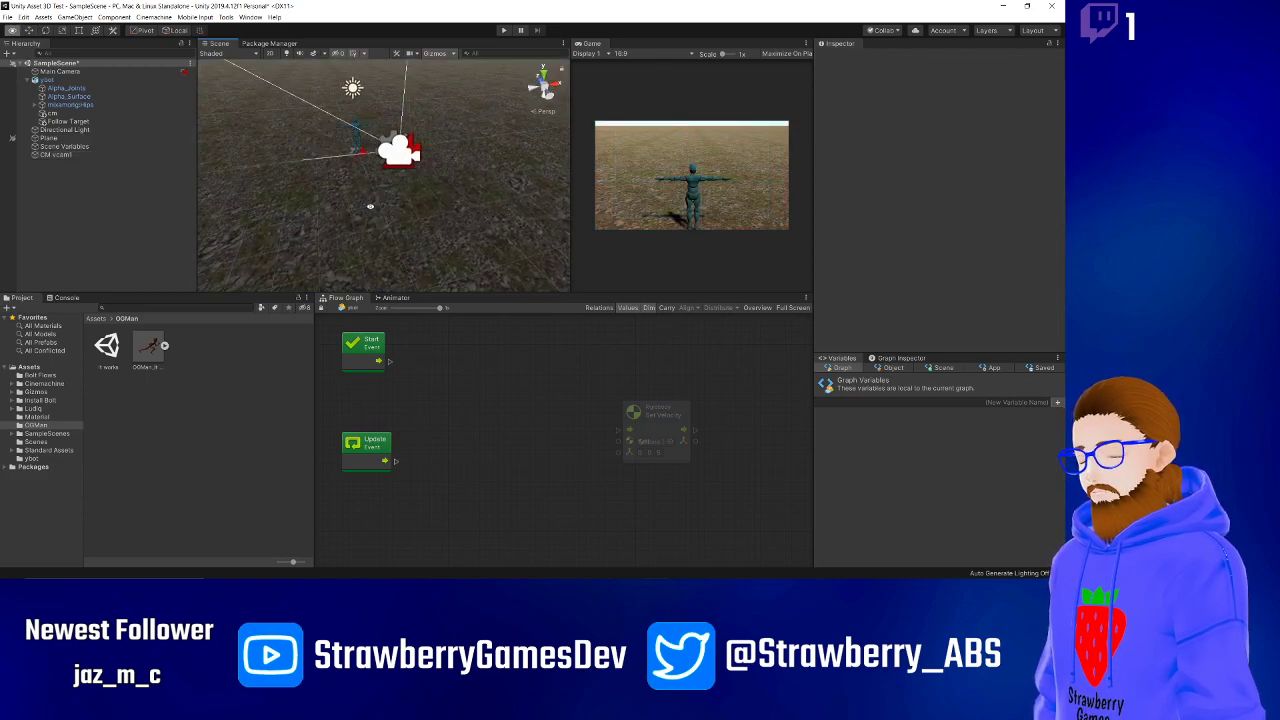
left_click(398, 152)
left_click(400, 155)
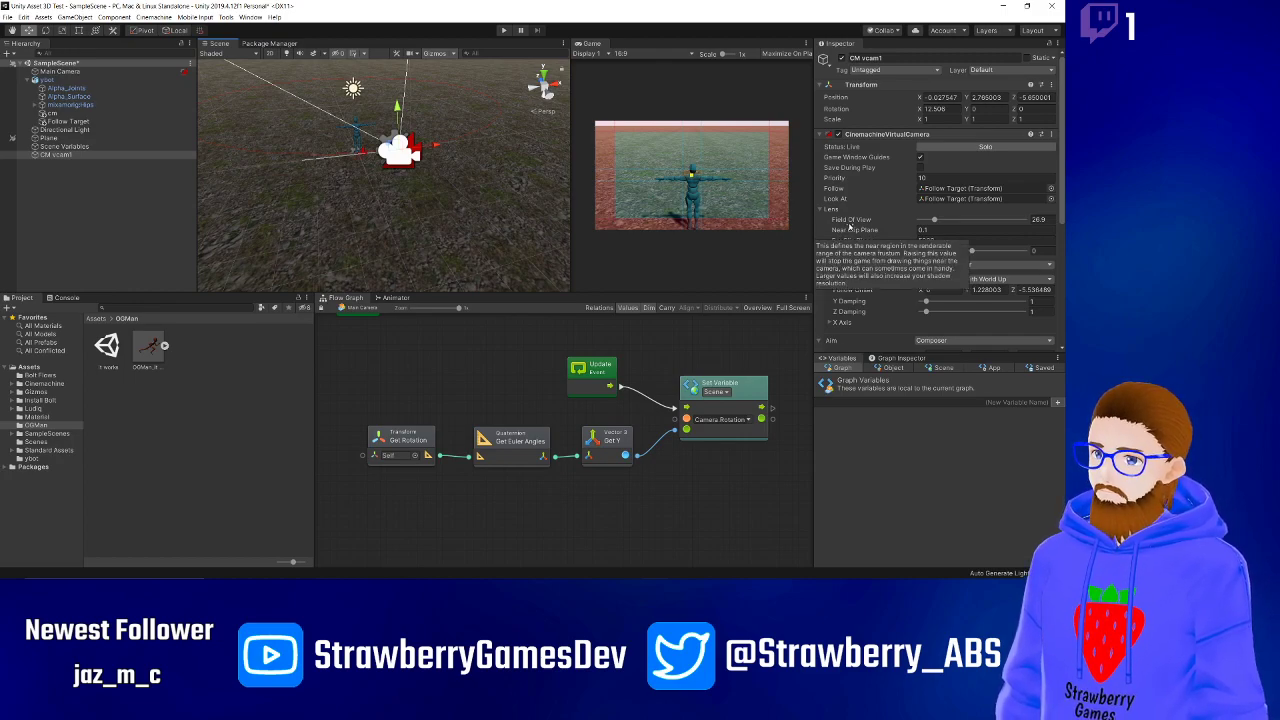
left_click(703, 186)
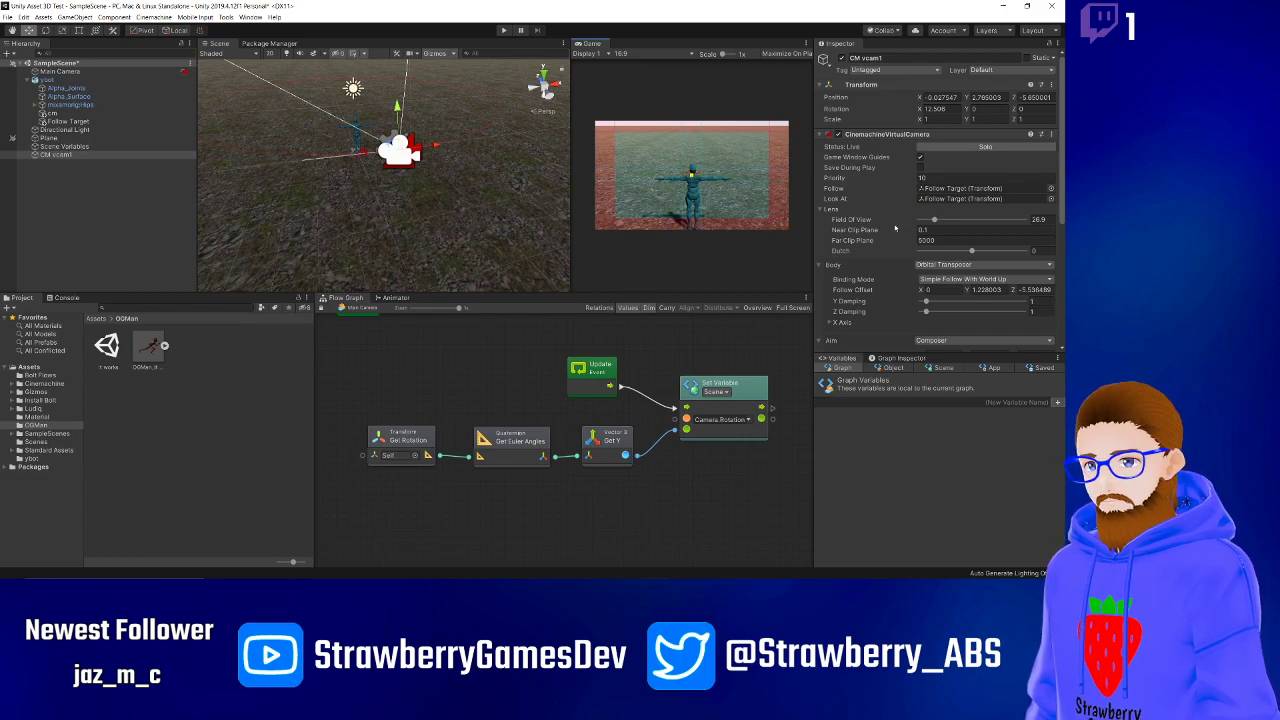
- Try the Lock To Target With World Up binding mode in Play mode and switch back to Simple Follow With World Up
scroll(868, 240, "down", 3)
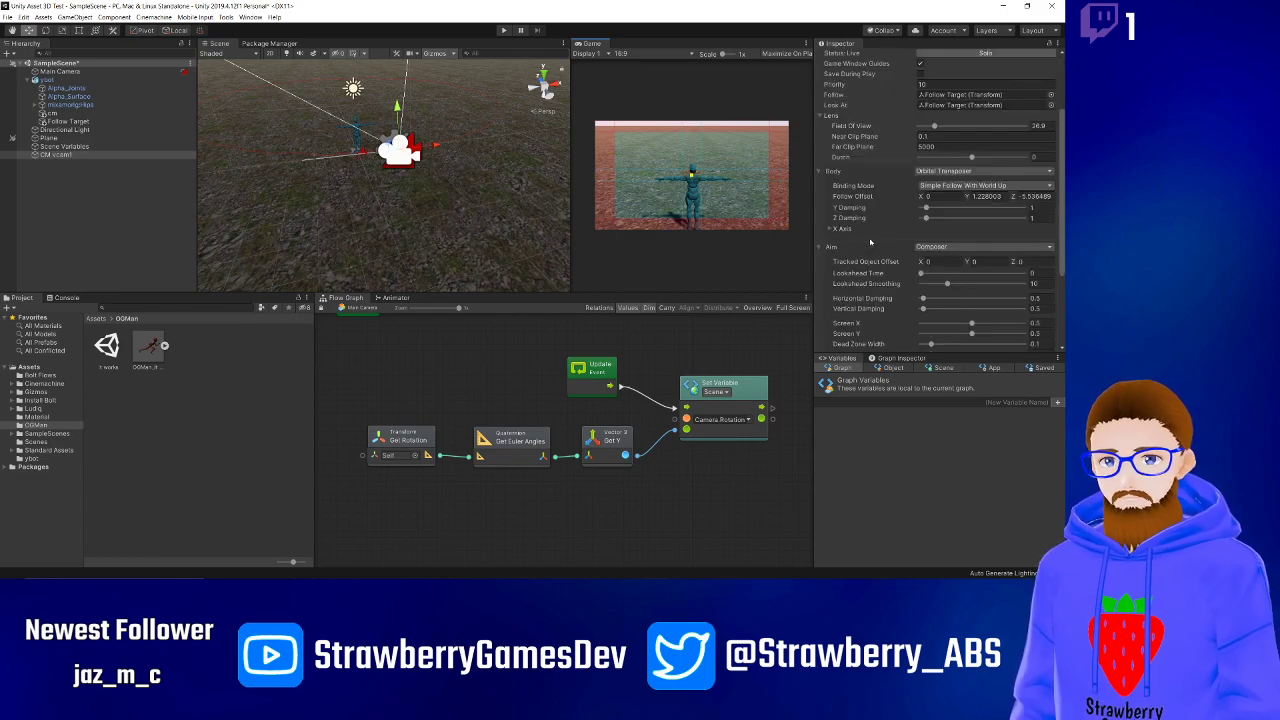
left_click(940, 188)
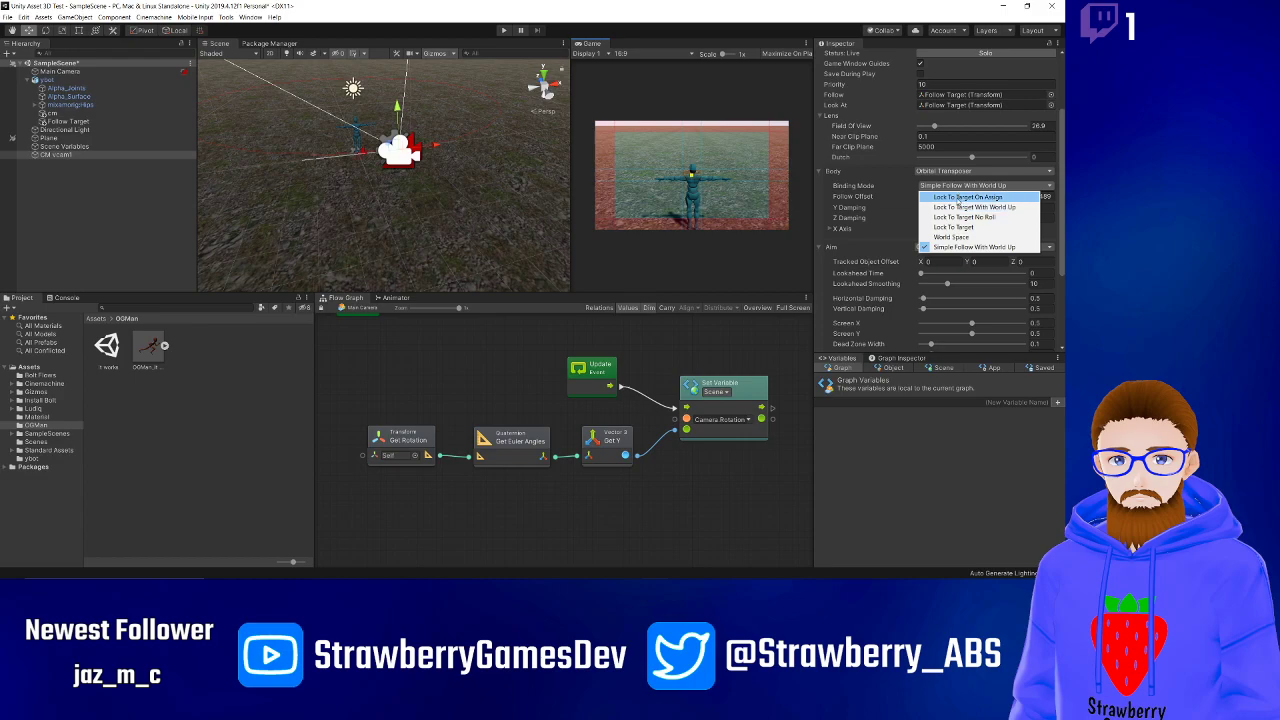
left_click(946, 207)
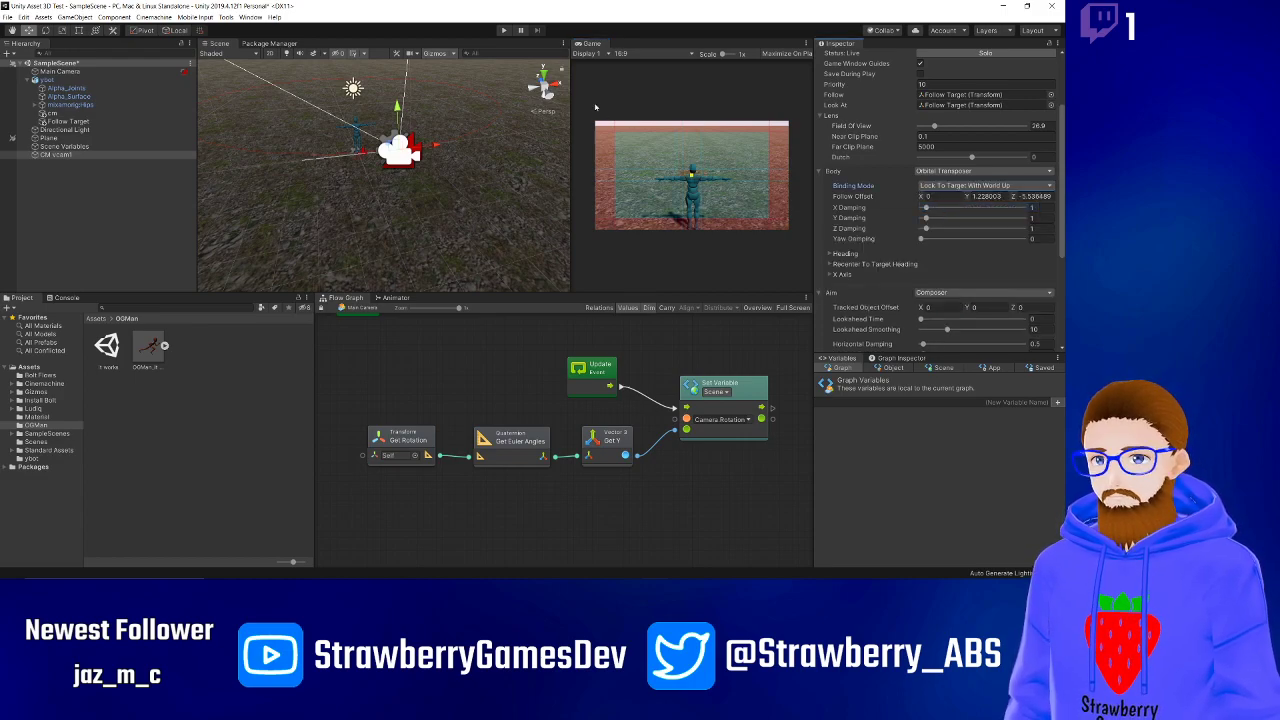
left_click(503, 31)
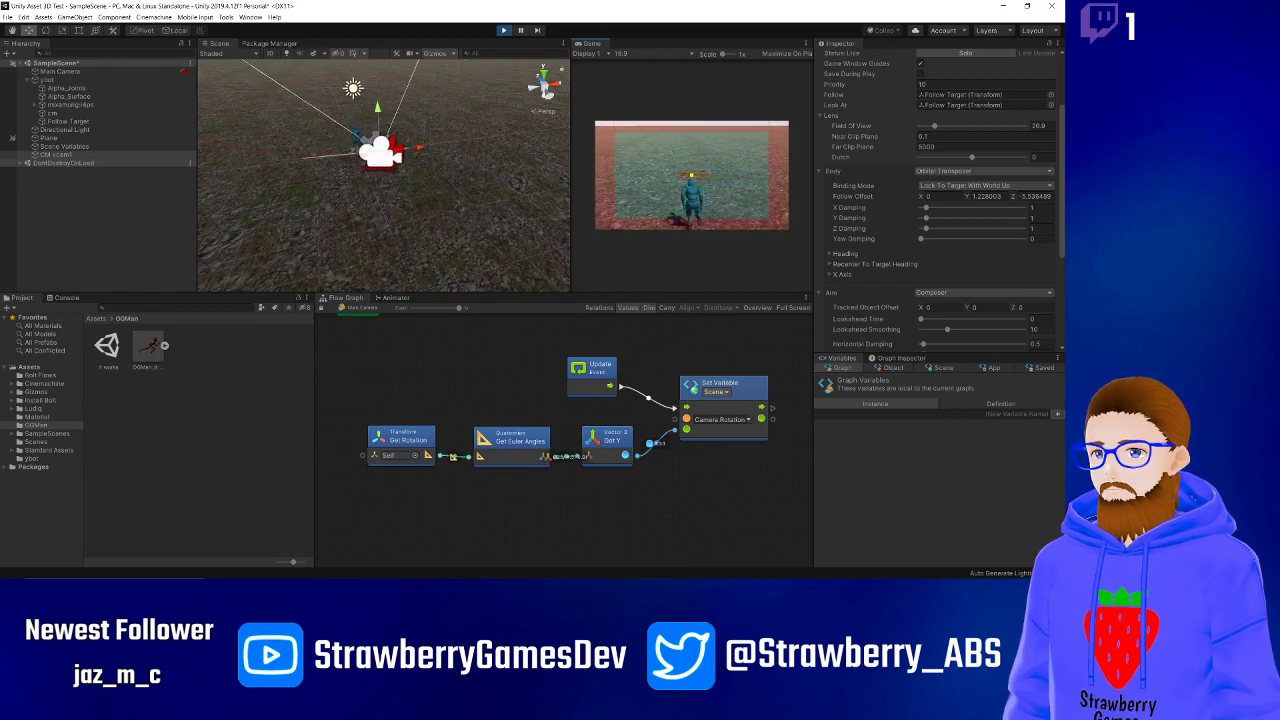
left_click(505, 30)
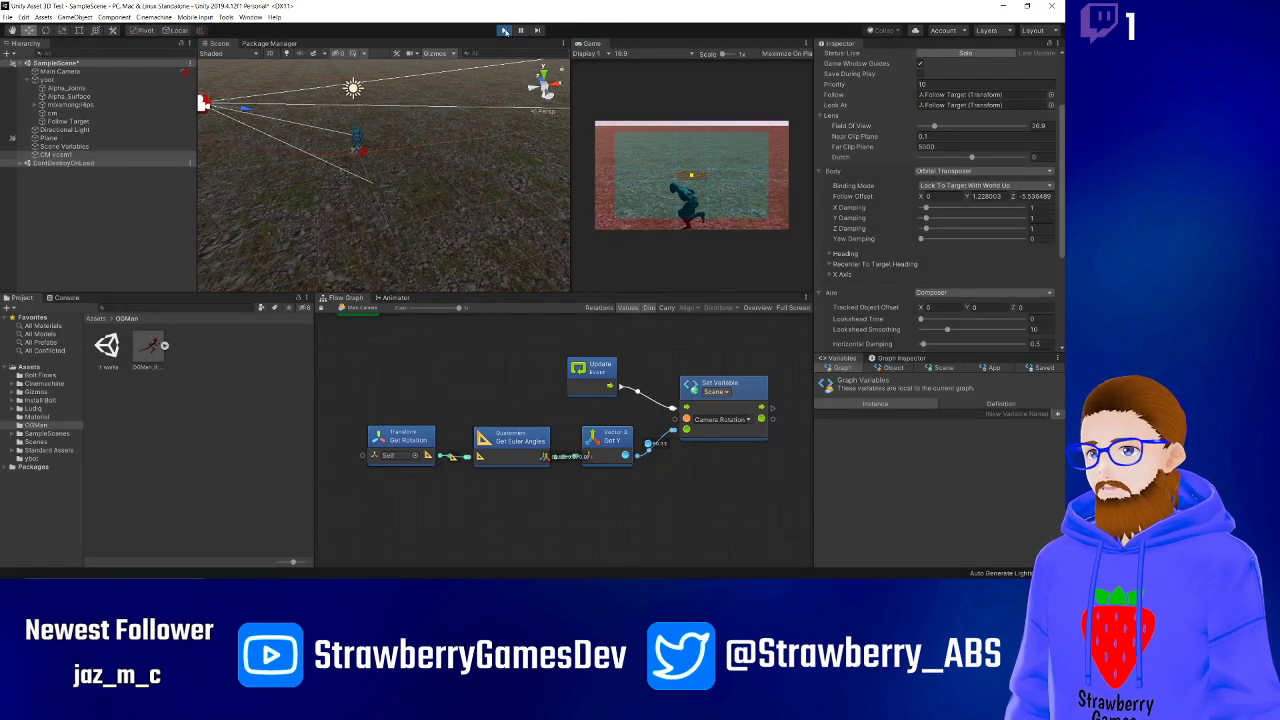
left_click(939, 190)
left_click(943, 247)
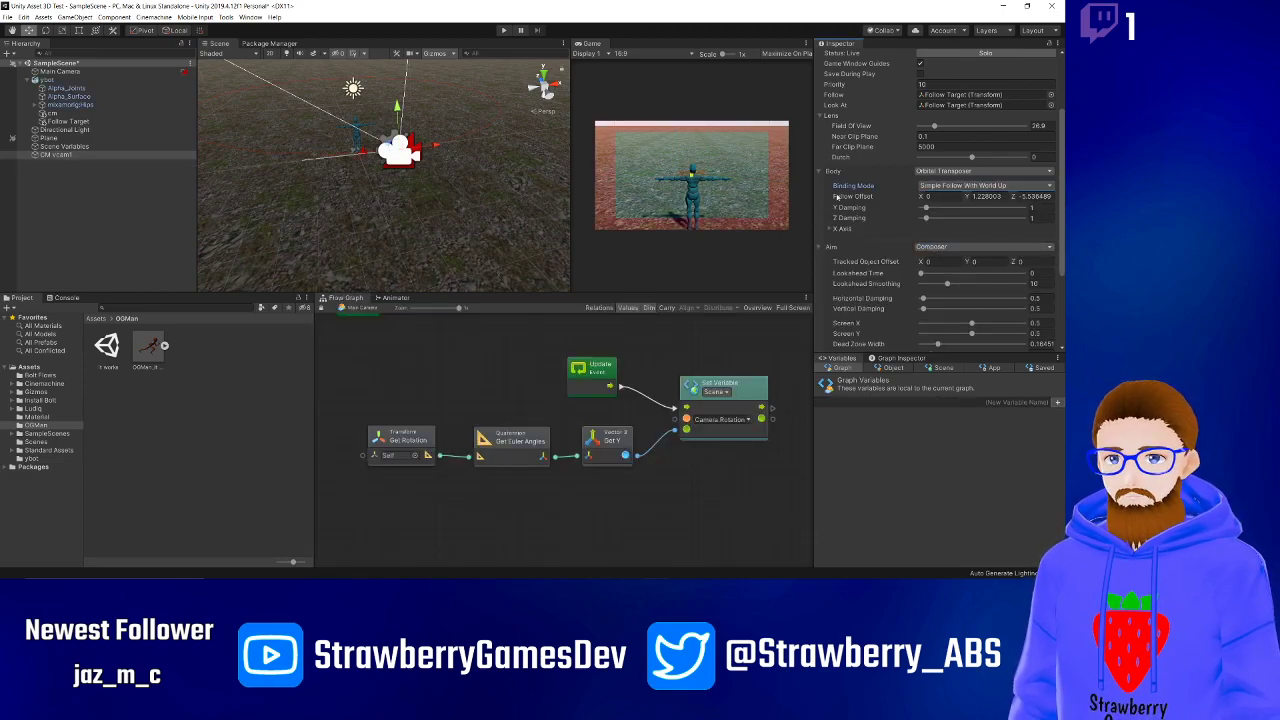
- Try Framing Transposer and Transposer as the virtual camera's Body, testing Transposer in Play mode
left_click(927, 172)
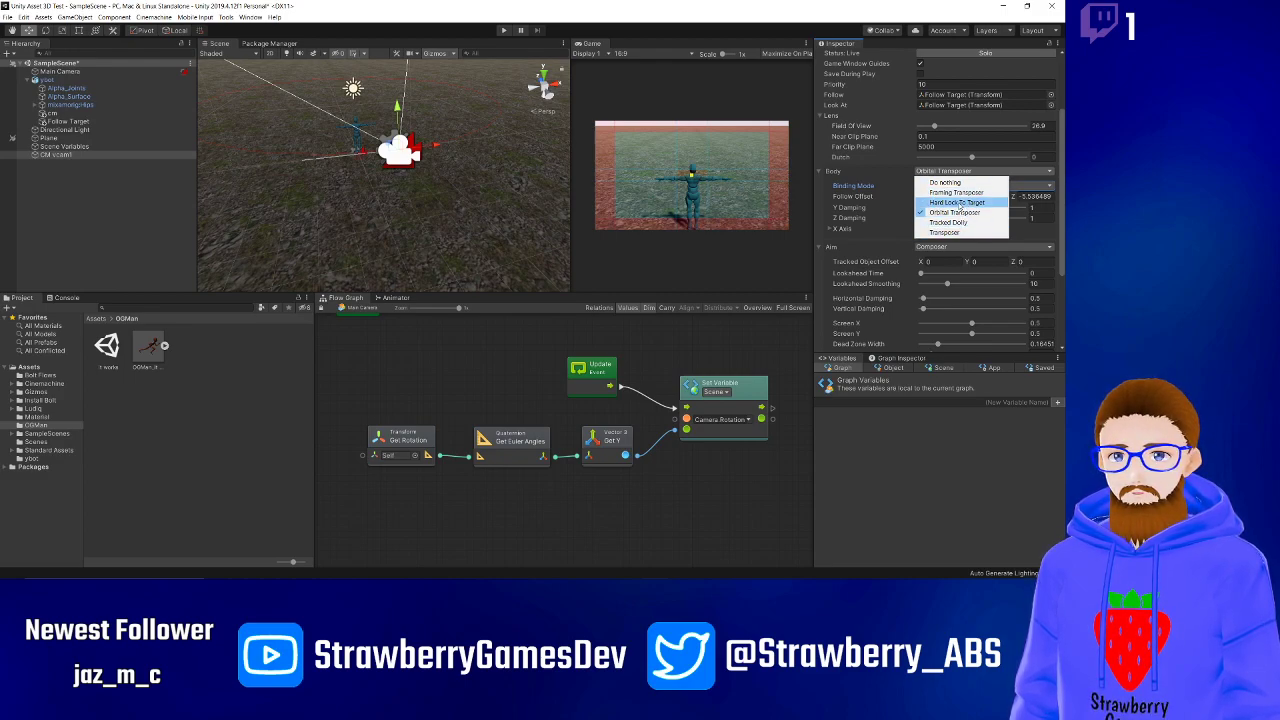
left_click(941, 193)
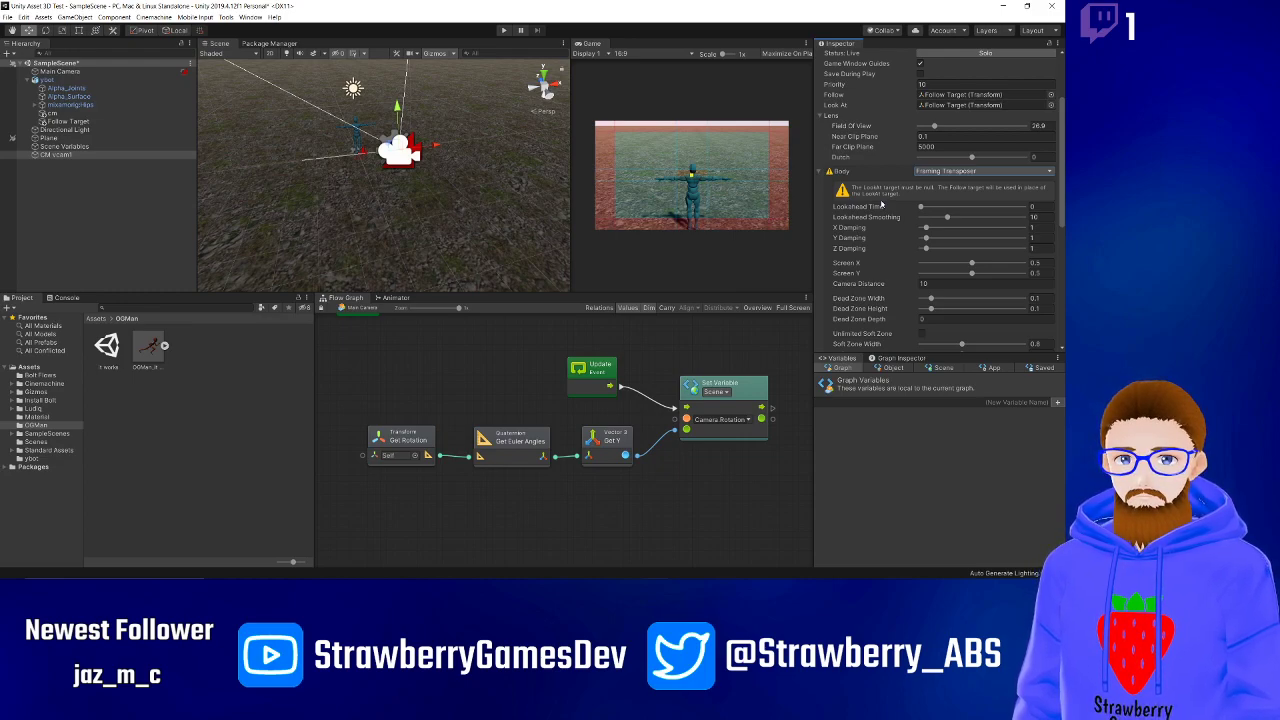
left_click(925, 174)
left_click(935, 236)
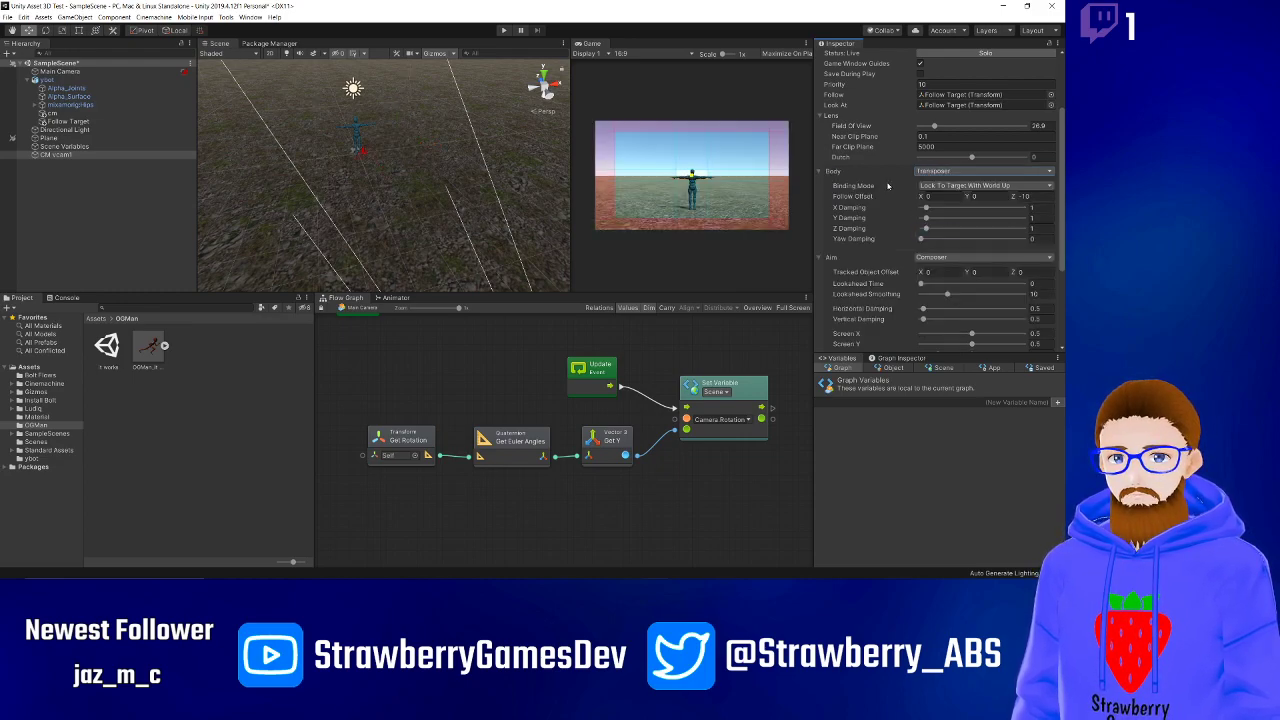
left_click(504, 30)
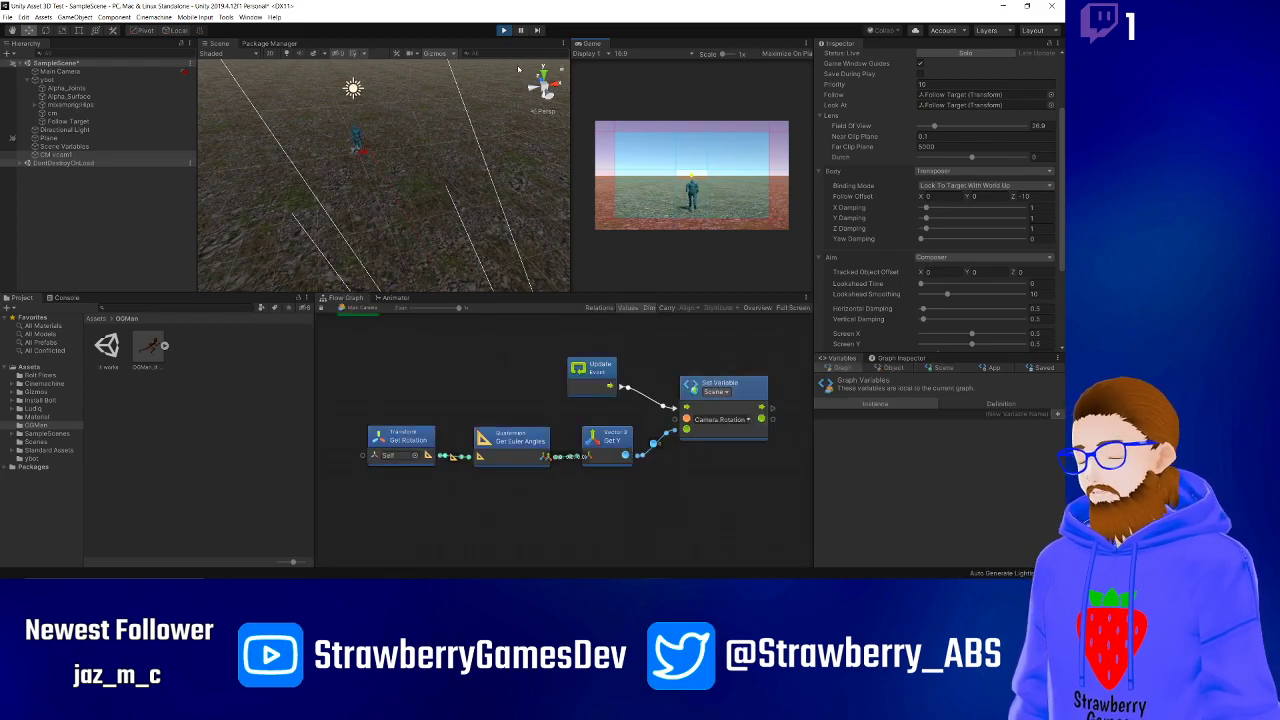
left_click(504, 30)
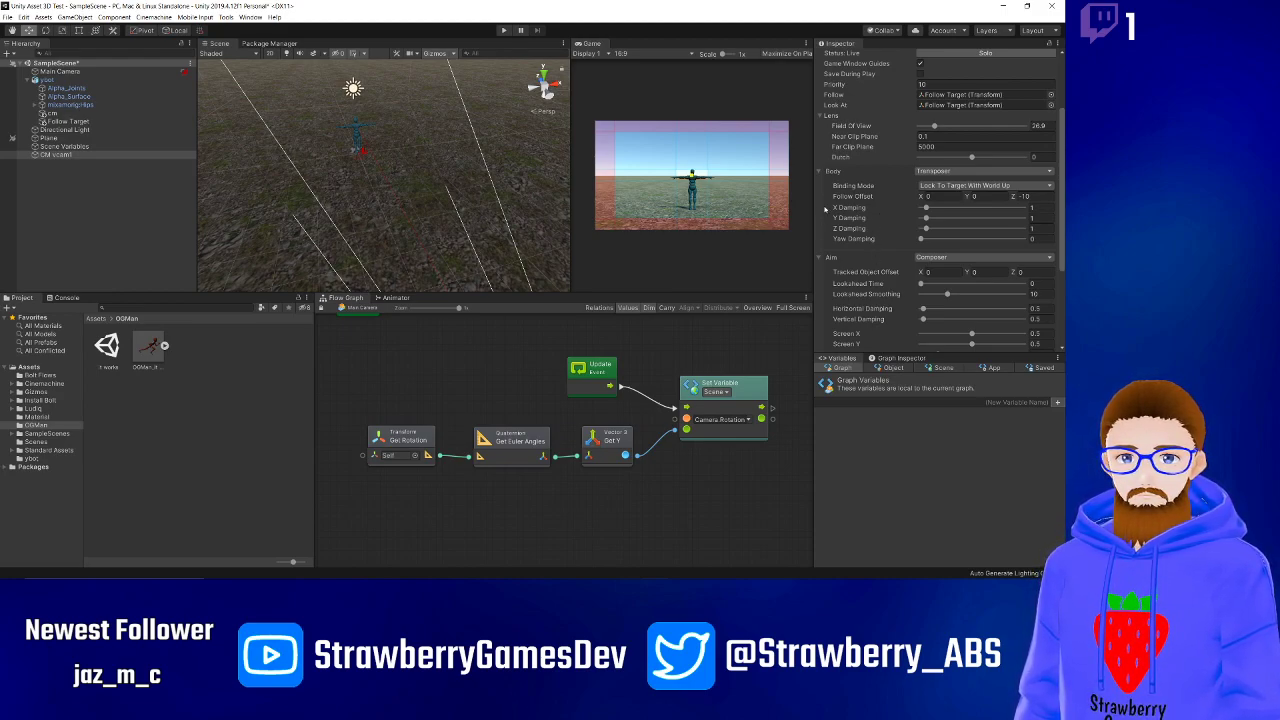
- Try Tracked Dolly as the virtual camera's Body and set it to Orbital Transposer instead
left_click(949, 172)
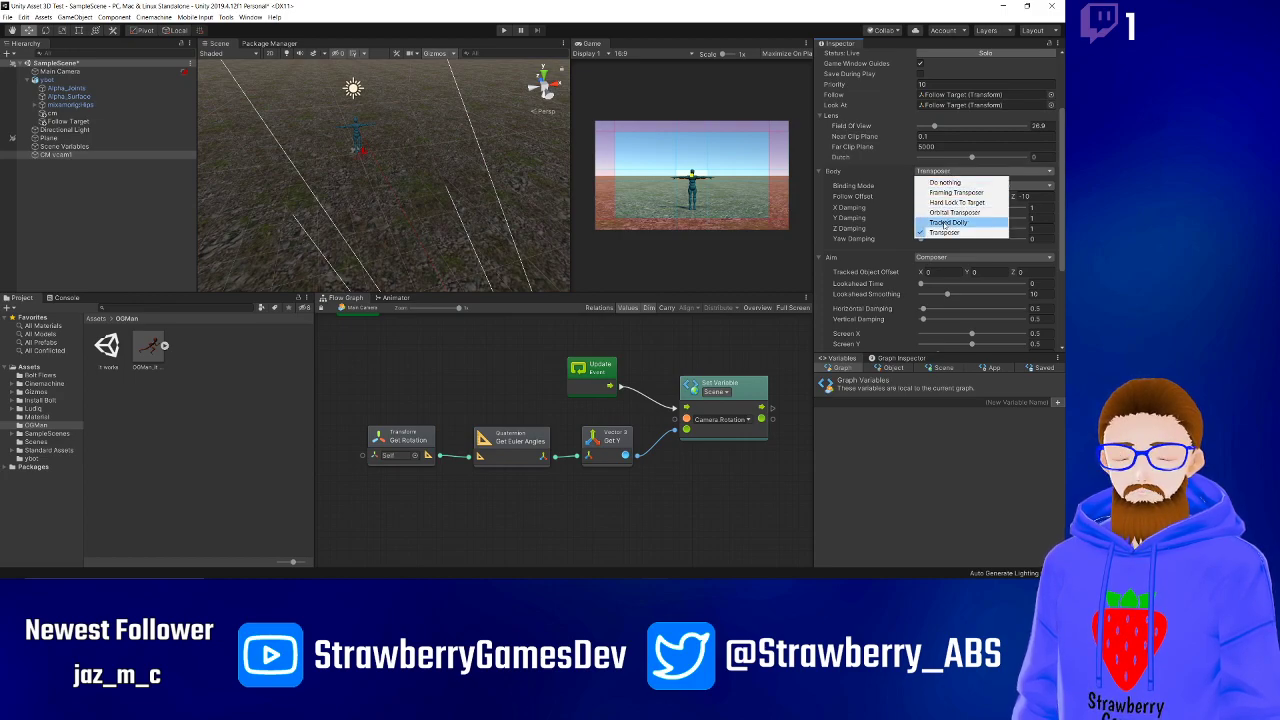
left_click(945, 223)
left_click(945, 172)
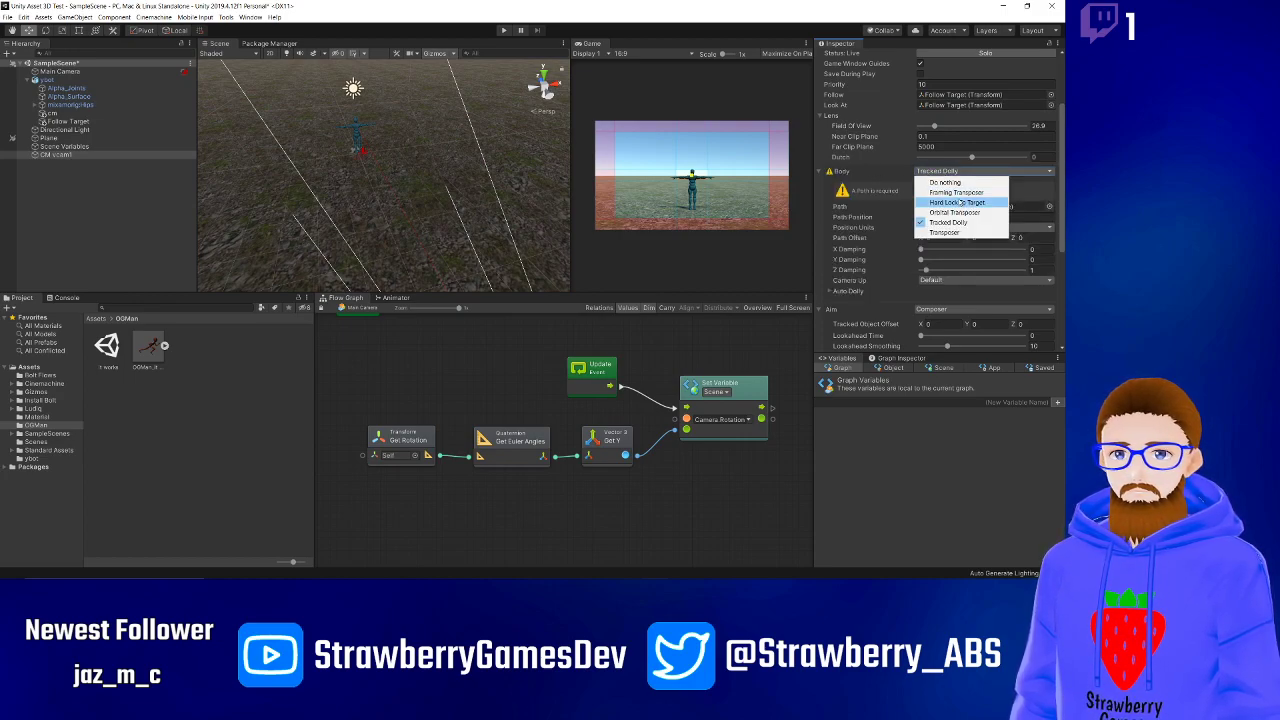
left_click(942, 213)
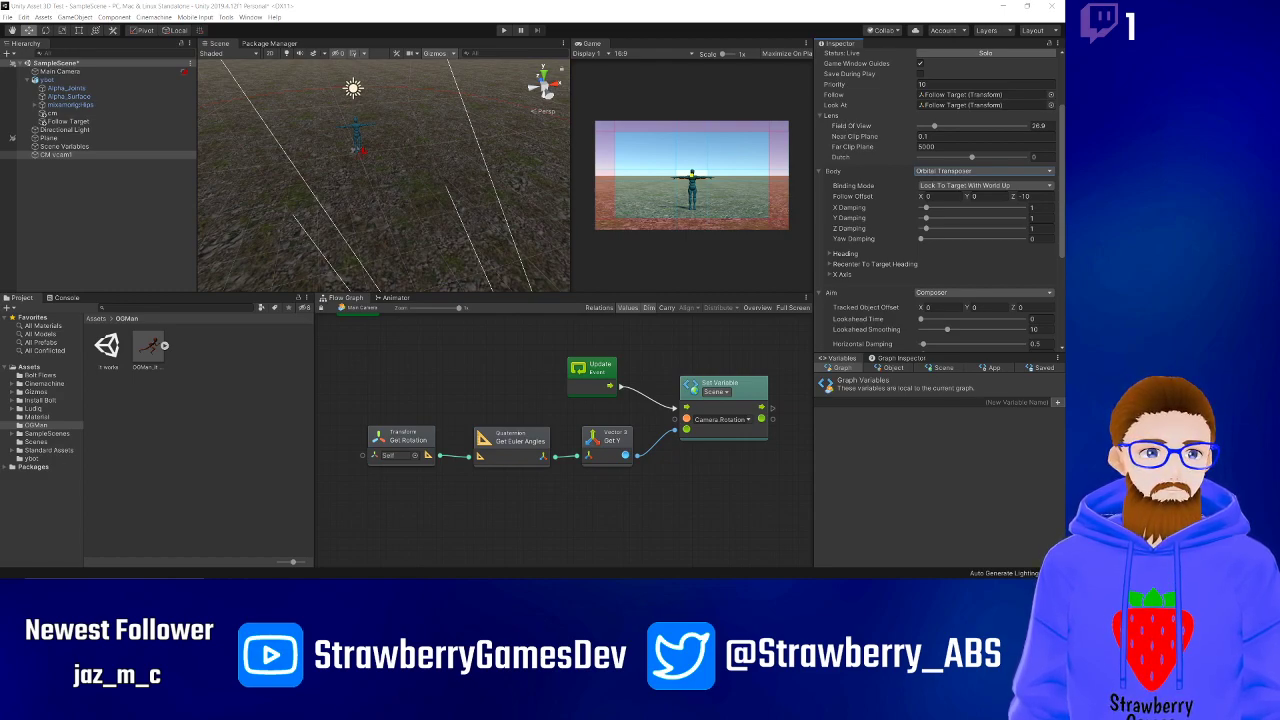
left_click_drag(1270, 110, 1054, 168)
key("alt+Tab")
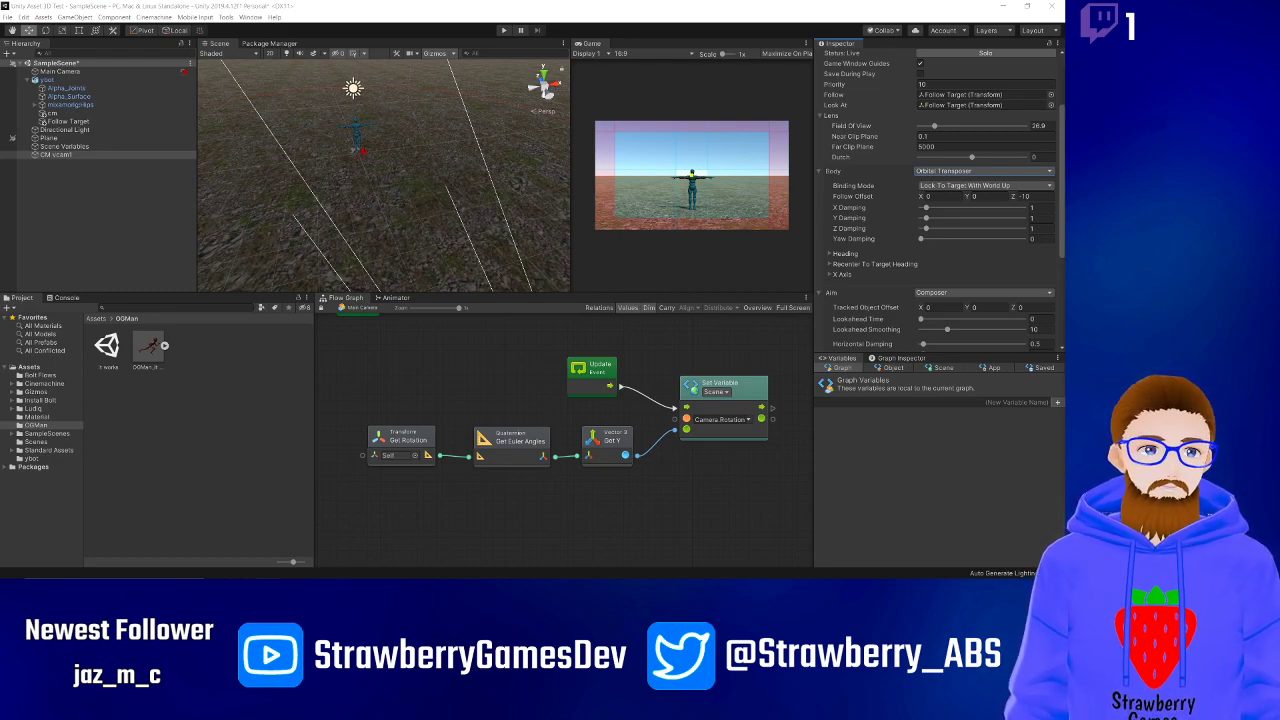
- Examine the Recenter To Target Heading and Heading settings and the remaining virtual camera options through Aim and Extensions
left_click(829, 264)
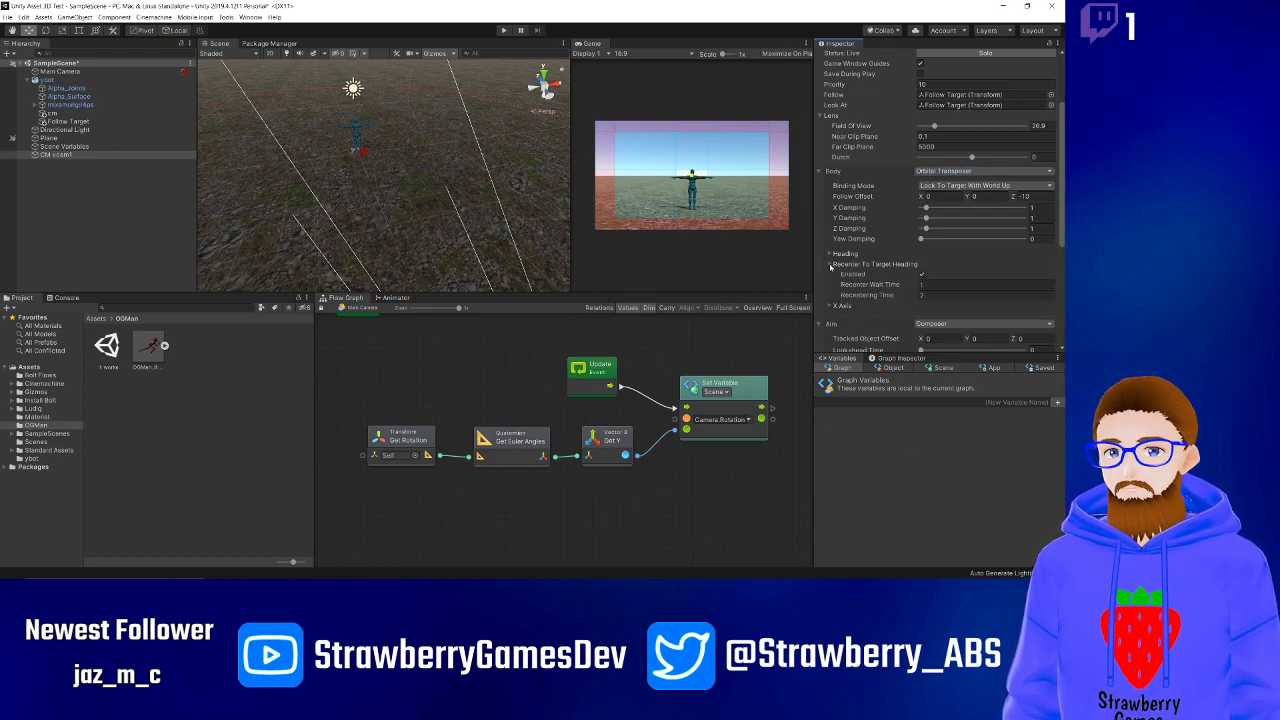
left_click(830, 265)
left_click(829, 257)
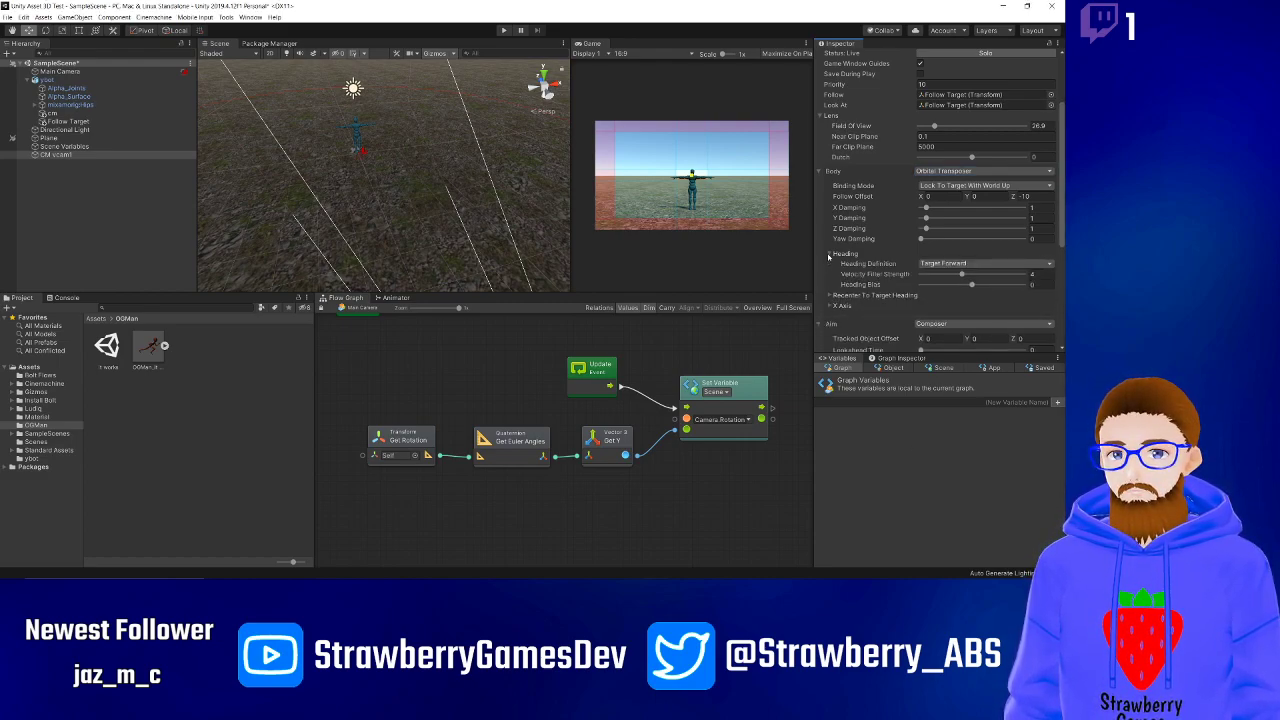
left_click(829, 256)
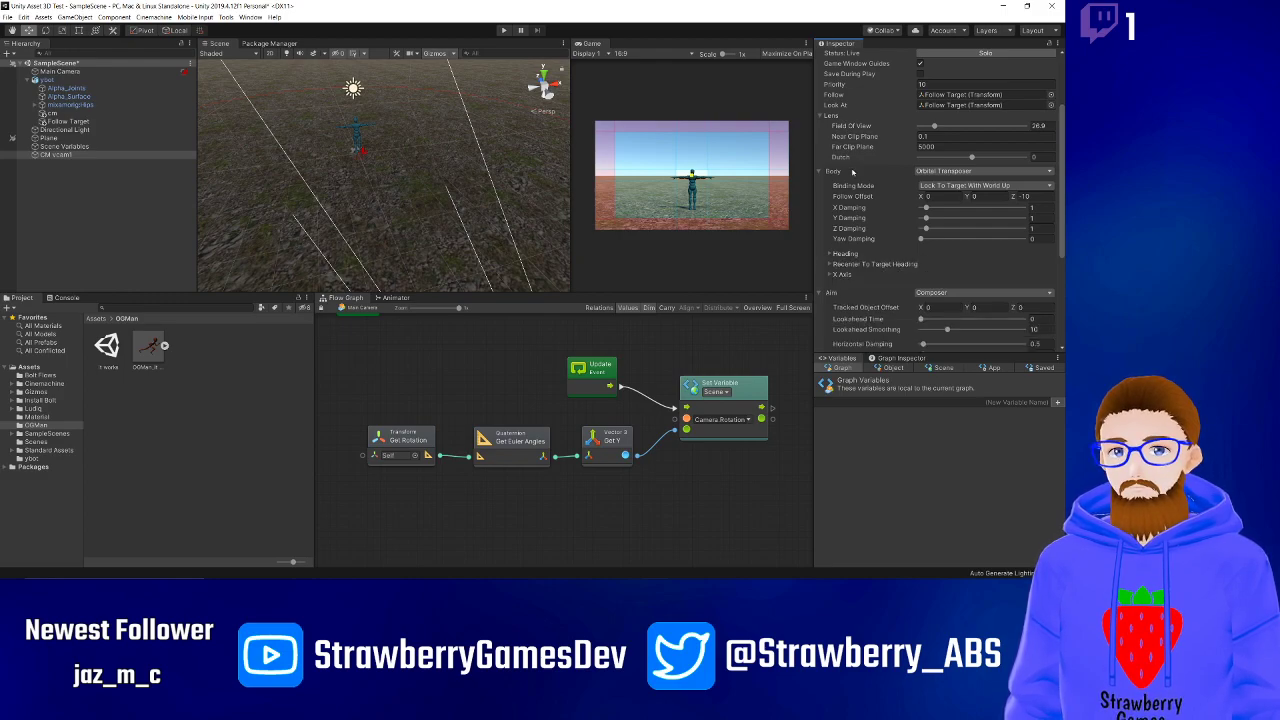
scroll(870, 190, "up", 3)
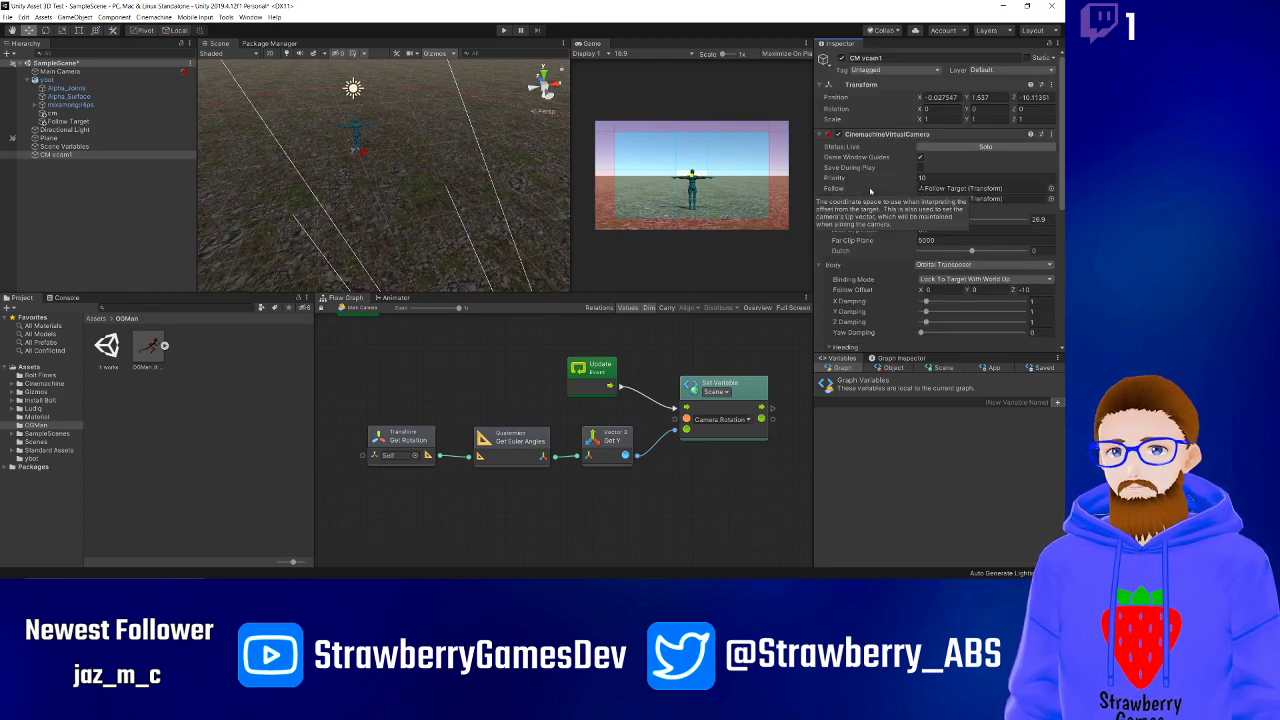
scroll(870, 190, "down", 3)
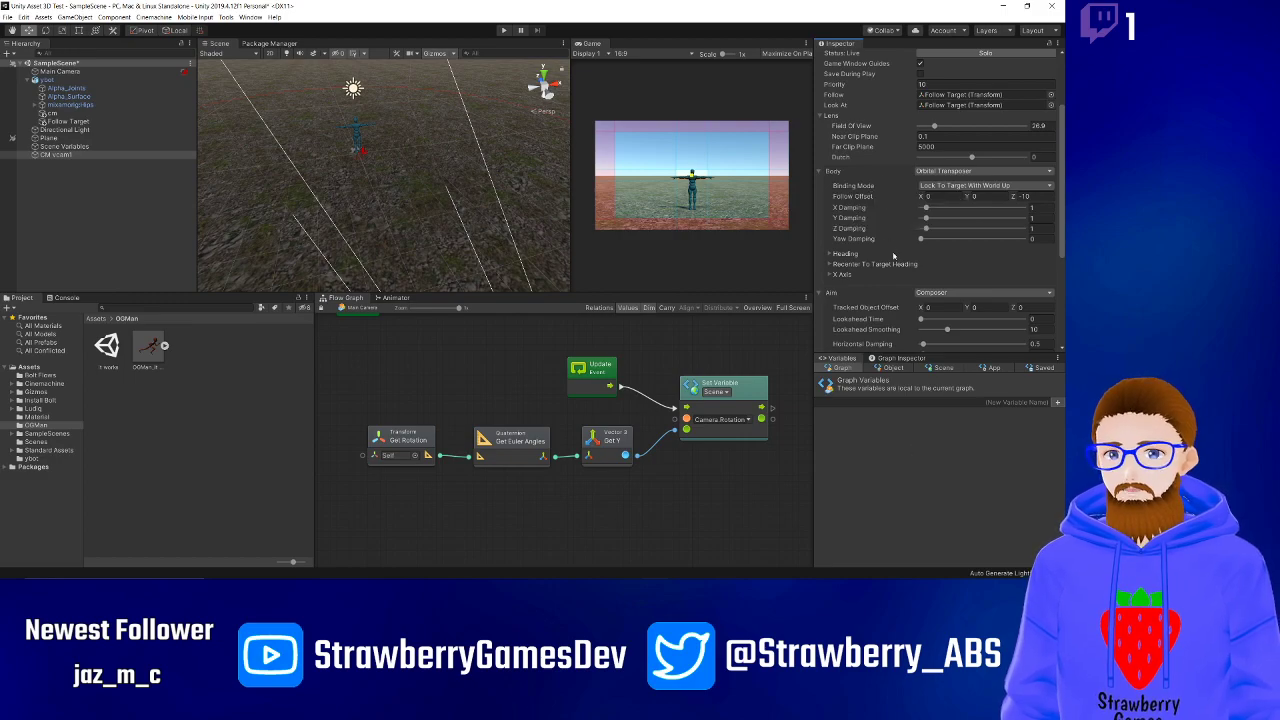
scroll(834, 296, "down", 5)
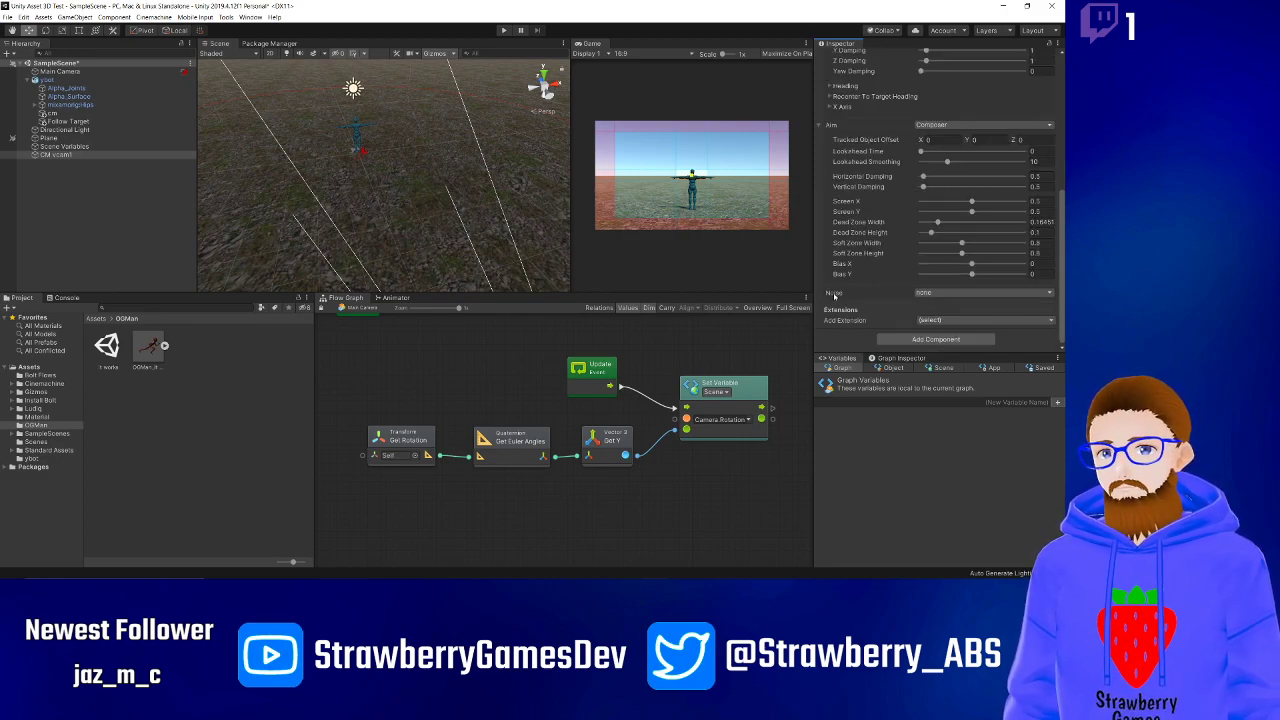
- Set the virtual camera's Aim to POV and test it in Play mode
left_click(953, 125)
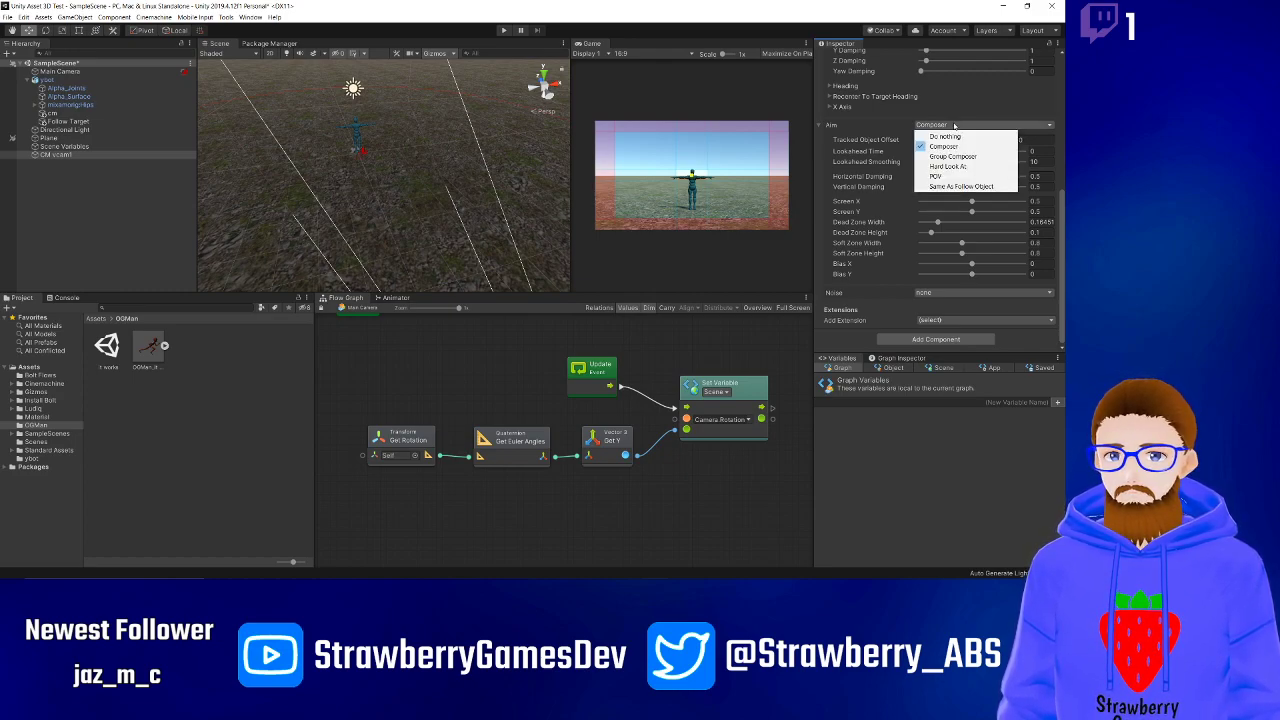
left_click(936, 176)
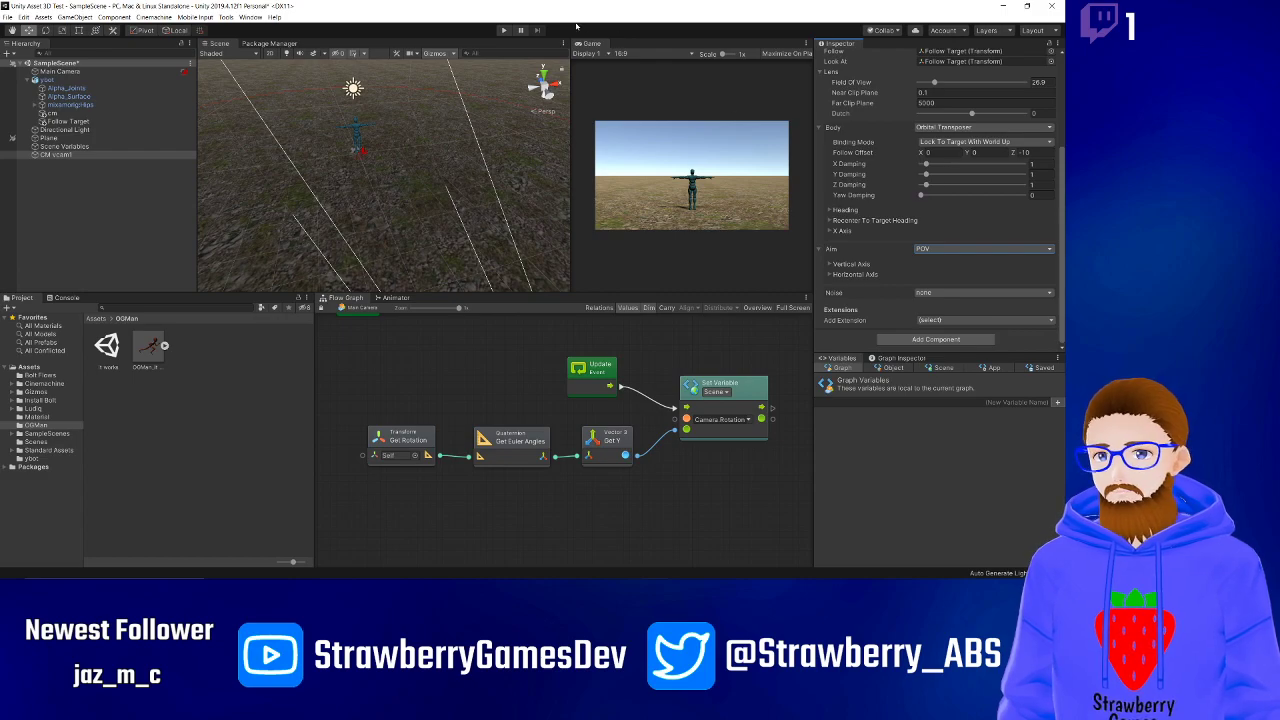
left_click(503, 30)
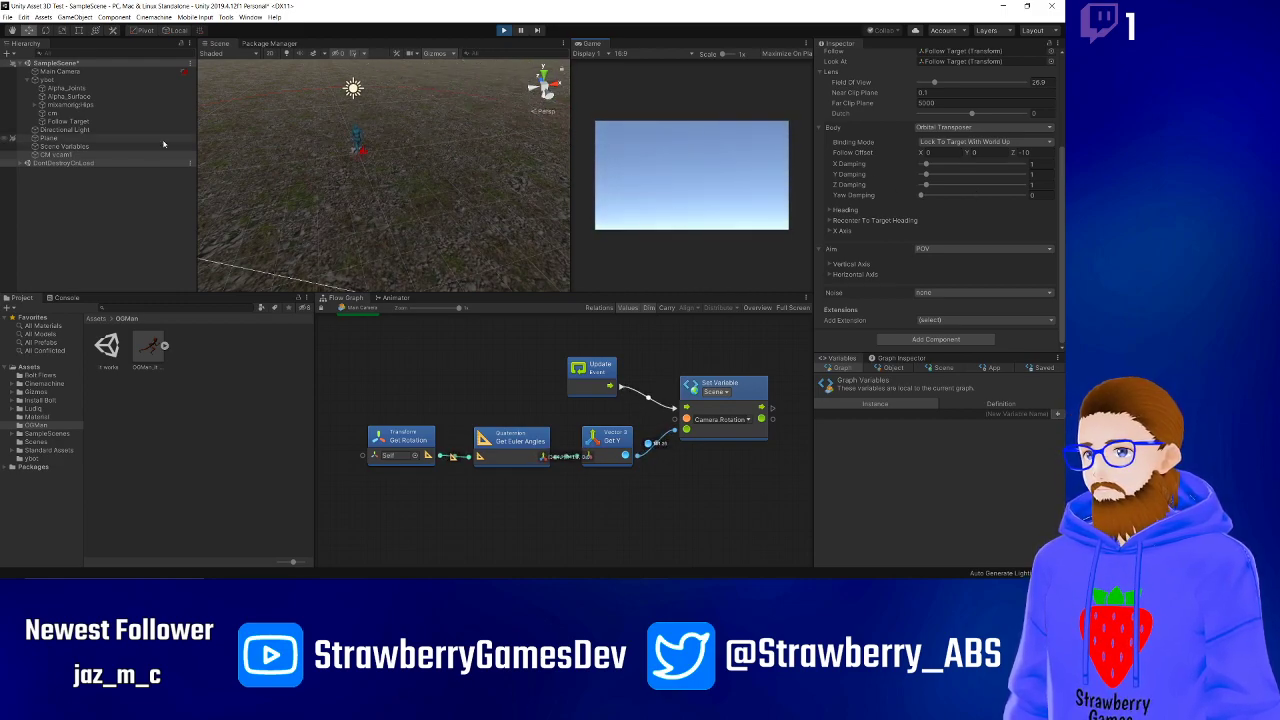
left_click(503, 30)
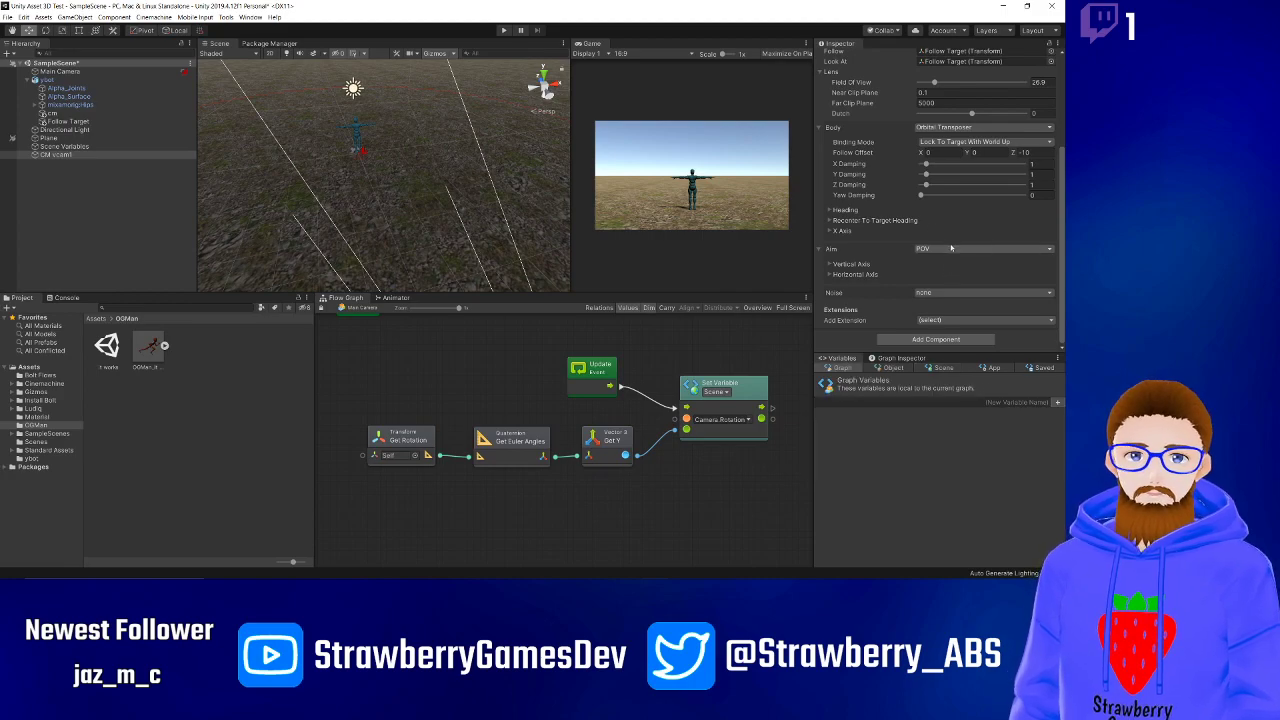
- Set the virtual camera's Aim to Same As Follow Object and test it in Play mode
left_click(952, 249)
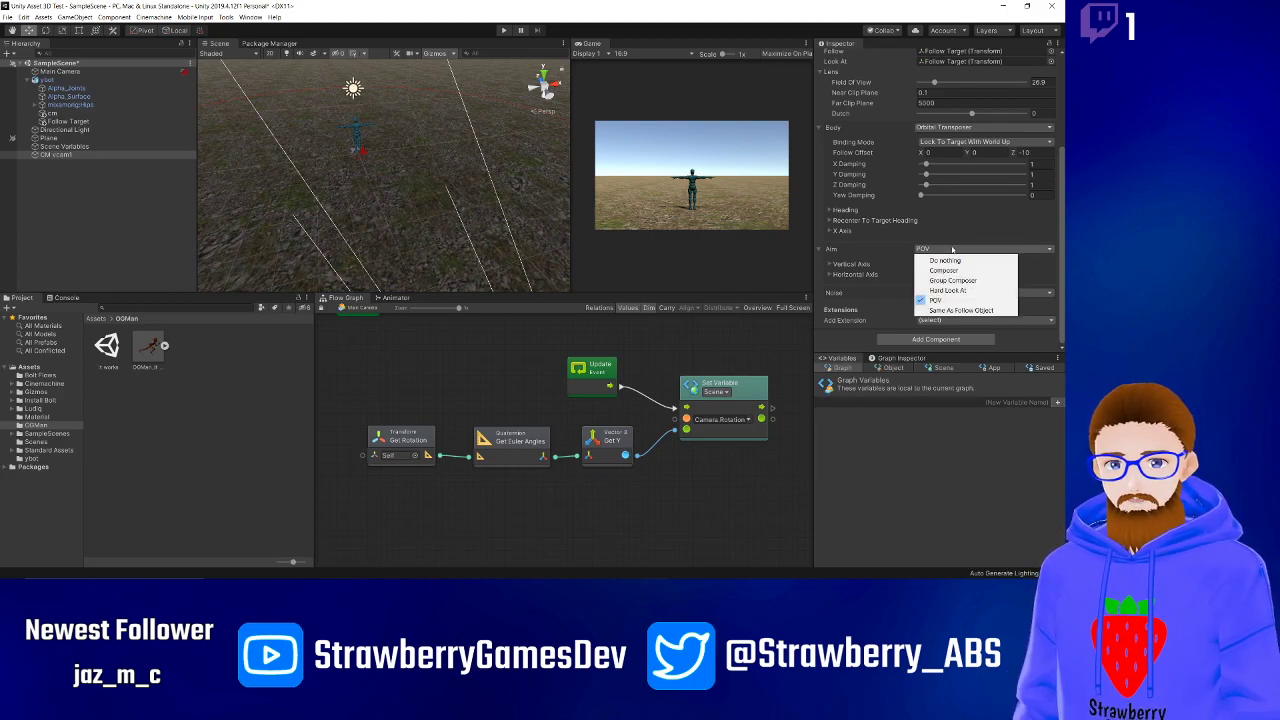
left_click(955, 310)
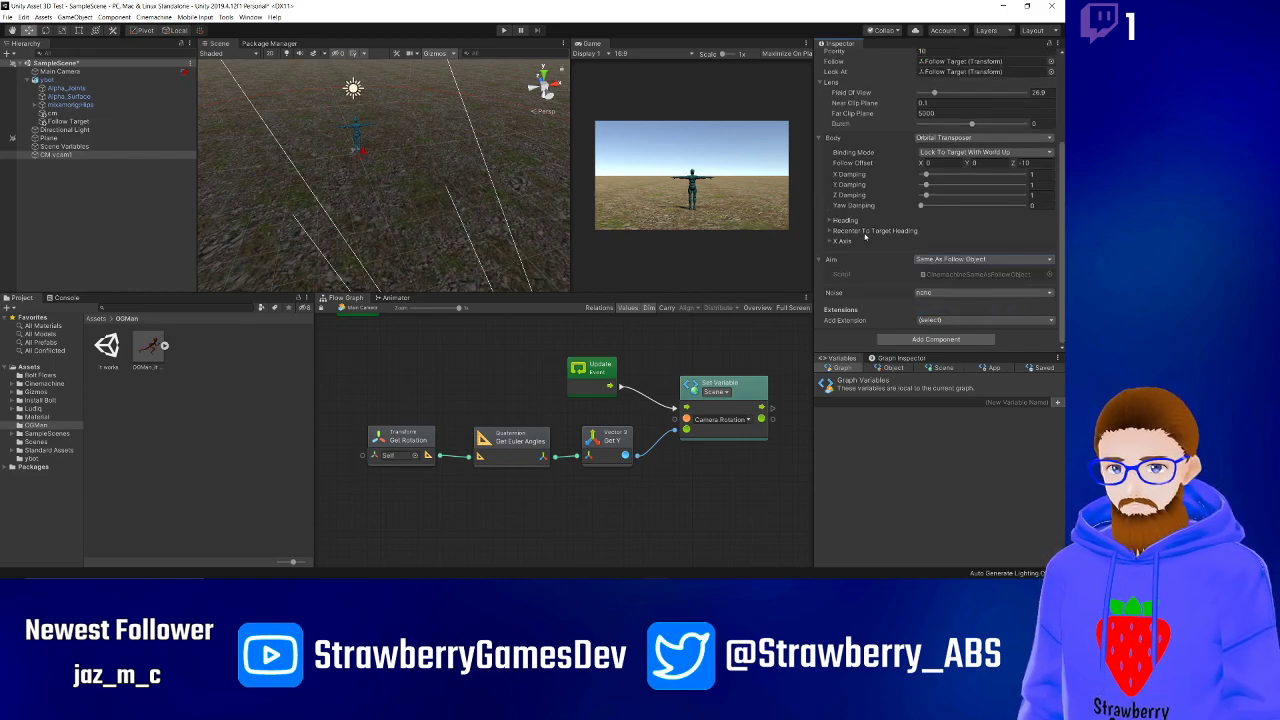
left_click(503, 31)
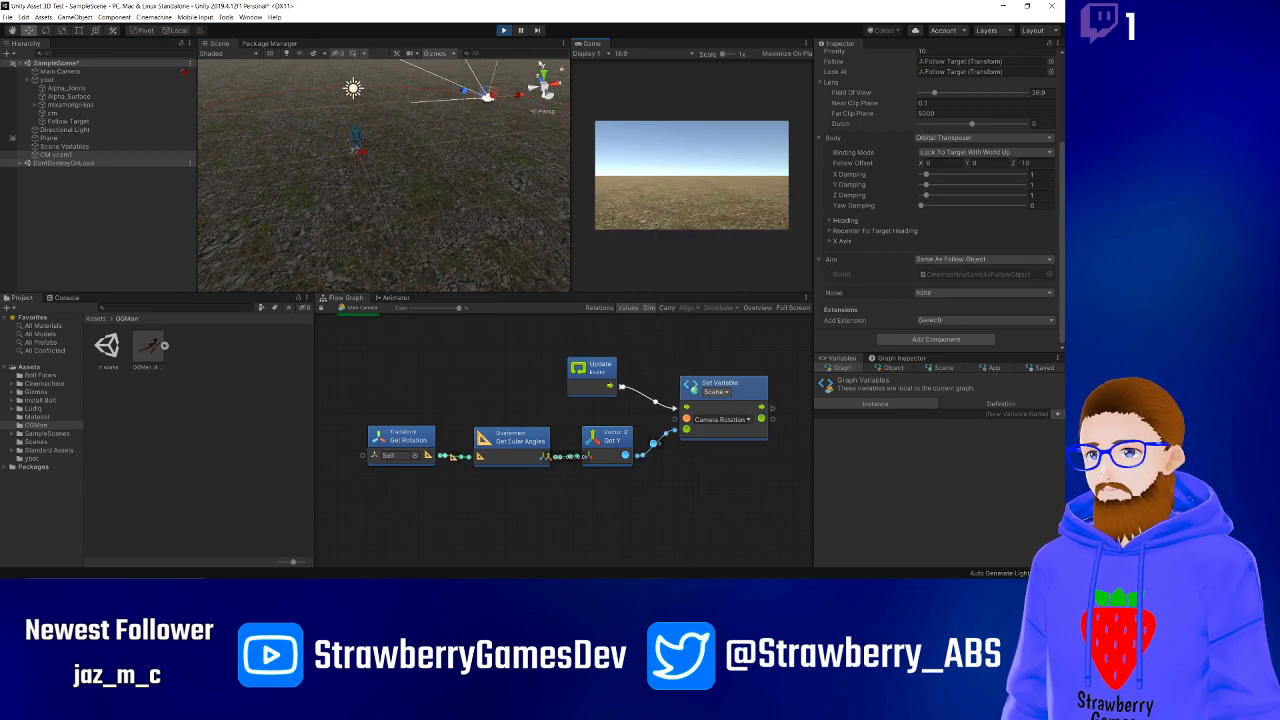
key("ctrl+p")
- Set the virtual camera's Aim to Hard Look At and test it in Play mode
left_click(920, 261)
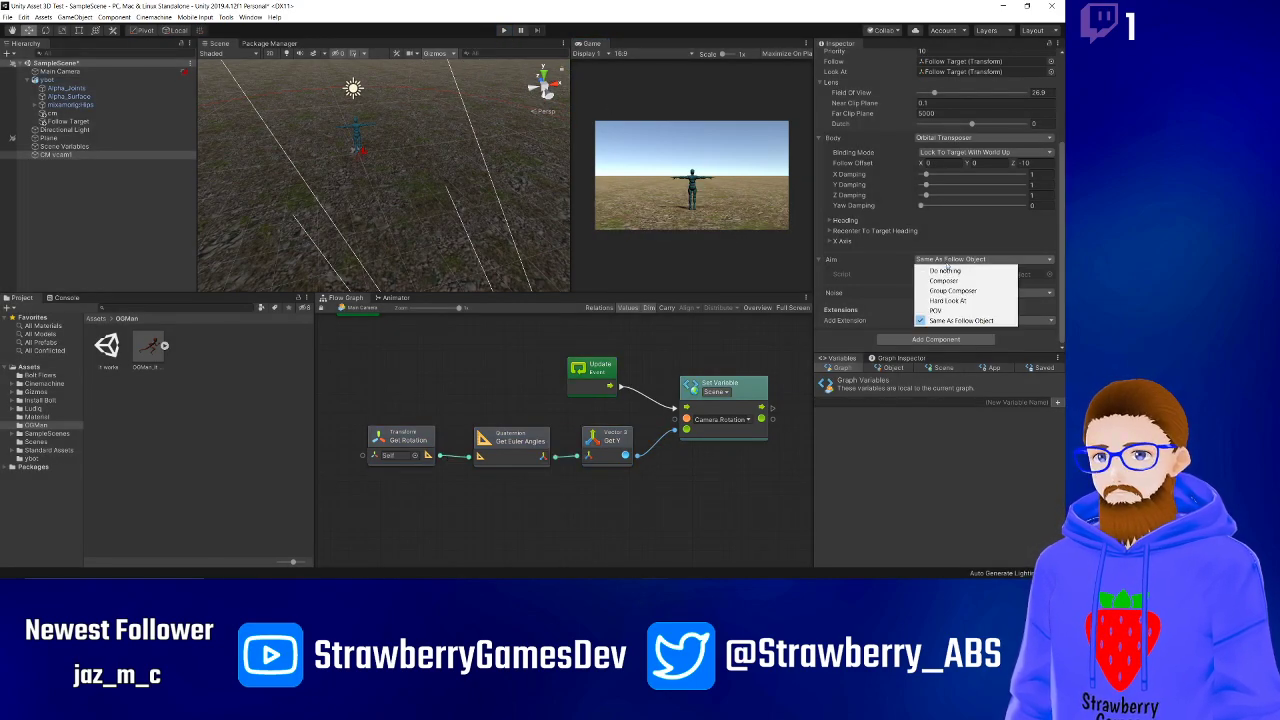
left_click(958, 301)
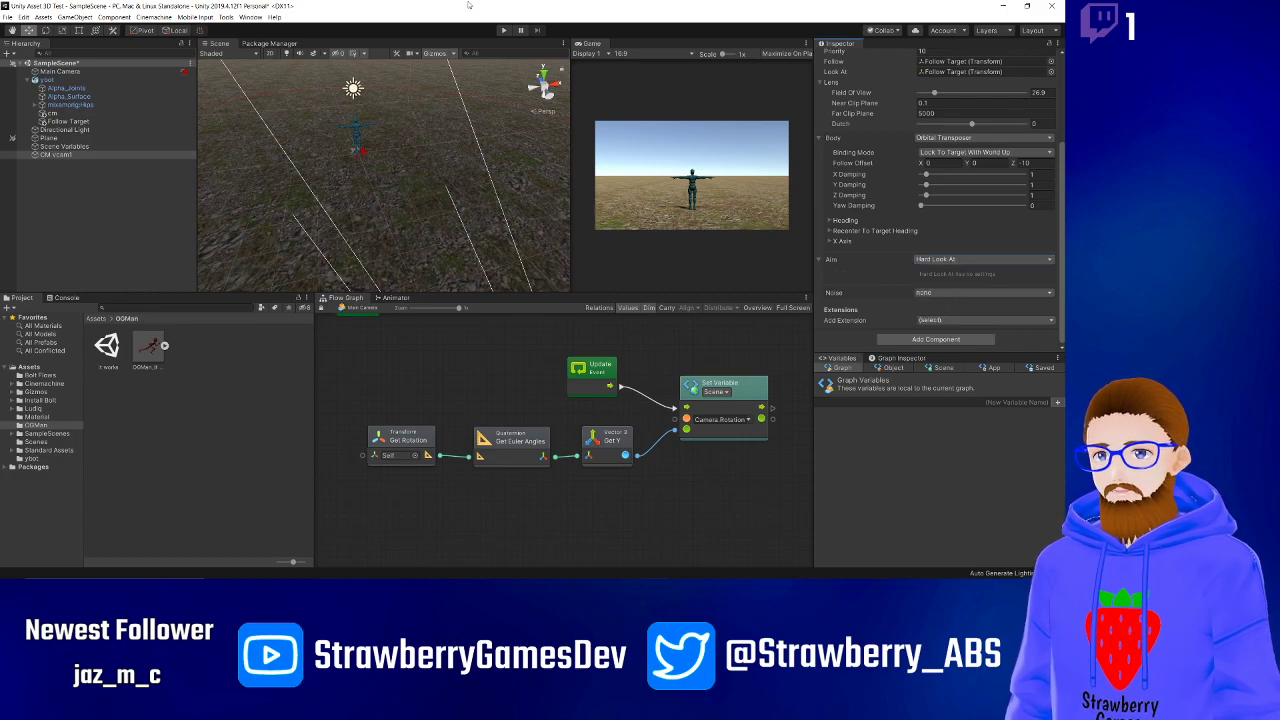
key("ctrl+p")
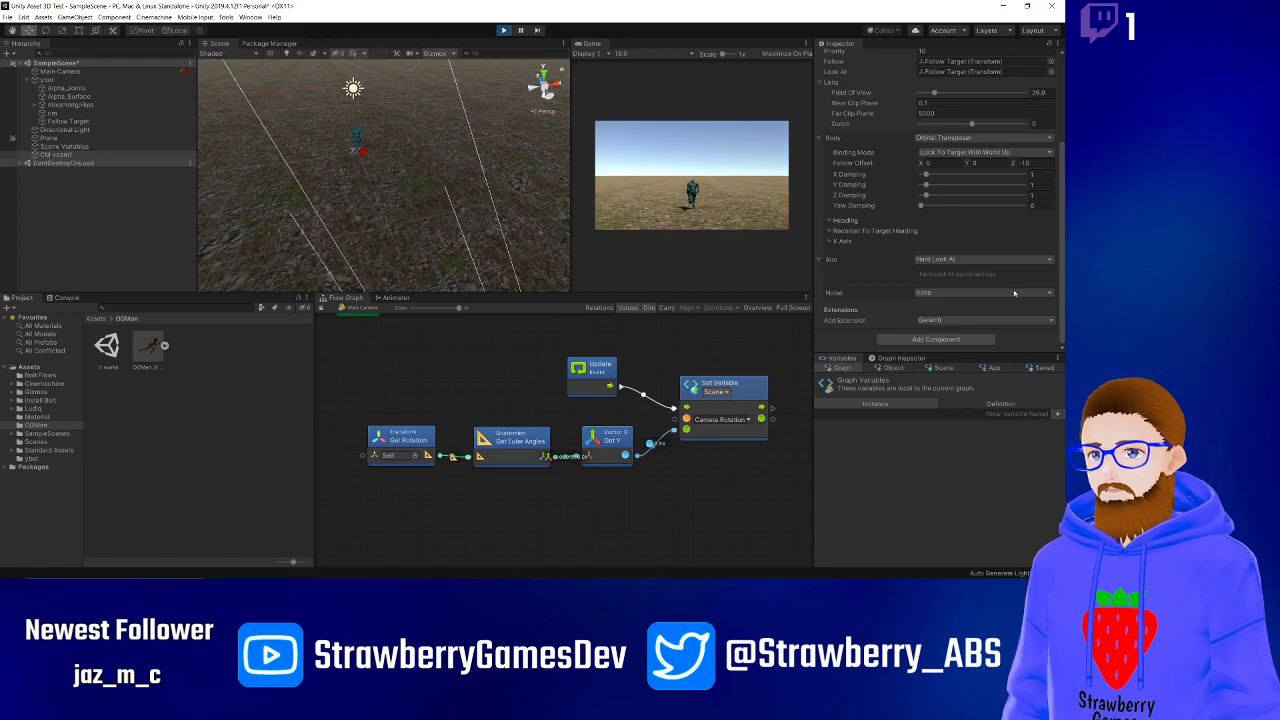
key("ctrl+p")
- Set the virtual camera's Aim to Composer and test it in Play mode
left_click(965, 260)
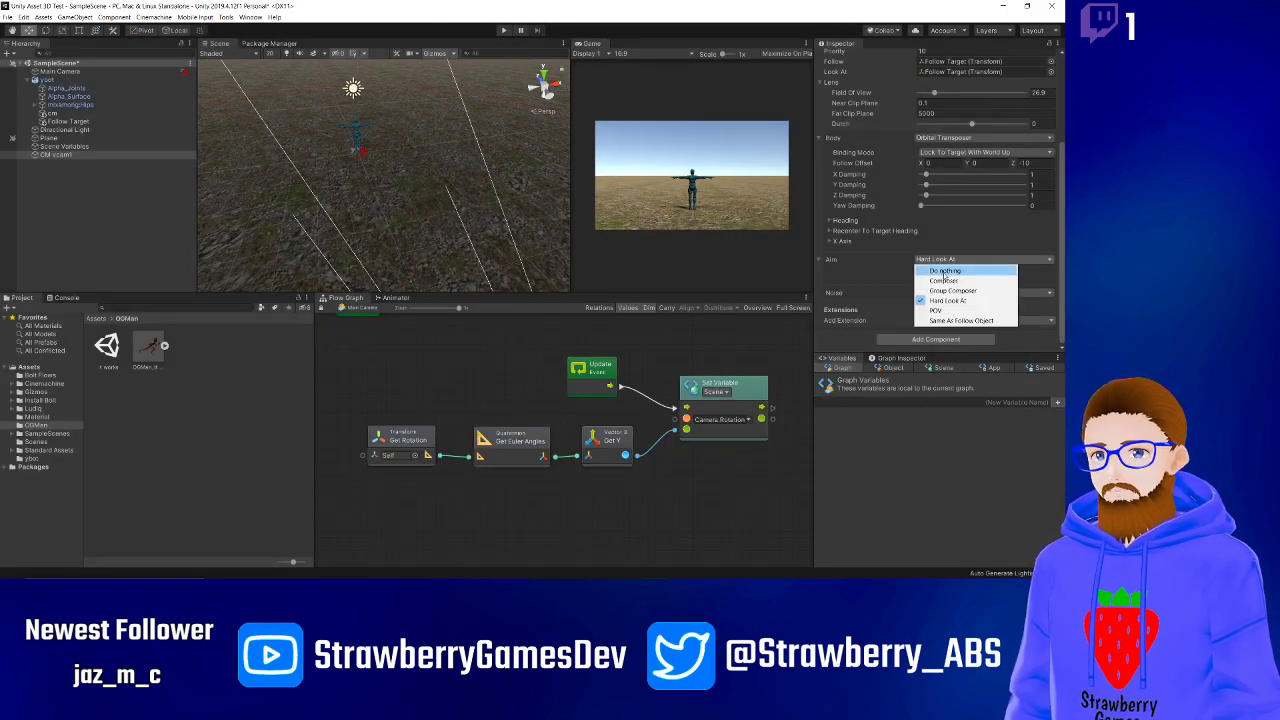
left_click(944, 280)
key("ctrl+p")
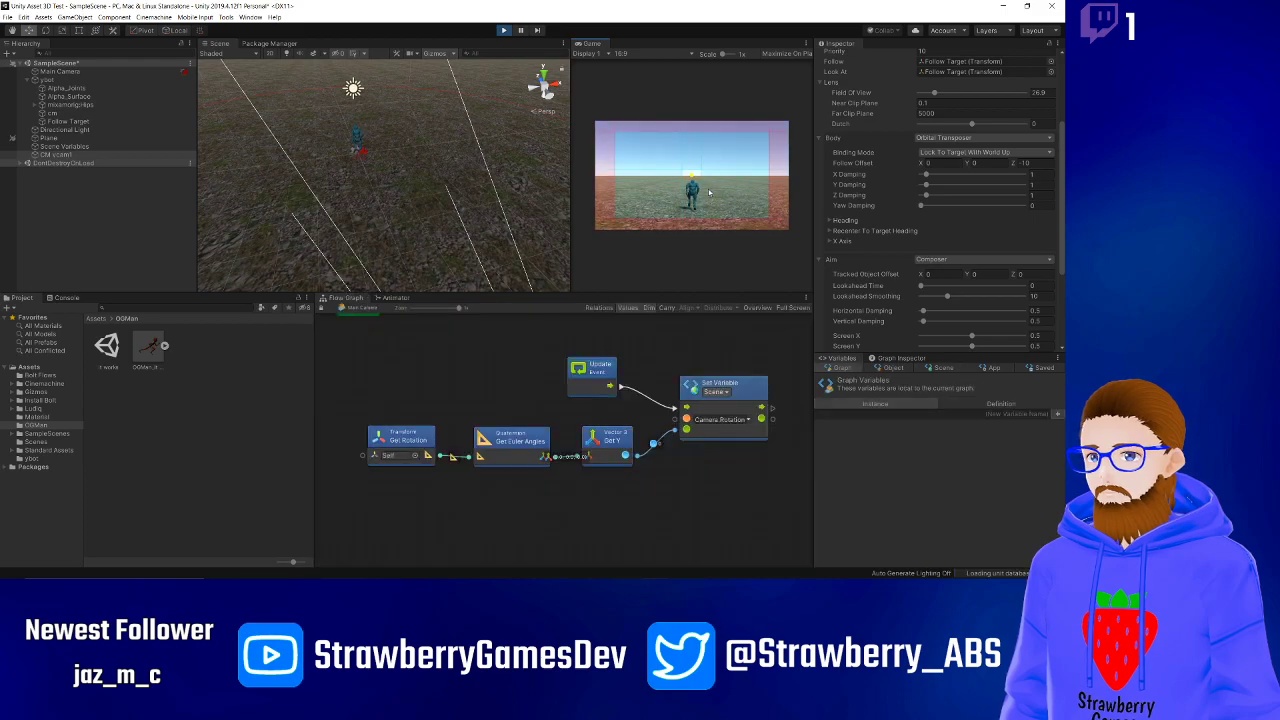
key("w")
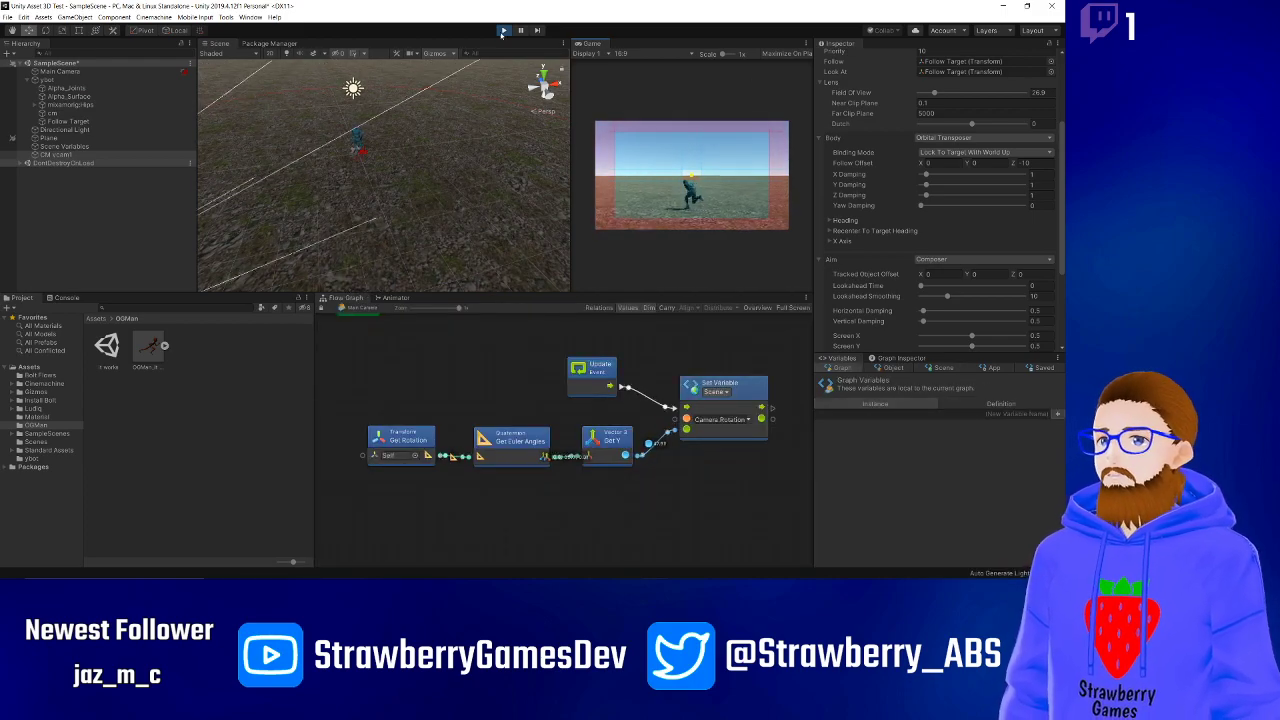
key("ctrl+p")
- Examine the Composer aim settings, the Lens and Body values and the expanded Heading options of the virtual camera
scroll(845, 270, "down", 3)
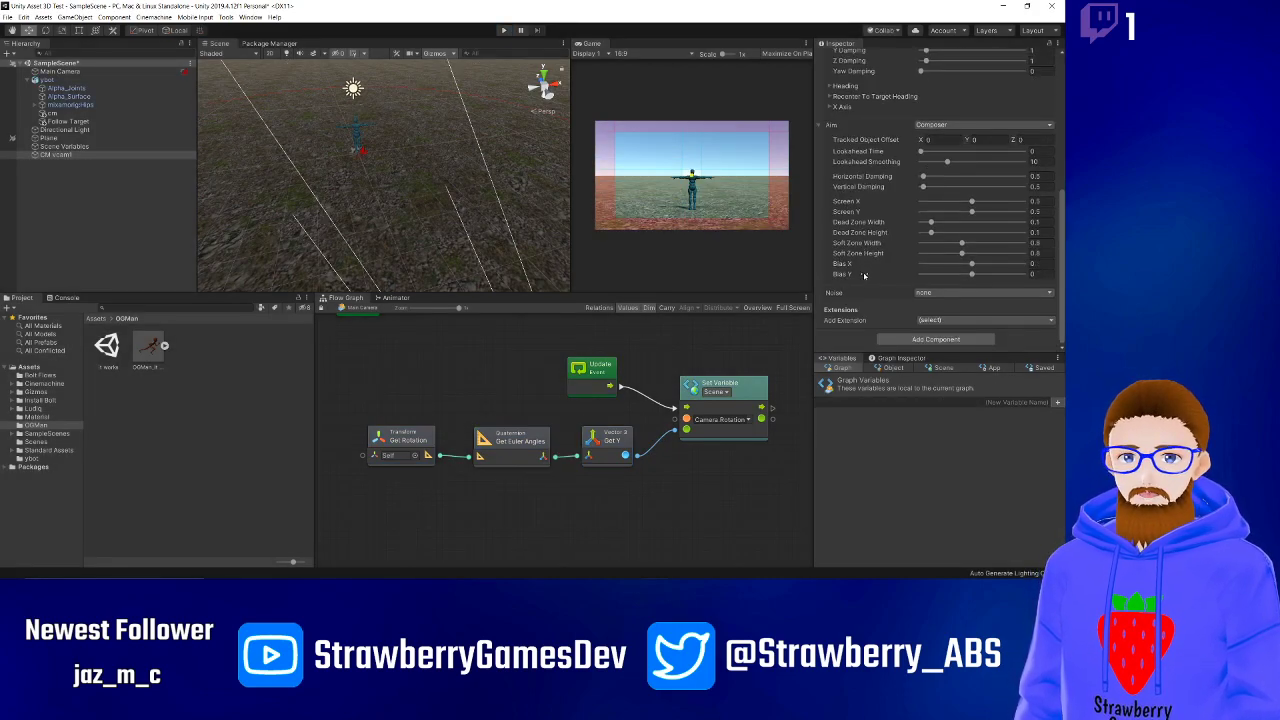
scroll(855, 273, "up", 3)
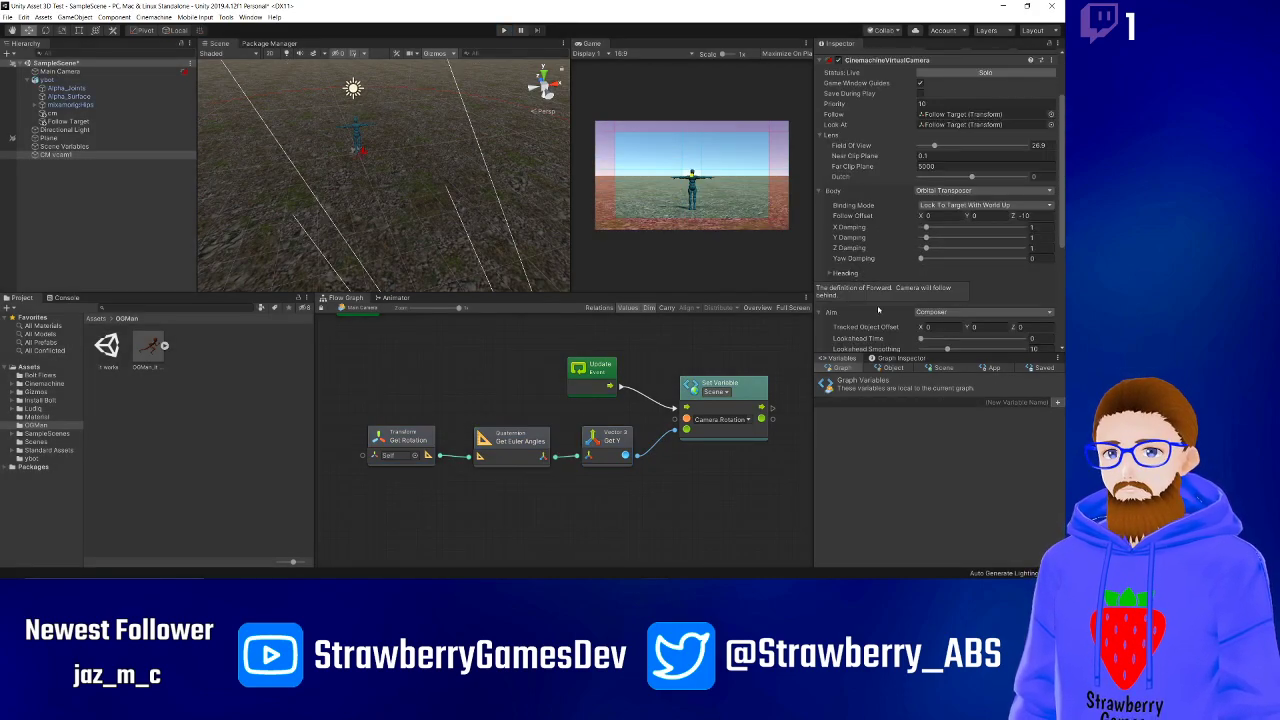
left_click(845, 273)
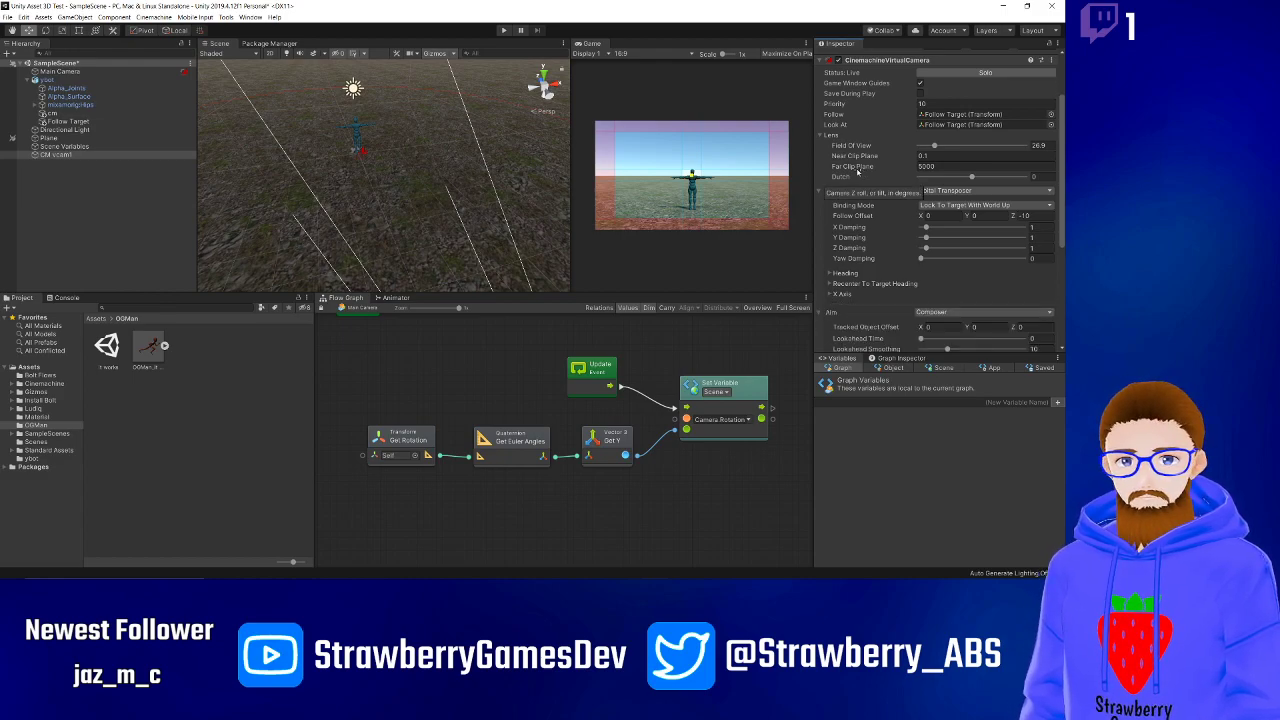
scroll(860, 190, "up", 2)
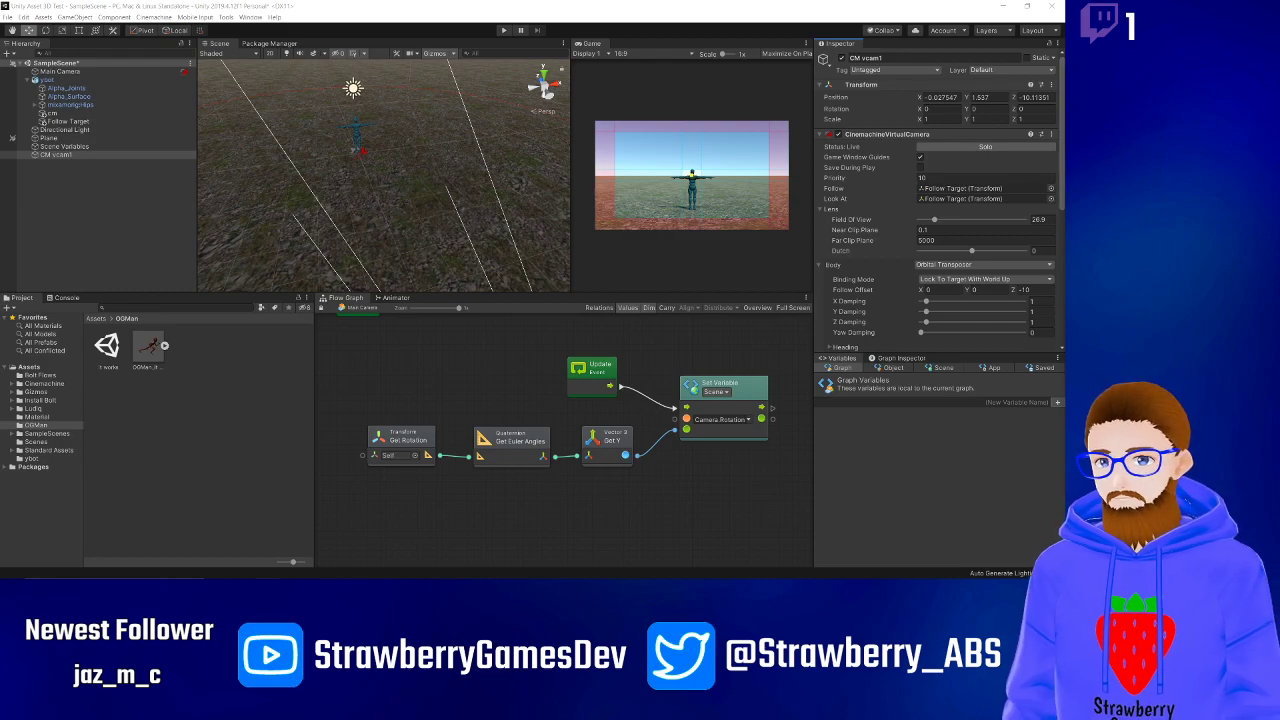
scroll(846, 214, "down", 4)
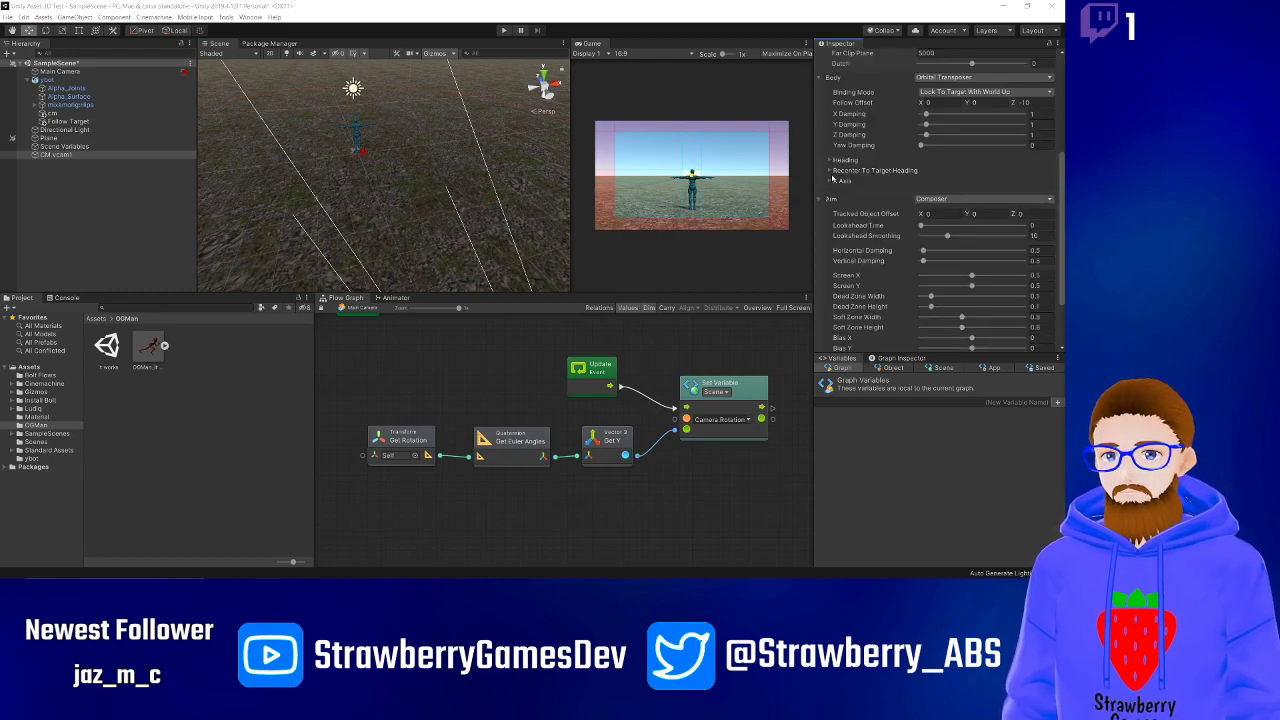
scroll(882, 228, "up", 2)
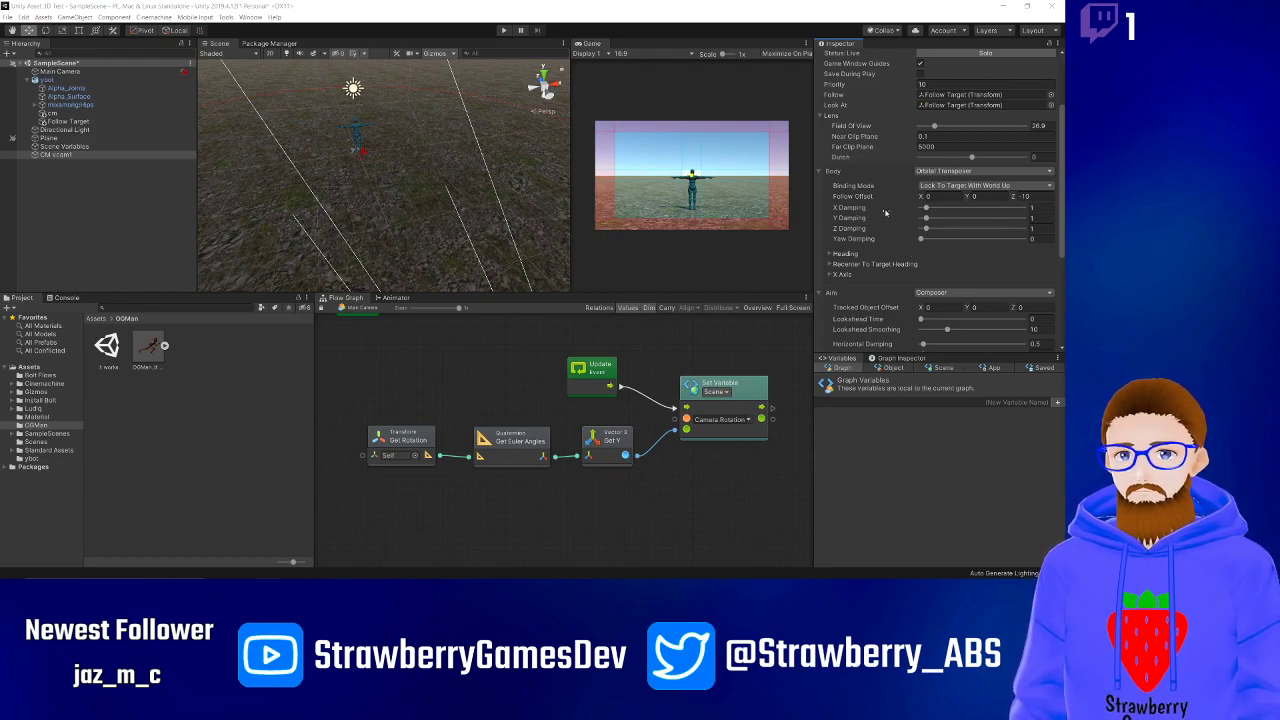
scroll(884, 212, "up", 3)
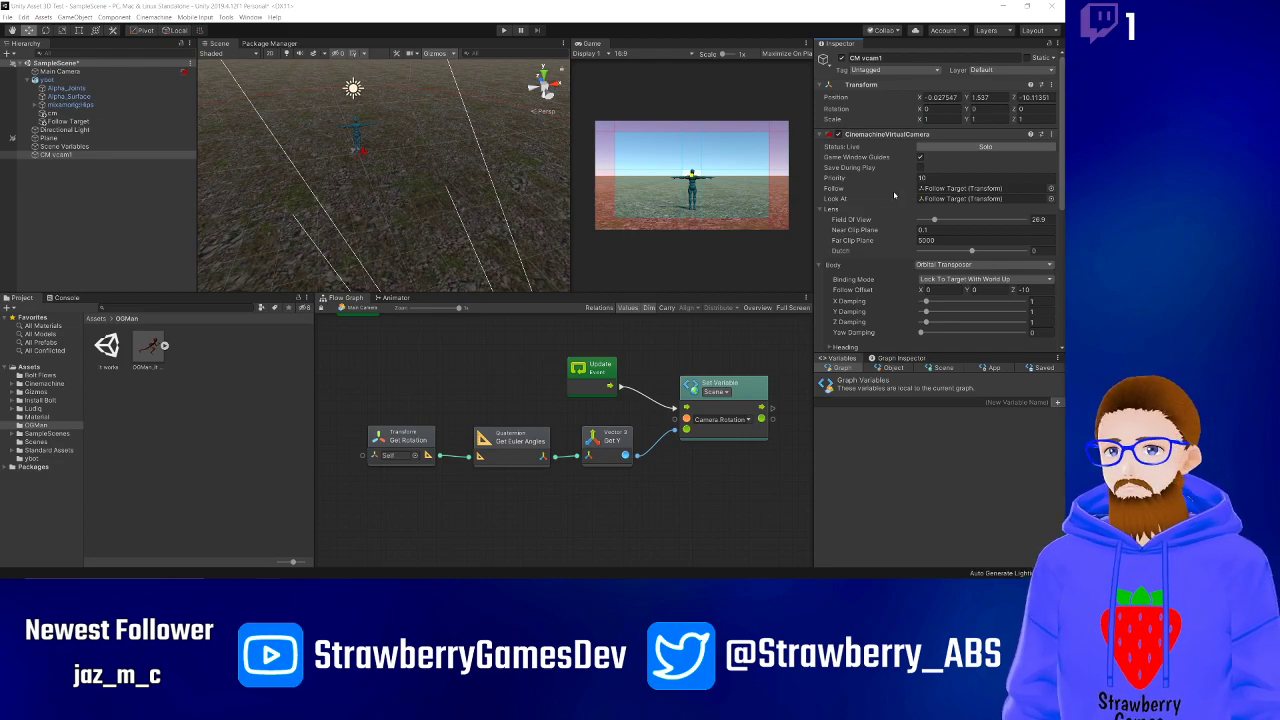
scroll(940, 257, "down", 3)
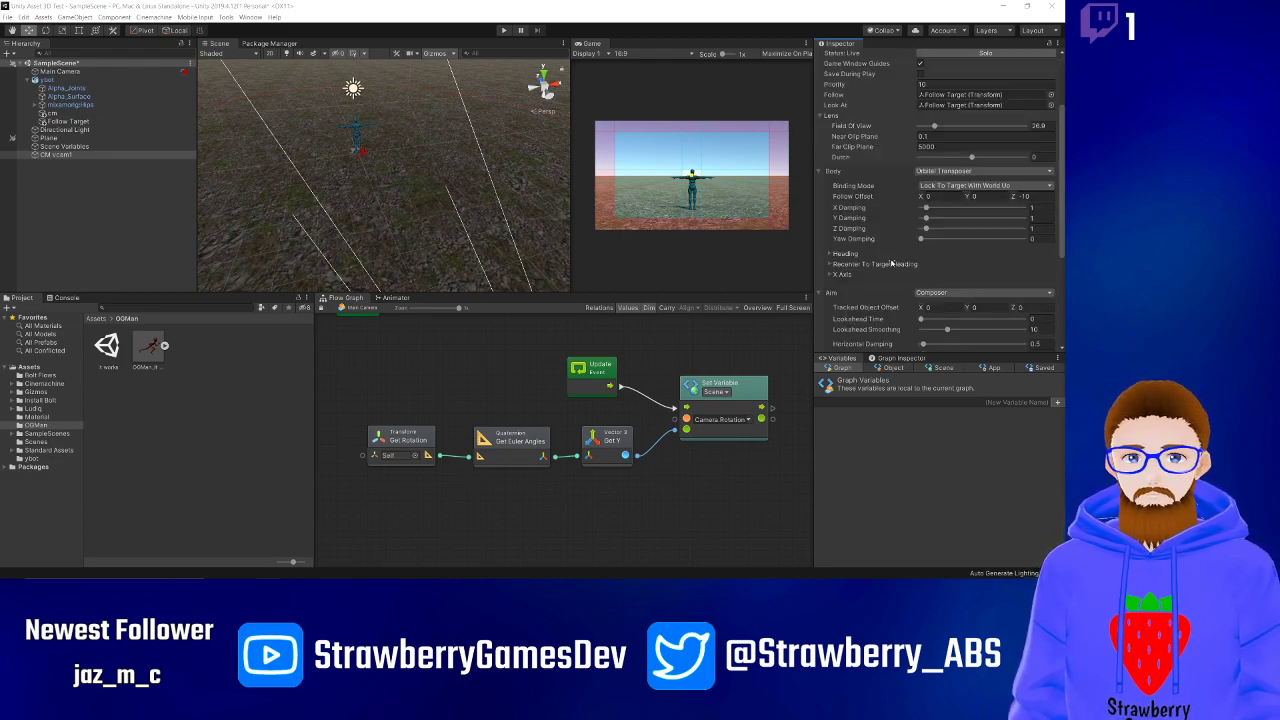
left_click(830, 253)
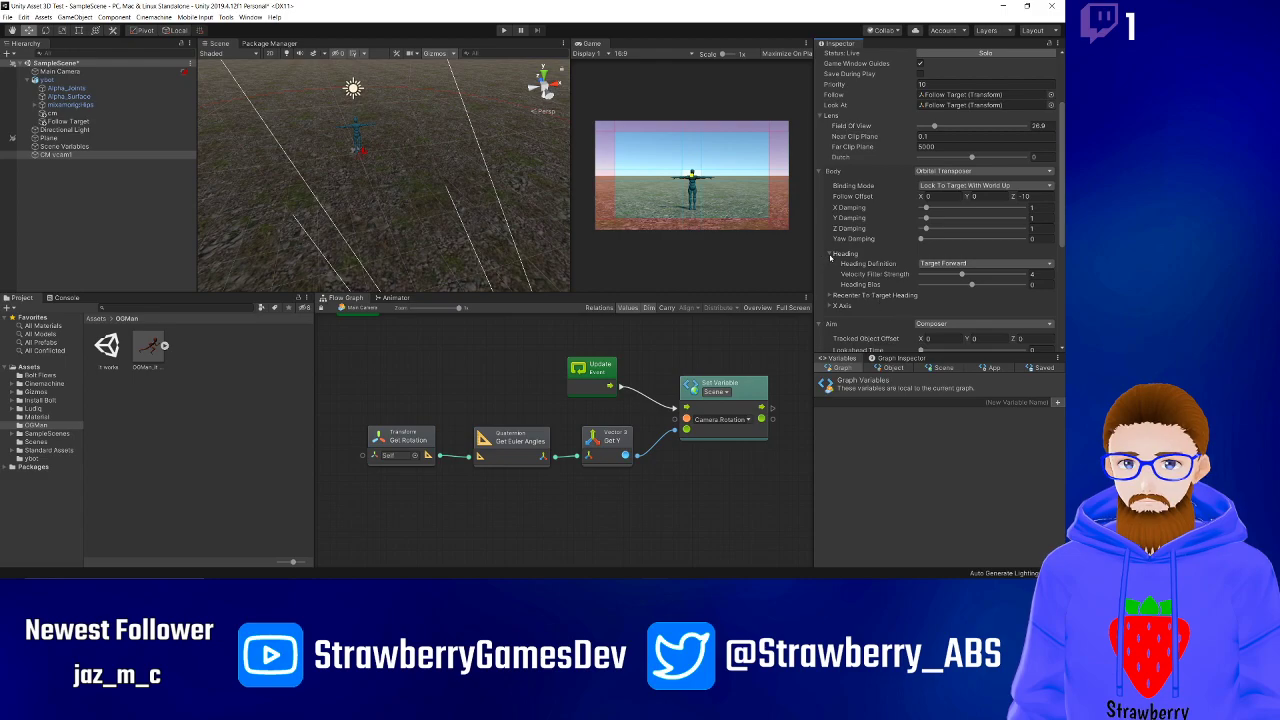
left_click(830, 254)
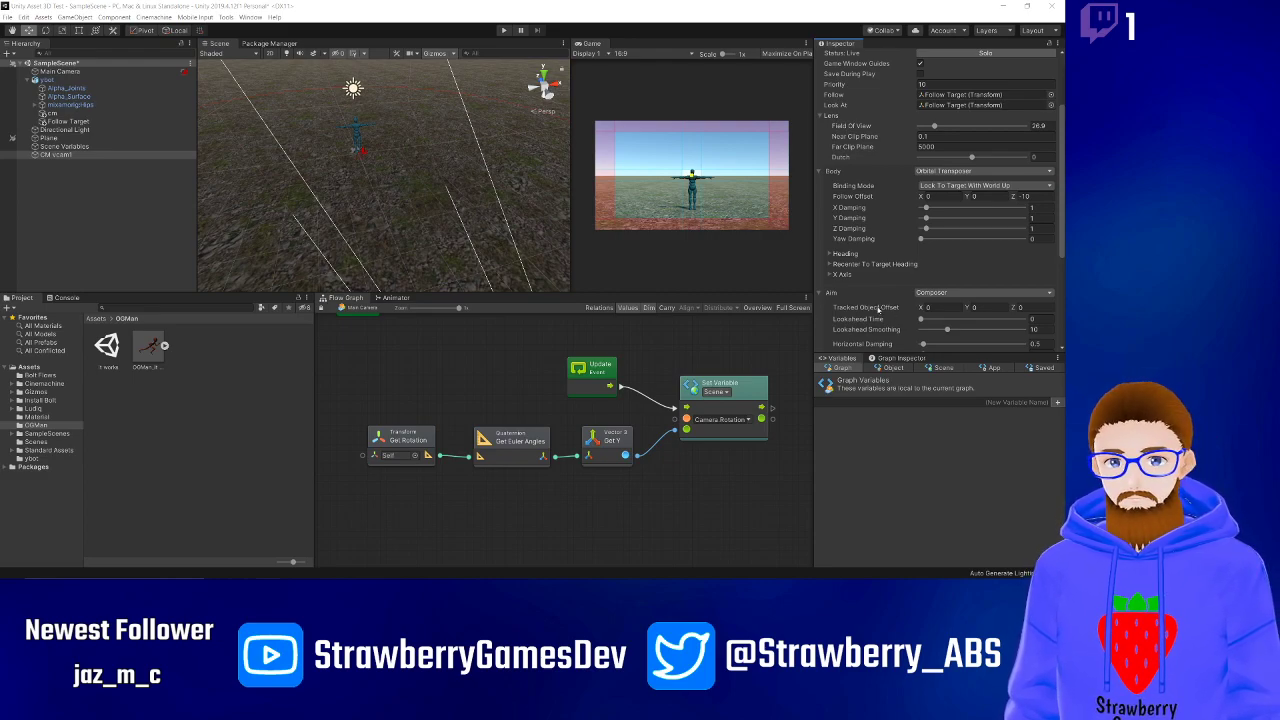
scroll(884, 255, "down", 4)
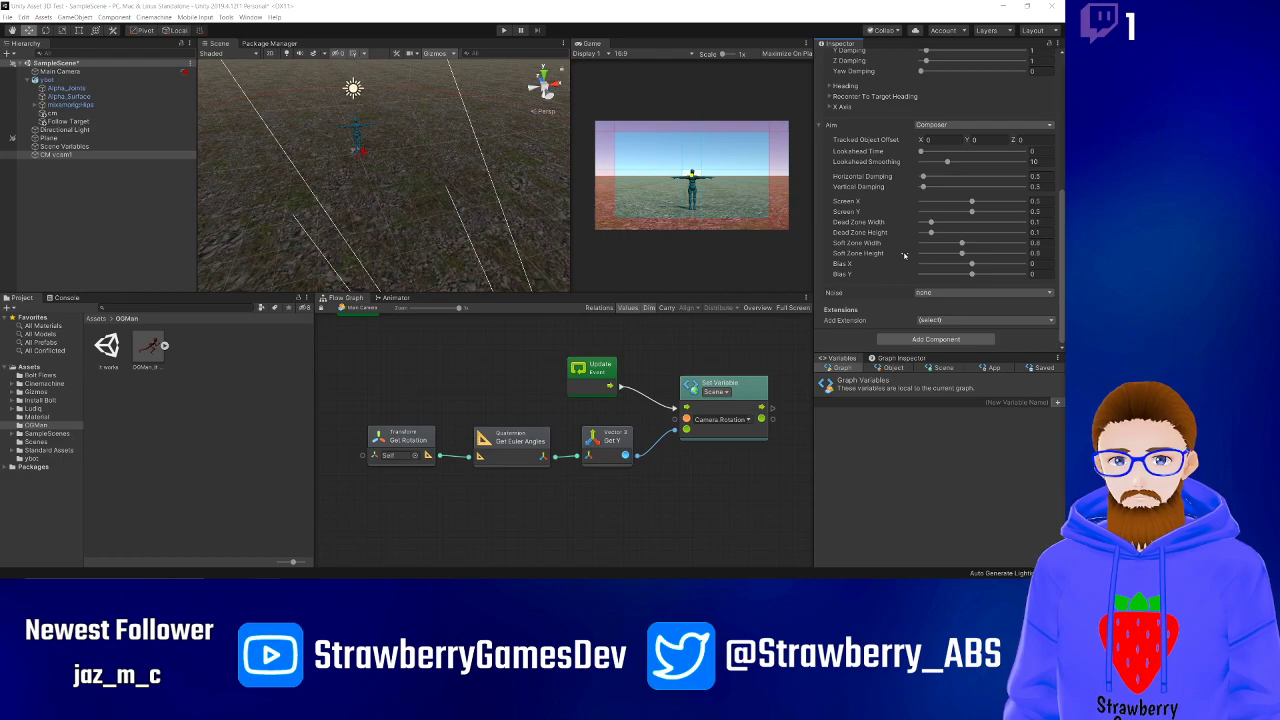
scroll(870, 227, "up", 3)
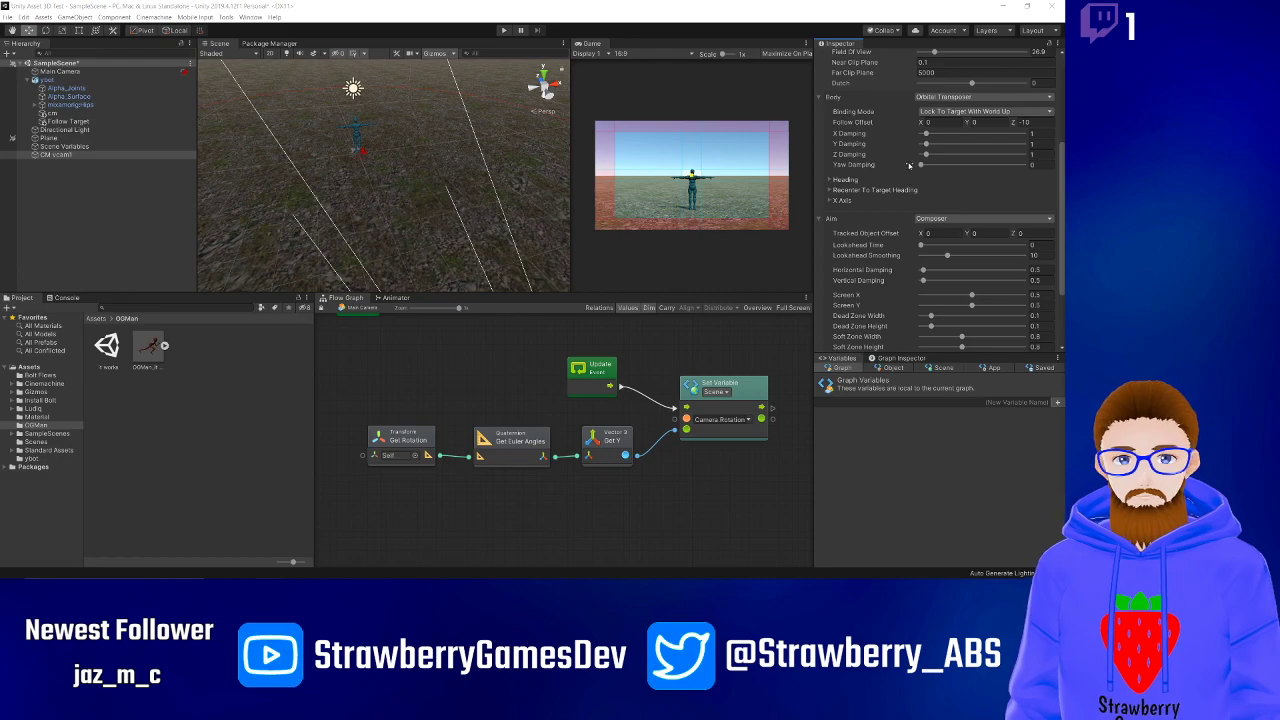
- Enable Save During Play on the virtual camera and switch Game Window Guides off and back on
scroll(914, 176, "up", 5)
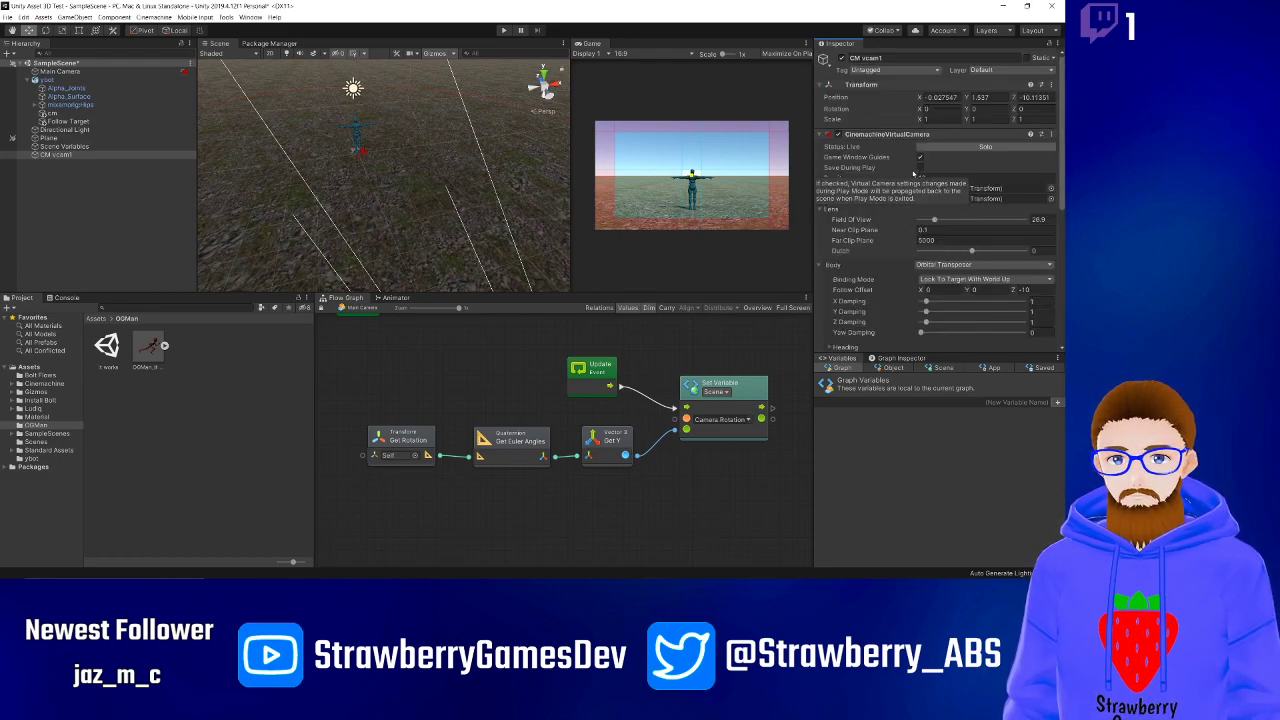
left_click(920, 168)
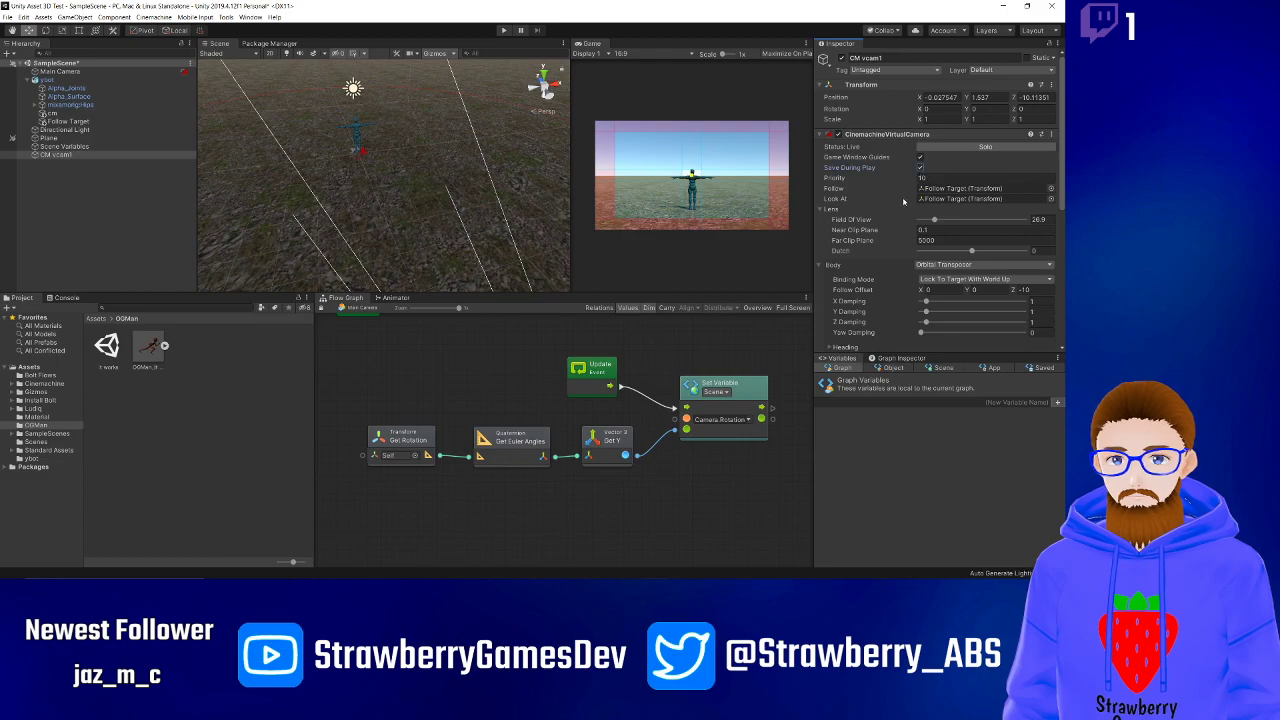
left_click(920, 157)
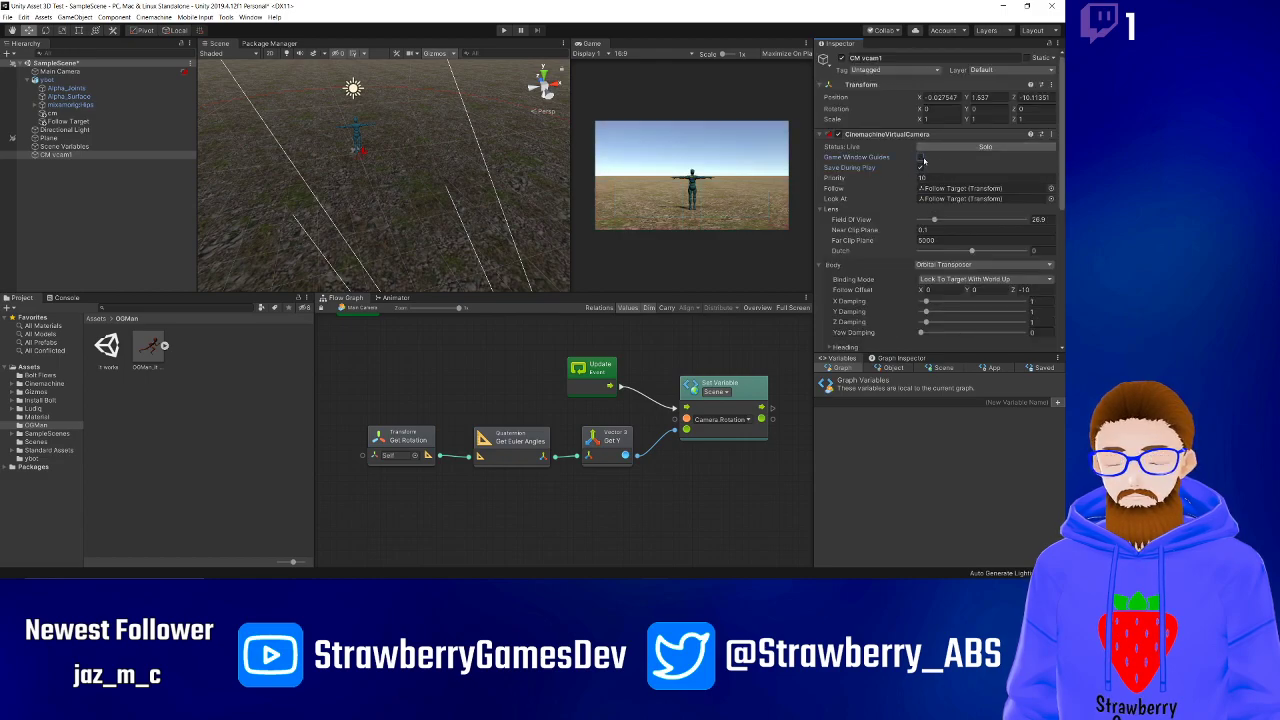
left_click(920, 157)
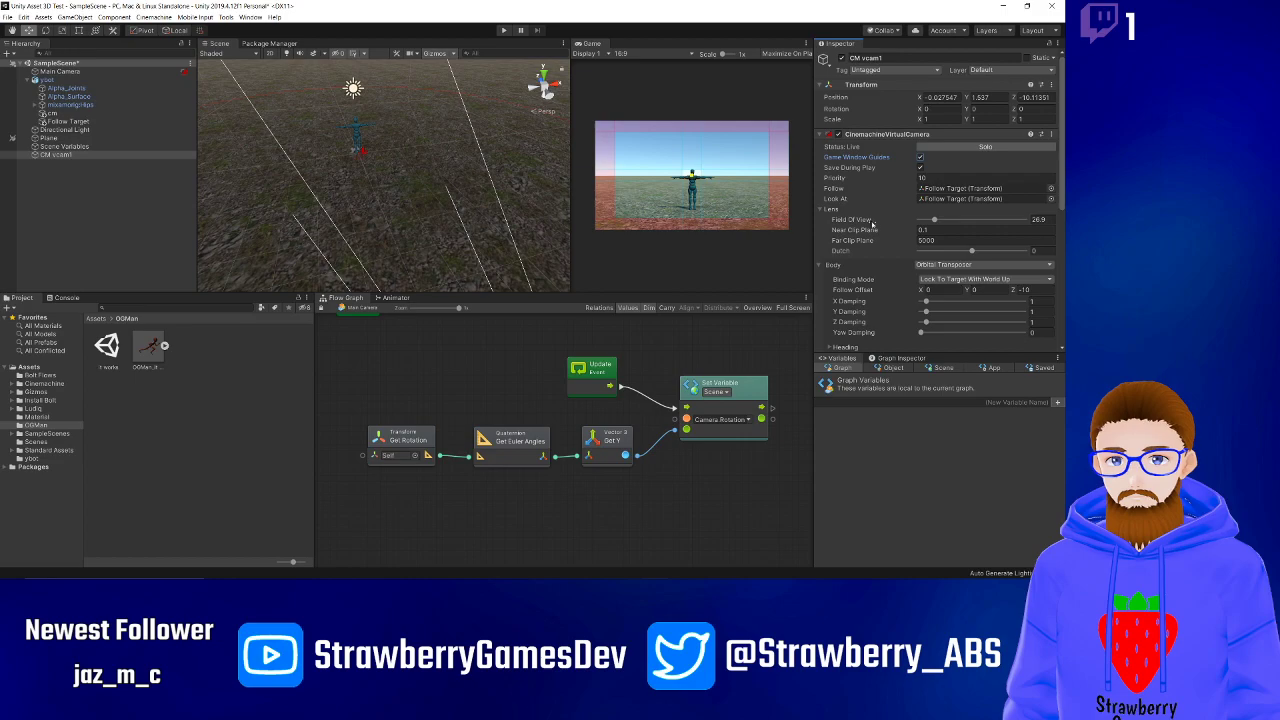
- Set the Composer's Dead Zone Width to 0.08 and widen the Game view at the Scene view's expense
scroll(866, 244, "down", 3)
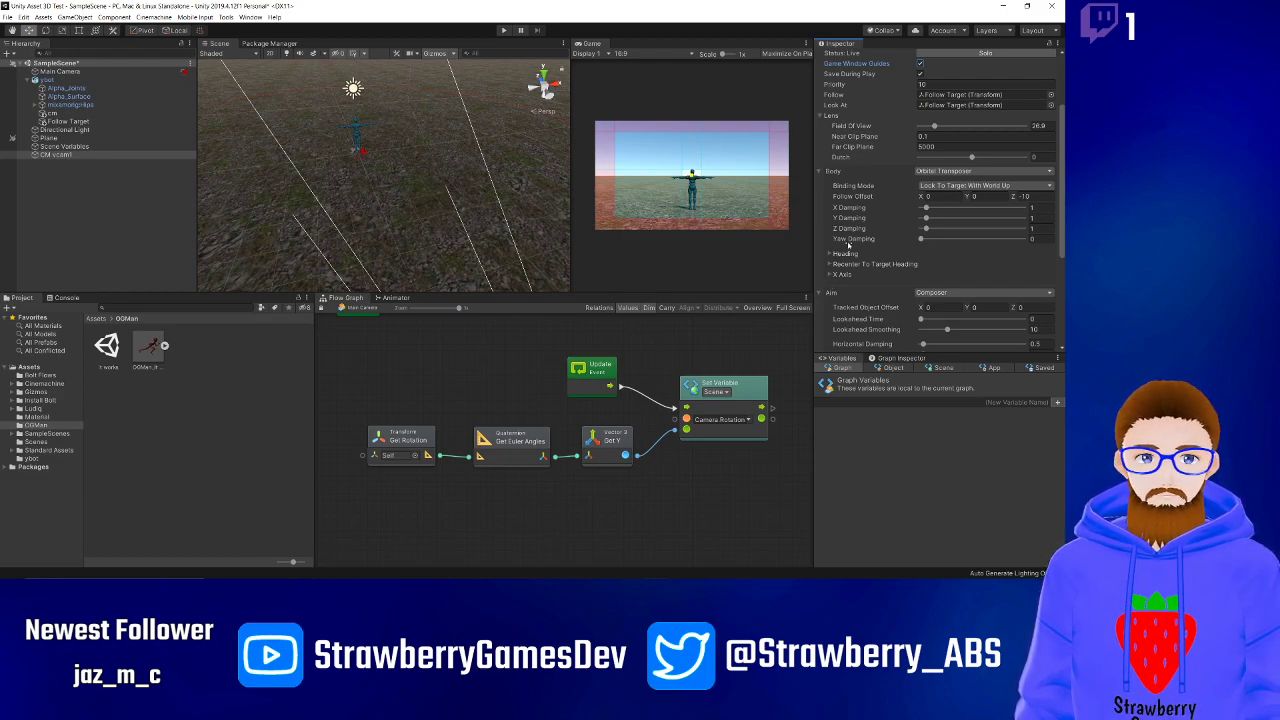
scroll(846, 256, "down", 4)
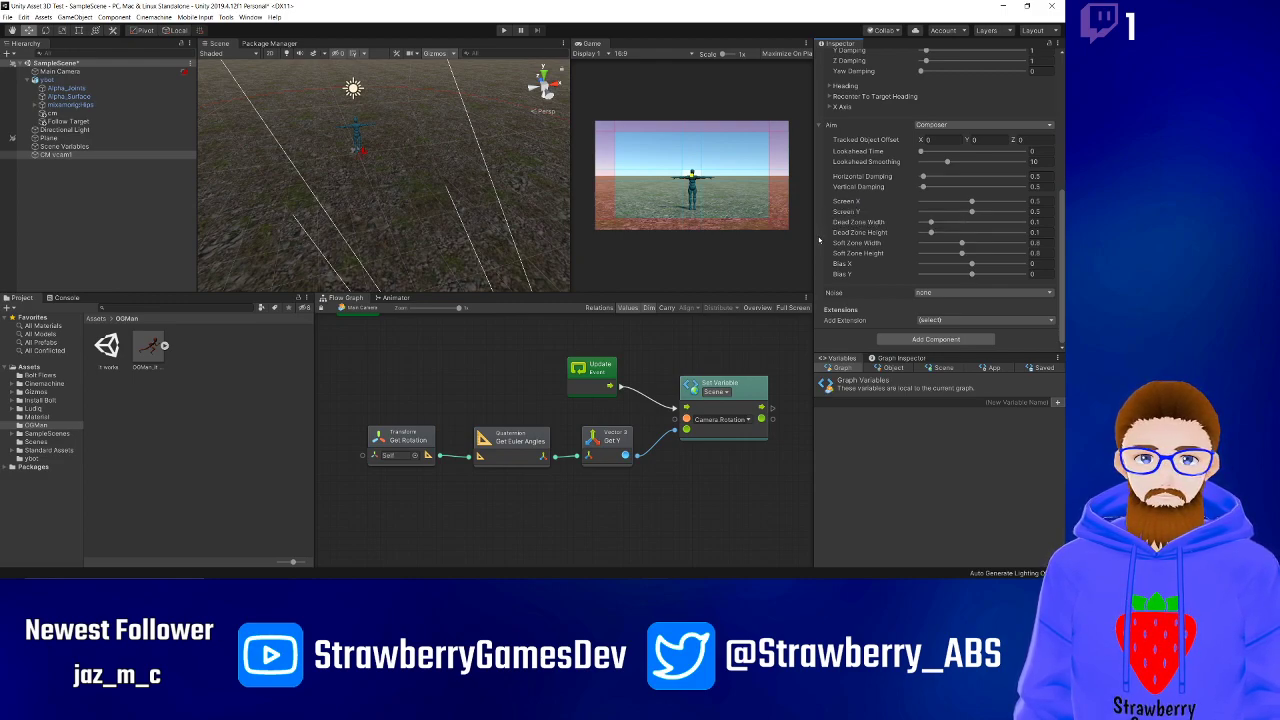
mouse_move(931, 222)
left_mouse_down()
mouse_move(952, 222)
mouse_move(930, 223)
left_mouse_up()
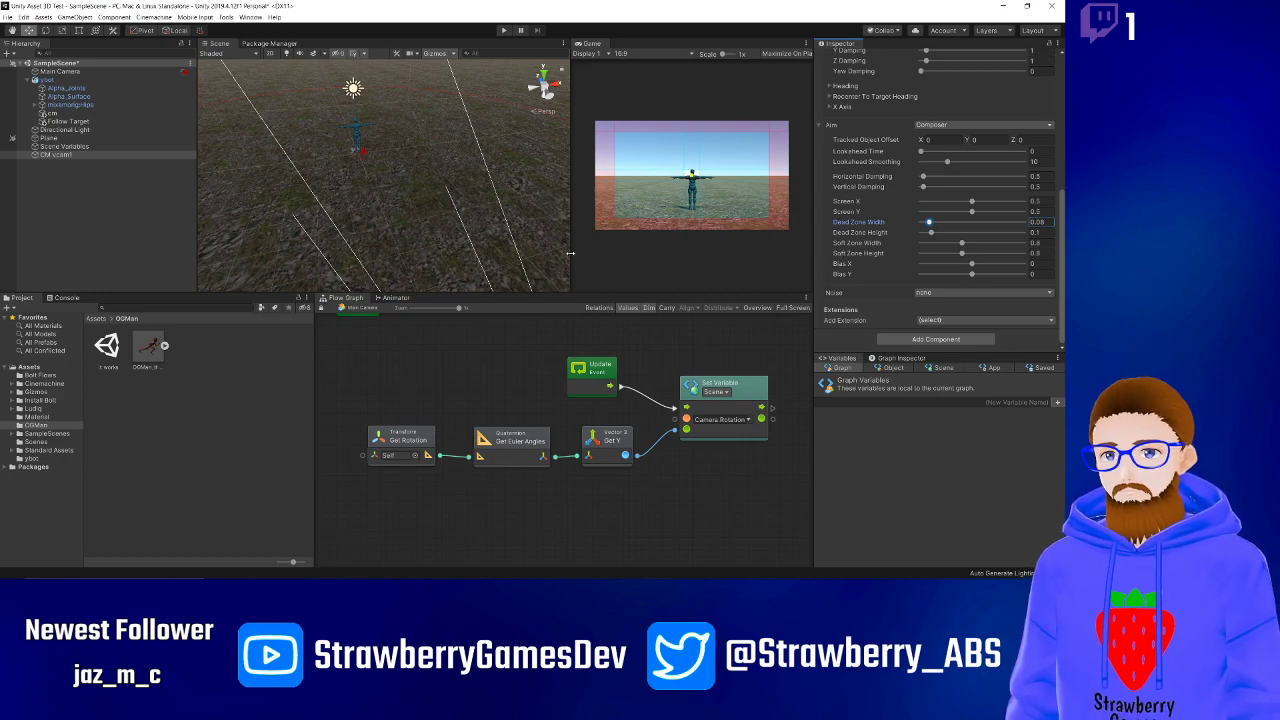
left_click_drag(568, 262, 424, 267)
- Set the virtual camera's Follow Offset to Y 1.73 and Z about -7.45, leaving X at 0
scroll(880, 232, "up", 5)
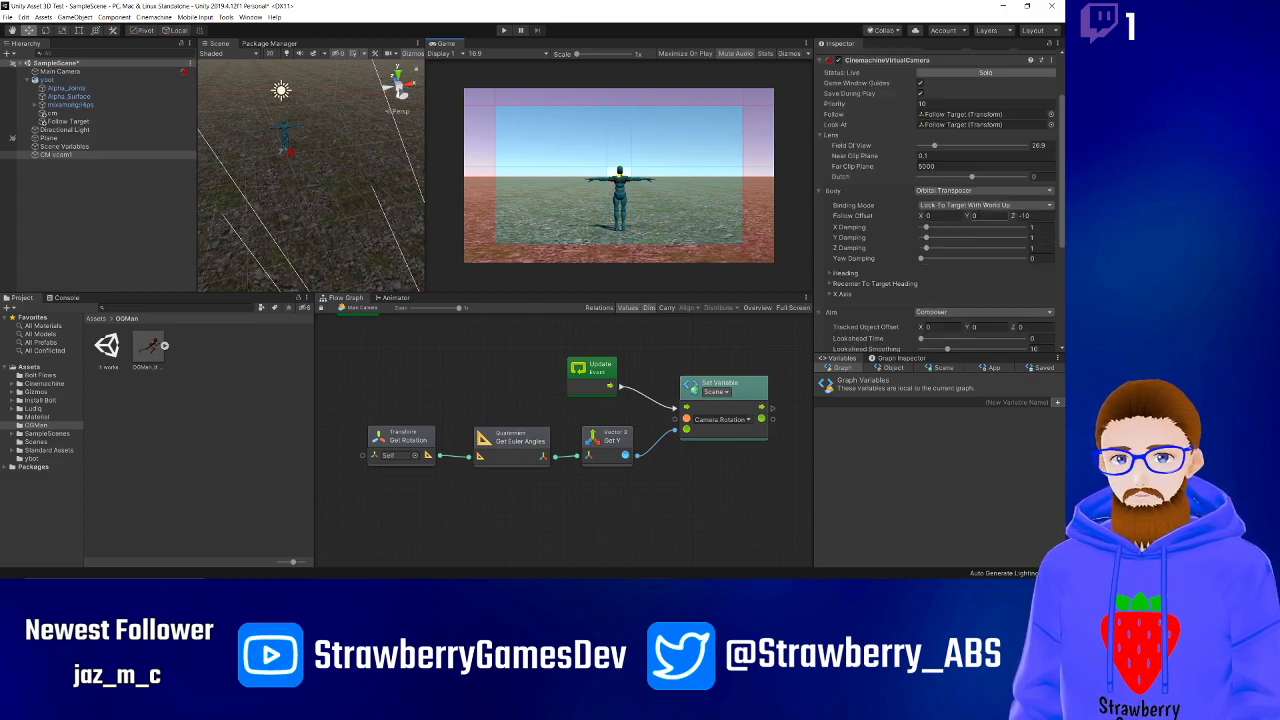
left_click(970, 216)
left_click_drag(970, 216, 922, 221)
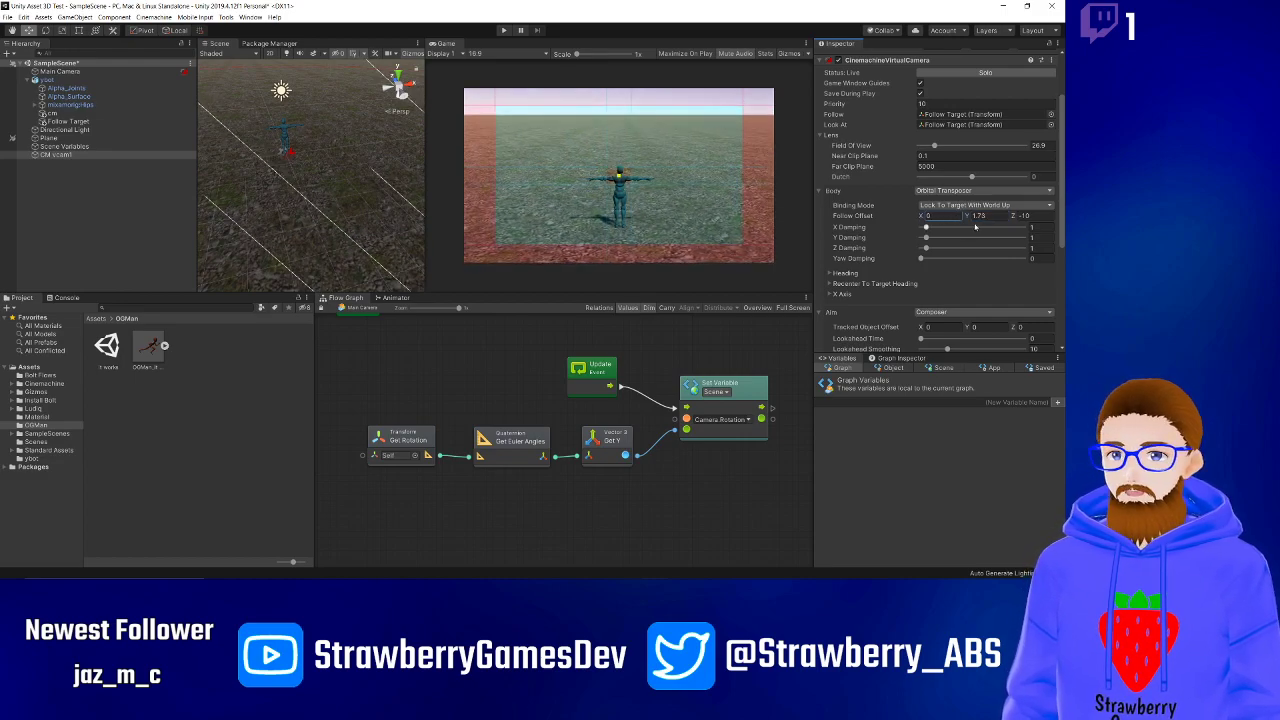
left_click_drag(1014, 216, 15, 220)
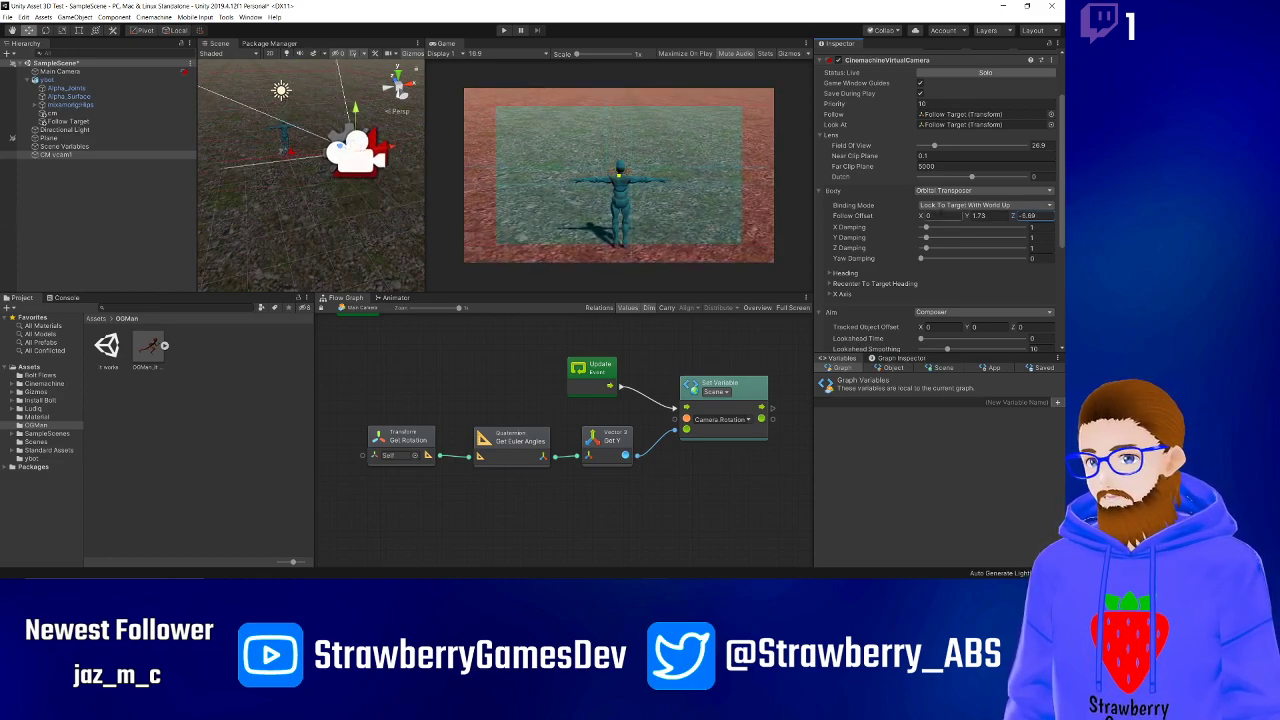
left_click_drag(1013, 217, 965, 216)
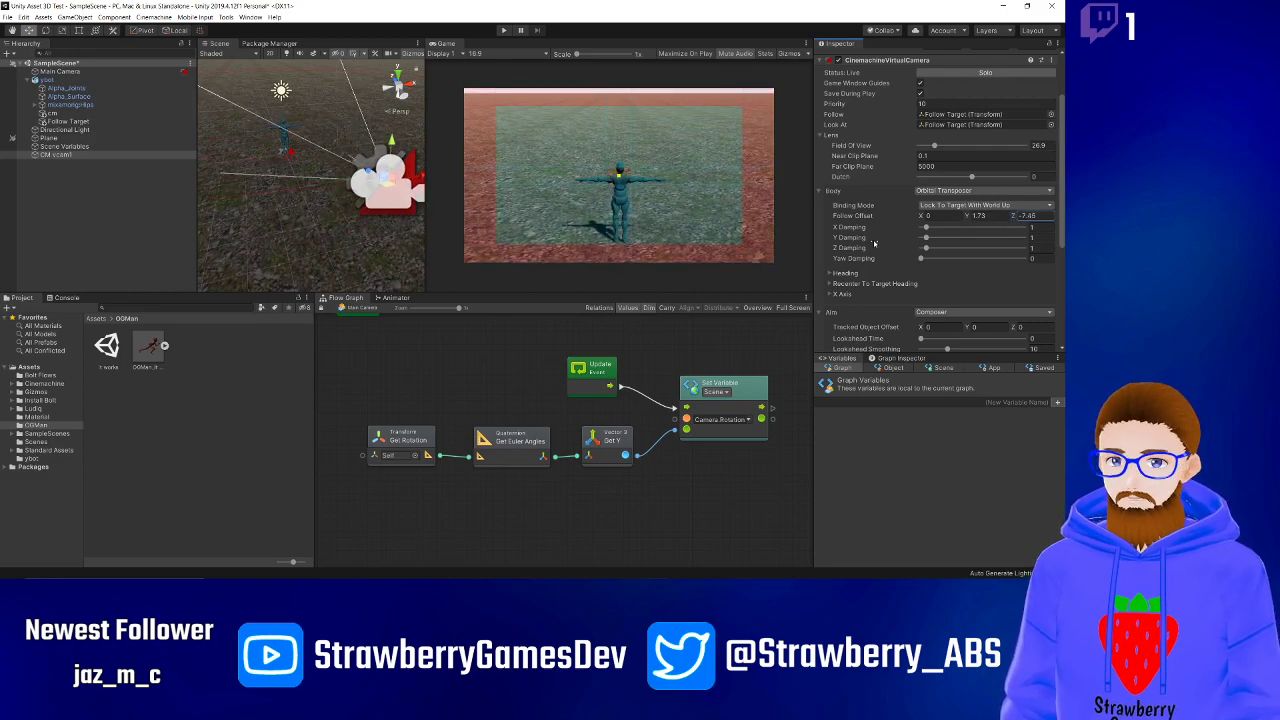
- Try a lower Screen X value in the Composer settings and undo it
scroll(826, 236, "down", 4)
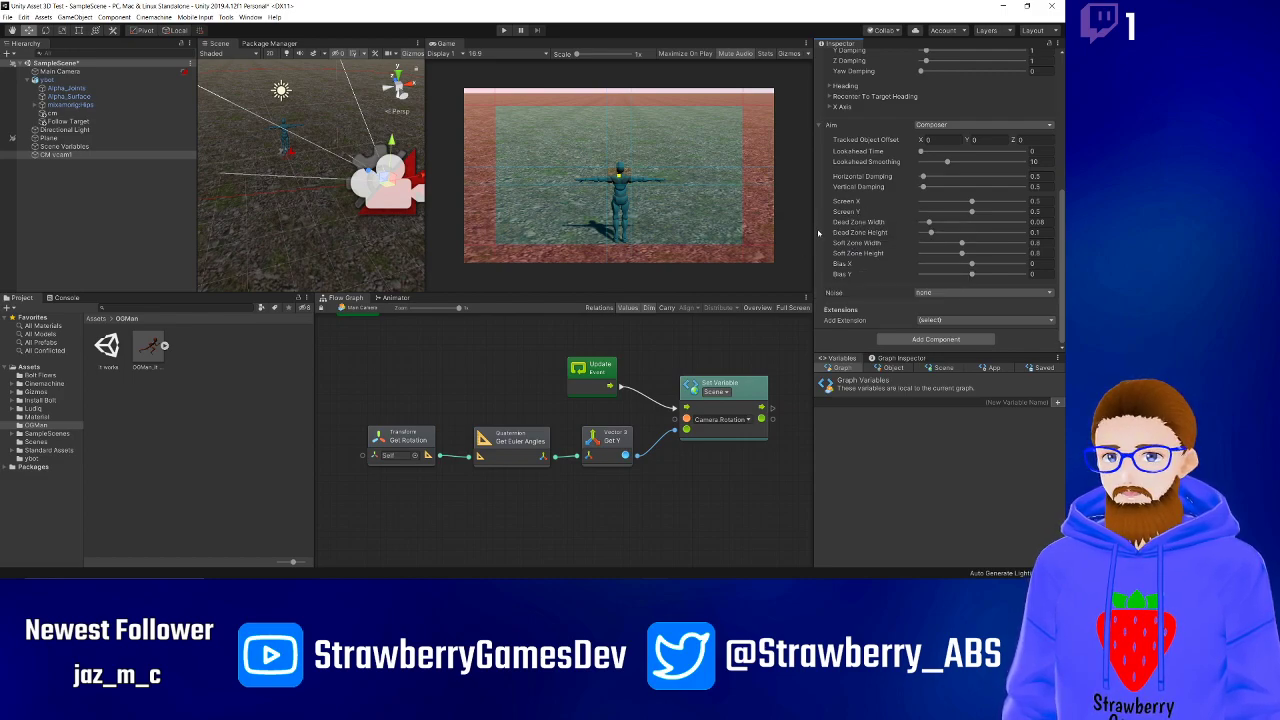
mouse_move(971, 203)
left_mouse_down()
mouse_move(955, 205)
mouse_move(998, 208)
mouse_move(944, 213)
mouse_move(984, 212)
mouse_move(955, 215)
left_mouse_up()
key("ctrl+z")
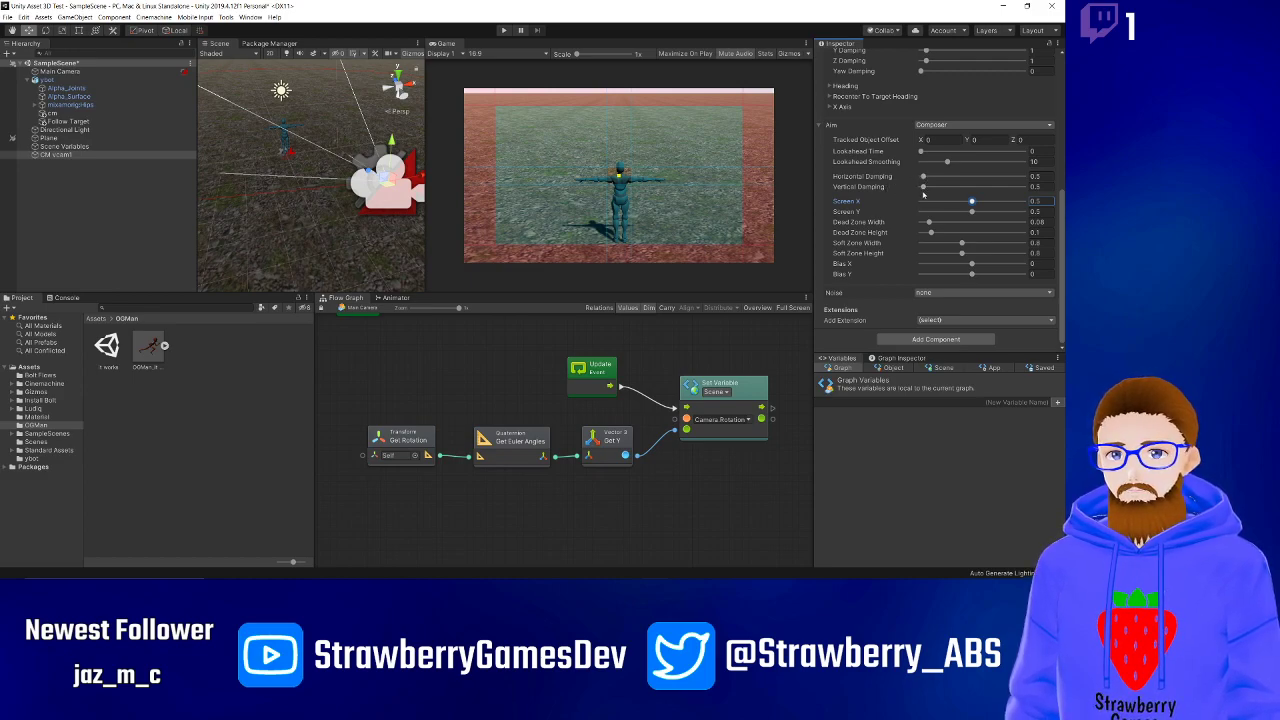
- Test a Lookahead Time of about 0.39 in Play mode and set it back to 0
left_click_drag(922, 152, 962, 153)
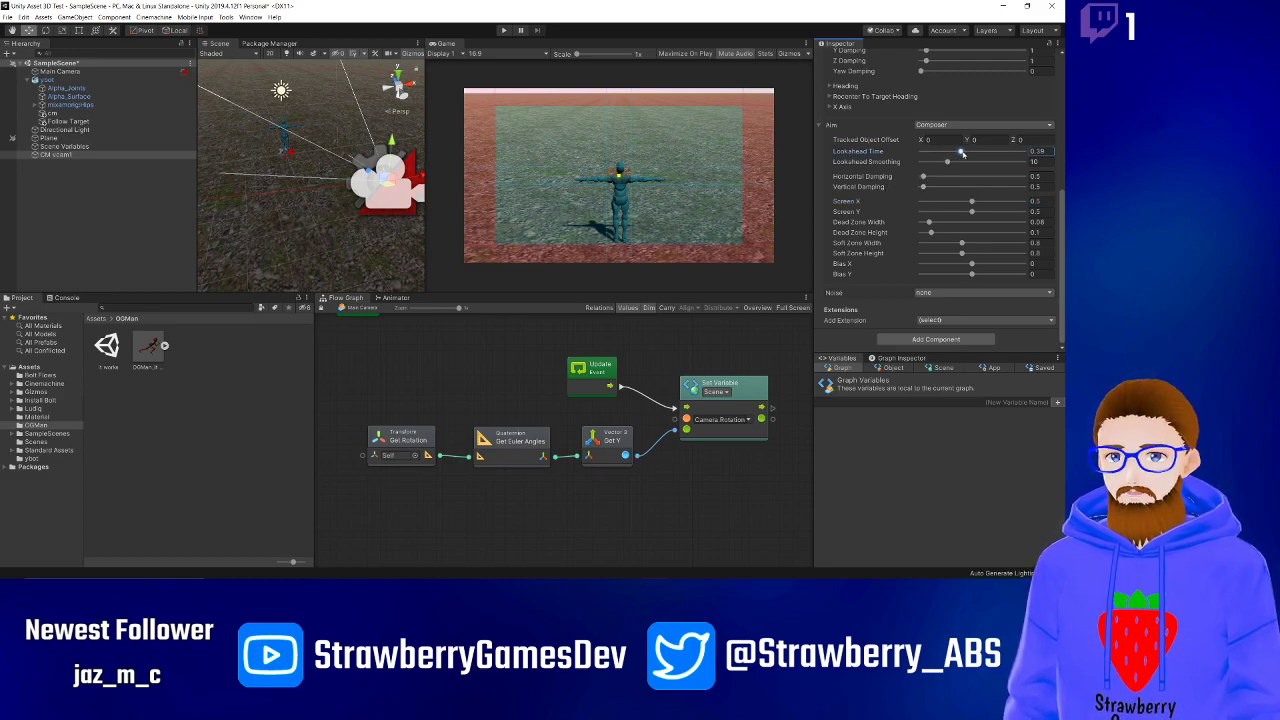
left_click(504, 30)
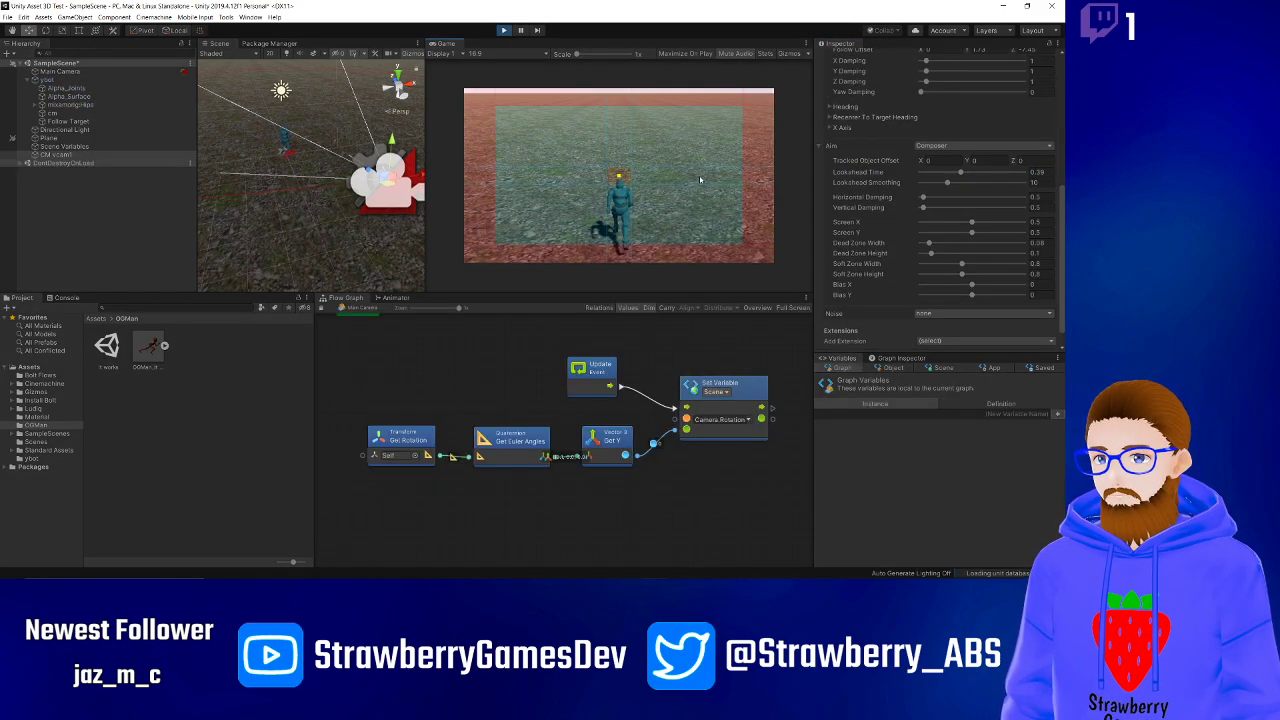
key("a")
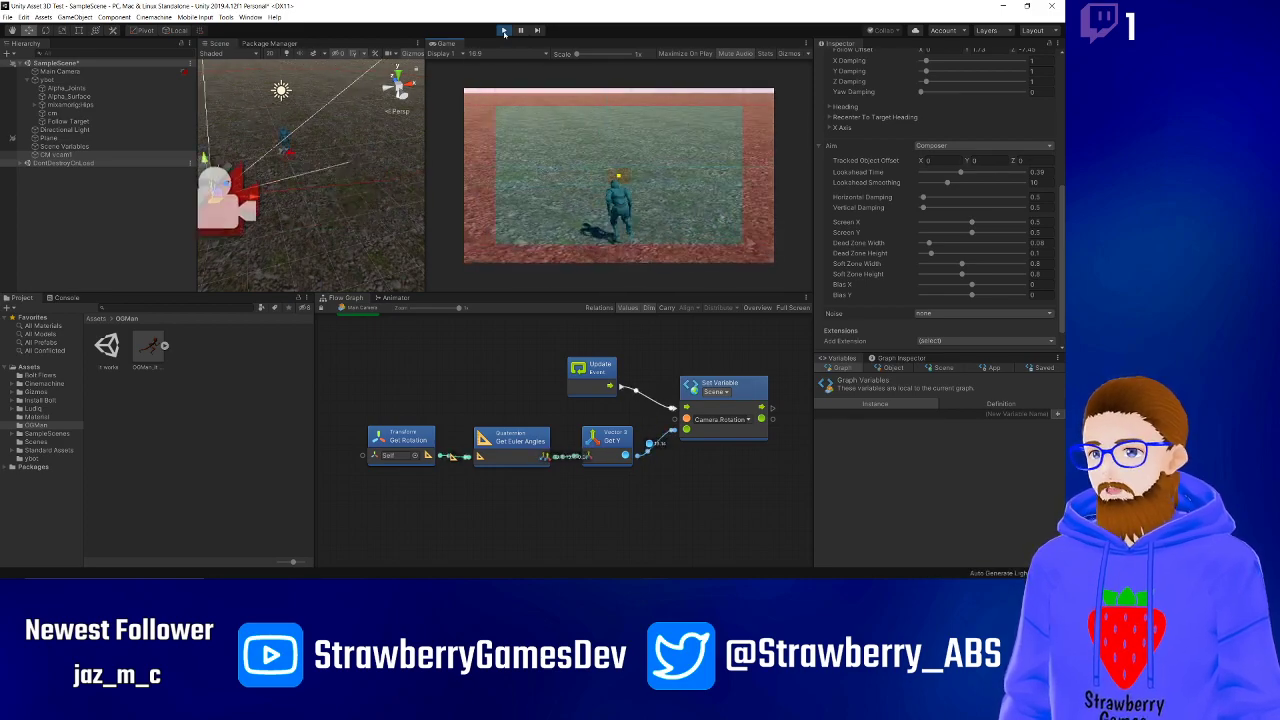
key("ctrl+p")
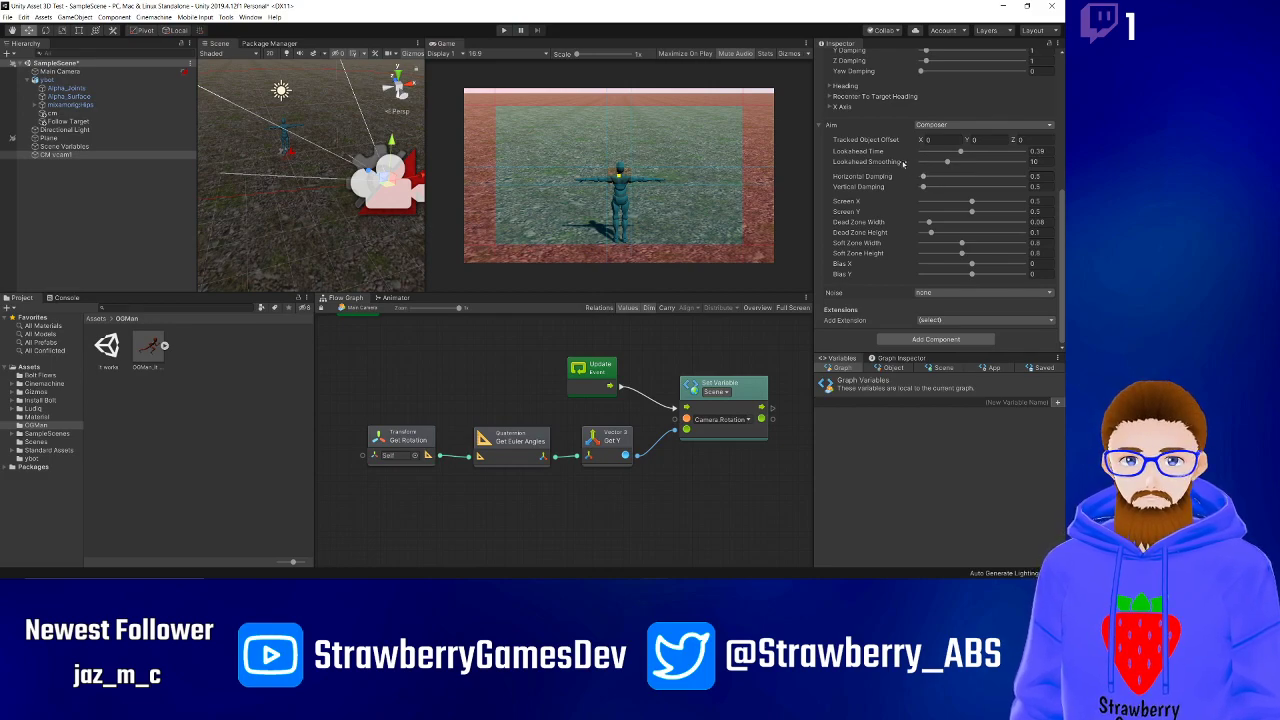
left_click(961, 152)
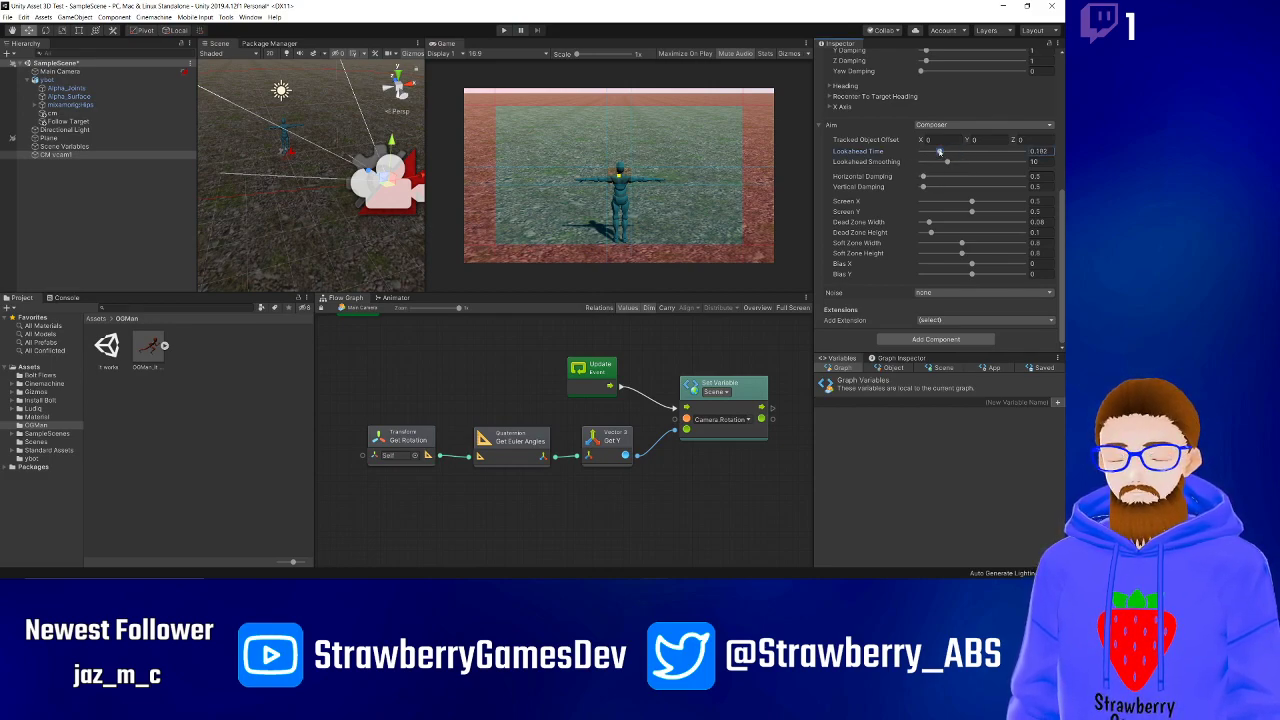
type("0")
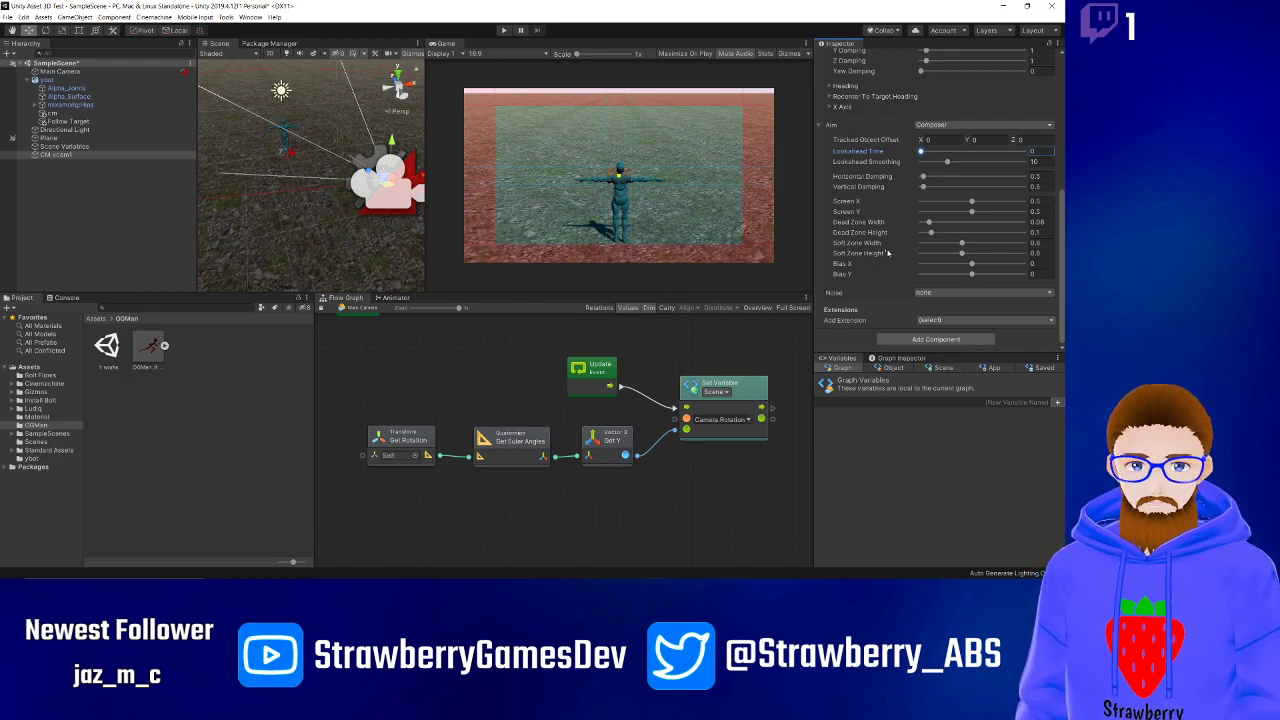
- Enlarge the Composer's dead zone to a width of 0.42 and a height of about 0.587
left_click_drag(932, 223, 981, 233)
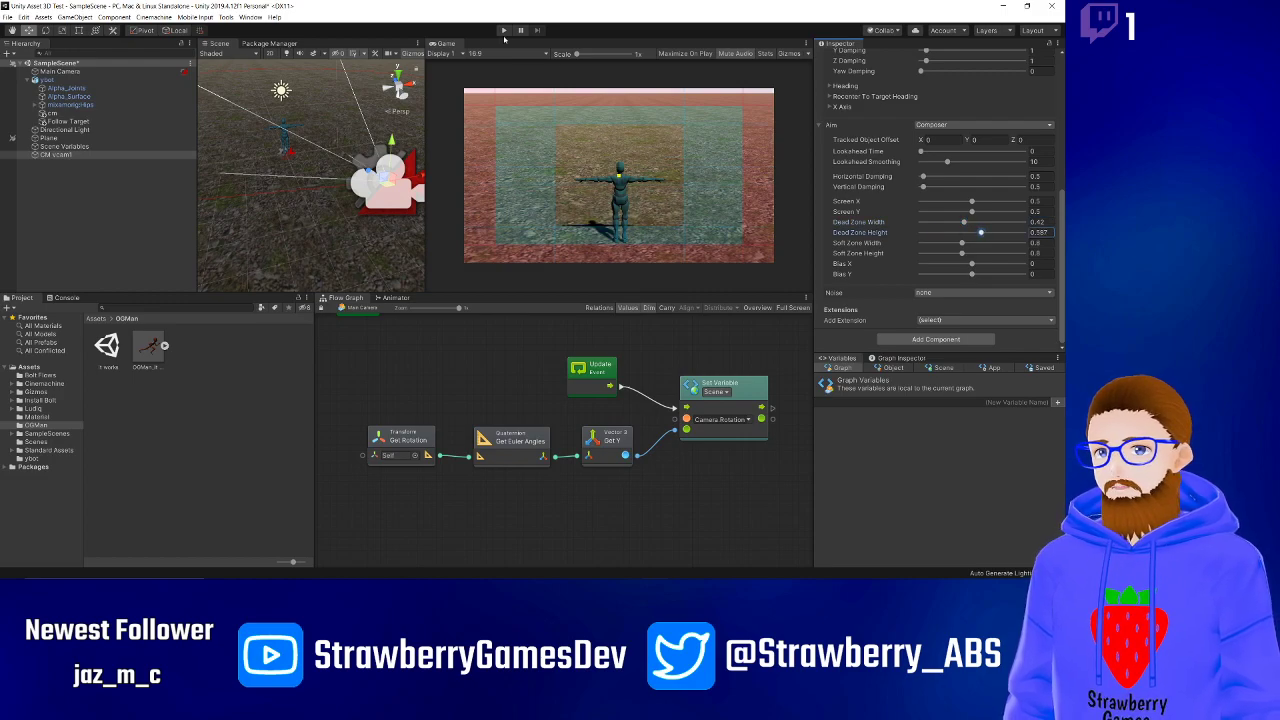
- Test the enlarged dead zone in Play mode and return it to a width of 0.08 and a height of 0.1
left_click(504, 31)
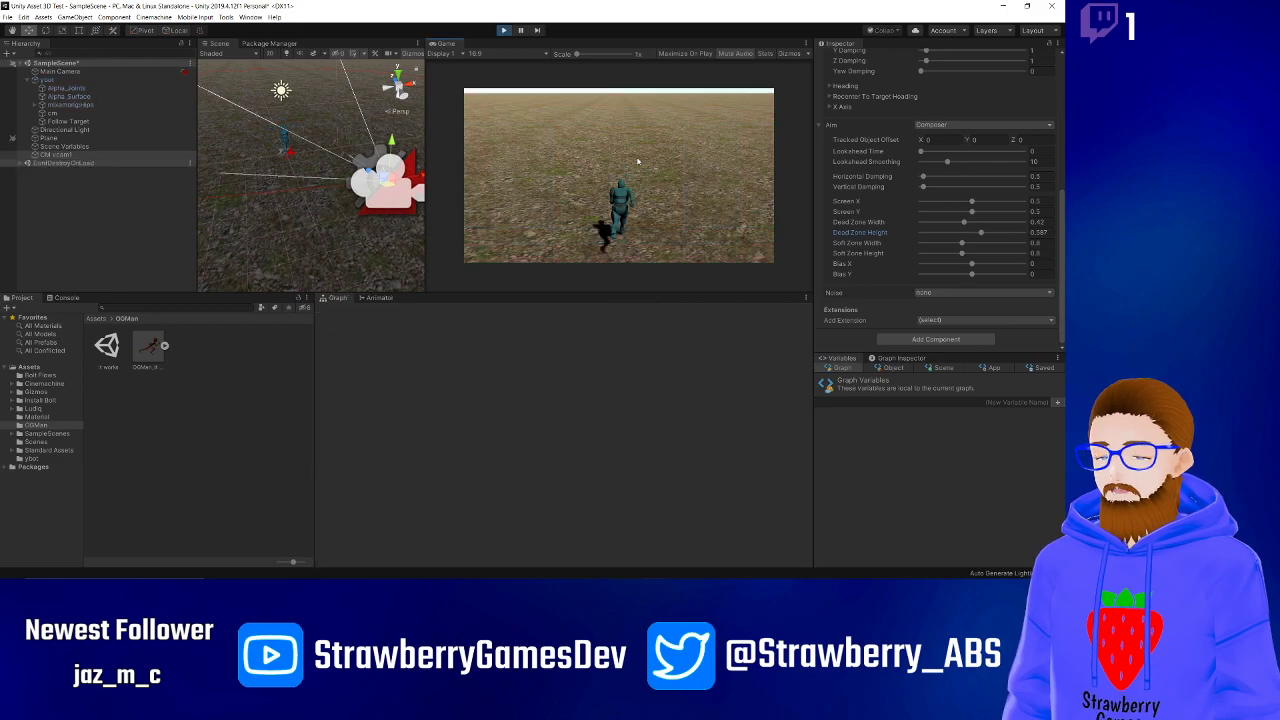
key("d")
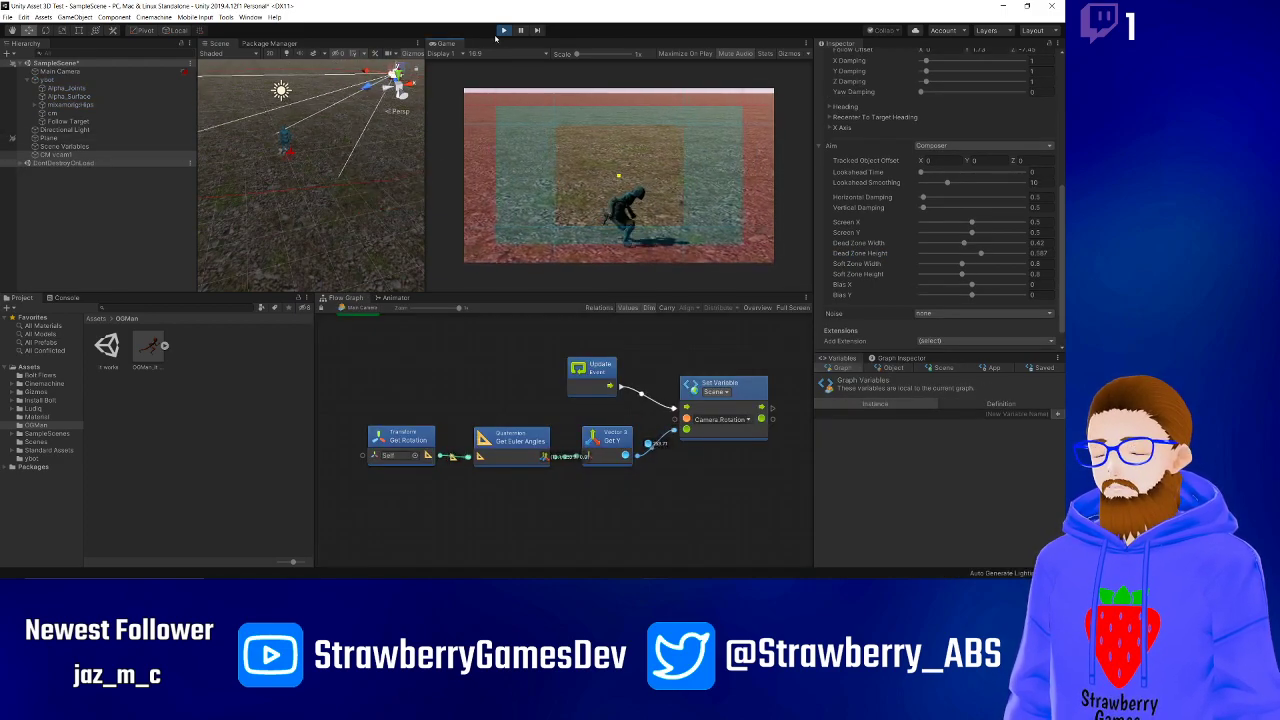
key("ctrl+p")
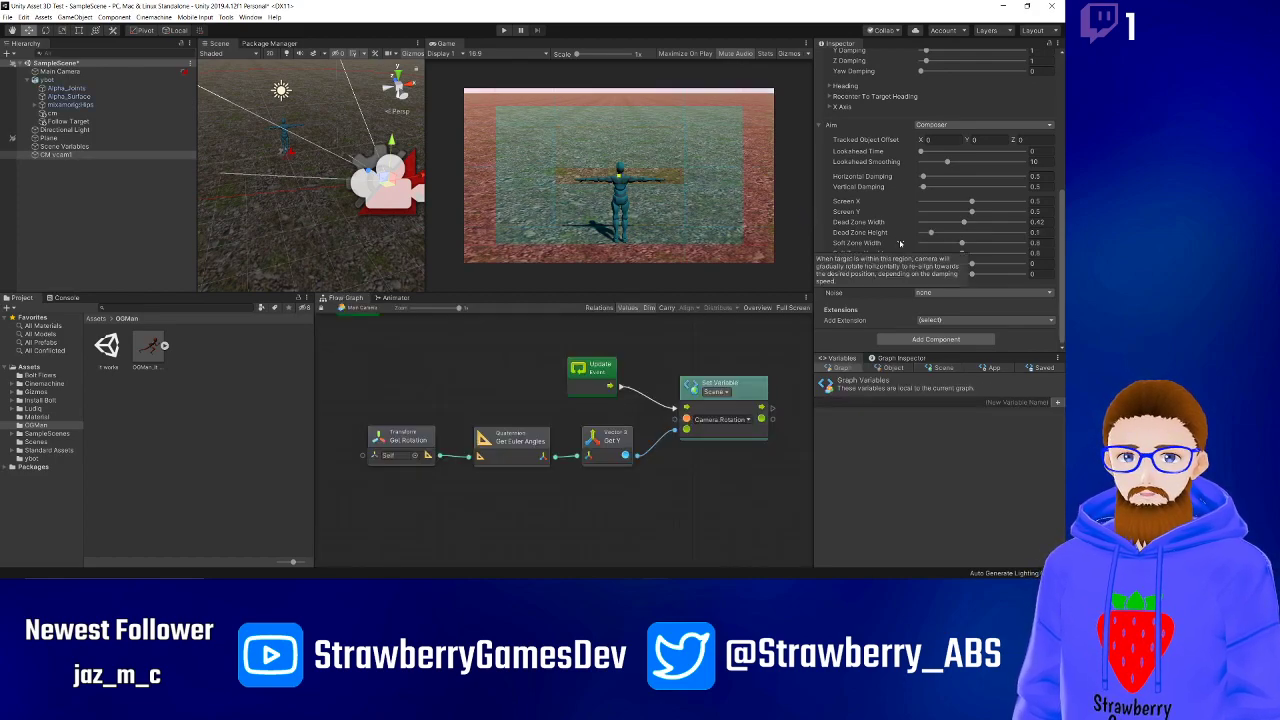
left_click(928, 293)
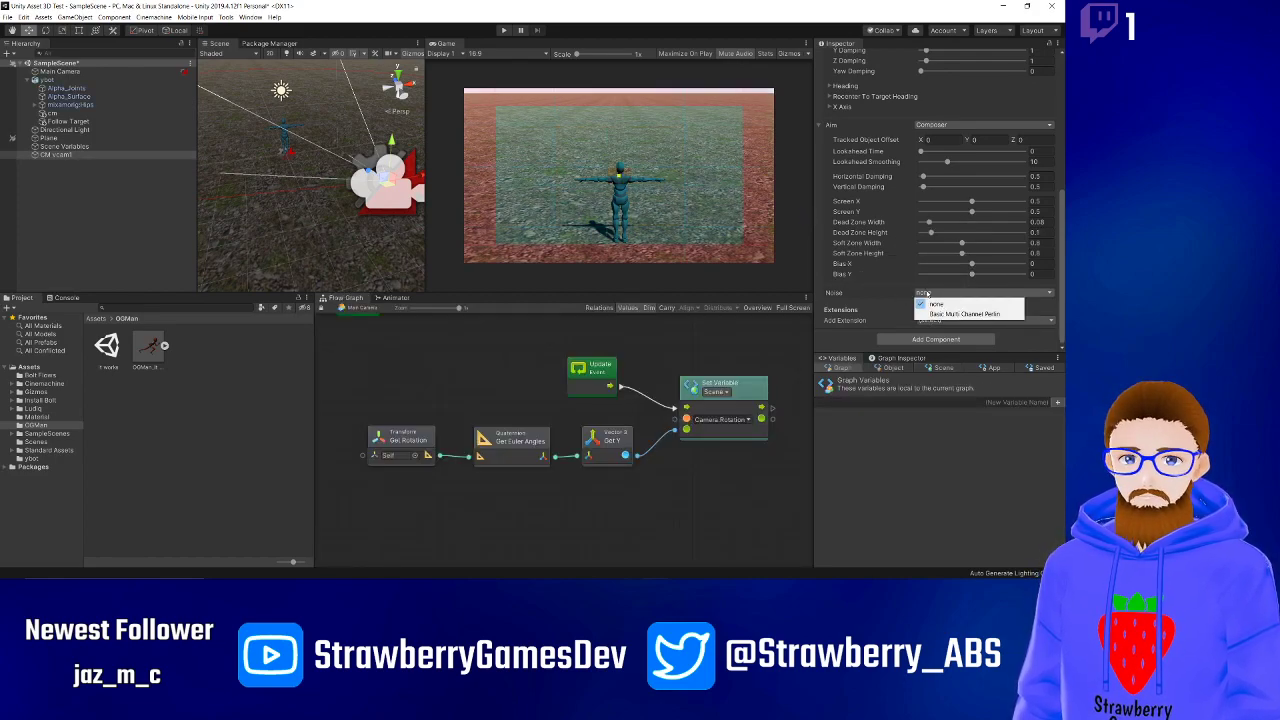
left_click(887, 291)
- Set the virtual camera's X Axis Accel Time and Decel Time to 0 and test the camera in Play mode
scroll(881, 305, "up", 5)
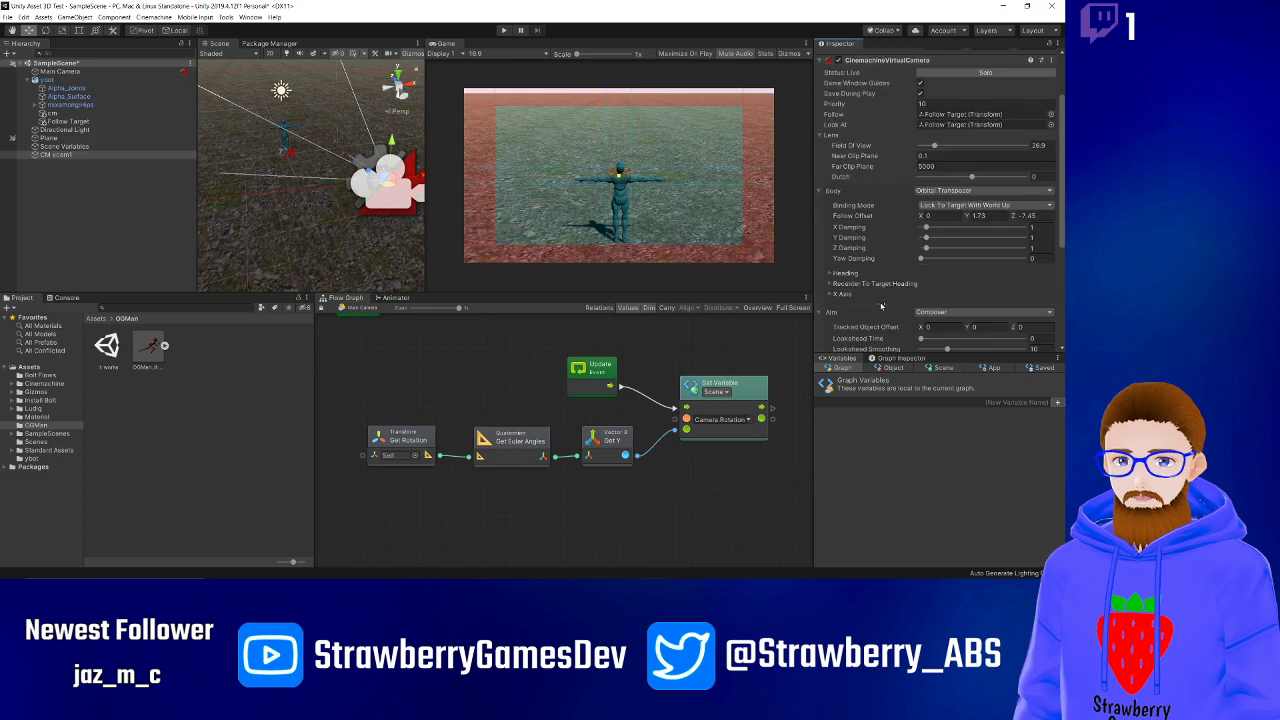
scroll(883, 300, "down", 3)
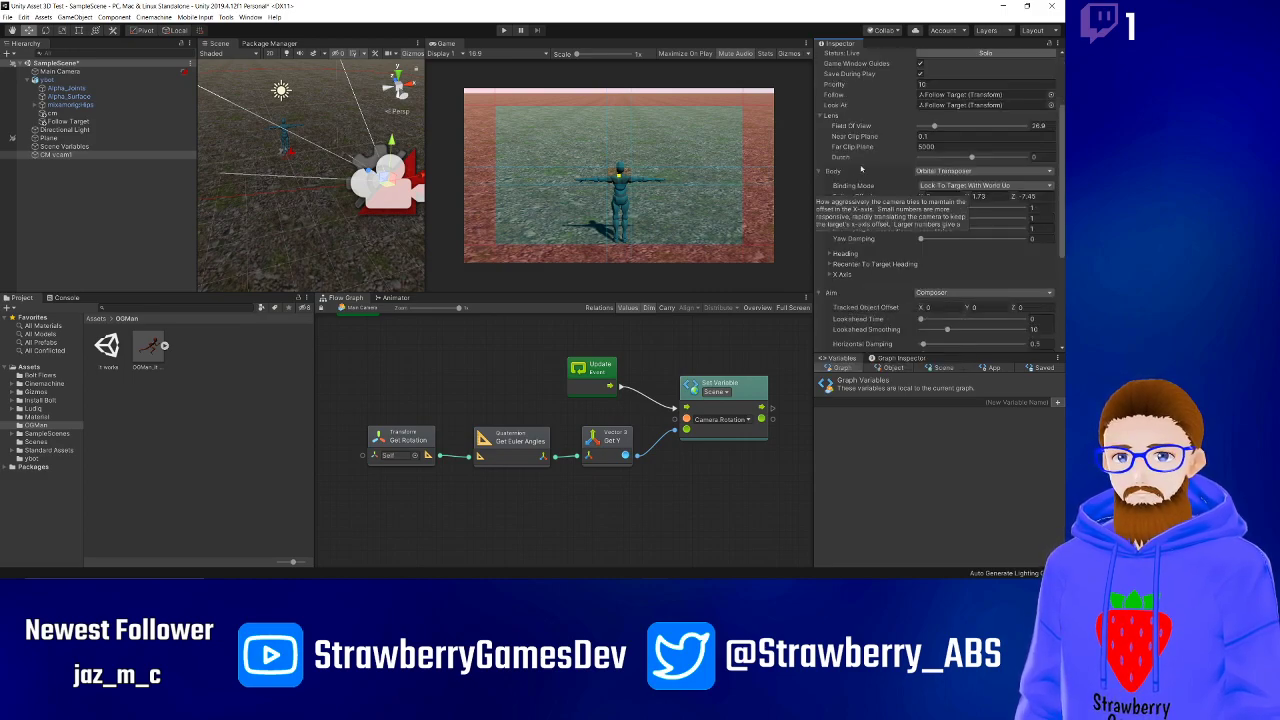
left_click(830, 275)
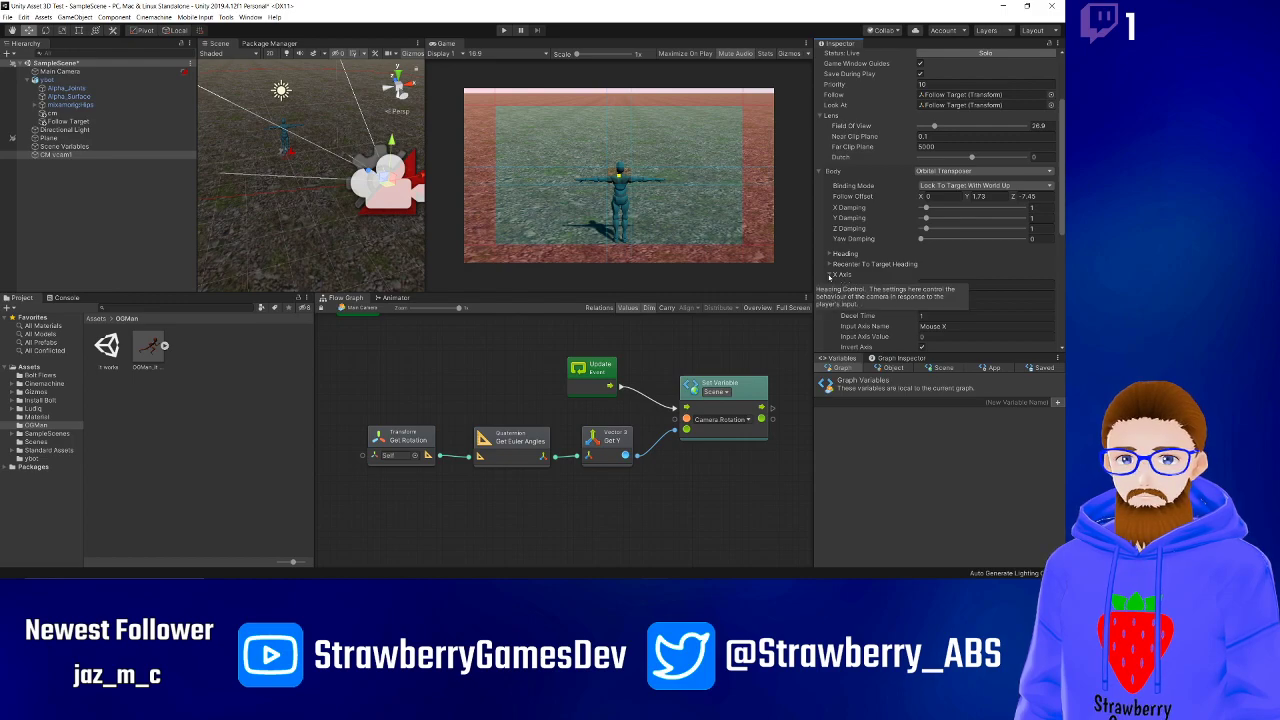
left_click(830, 275)
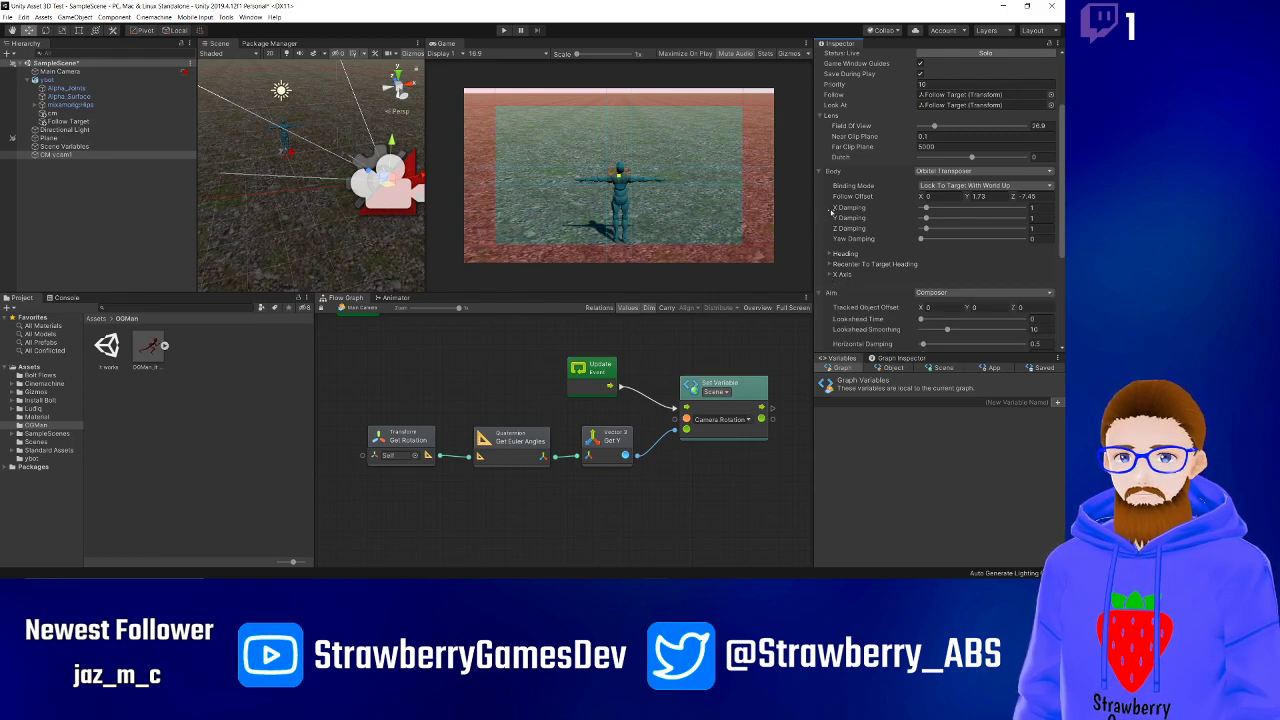
left_click(831, 275)
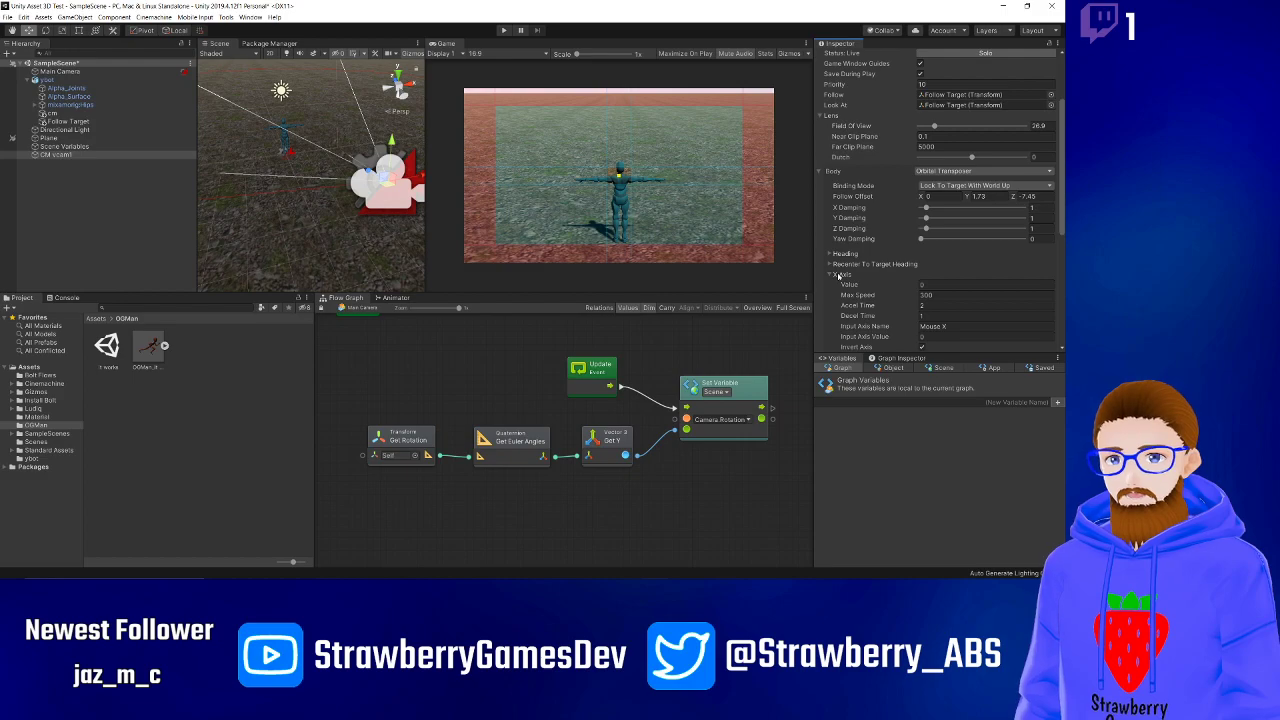
scroll(838, 276, "down", 3)
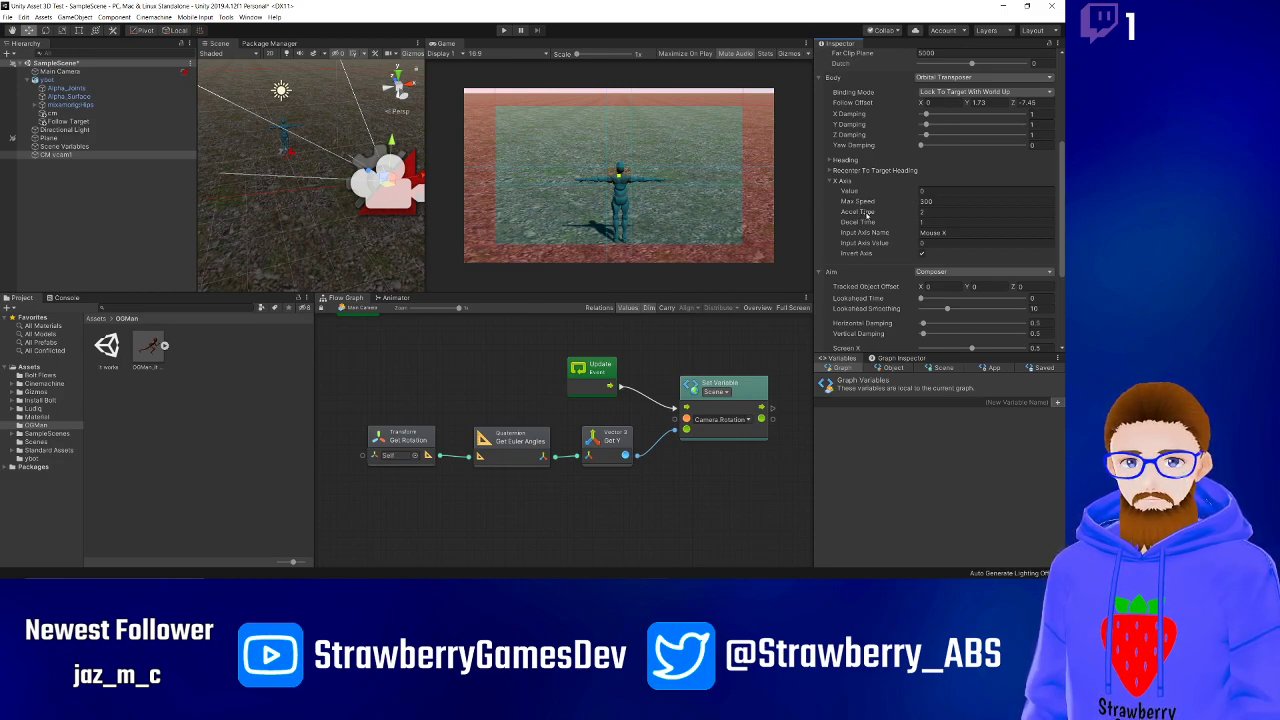
left_click_drag(866, 214, 845, 213)
mouse_move(831, 215)
left_mouse_down()
mouse_move(815, 214)
mouse_move(848, 224)
left_mouse_up()
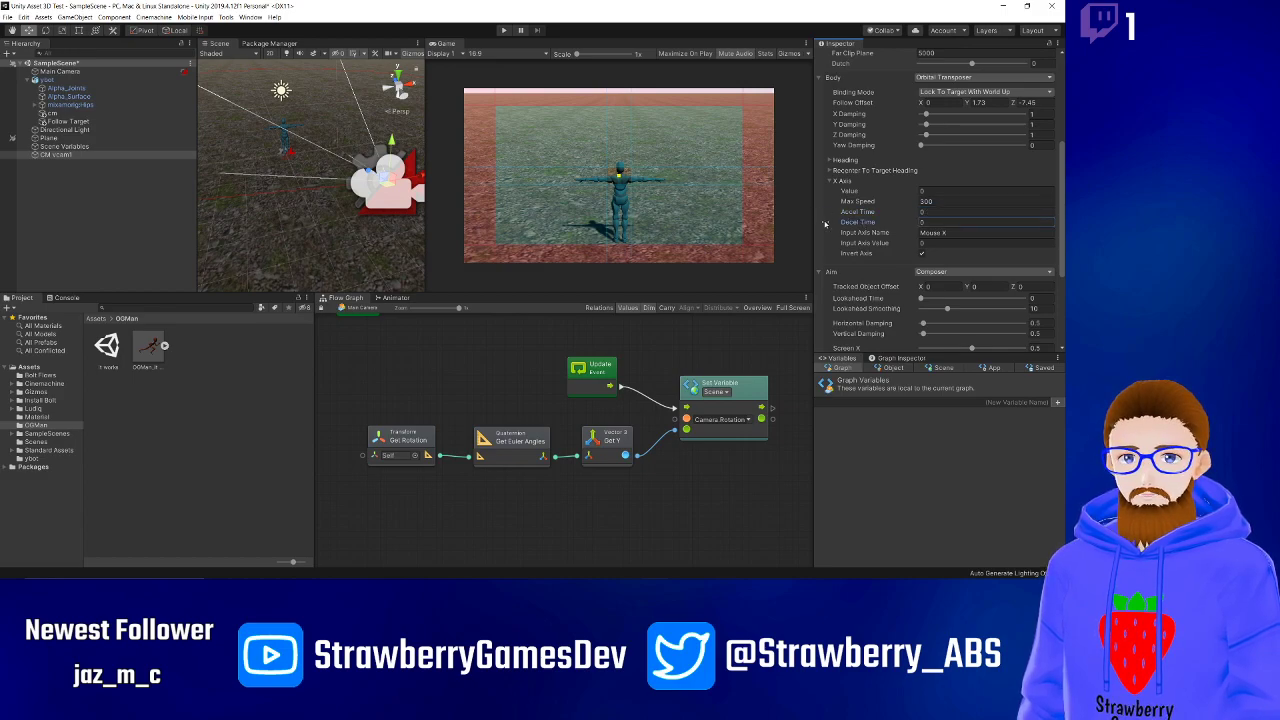
left_click(504, 30)
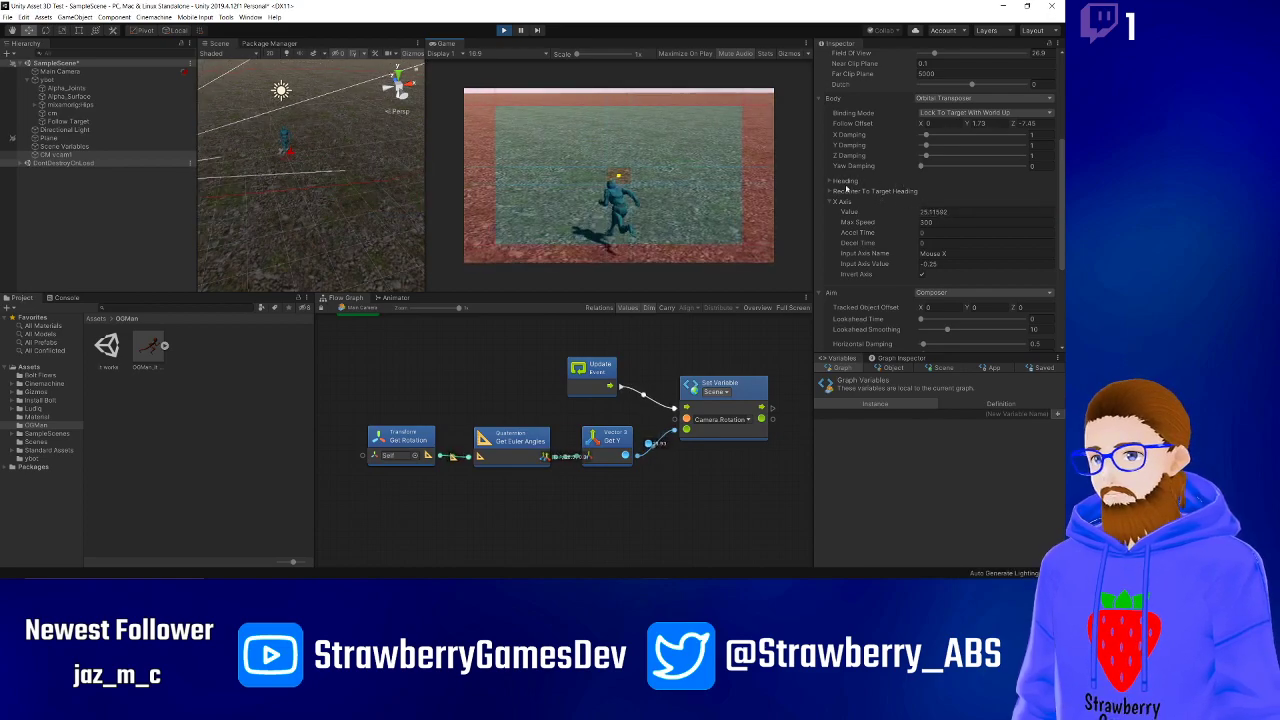
left_click(504, 30)
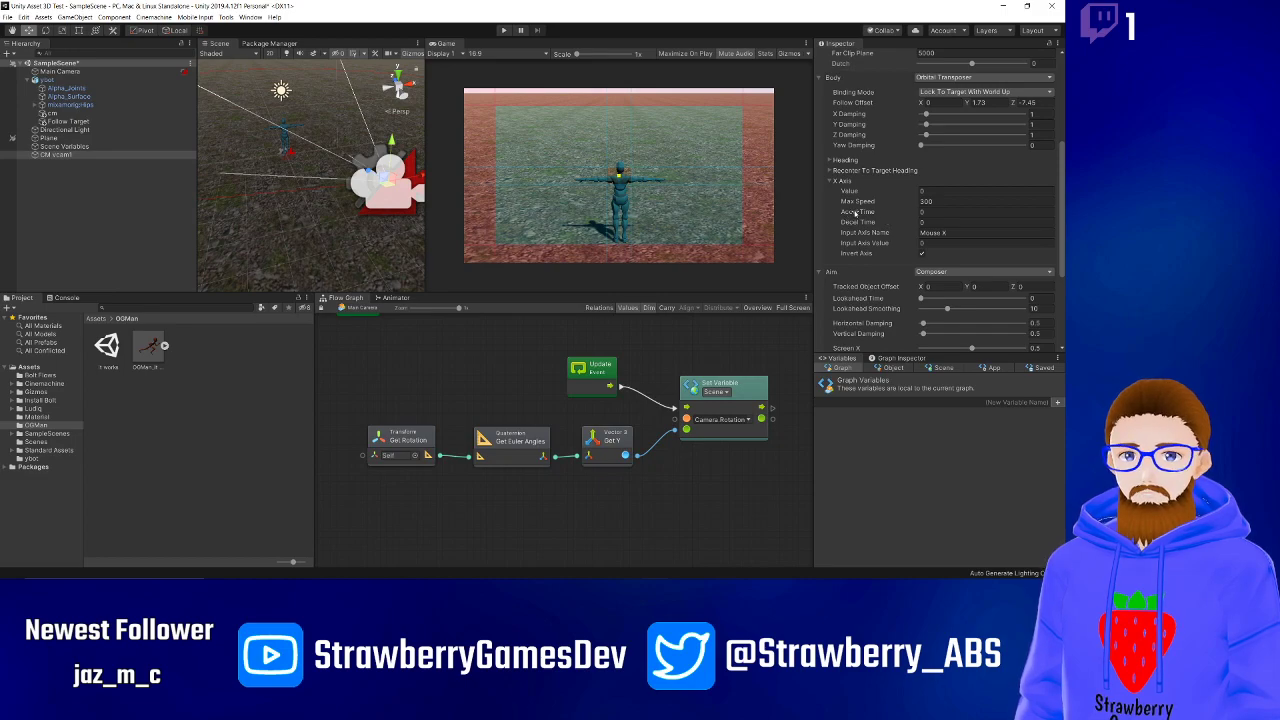
- Set the X Axis to Max Speed 500 and Accel and Decel Time 0.1 with Invert Axis off, and test it in Play mode
left_click(922, 212)
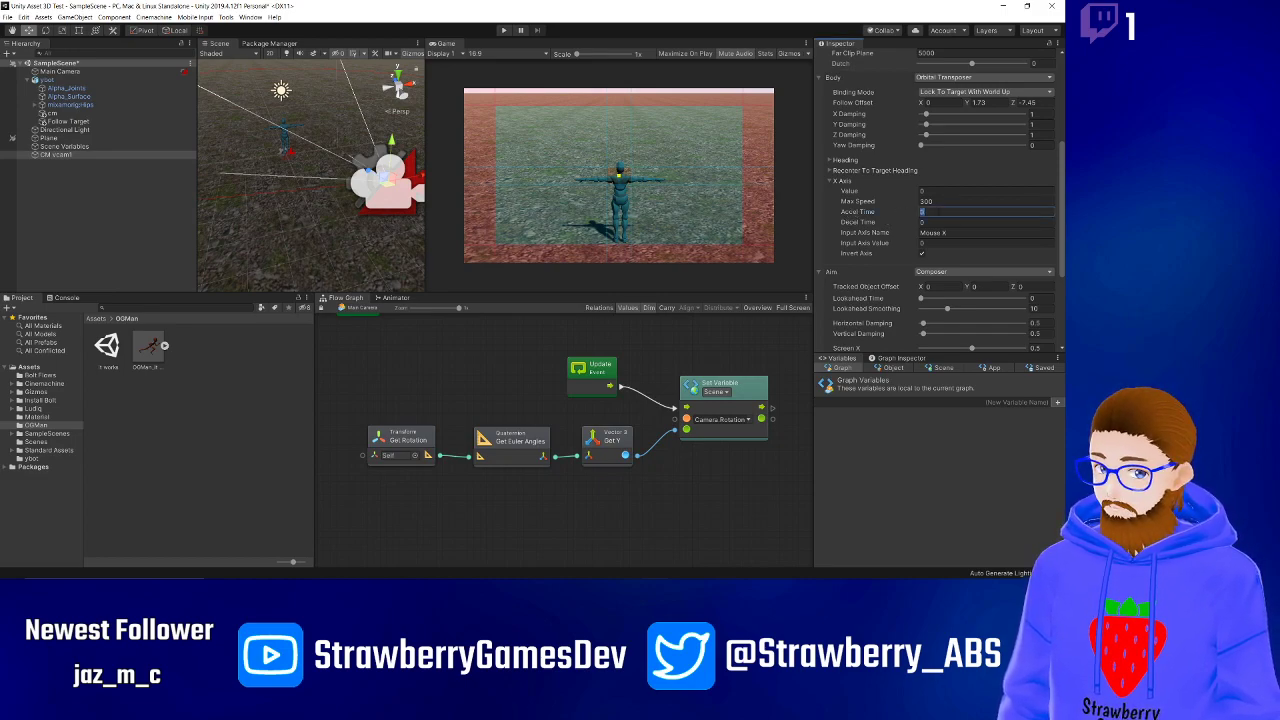
type("0.1")
key("Tab")
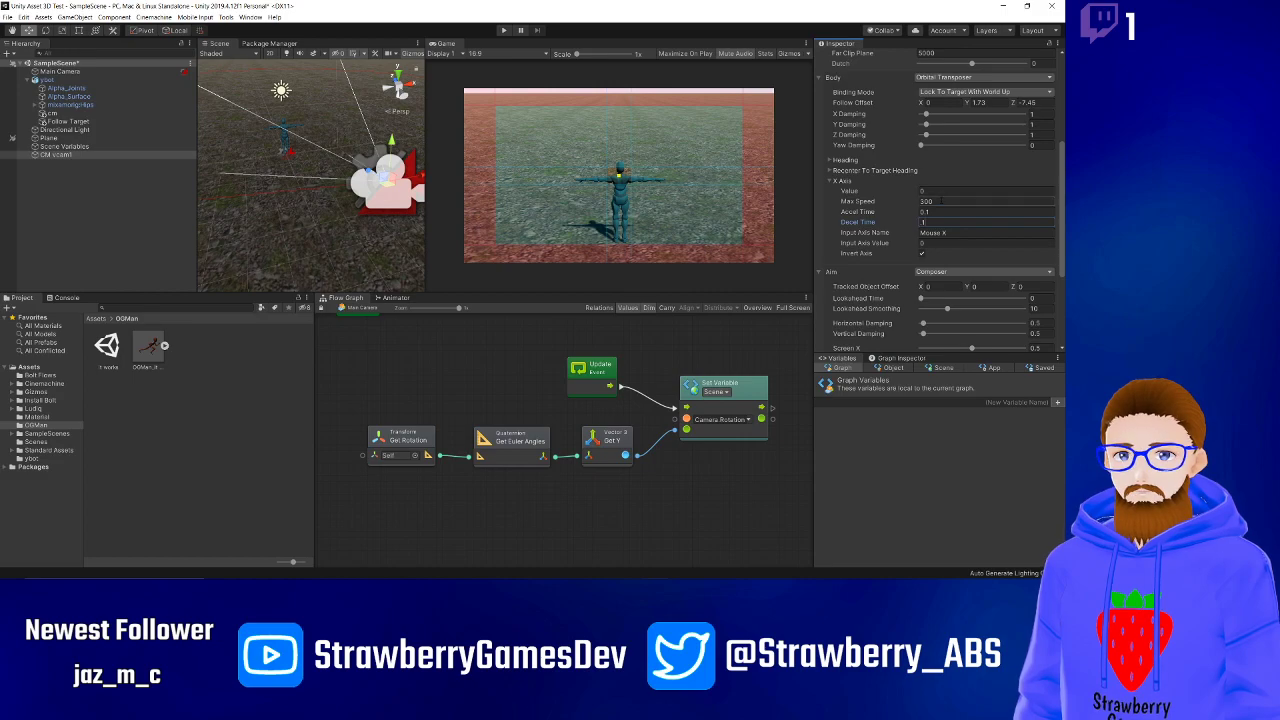
left_click(930, 201)
type("50")
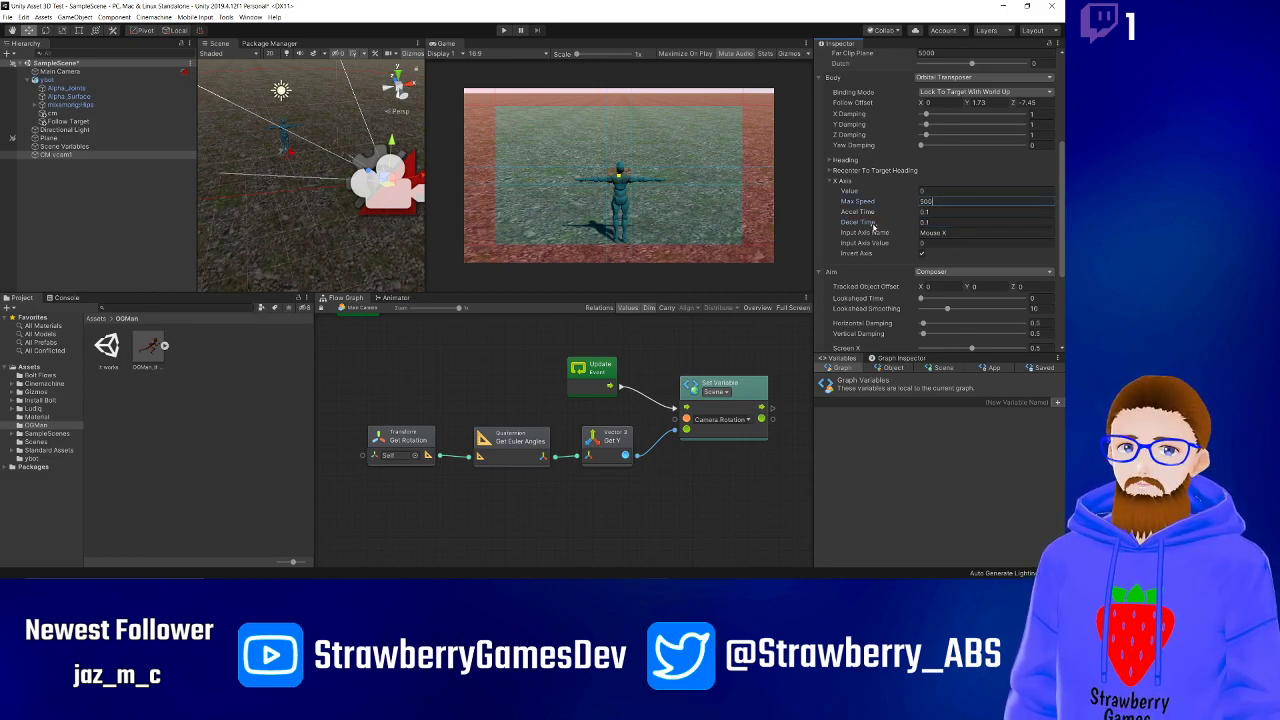
left_click(922, 253)
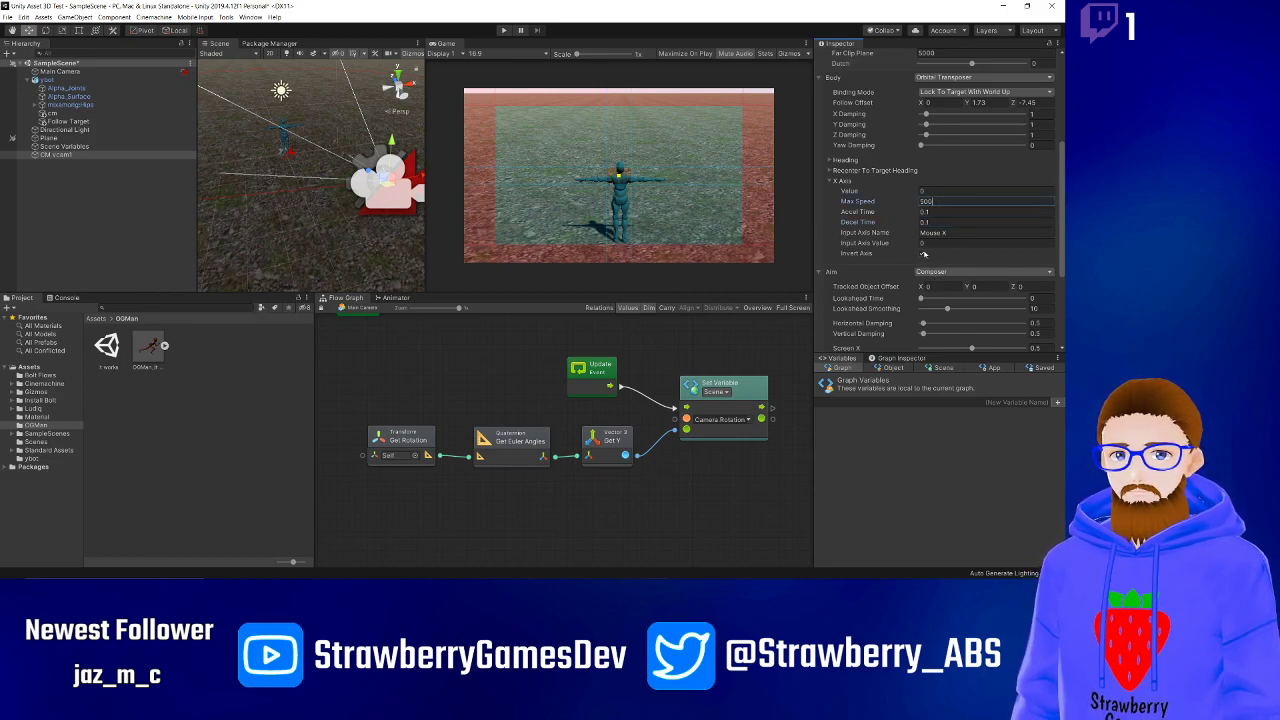
left_click(504, 31)
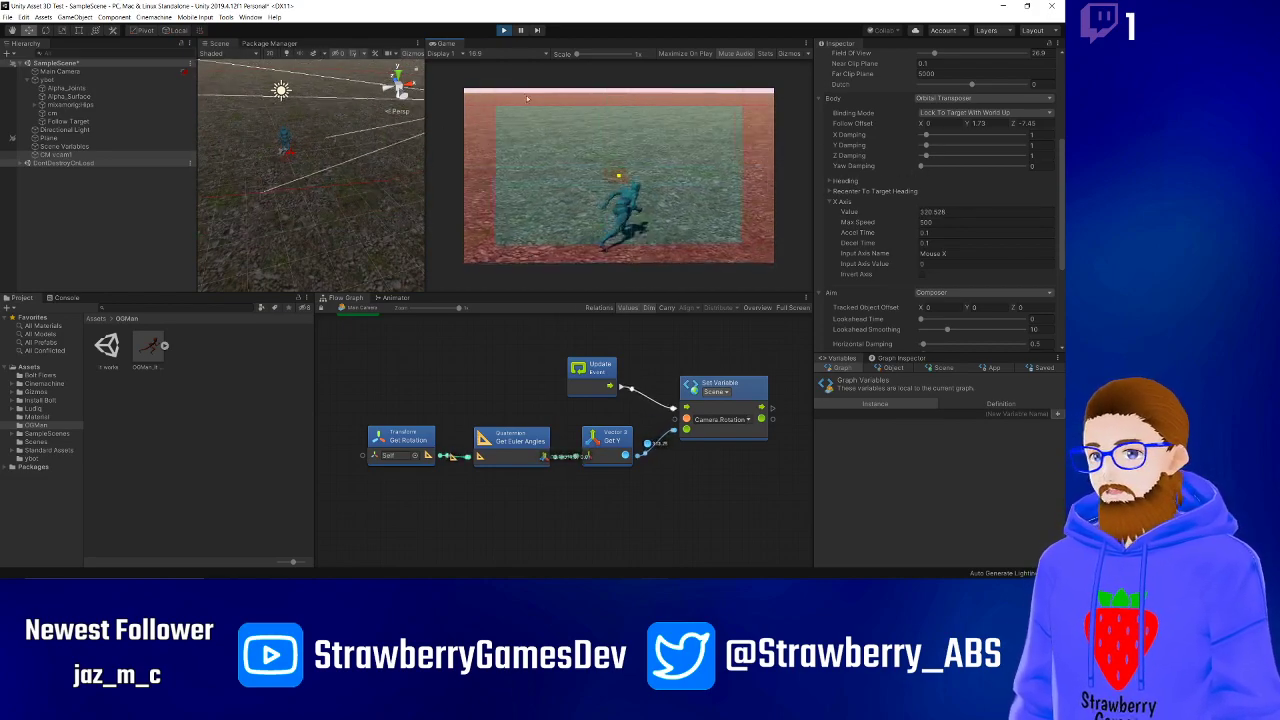
left_click(503, 30)
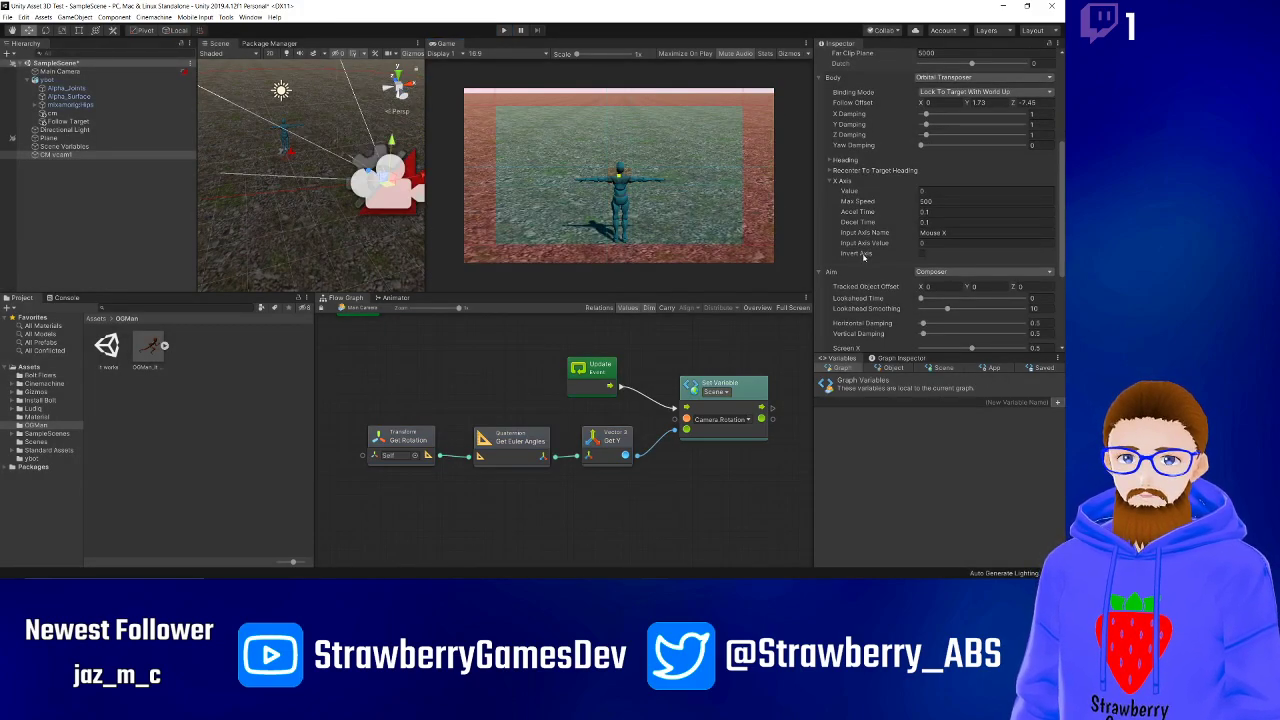
- Review the virtual camera's settings, including the available Body types and the Aim parameters
scroll(860, 245, "down", 3)
scroll(863, 256, "up", 5)
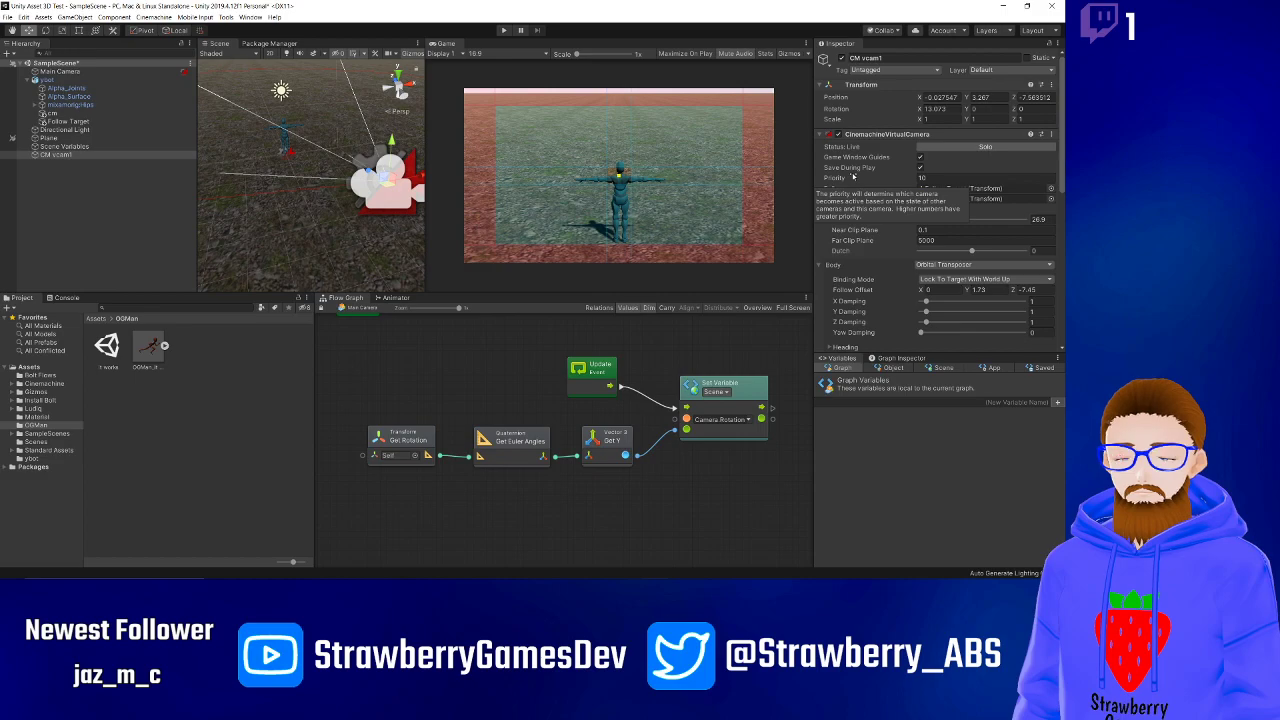
scroll(818, 262, "down", 3)
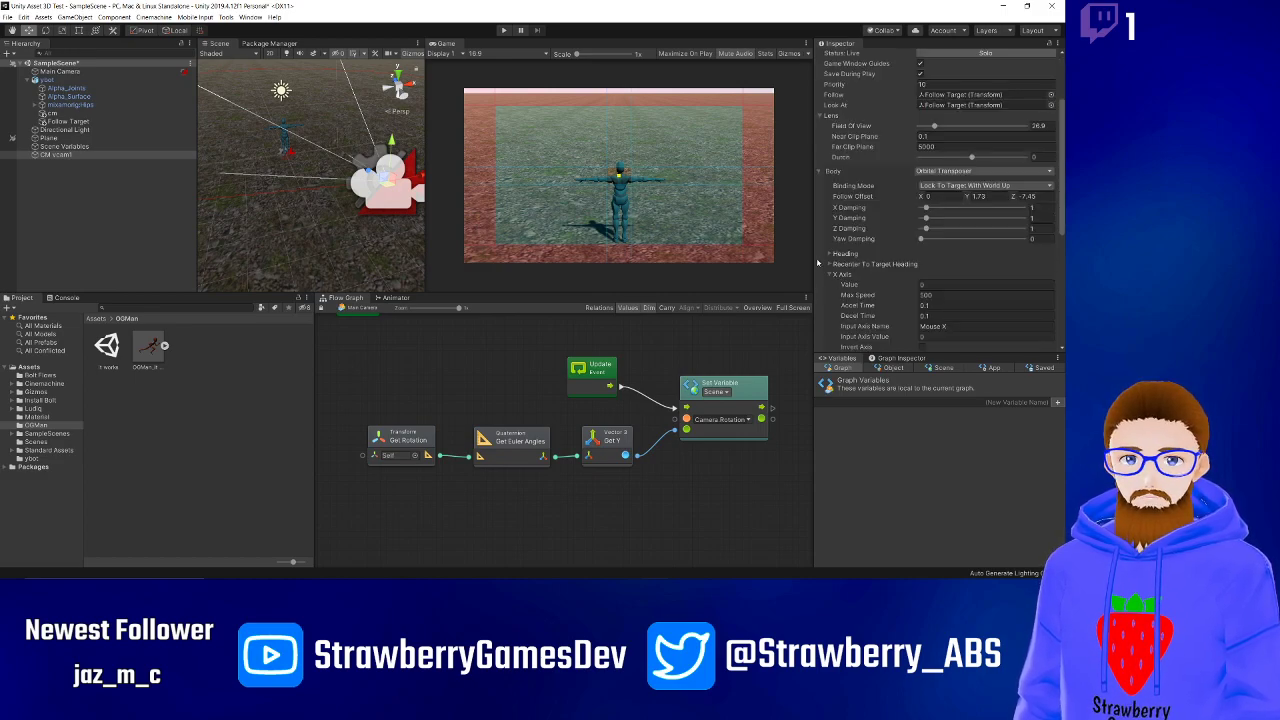
left_click(963, 172)
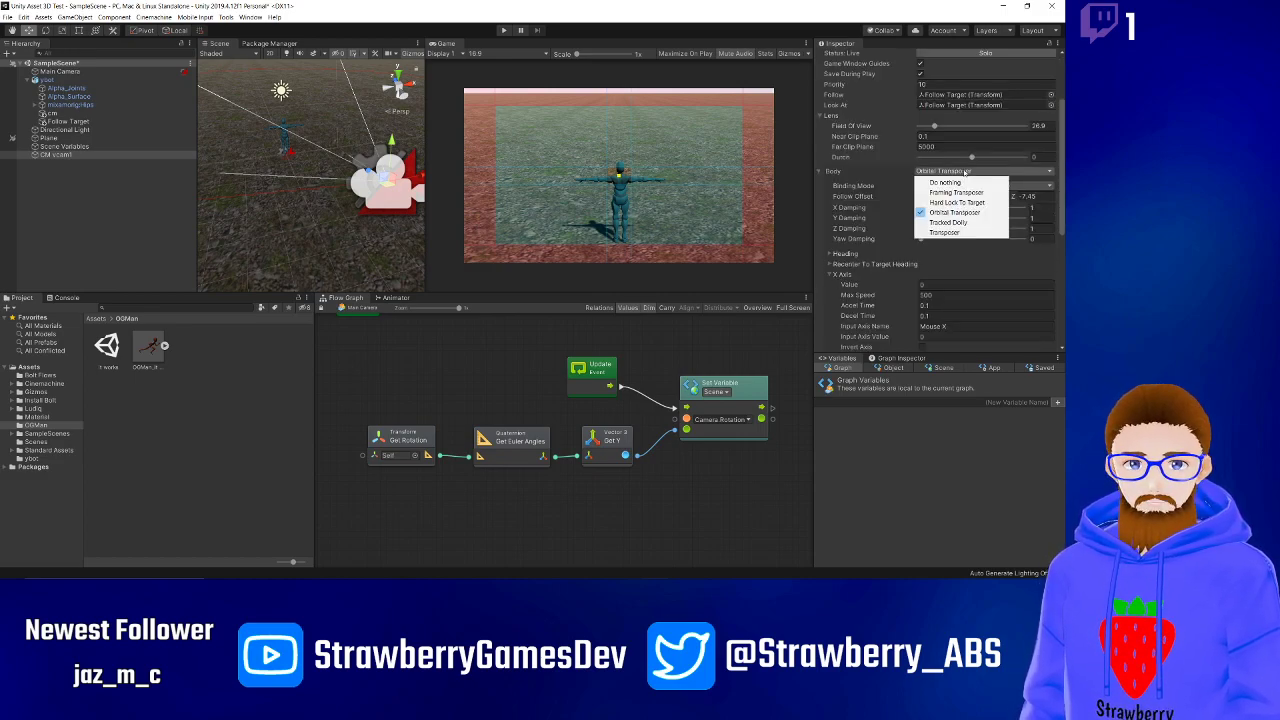
left_click(965, 172)
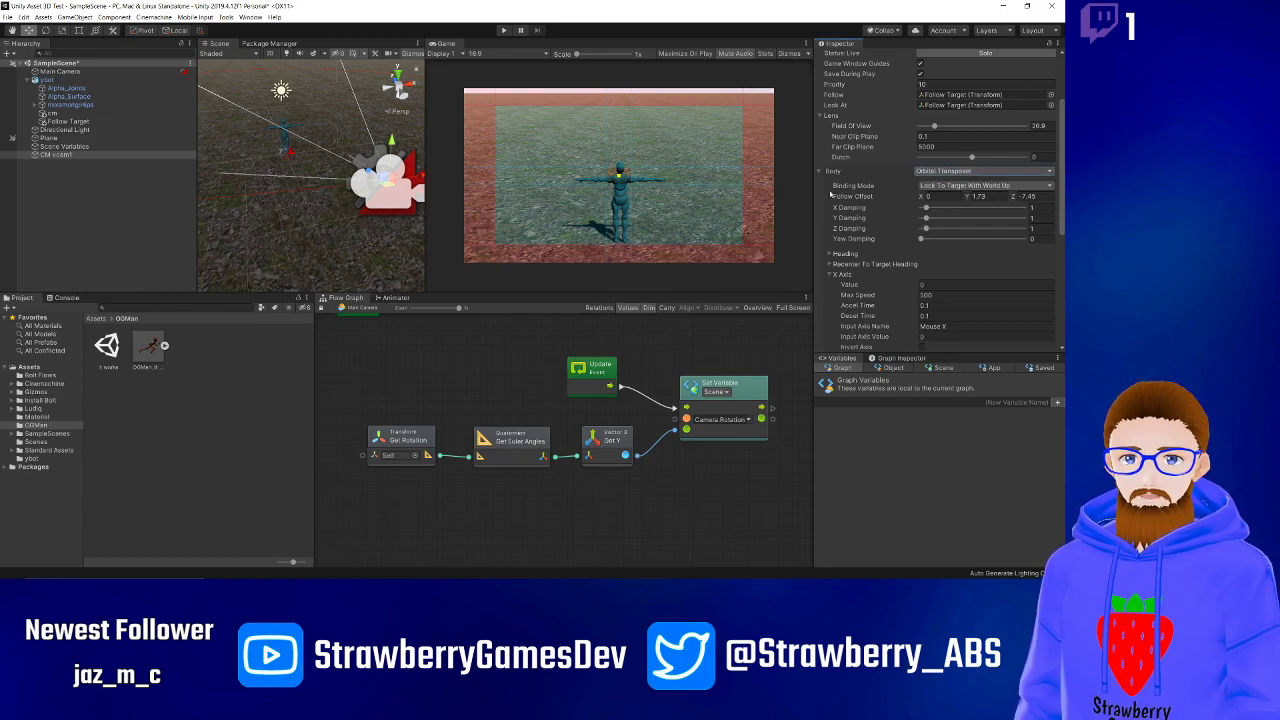
scroll(830, 195, "down", 6)
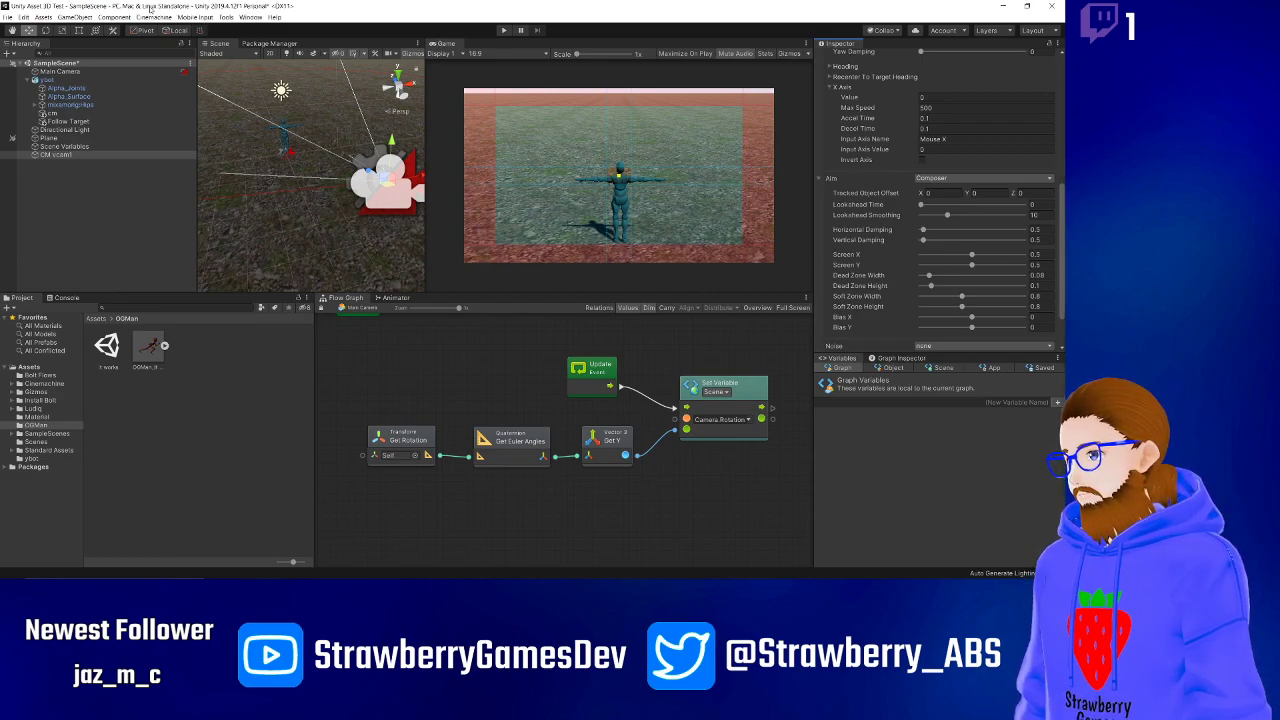
- Remove the CM vcam1 virtual camera from the scene
left_click(163, 17)
left_click(172, 27)
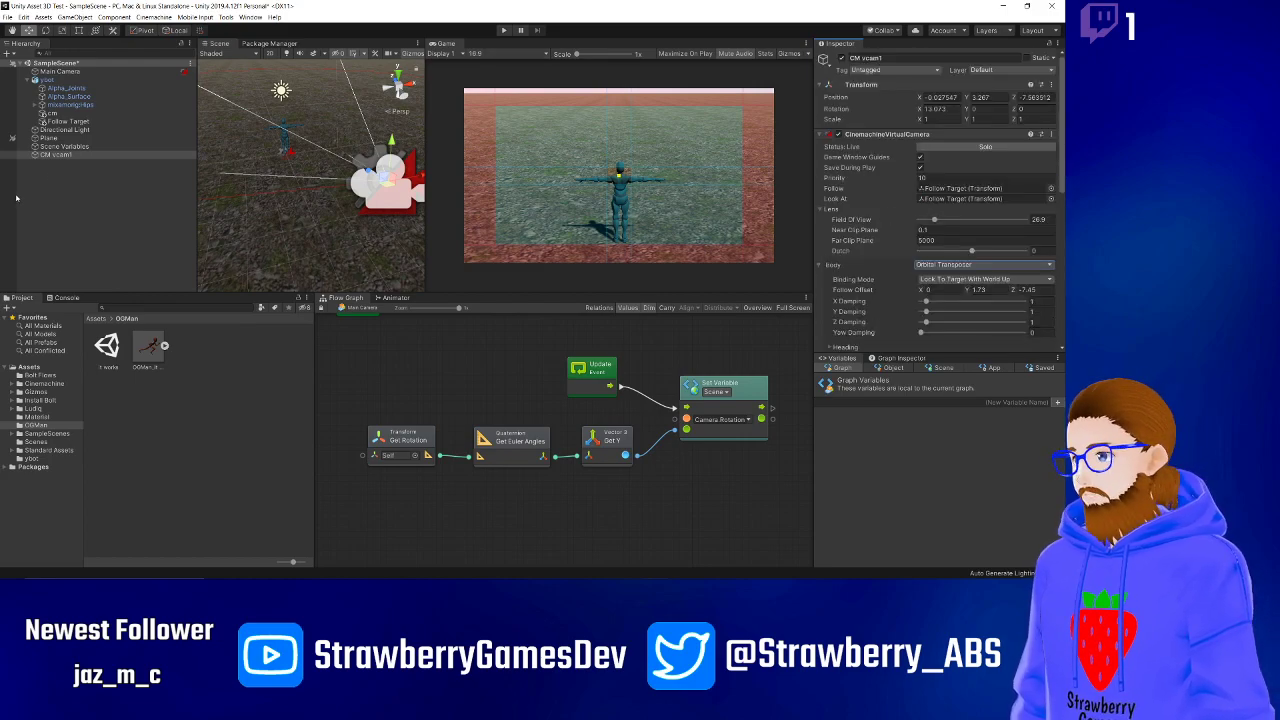
key("ctrl+z")
key("ctrl+y")
key("ctrl+z")
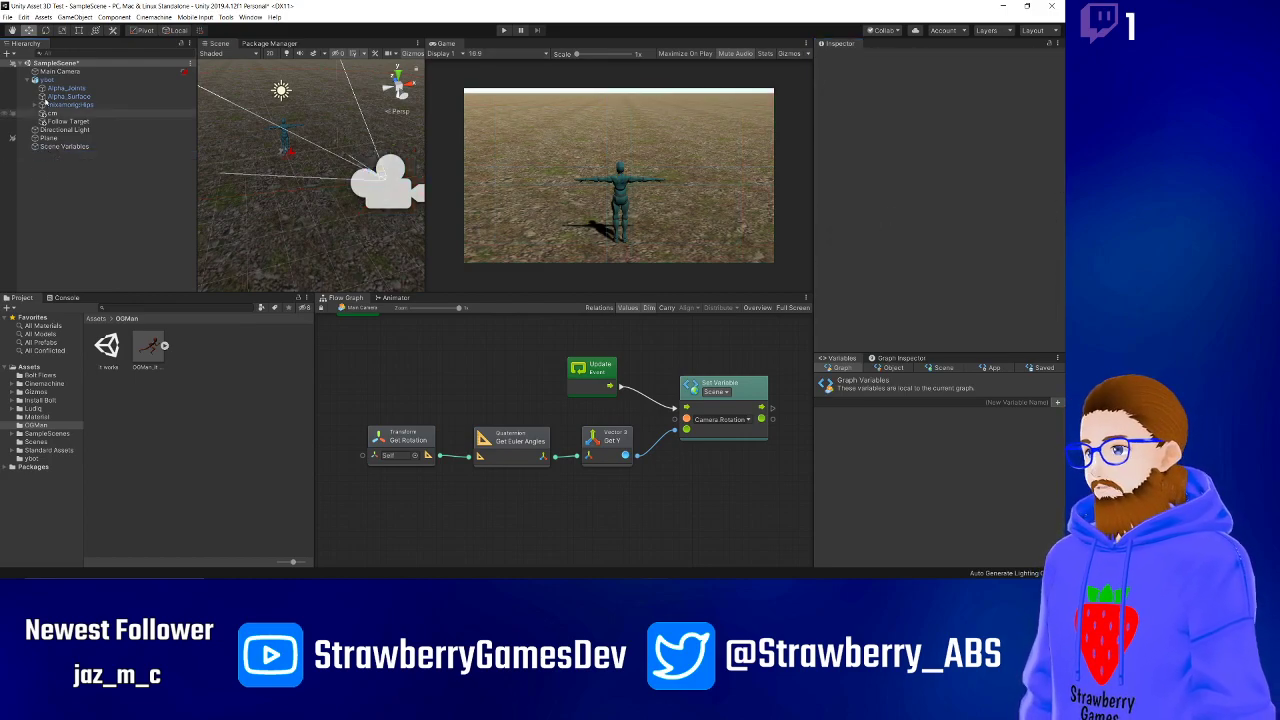
- Create a Cinemachine FreeLook camera and assign Follow Target as both its Follow and Look At object
left_click(158, 17)
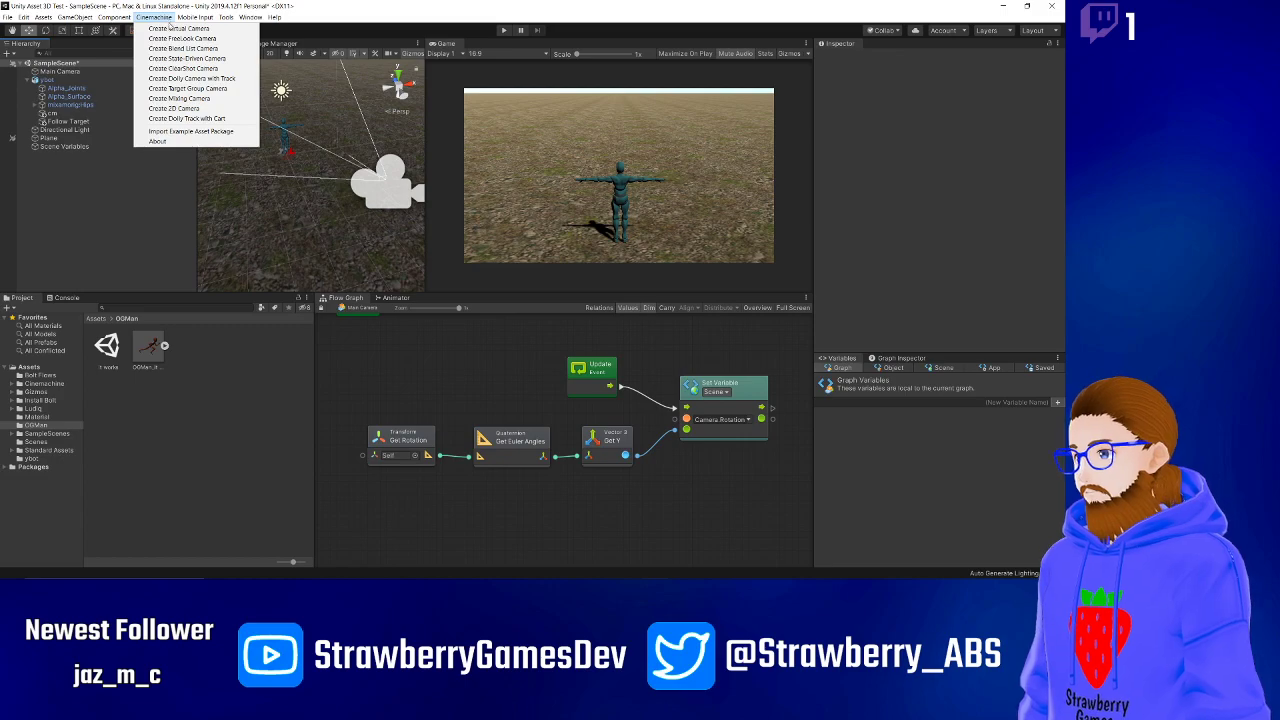
left_click(174, 38)
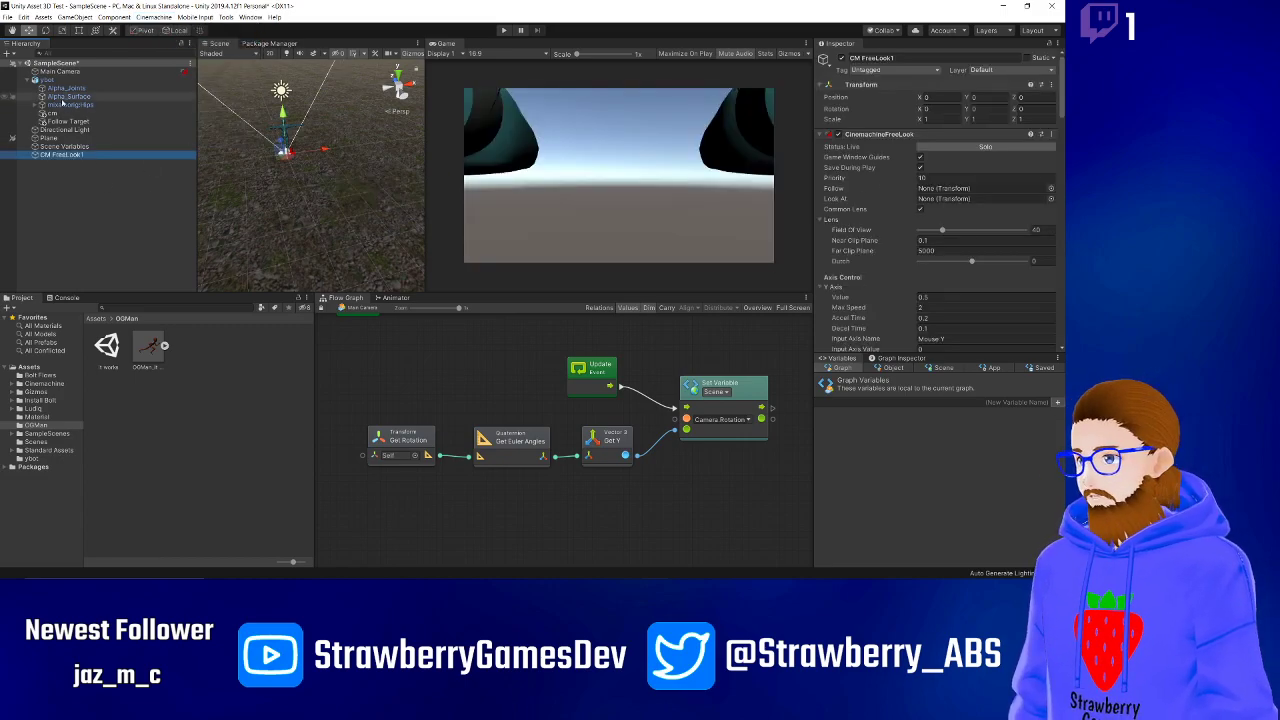
left_click(934, 182)
left_click_drag(934, 182, 940, 188)
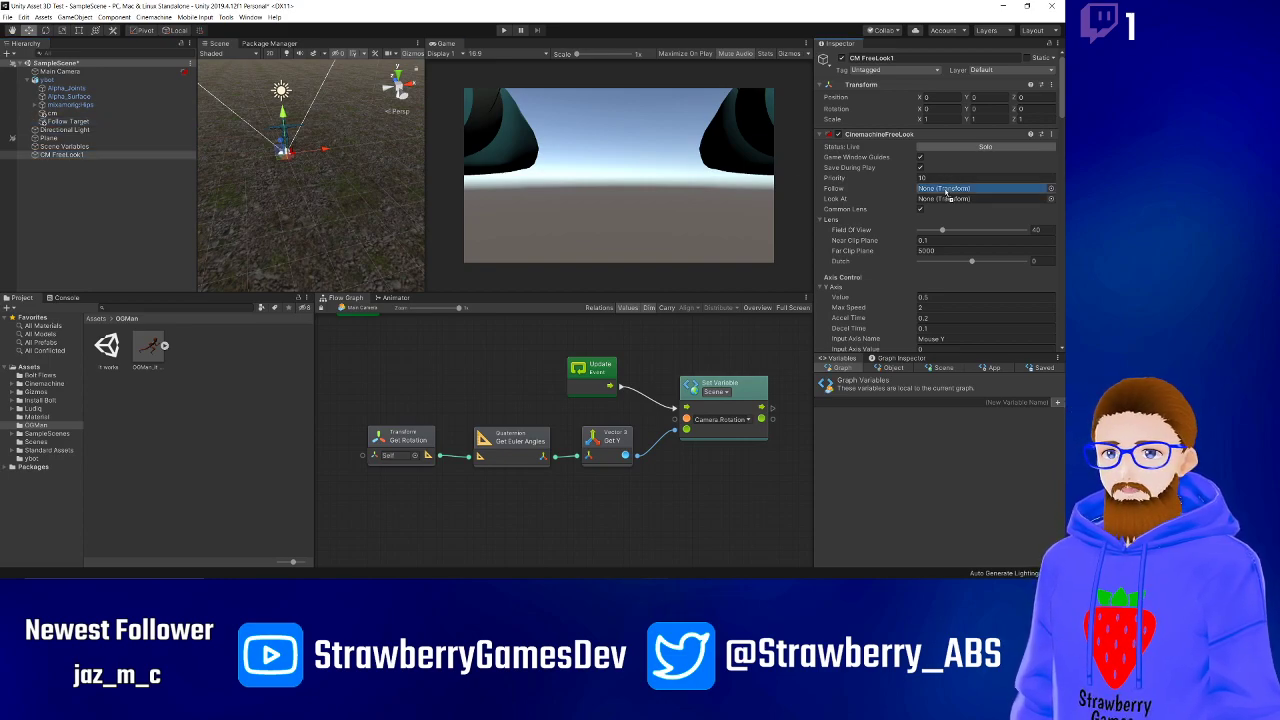
left_click_drag(75, 122, 962, 199)
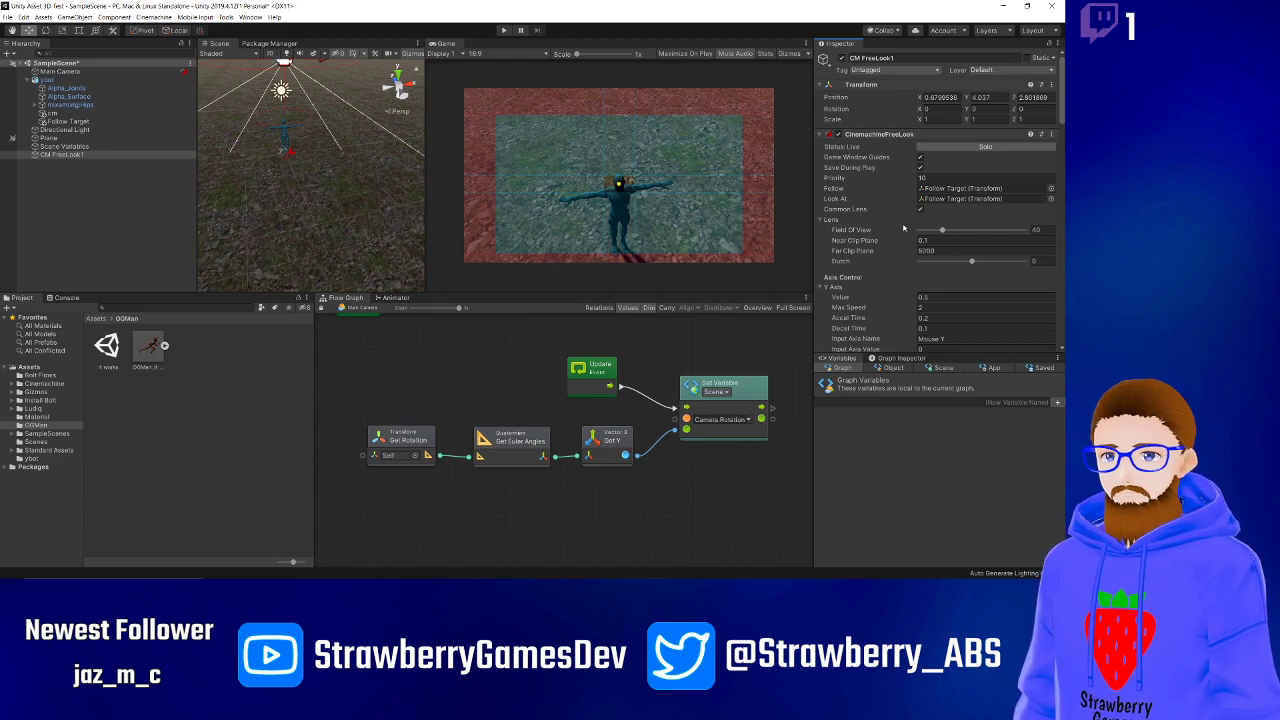
- Examine the FreeLook camera's axis control, orbit and TopRig settings
scroll(891, 234, "down", 3)
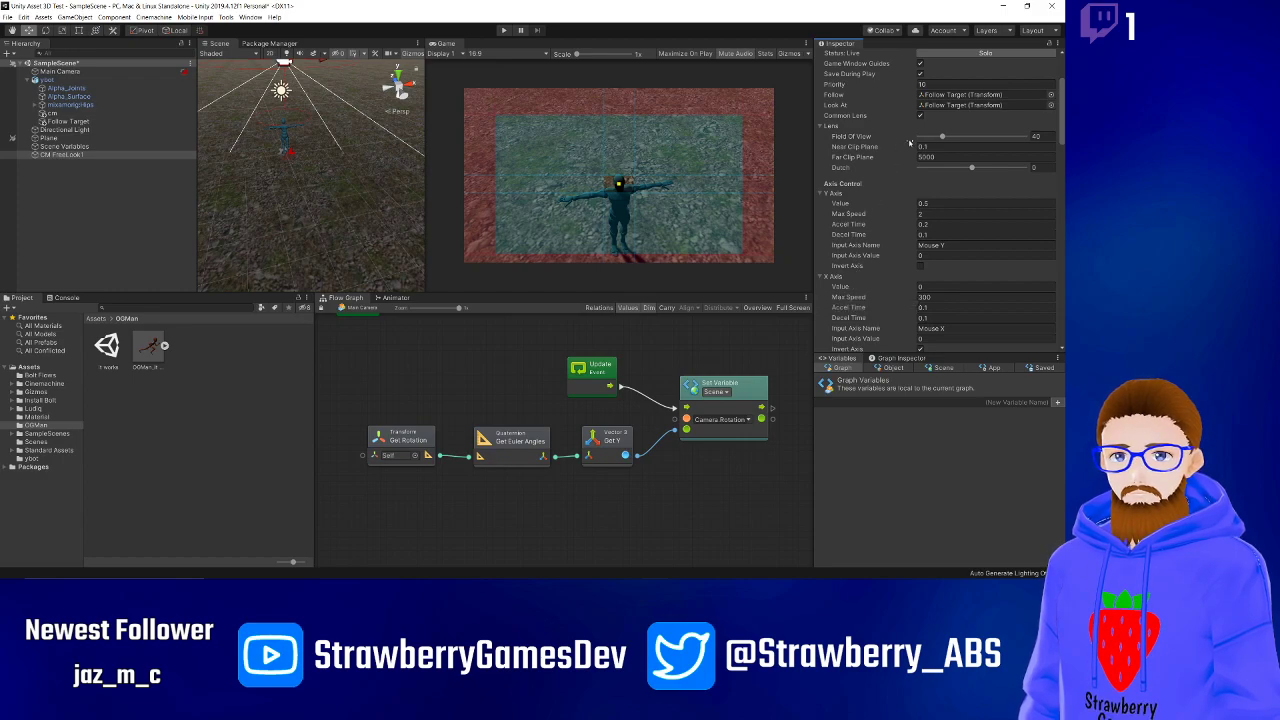
scroll(893, 215, "down", 5)
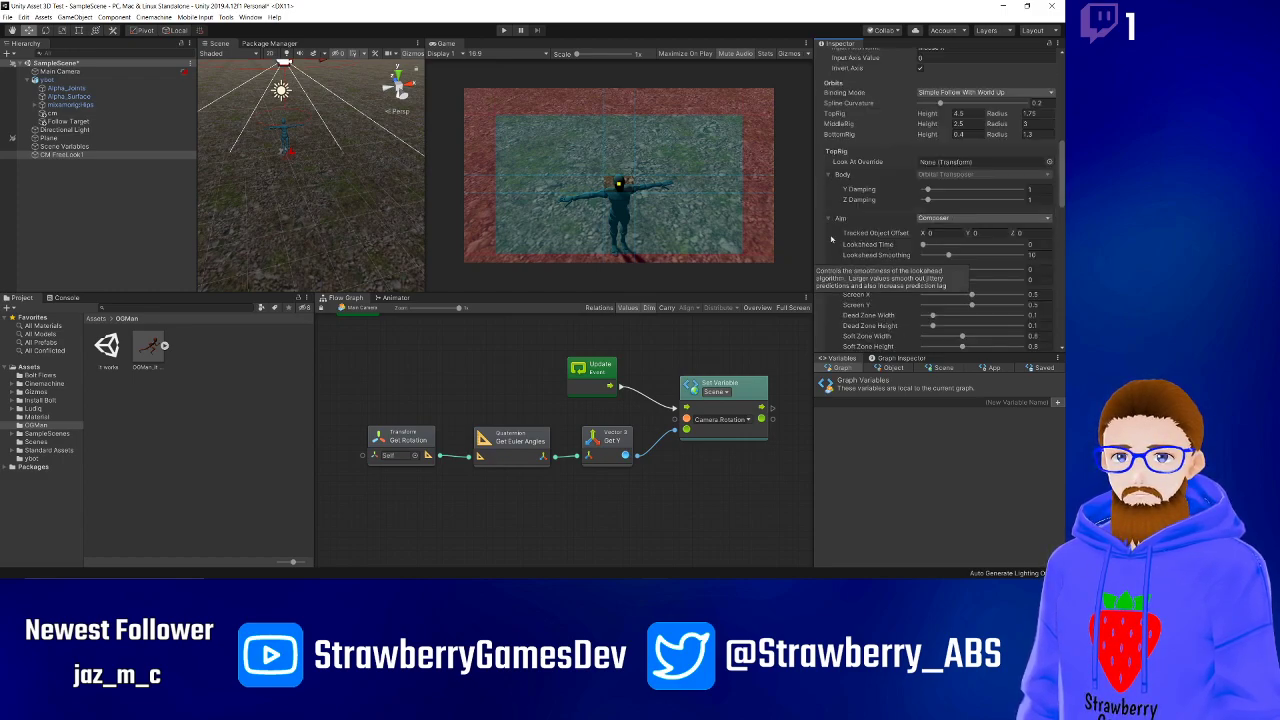
scroll(819, 183, "down", 3)
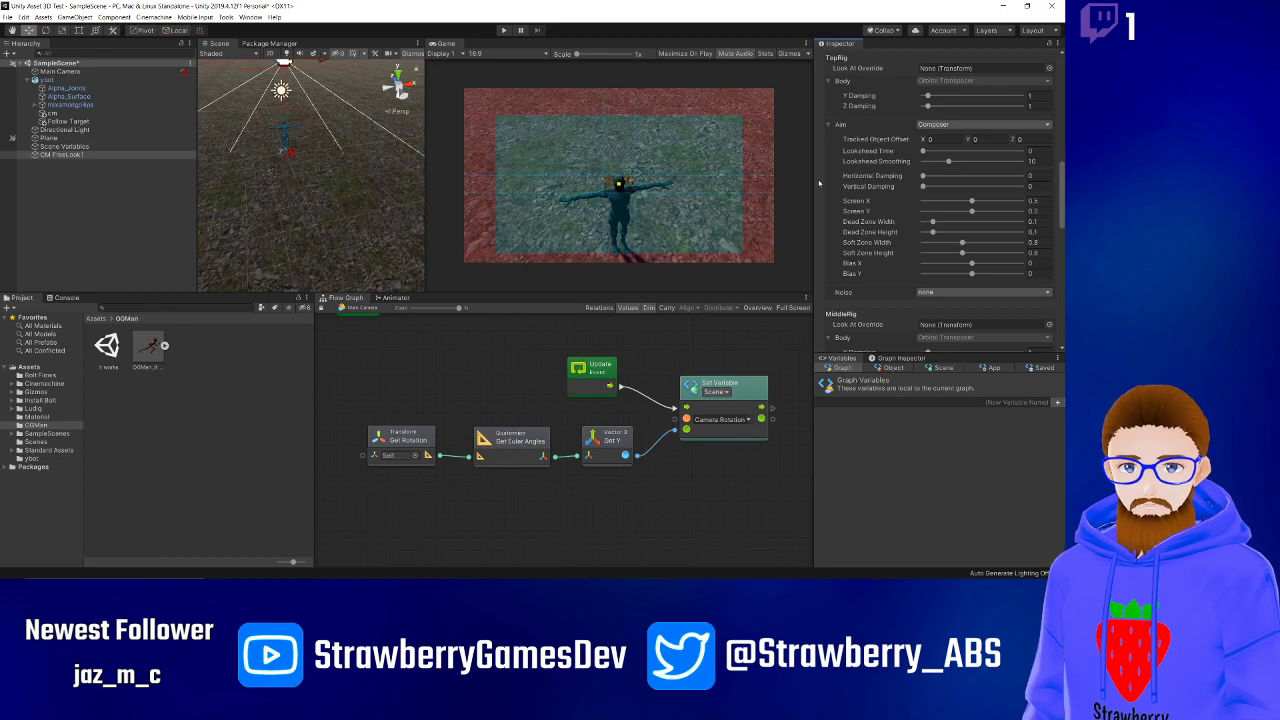
scroll(819, 183, "up", 3)
scroll(819, 183, "up", 2)
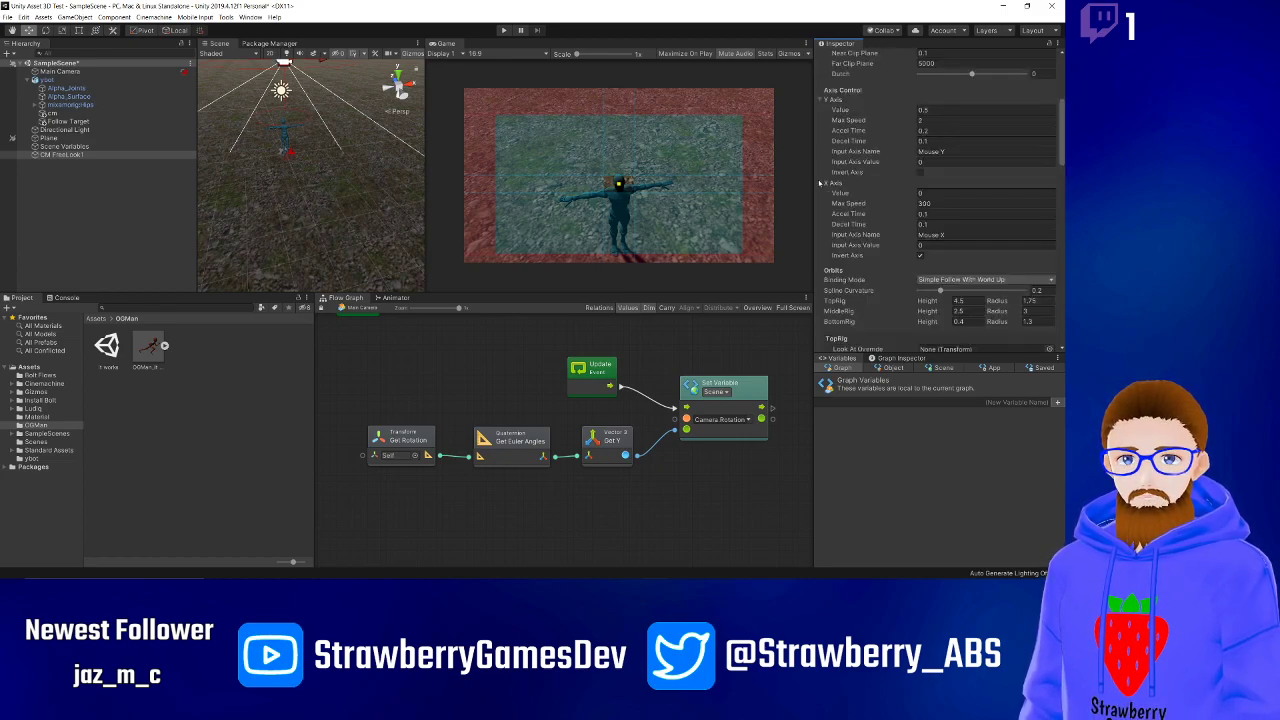
scroll(819, 183, "up", 2)
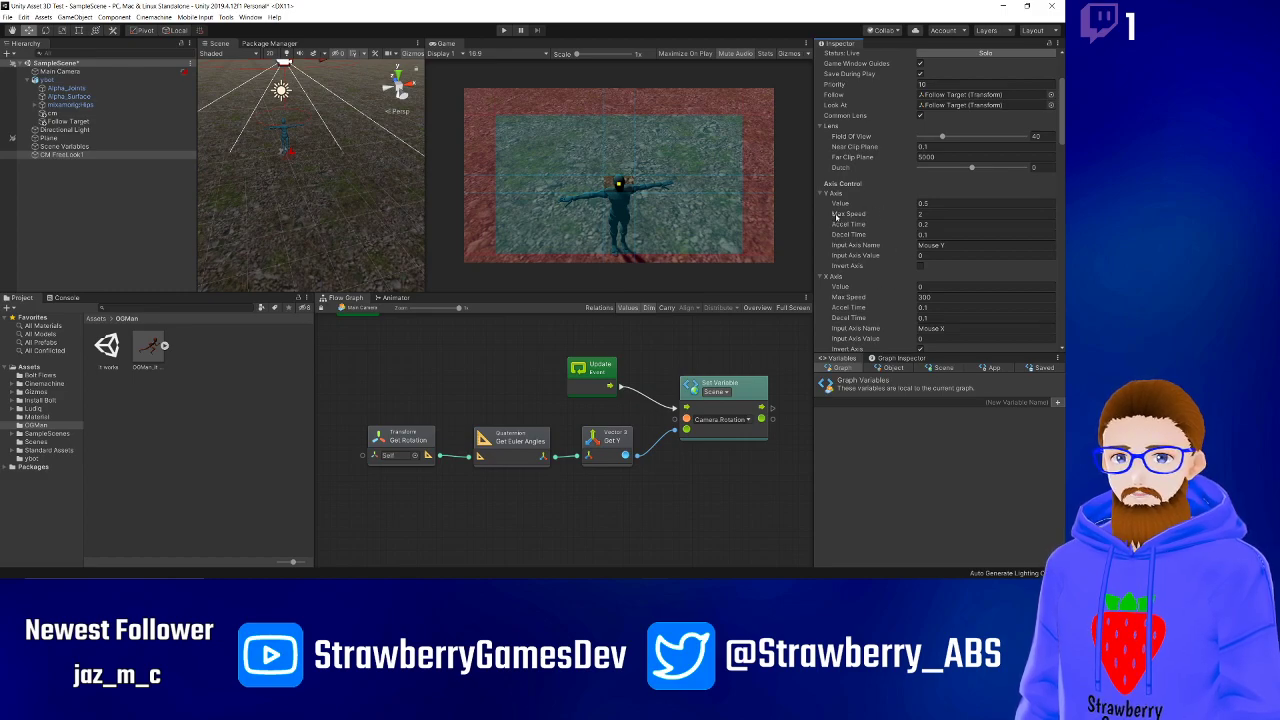
- Examine the FreeLook camera's Orbits binding mode options and its TopRig, MiddleRig and BottomRig settings
scroll(828, 190, "down", 5)
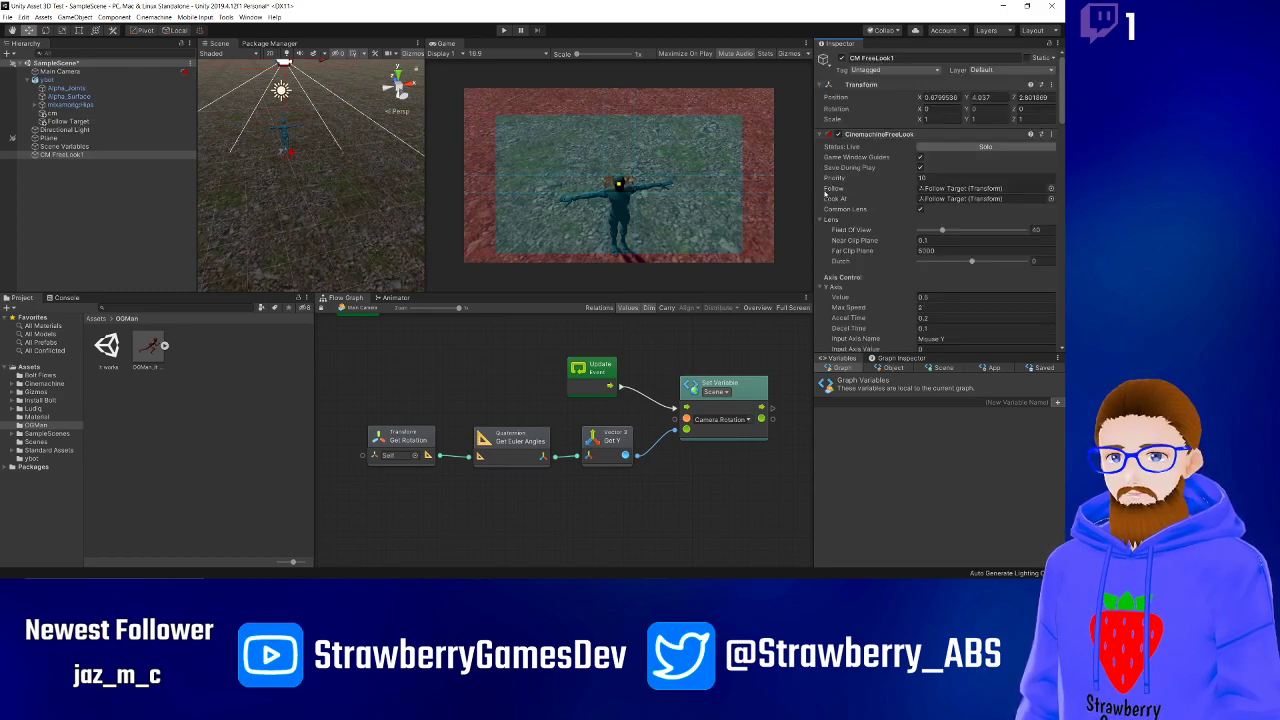
scroll(825, 194, "down", 6)
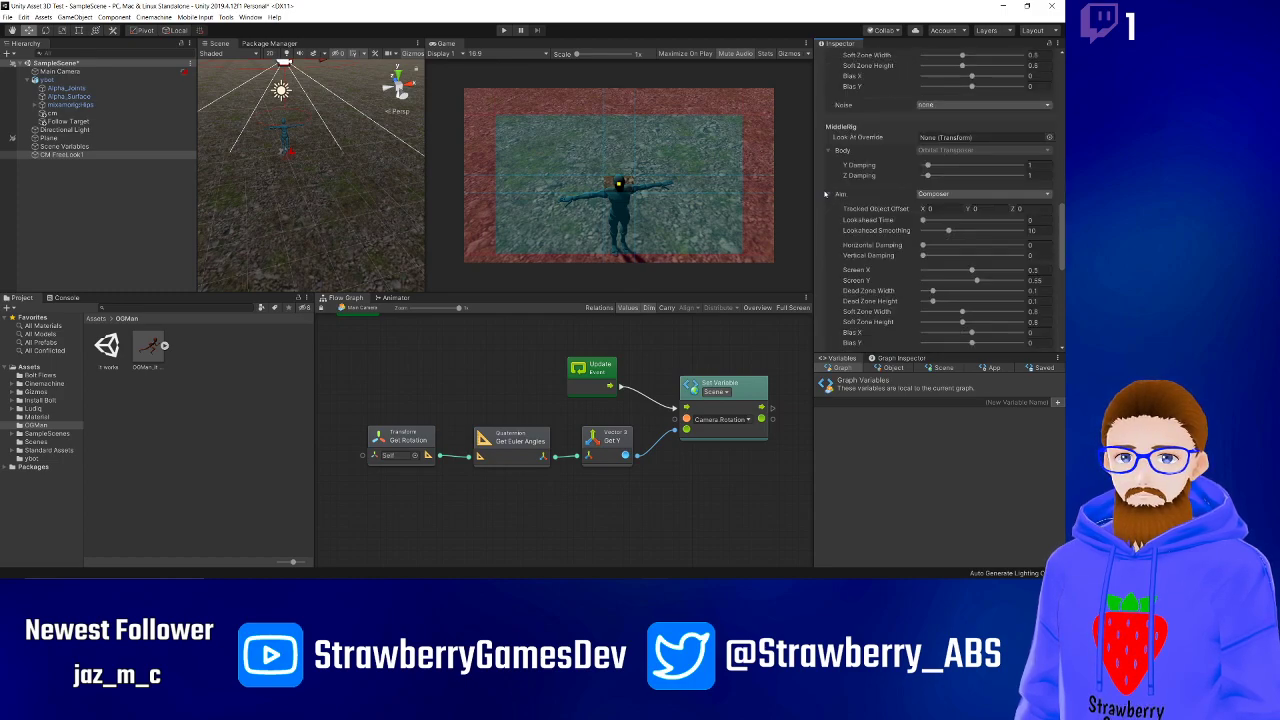
scroll(826, 194, "up", 6)
scroll(825, 194, "down", 1)
scroll(825, 194, "up", 1)
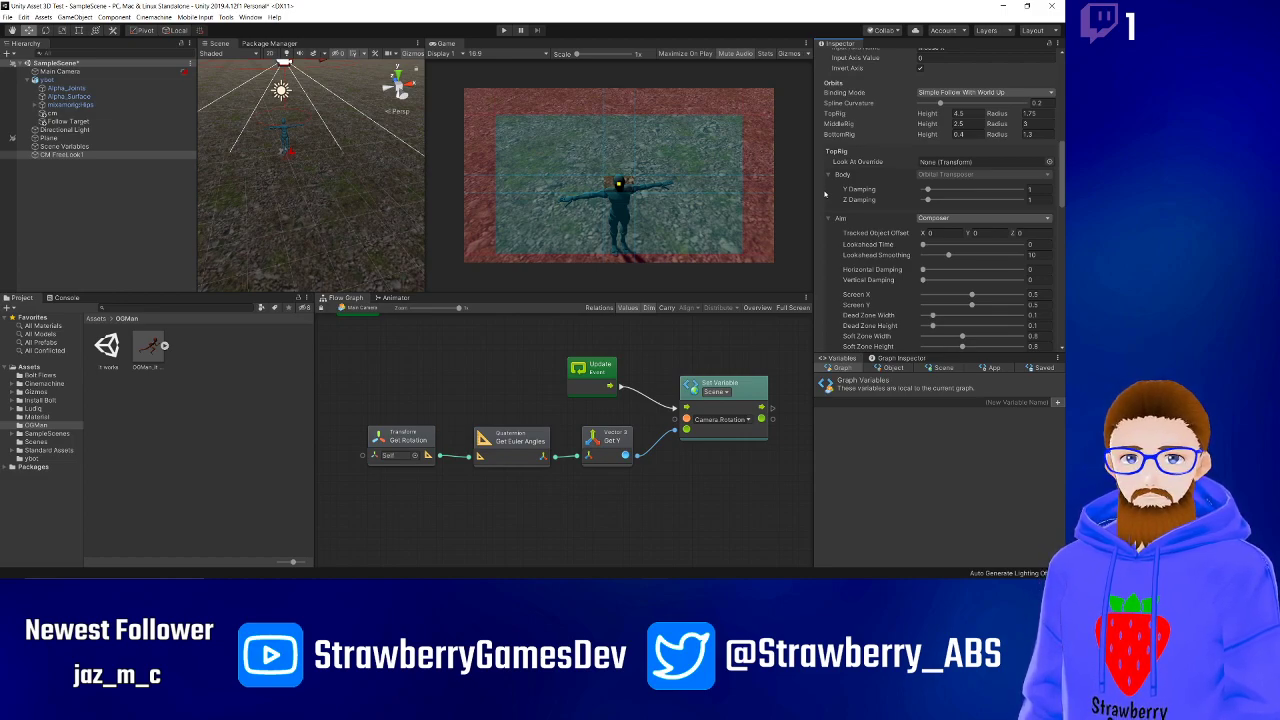
scroll(825, 194, "up", 3)
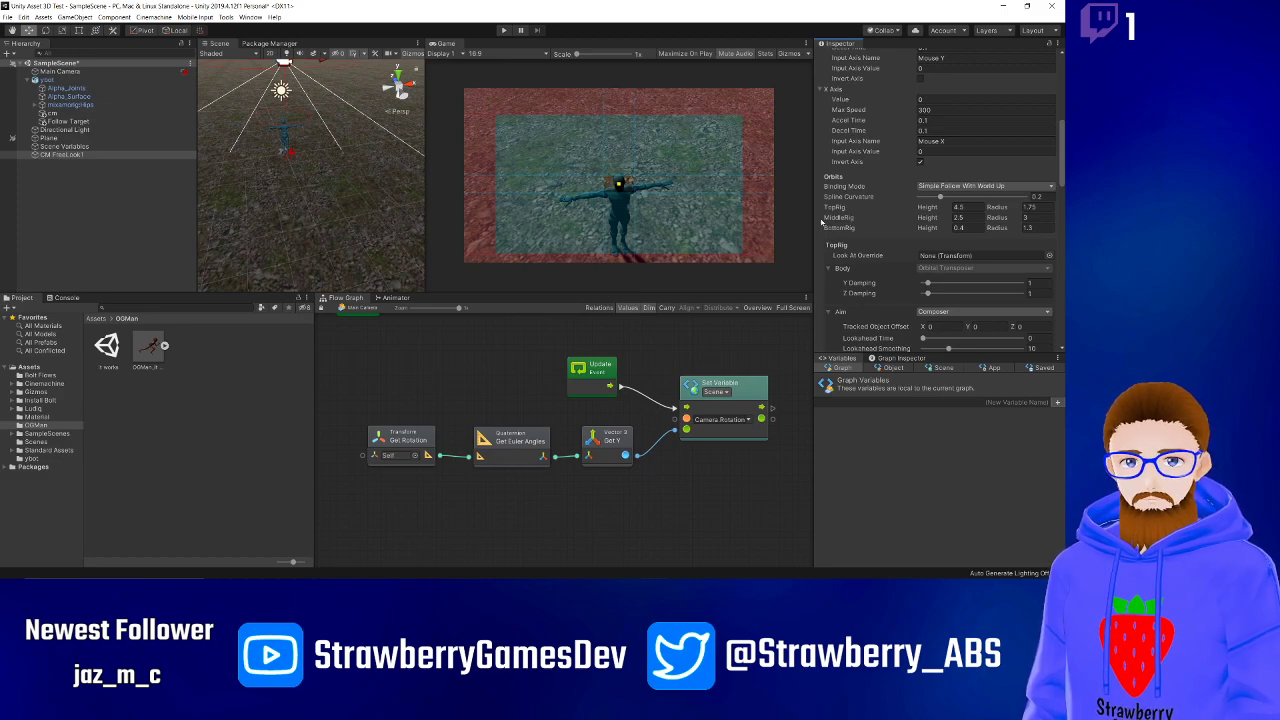
left_click(985, 186)
left_click(975, 252)
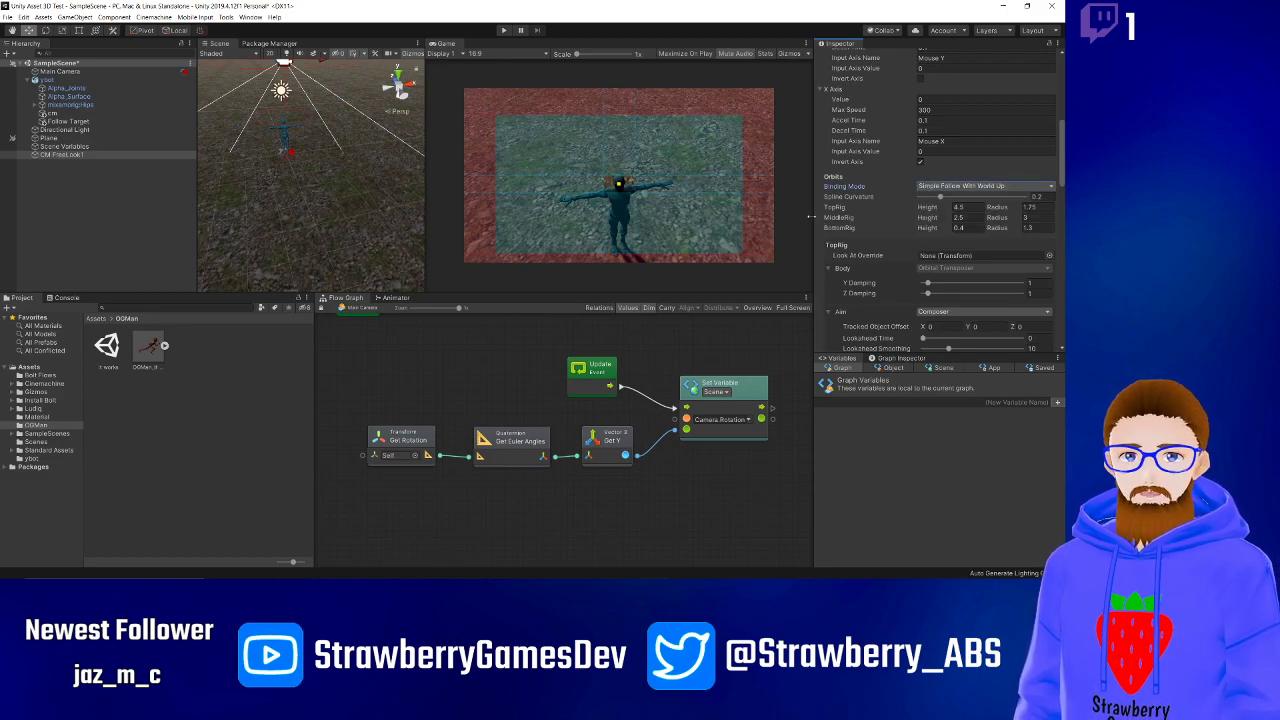
scroll(818, 218, "down", 10)
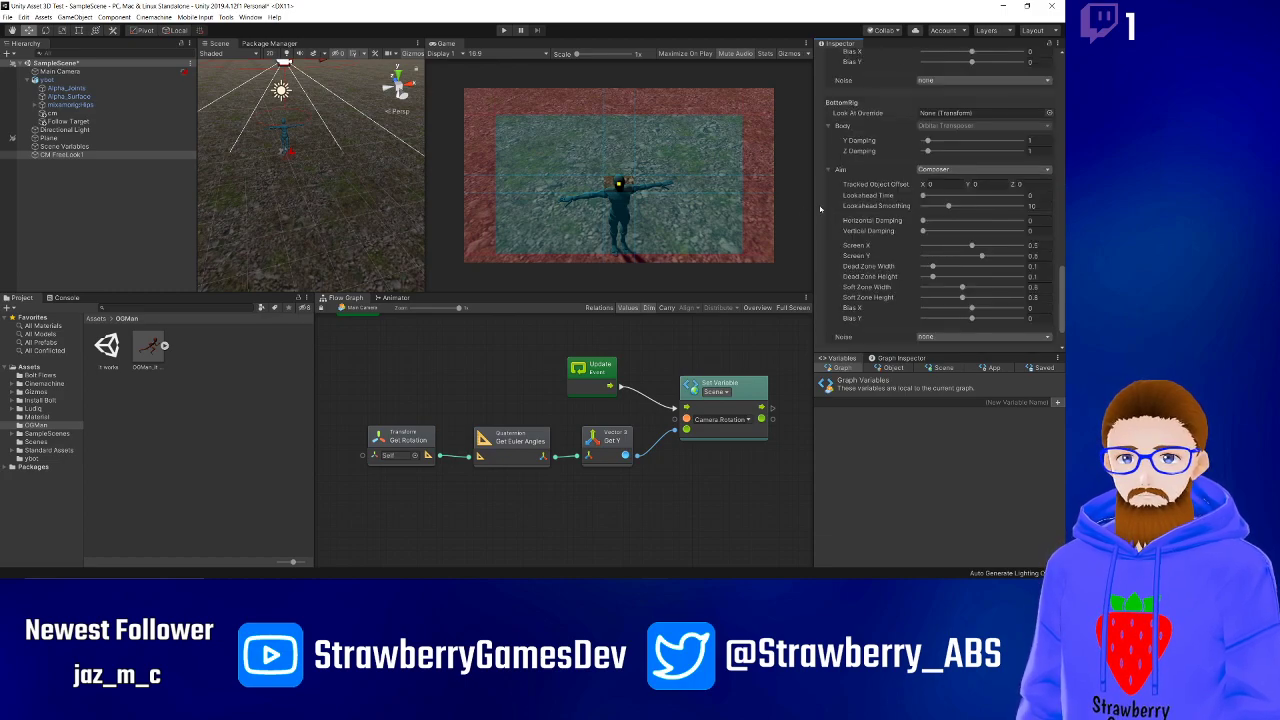
scroll(830, 215, "down", 4)
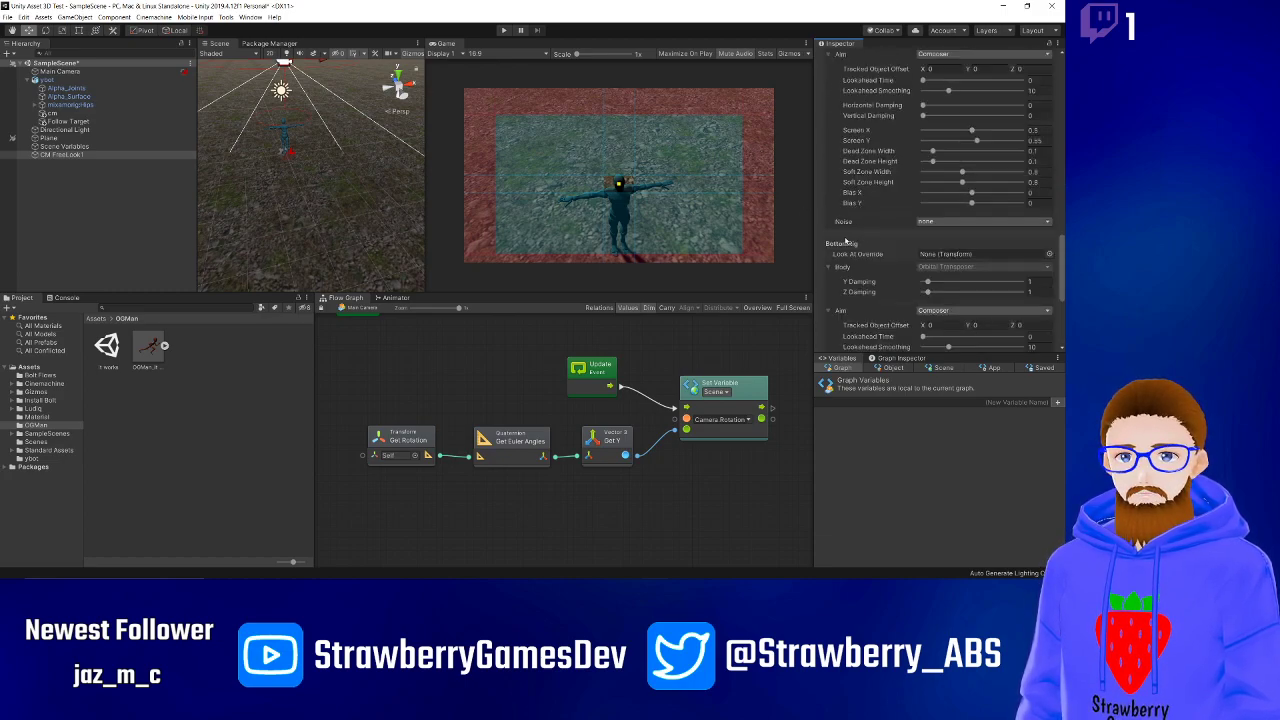
scroll(845, 242, "up", 10)
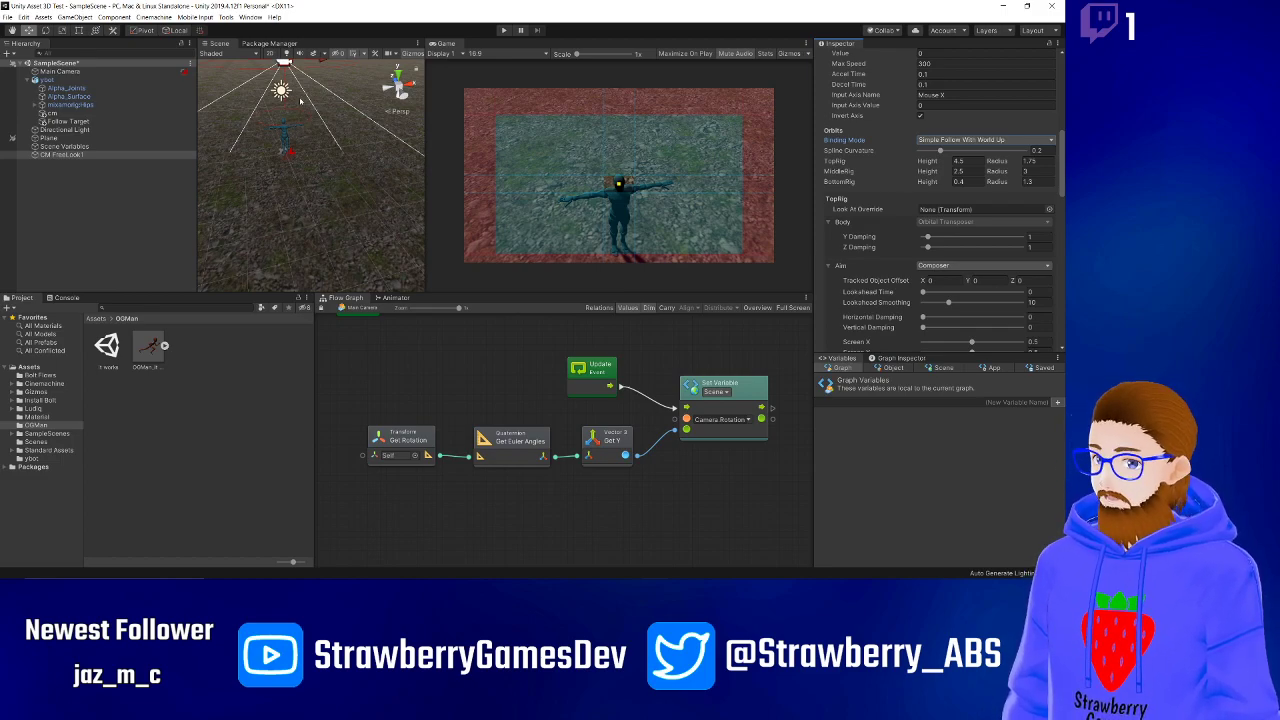
- Frame the FreeLook camera in the Scene view and inspect its placement relative to the character from several angles
key("f")
scroll(327, 195, "up", 5)
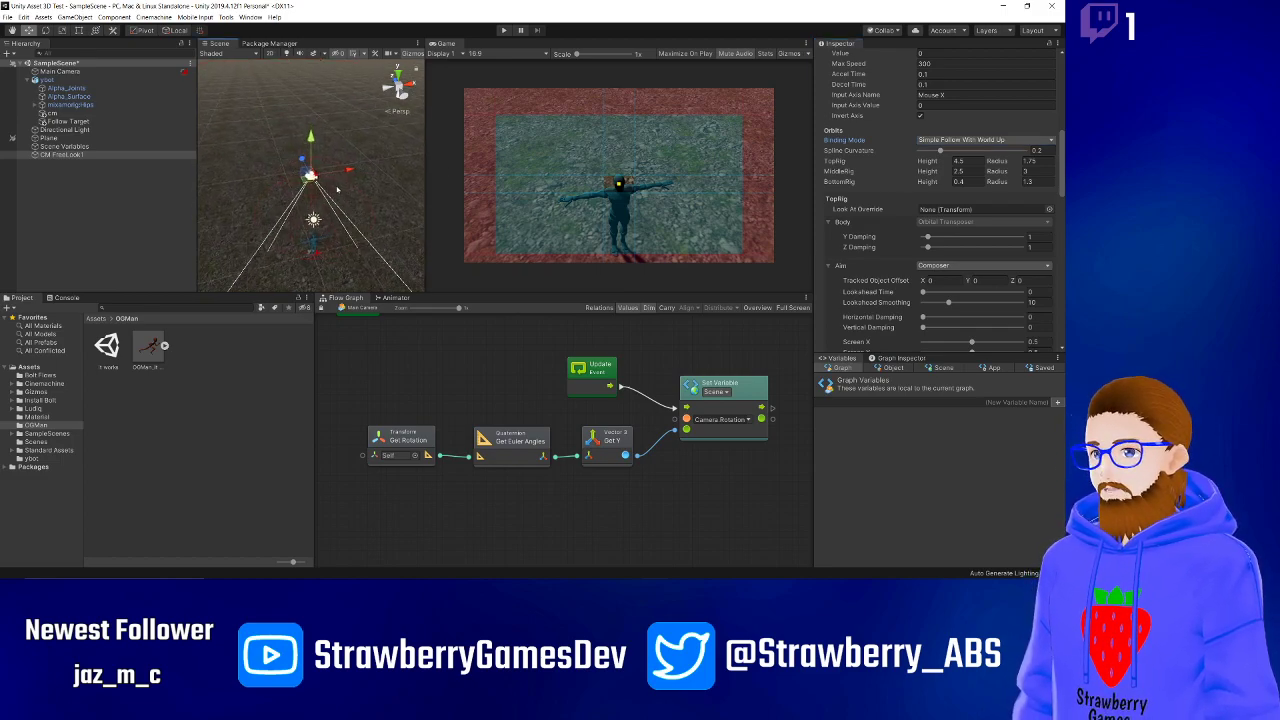
left_click_drag(291, 215, 230, 155, "alt")
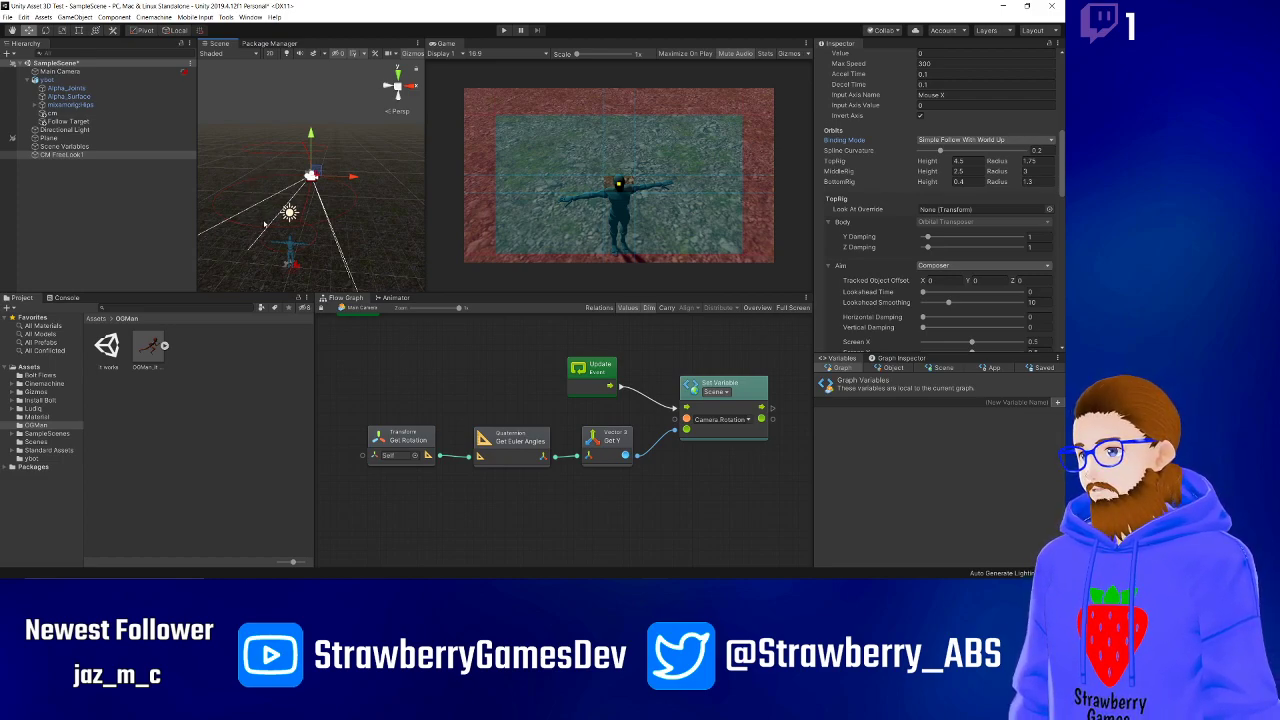
left_click_drag(264, 224, 638, 189, "alt")
left_click_drag(346, 231, 330, 213, "alt")
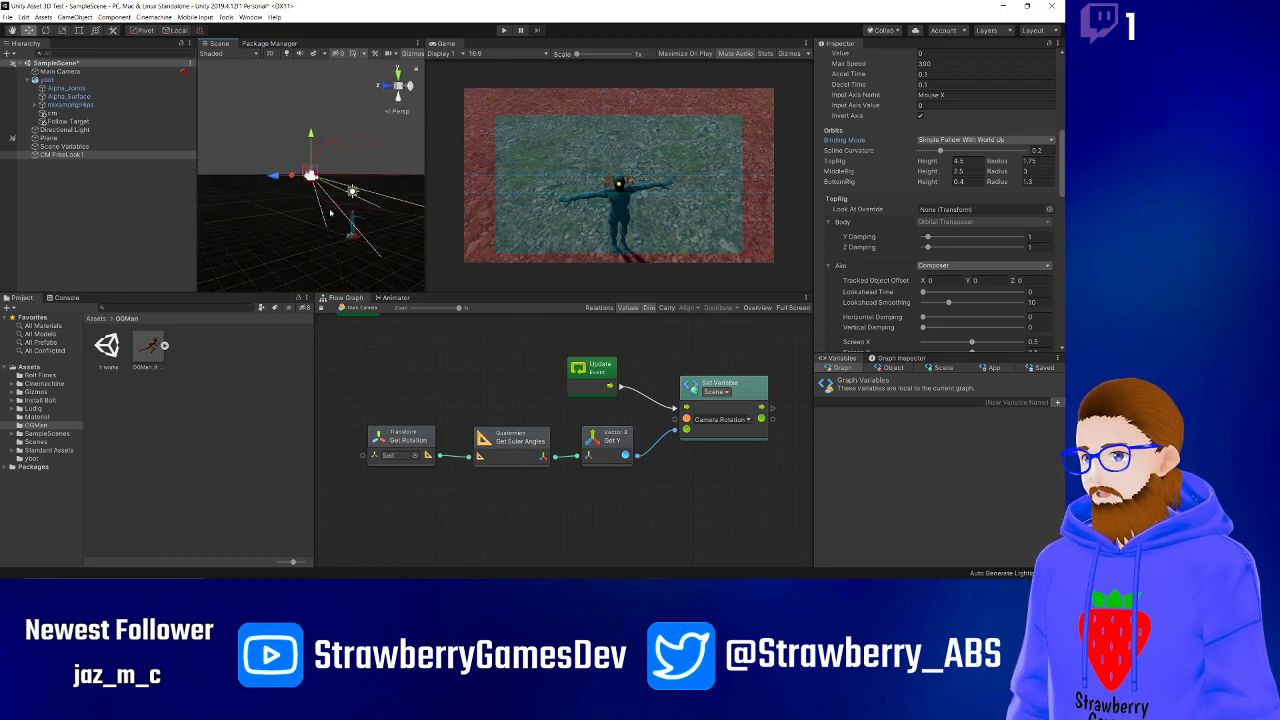
scroll(350, 212, "up", 4)
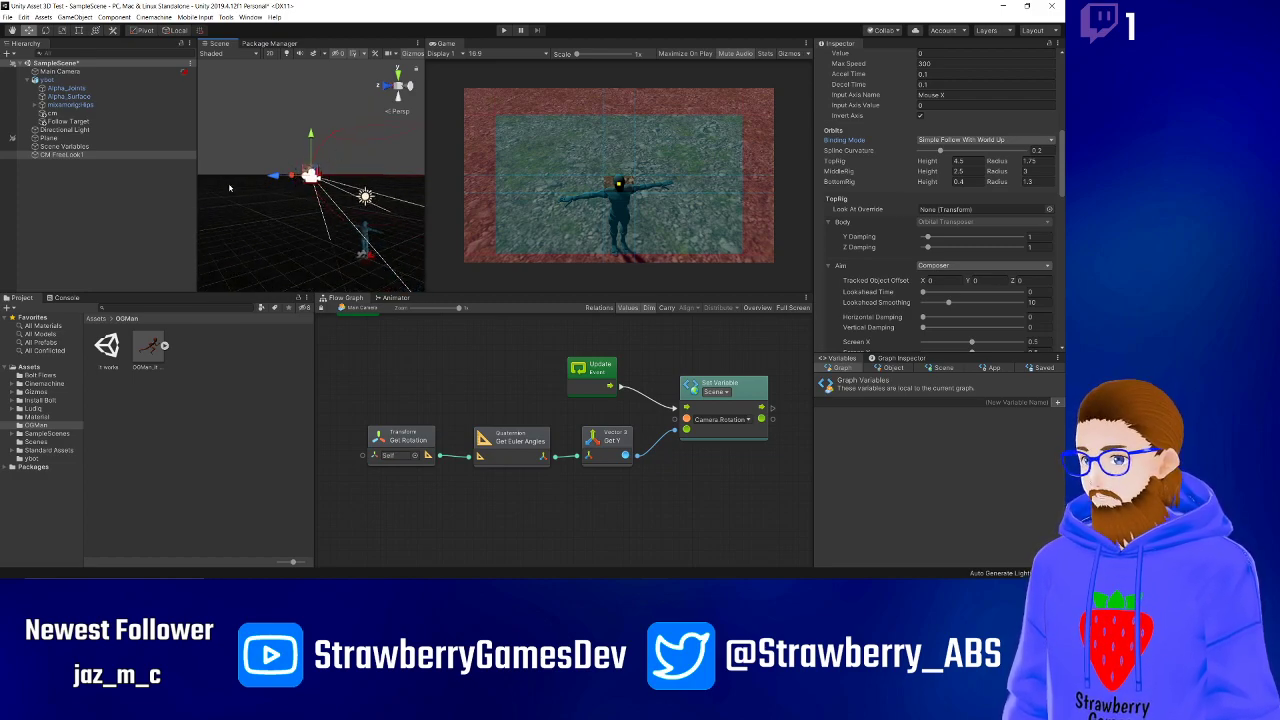
left_click_drag(362, 114, 283, 203, "alt")
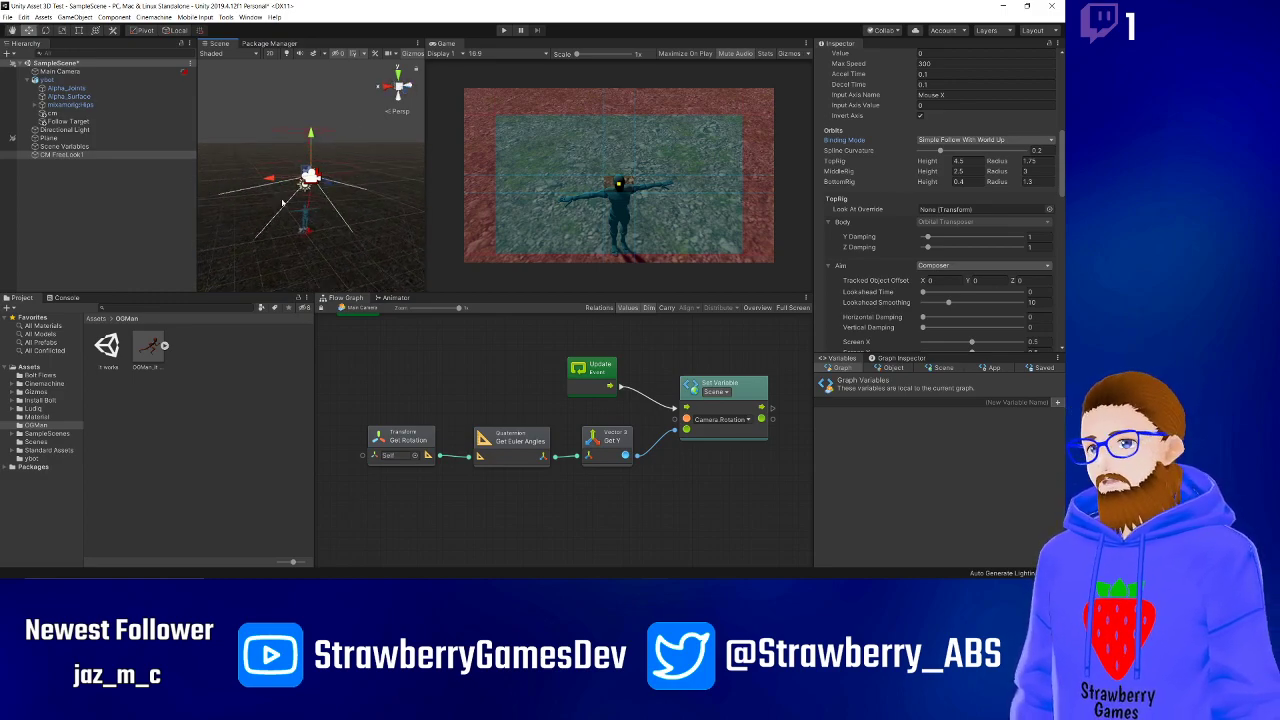
left_click_drag(270, 180, 281, 97, "alt")
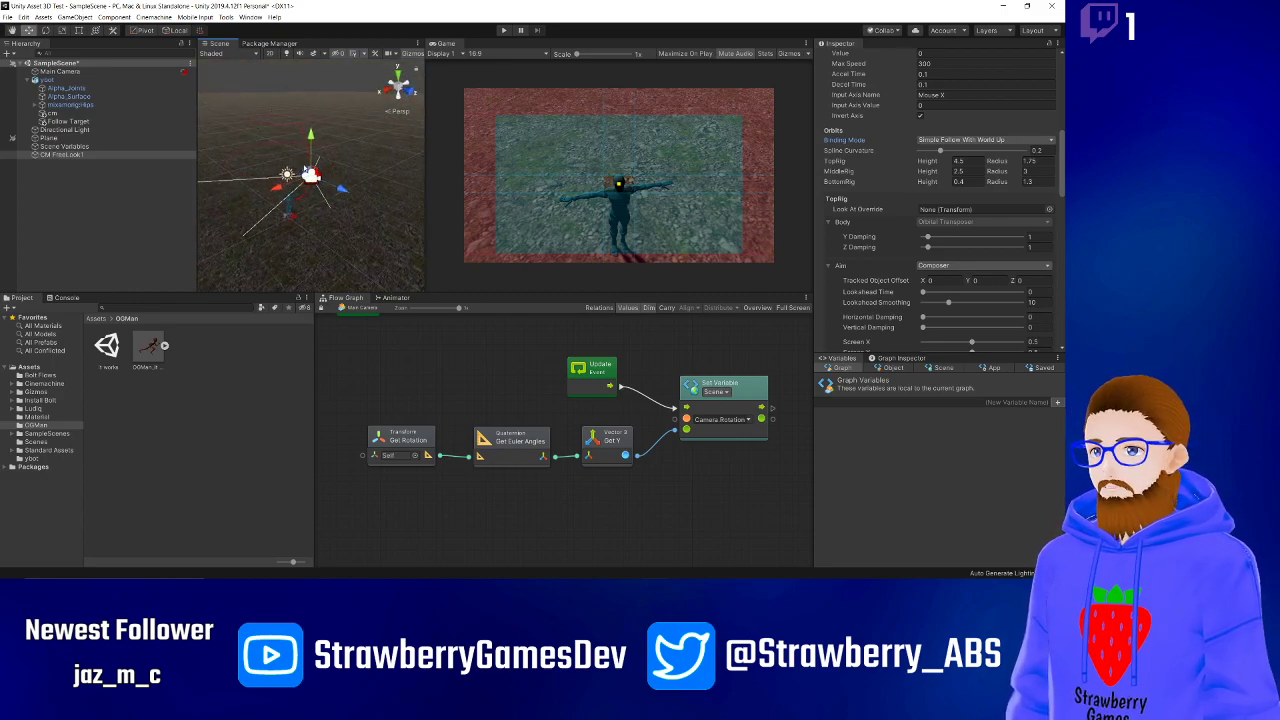
left_click_drag(297, 127, 286, 227, "alt")
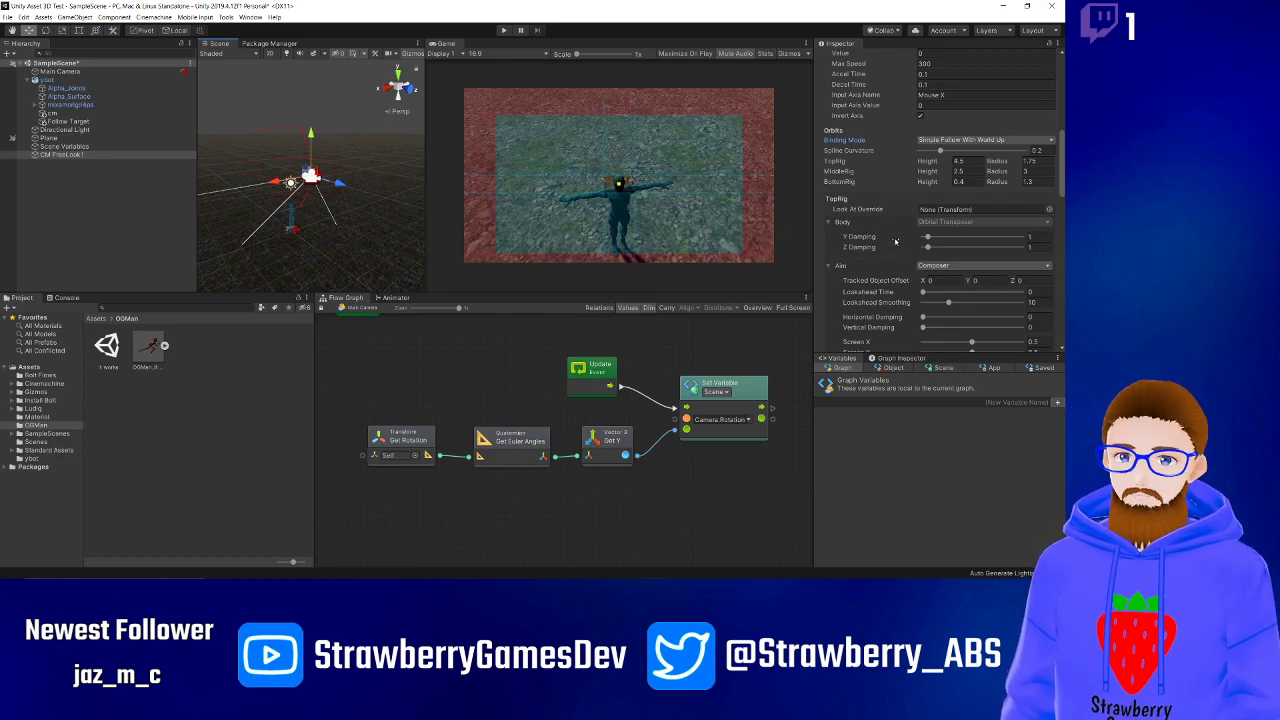
- Try different X and Y values for the BottomRig's Tracked Object Offset and reset both to 0
scroll(895, 241, "down", 10)
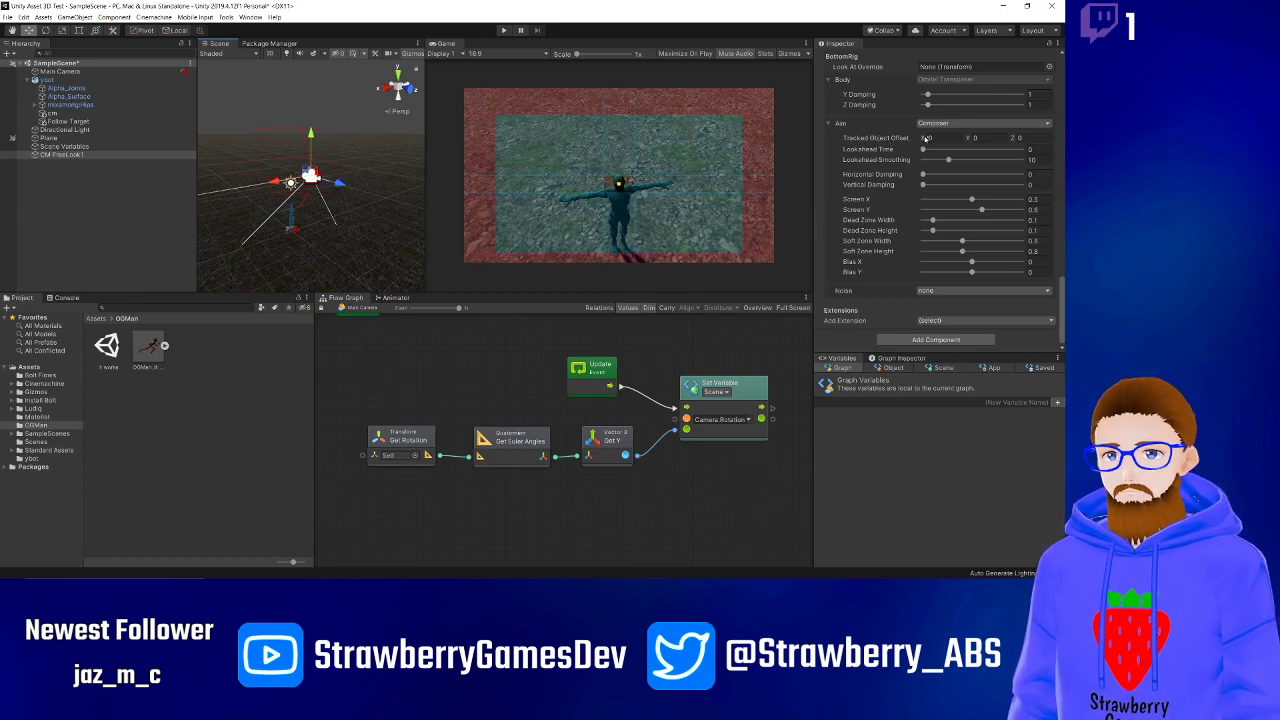
left_click_drag(926, 138, 858, 139)
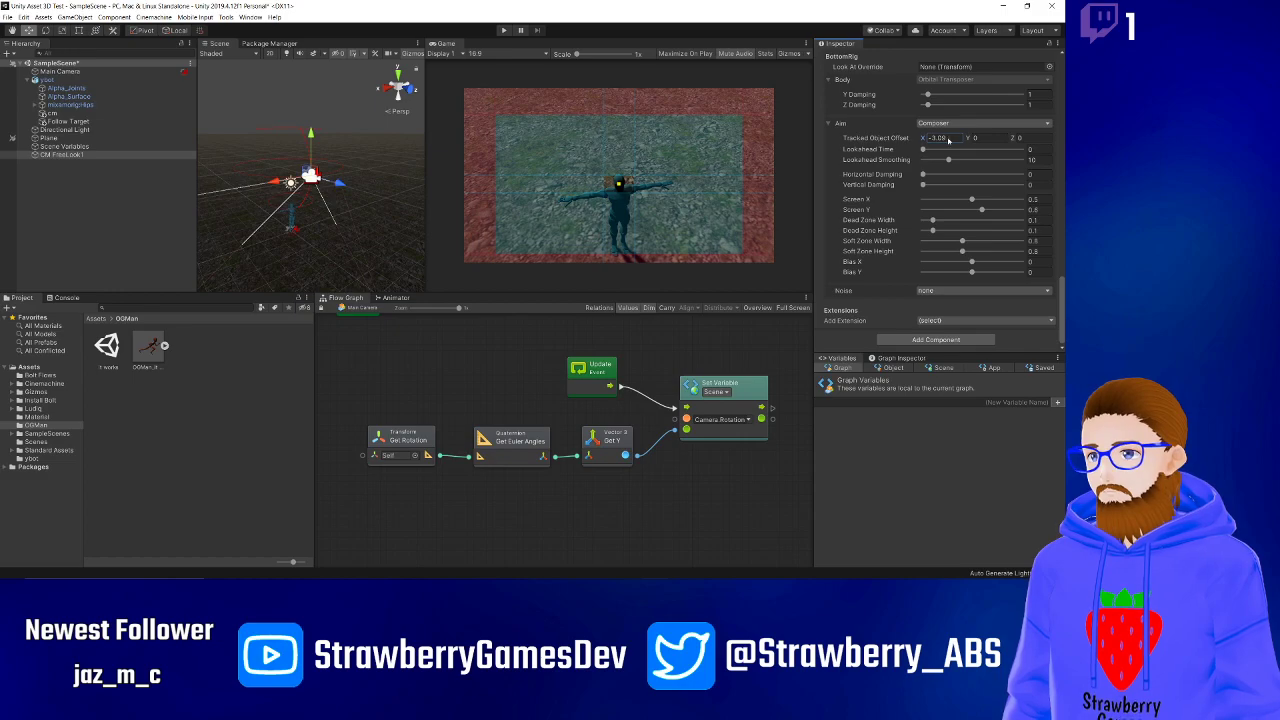
type("0")
key("Return")
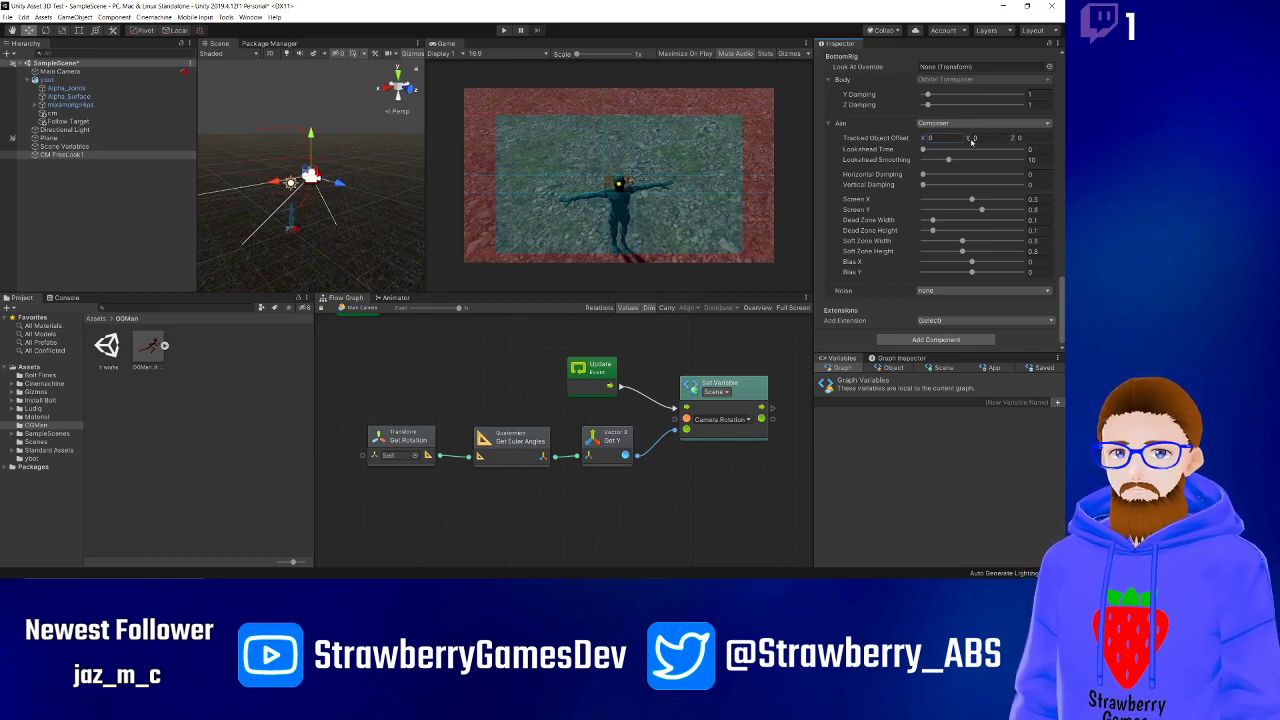
left_click_drag(971, 141, 55, 143)
left_click_drag(992, 138, 241, 157)
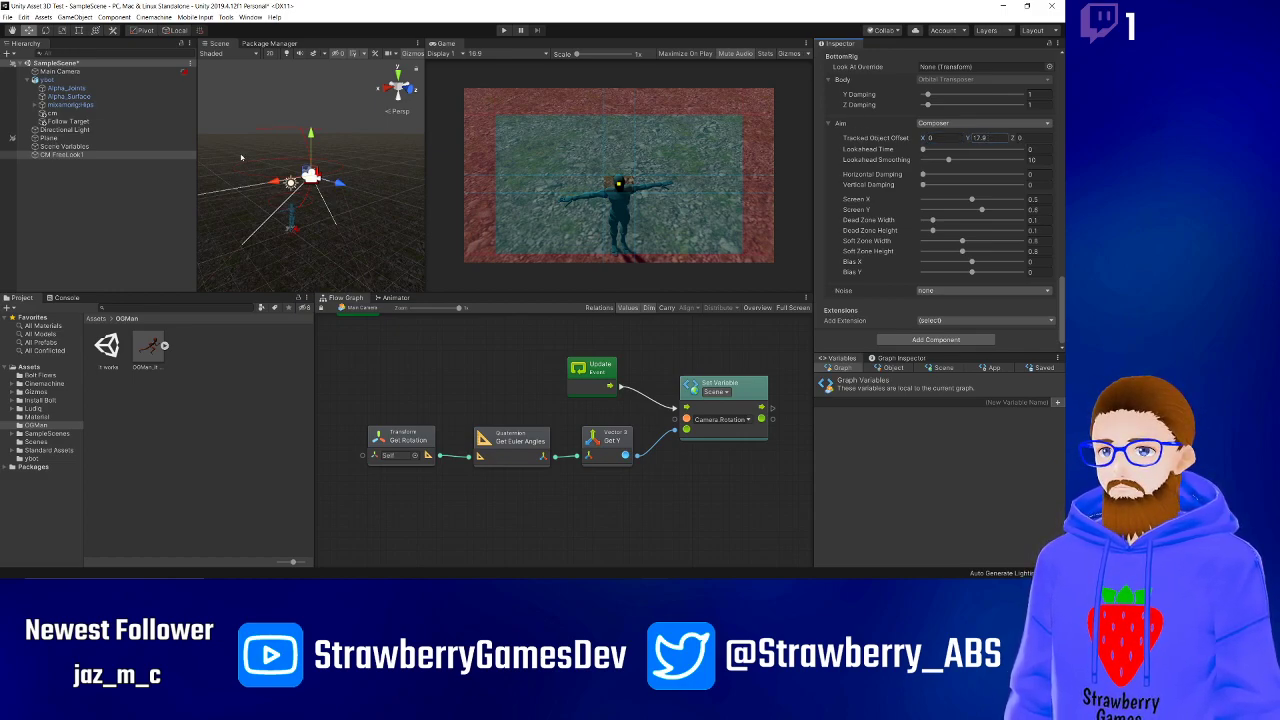
scroll(892, 172, "up", 2)
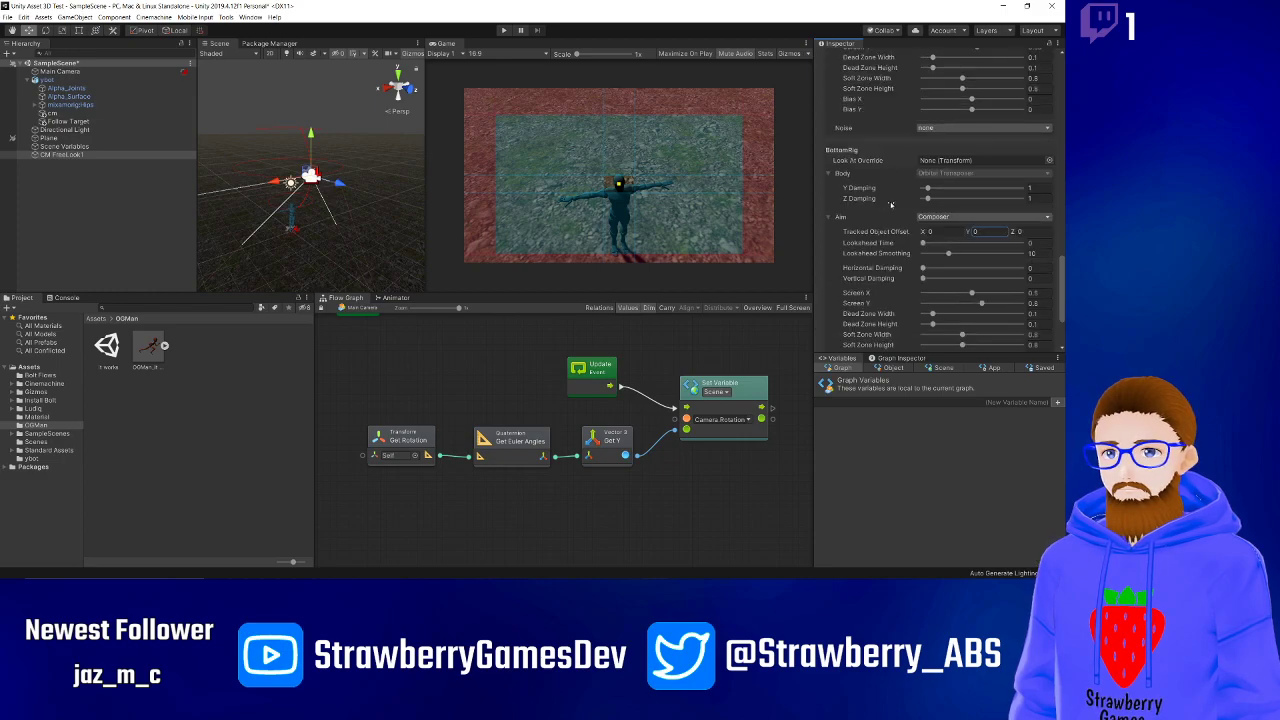
- Try adjusting the BottomRig's damping and Bias X, and undo the bias change
mouse_move(928, 188)
left_mouse_down()
mouse_move(999, 199)
mouse_move(934, 199)
left_mouse_up()
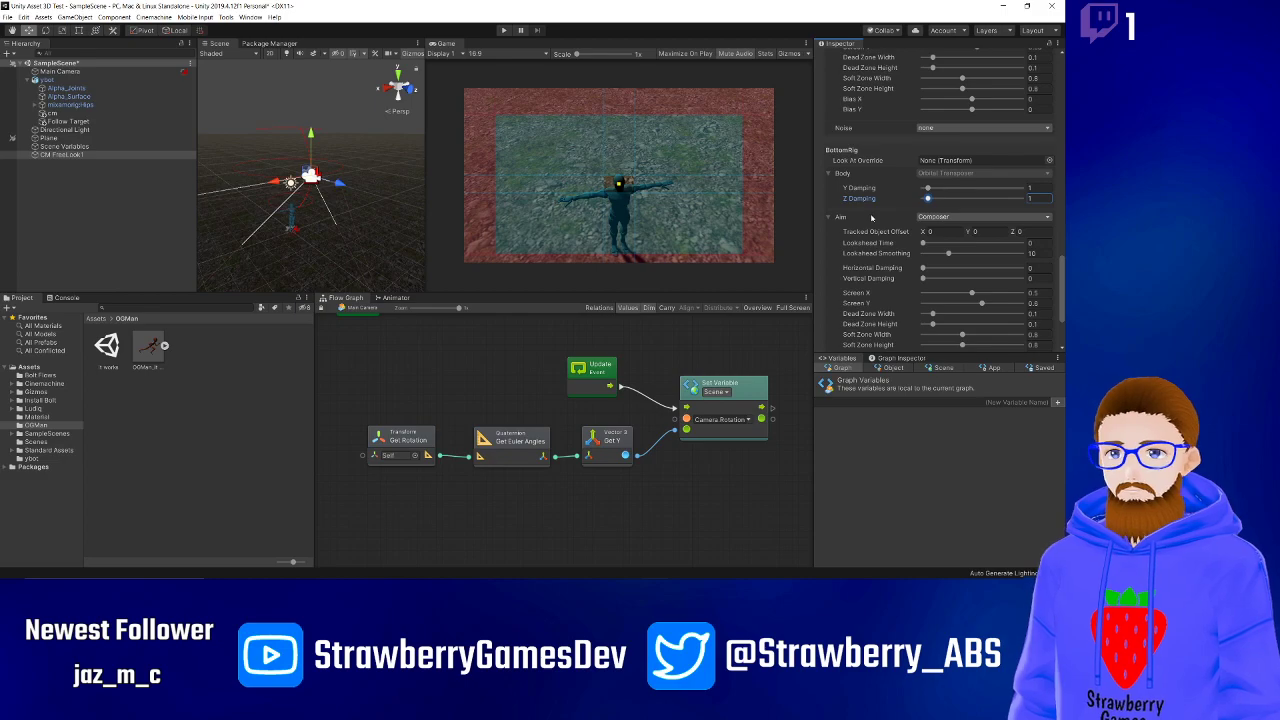
scroll(871, 217, "down", 2)
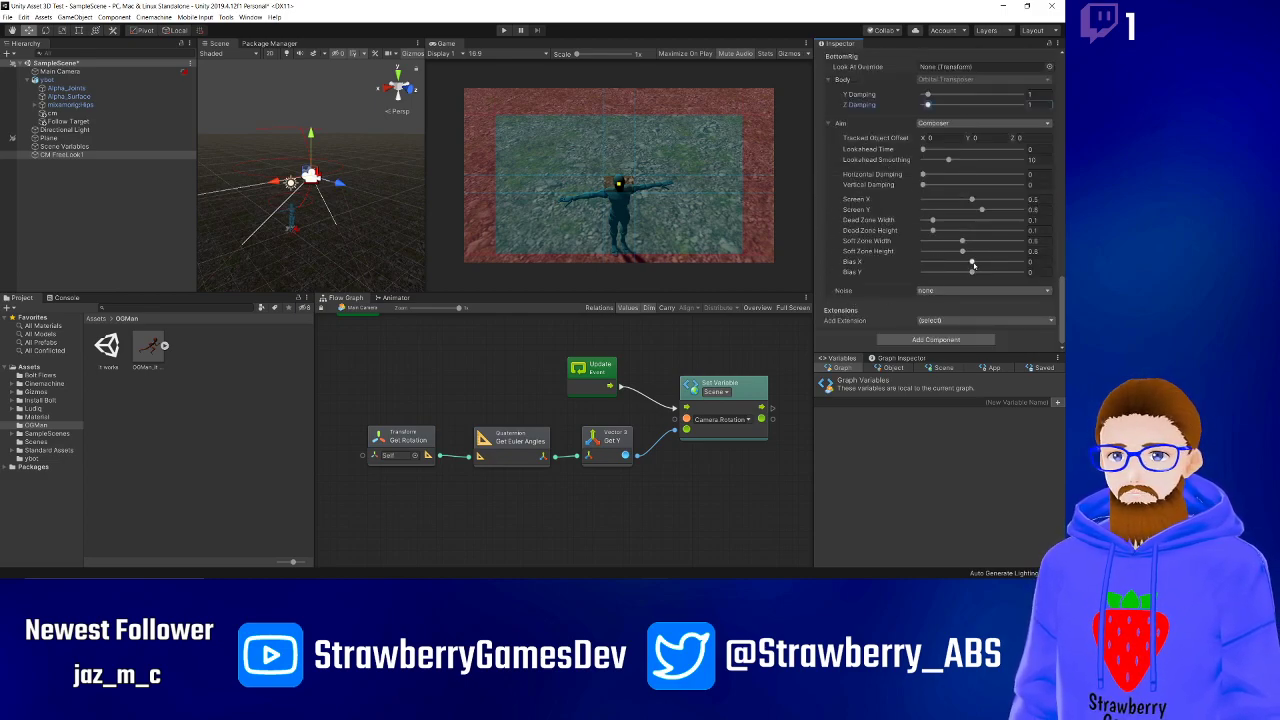
left_click_drag(971, 262, 949, 264)
key("ctrl+z")
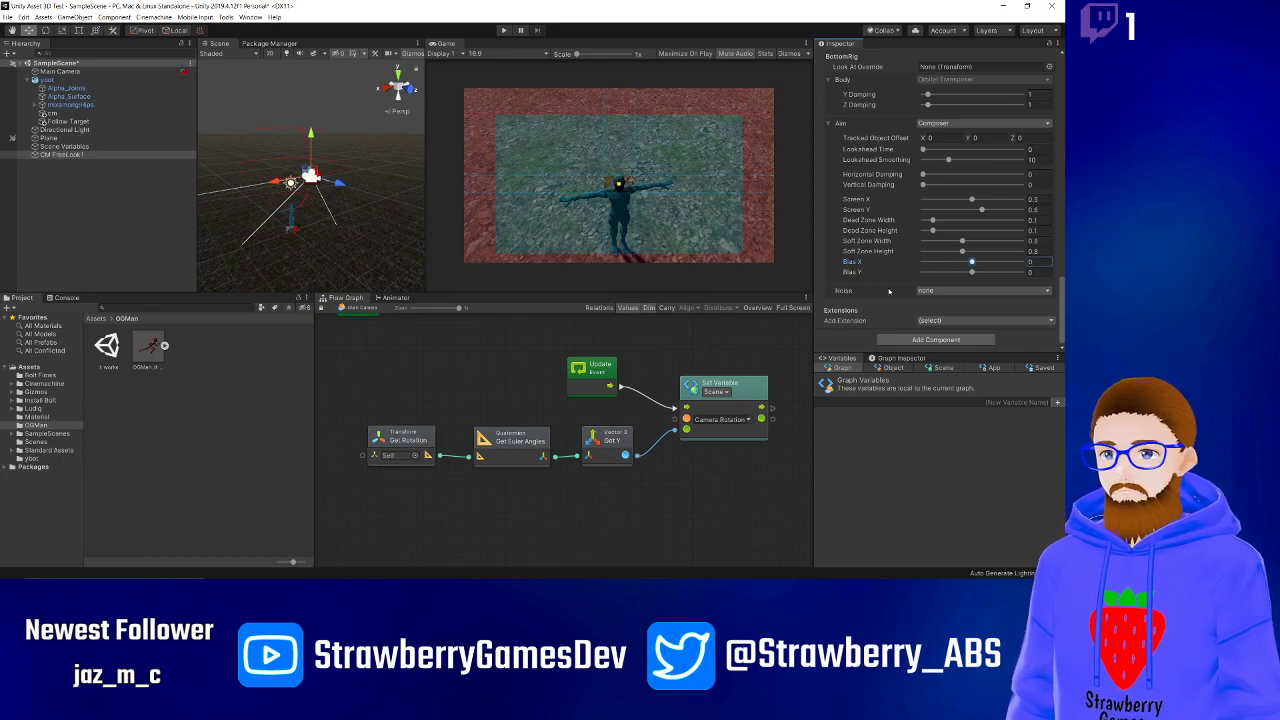
left_click_drag(889, 218, 896, 241)
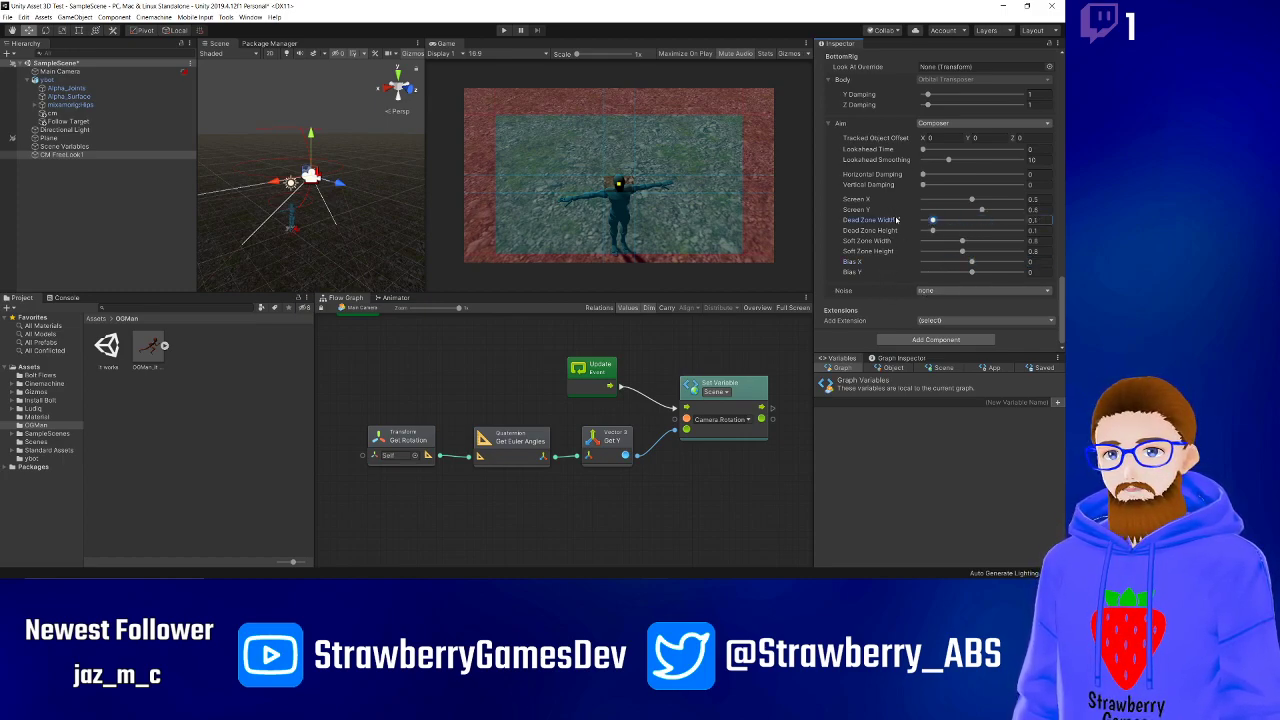
scroll(889, 227, "up", 3)
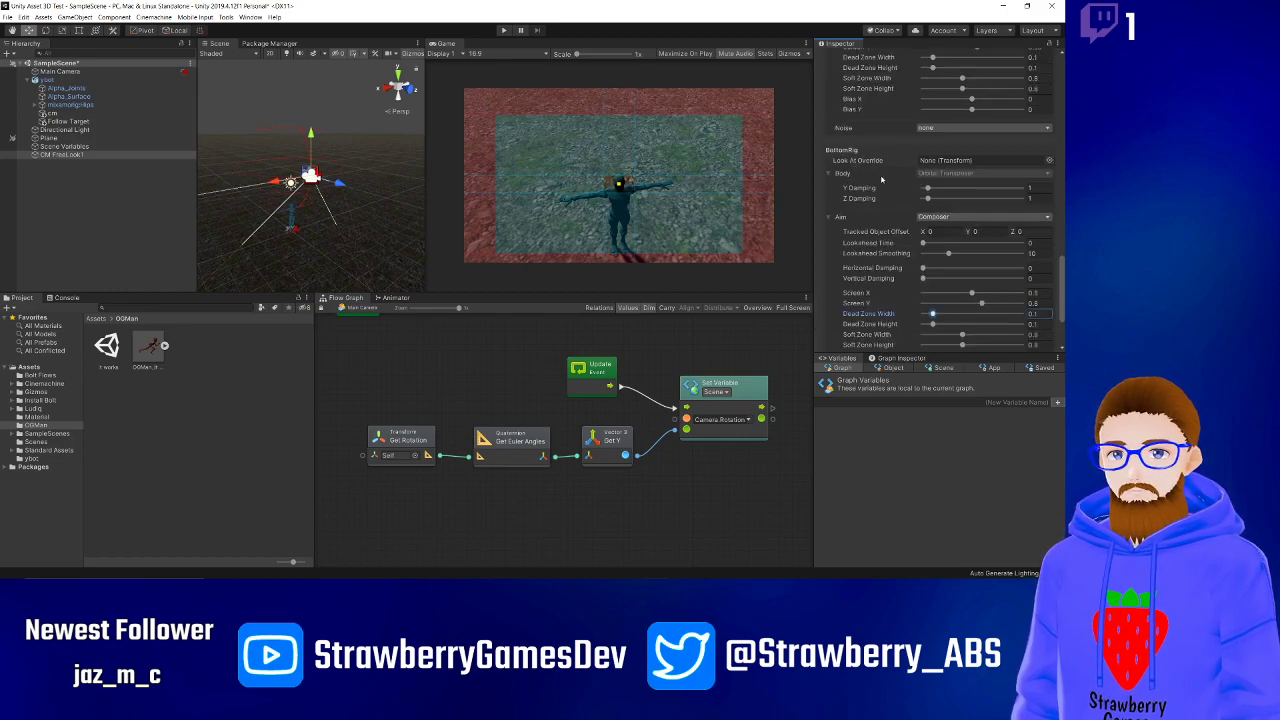
- Collapse and re-expand the BottomRig's Body settings and look over the MiddleRig's Body and Aim parameters
left_click(827, 174)
scroll(828, 176, "down", 2)
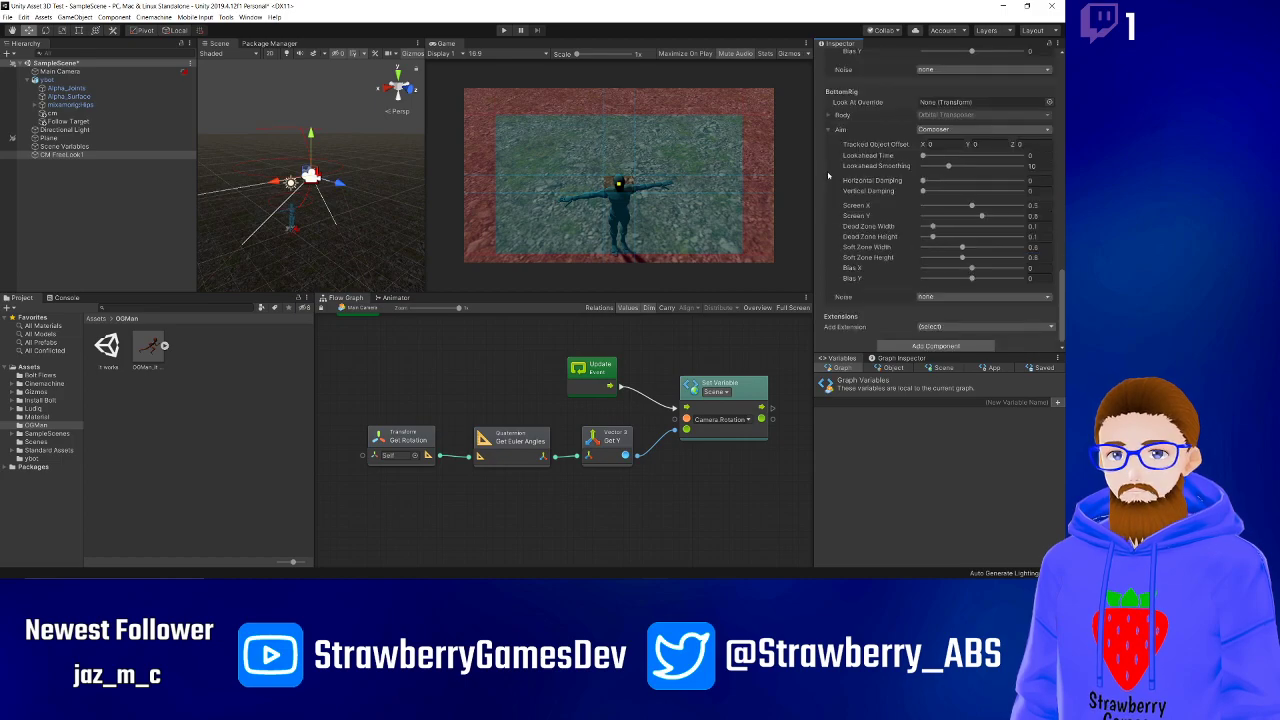
left_click(828, 115)
scroll(829, 118, "up", 2)
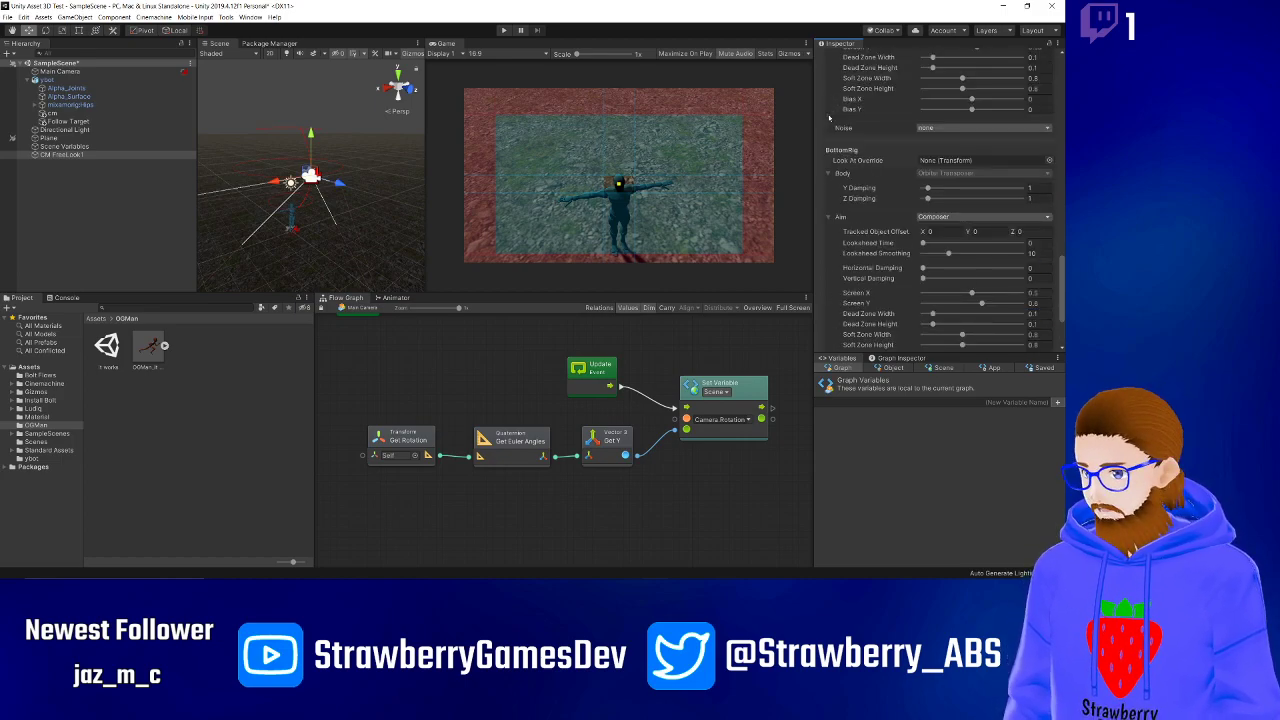
scroll(880, 195, "up", 3)
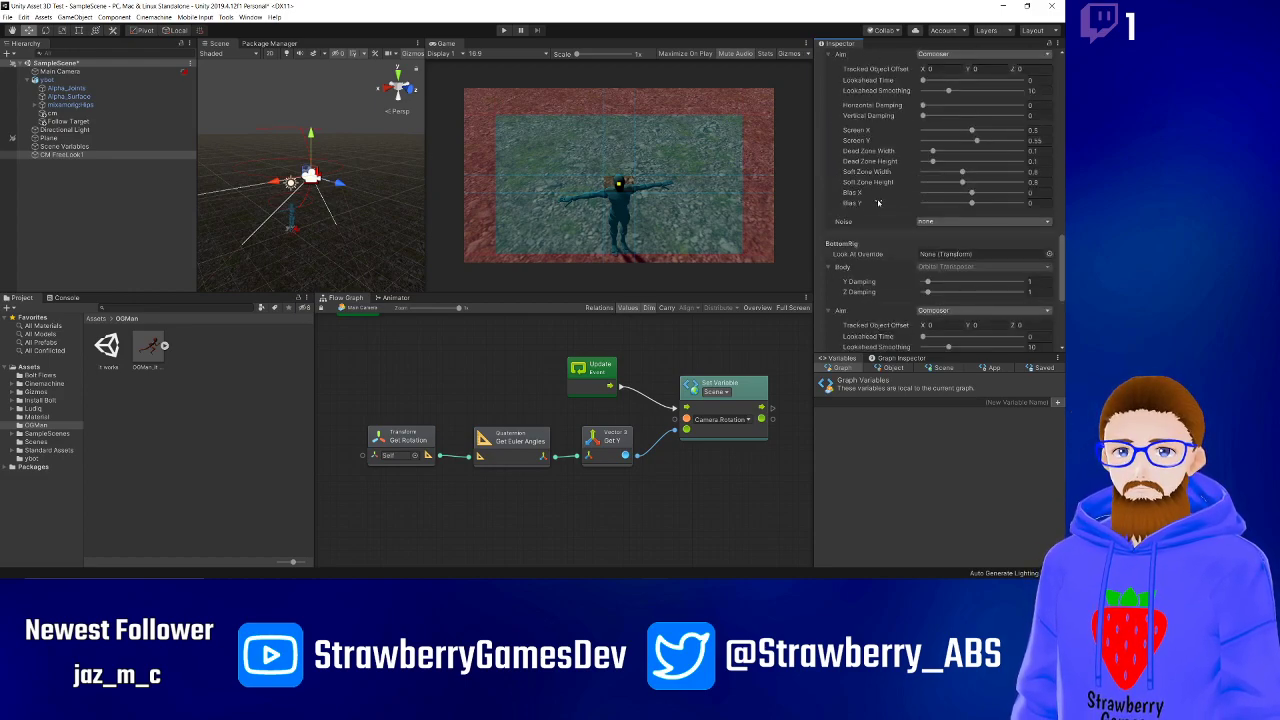
scroll(875, 235, "up", 3)
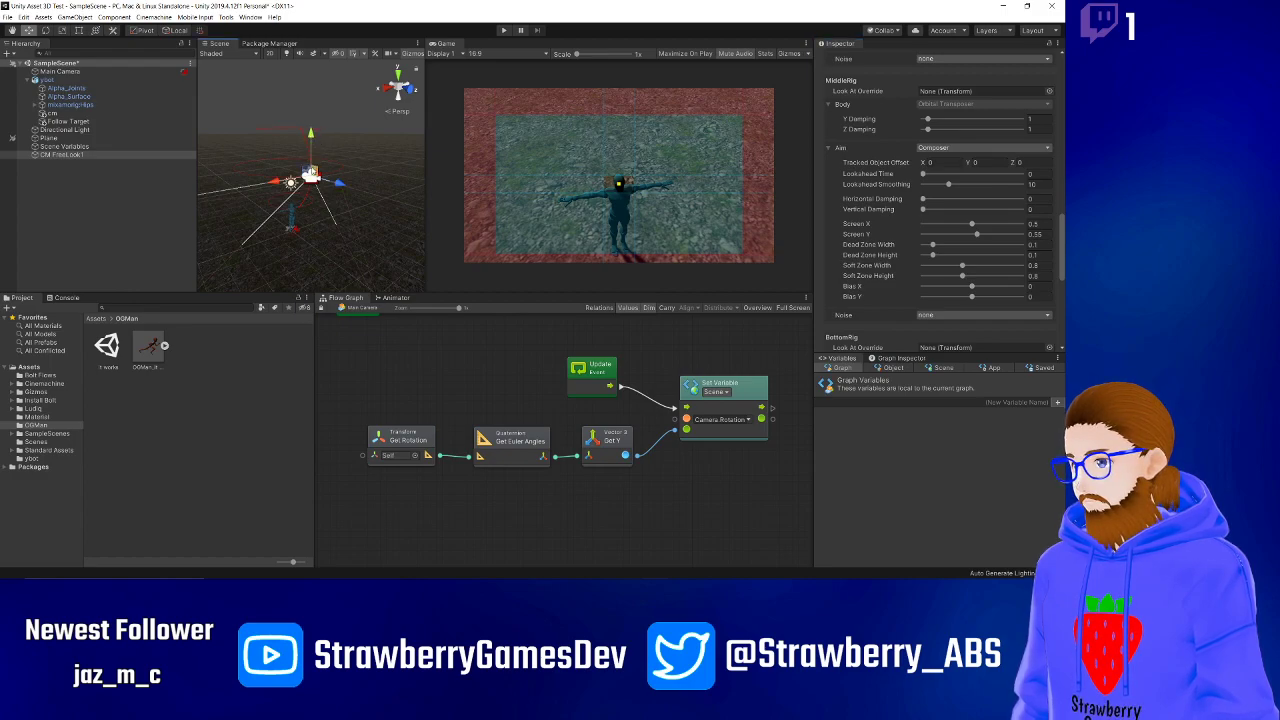
- Try to move the FreeLook camera away from its orbit position in the Scene view
left_click_drag(310, 172, 323, 205)
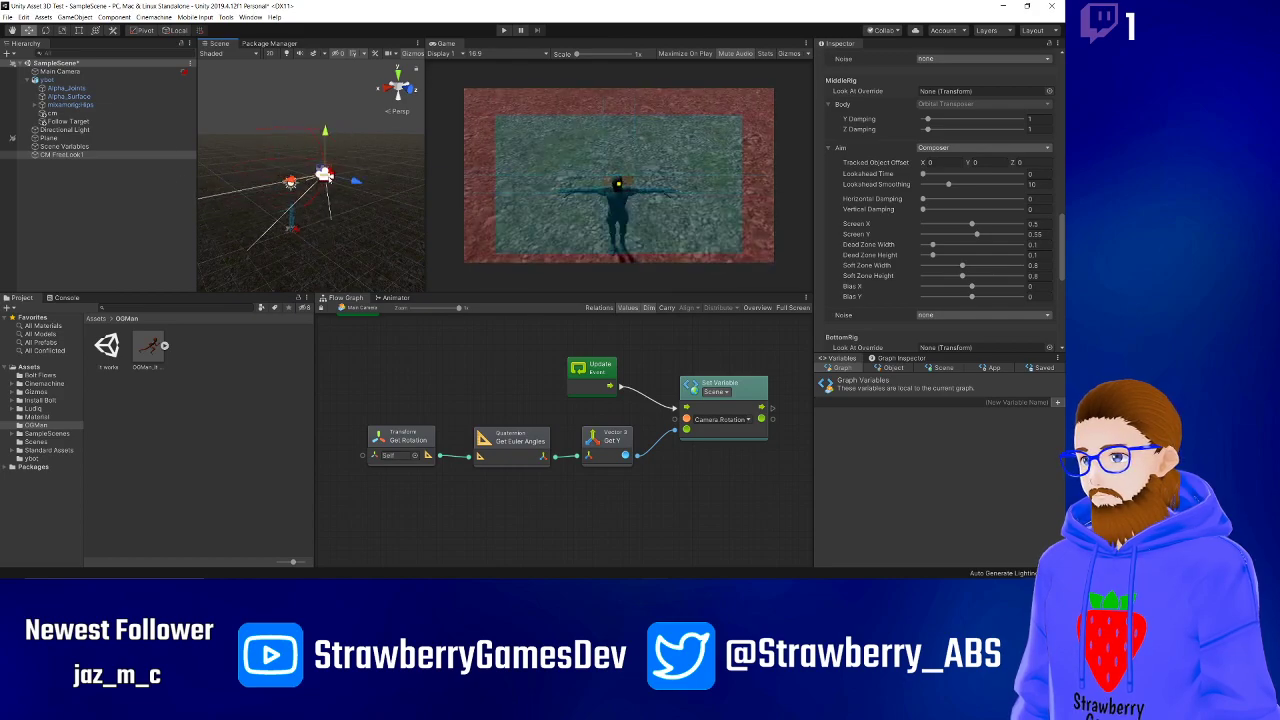
left_click_drag(336, 136, 398, 196)
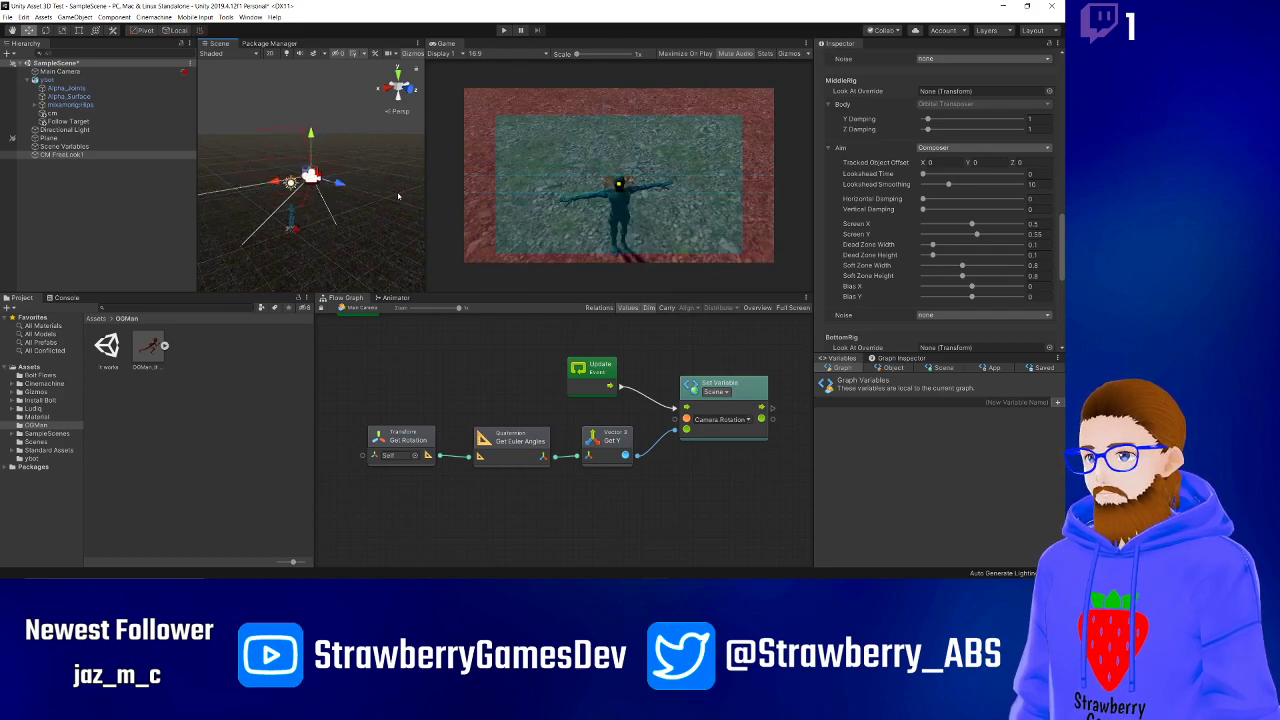
- Set the X Axis Input Axis Value to 0.1 in the FreeLook camera's Axis Control settings
scroll(871, 203, "up", 3)
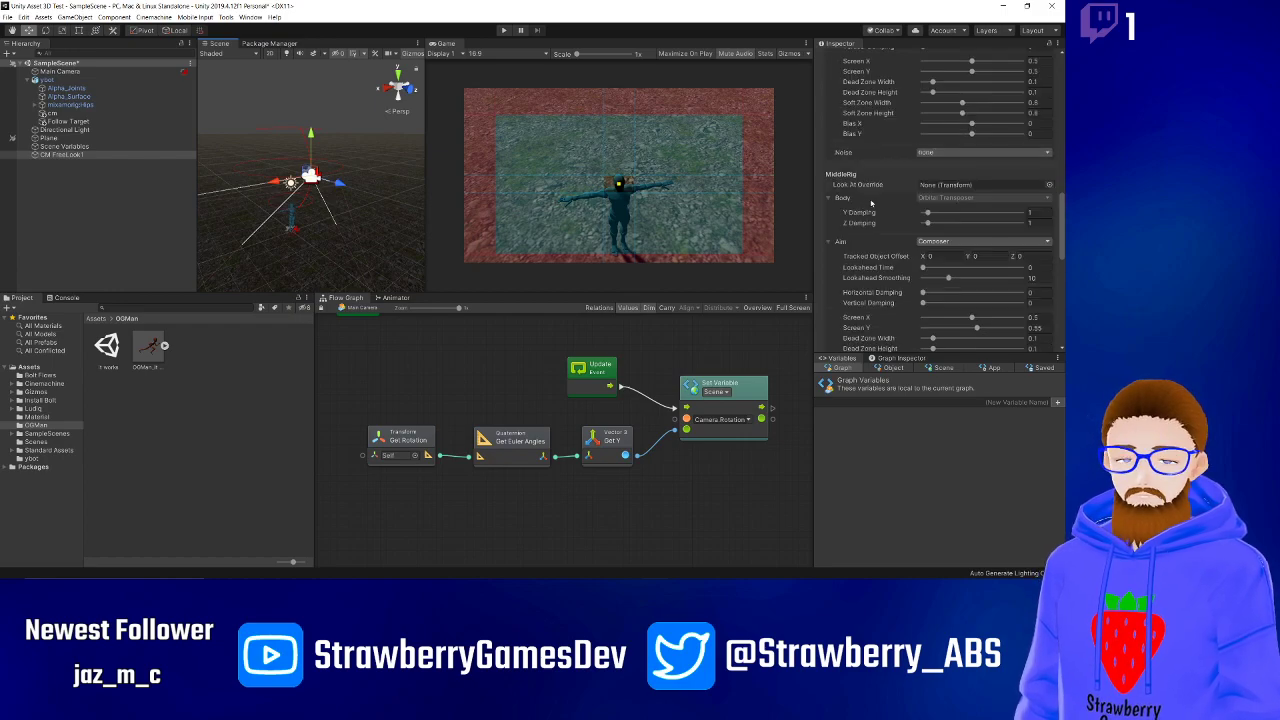
scroll(871, 190, "up", 10)
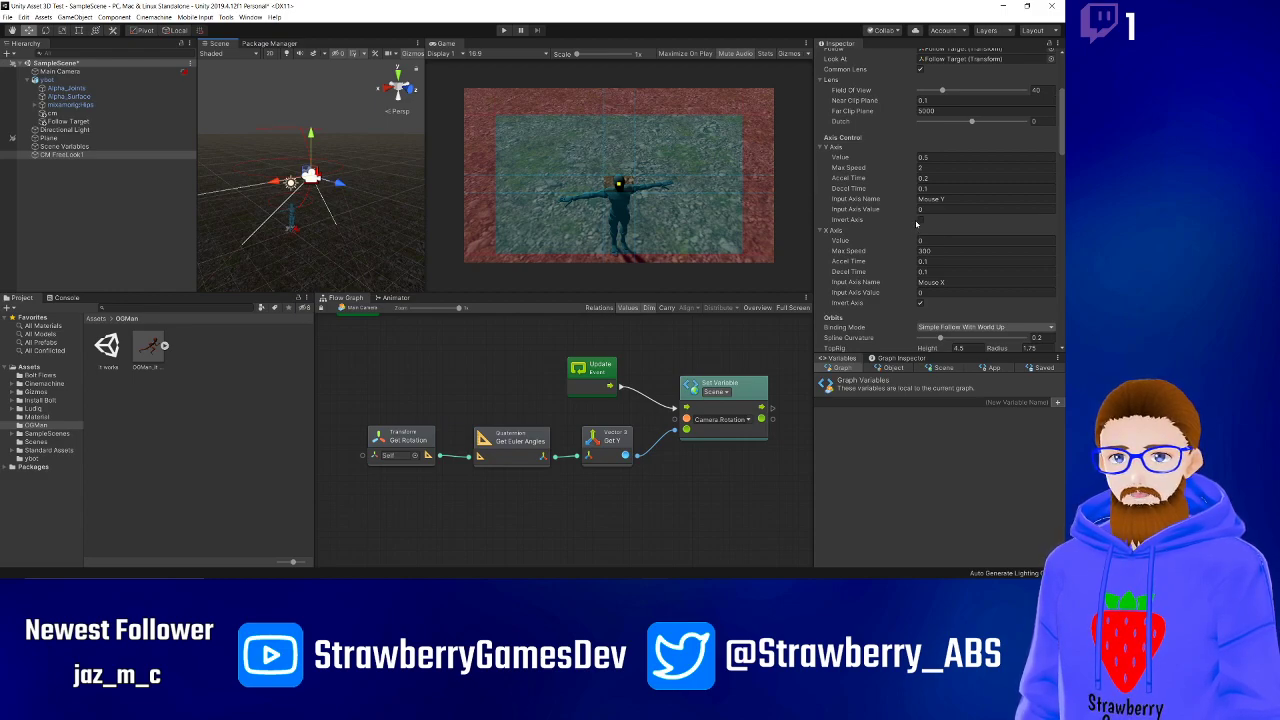
left_click(884, 210)
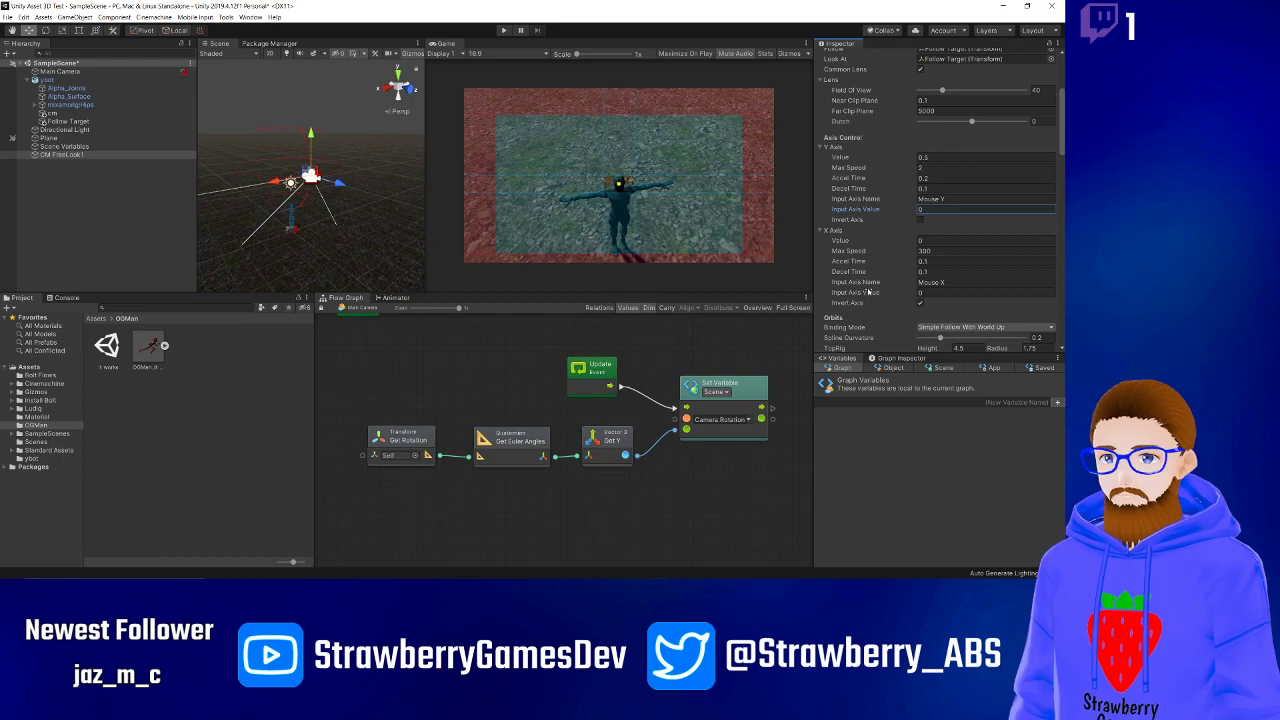
mouse_move(866, 294)
left_mouse_down()
mouse_move(840, 294)
mouse_move(895, 297)
mouse_move(860, 295)
left_mouse_up()
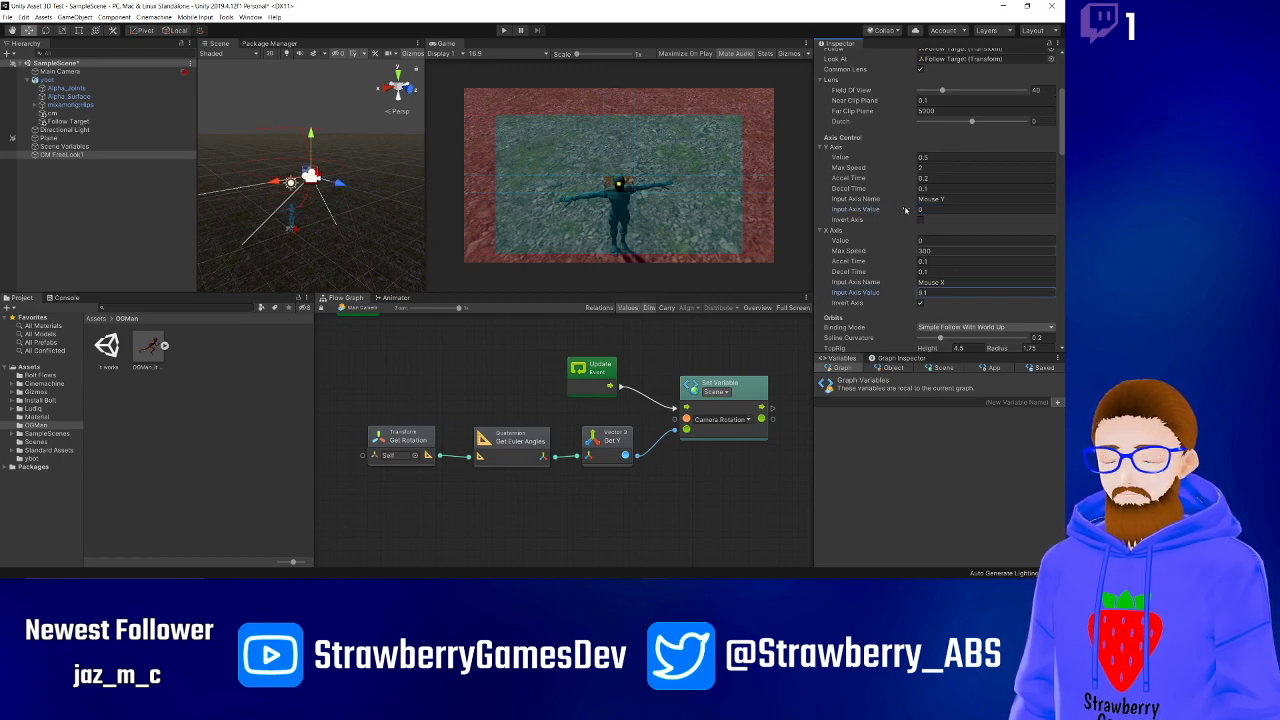
- Undo the X Axis Input Axis Value change and restore Follow Target as the FreeLook camera's Look At target
left_click(877, 210)
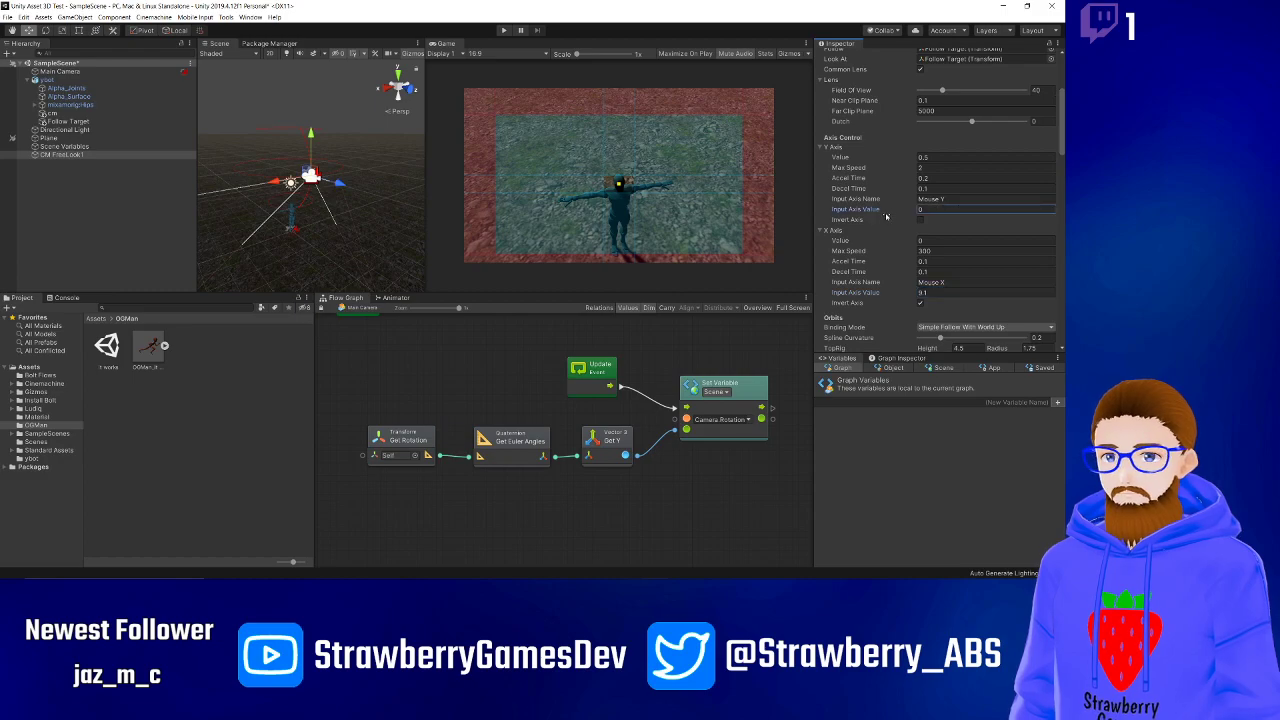
key("ctrl+z")
key("ctrl+z")
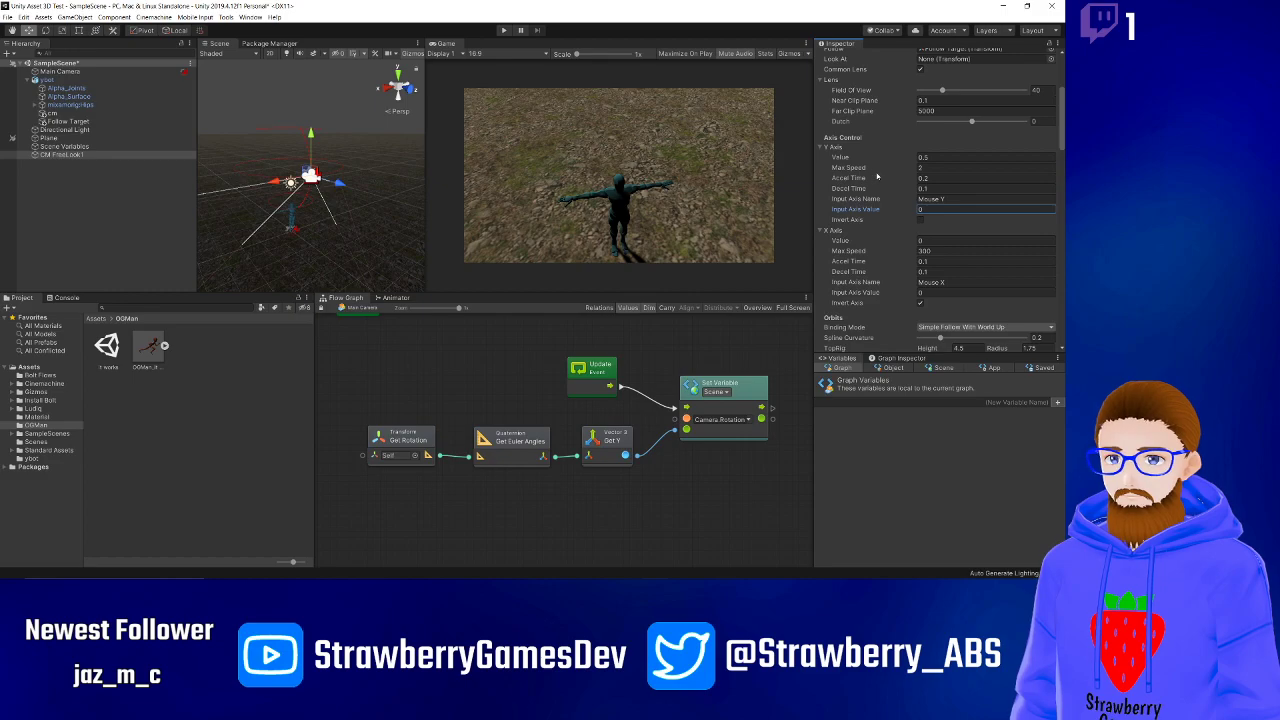
left_click(877, 170)
scroll(860, 176, "up", 3)
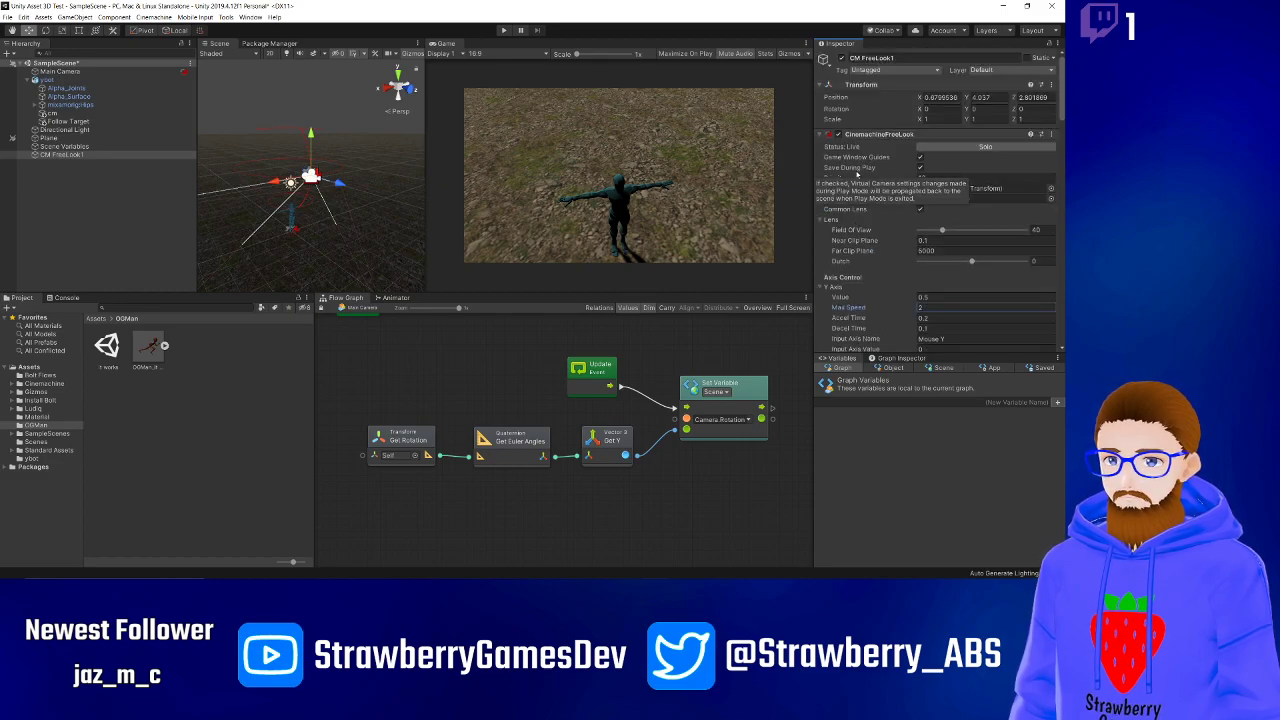
key("ctrl+y")
- Review the FreeLook camera's axis settings and playtest the scene to check how the camera orbits the character
scroll(860, 176, "down", 3)
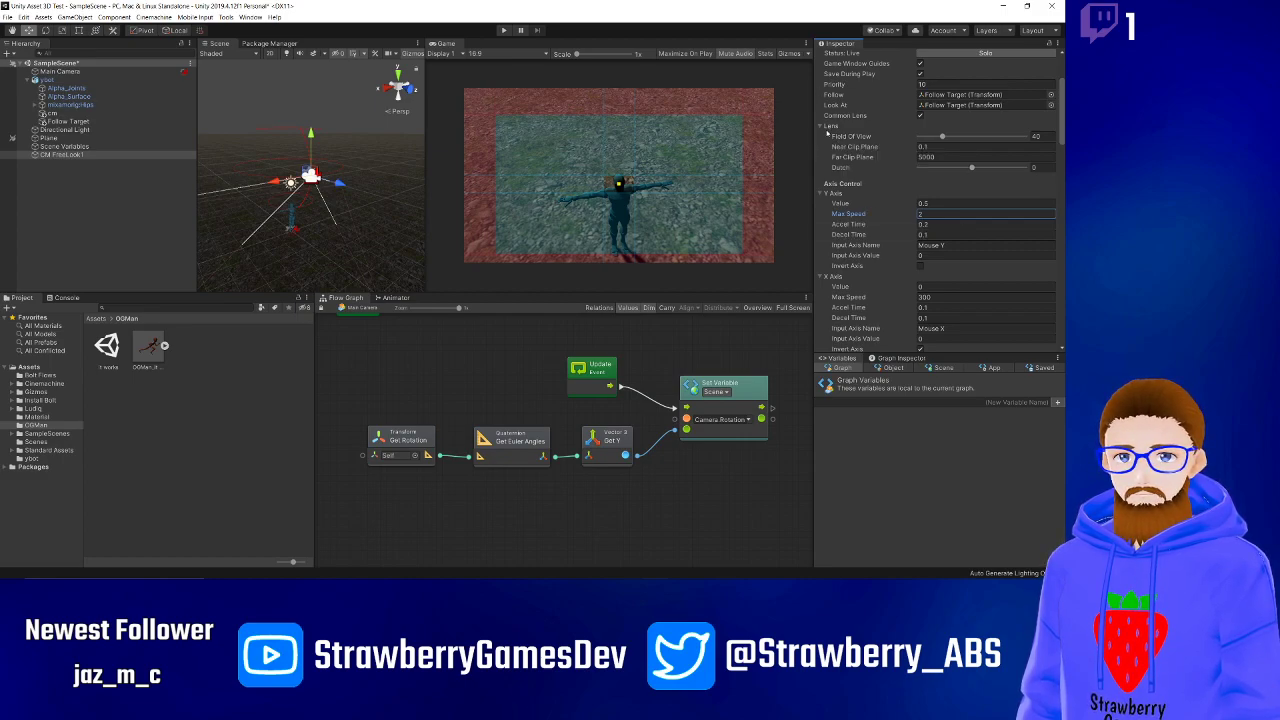
scroll(820, 152, "down", 2)
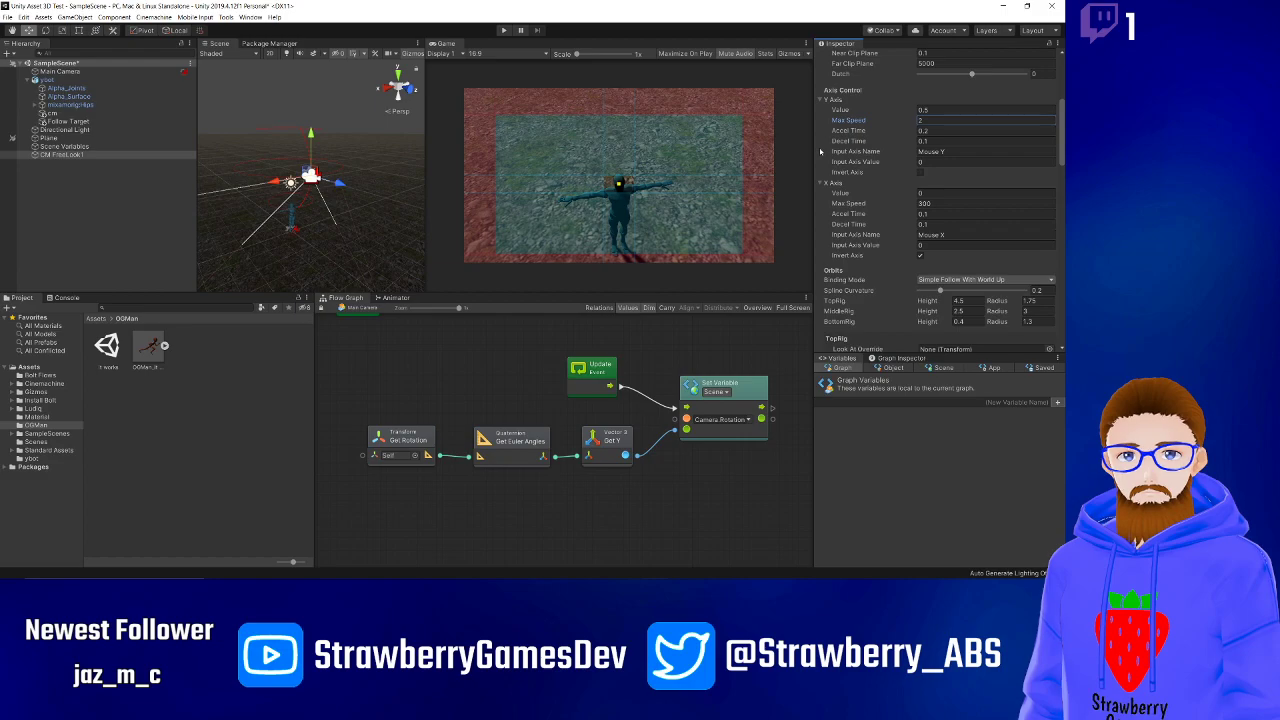
left_click(503, 30)
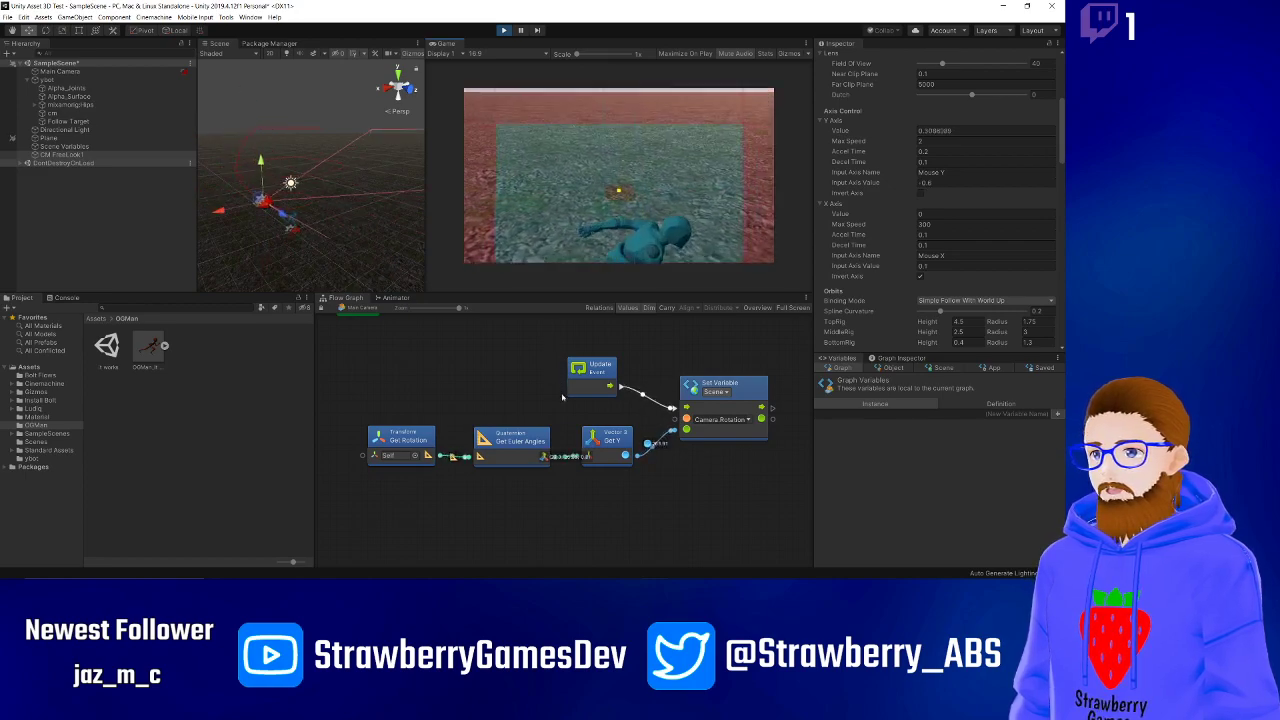
left_click(503, 30)
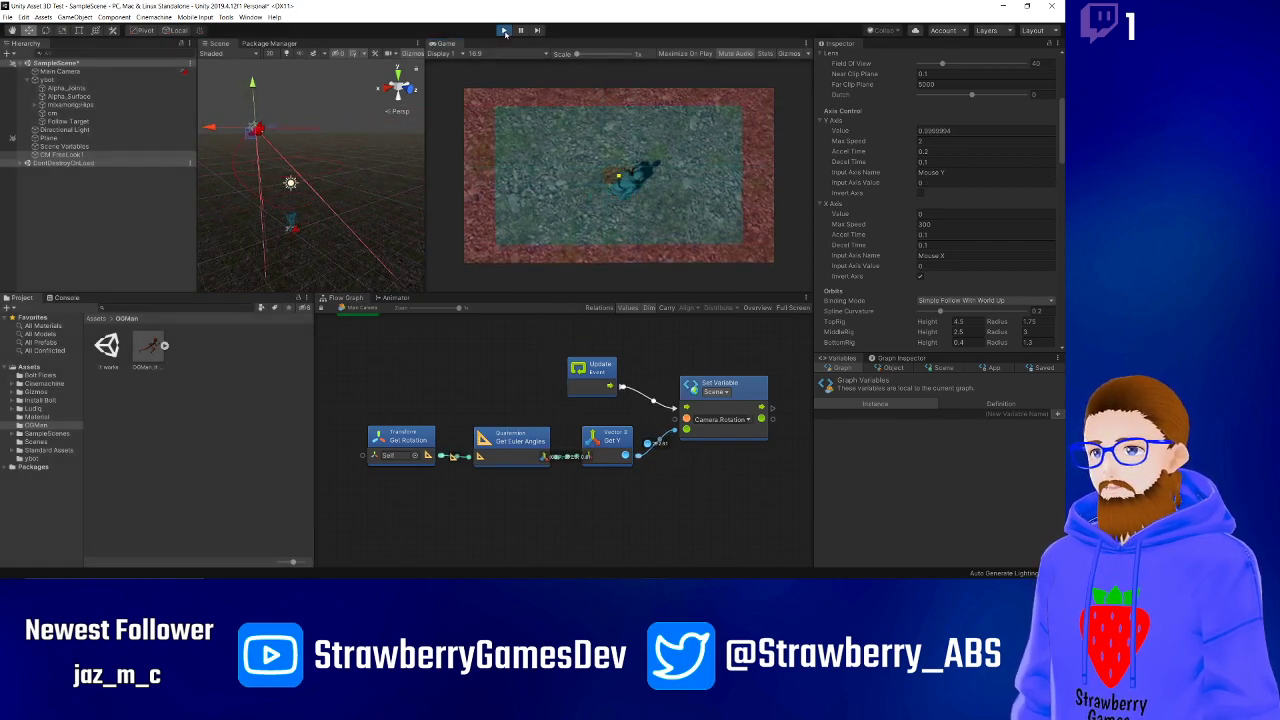
- Set the FreeLook camera's BottomRig orbit radius to 5.57 and playtest the scene
scroll(882, 230, "up", 3)
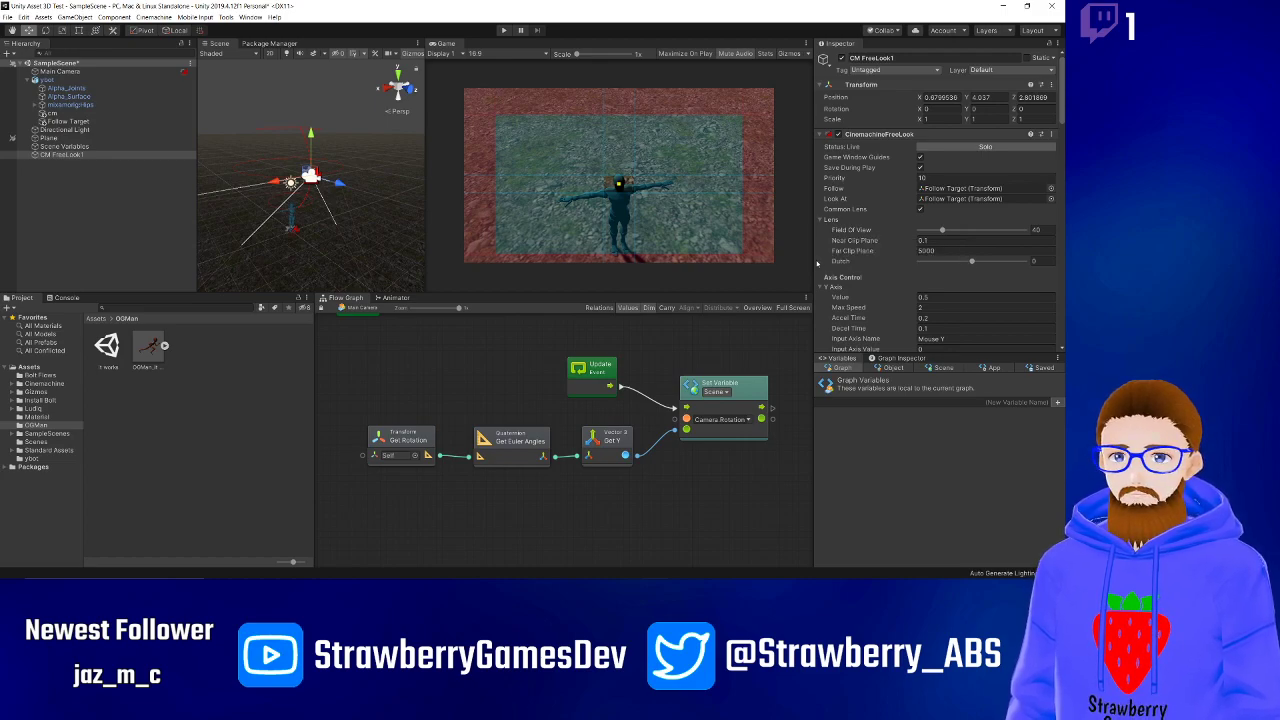
scroll(817, 263, "down", 5)
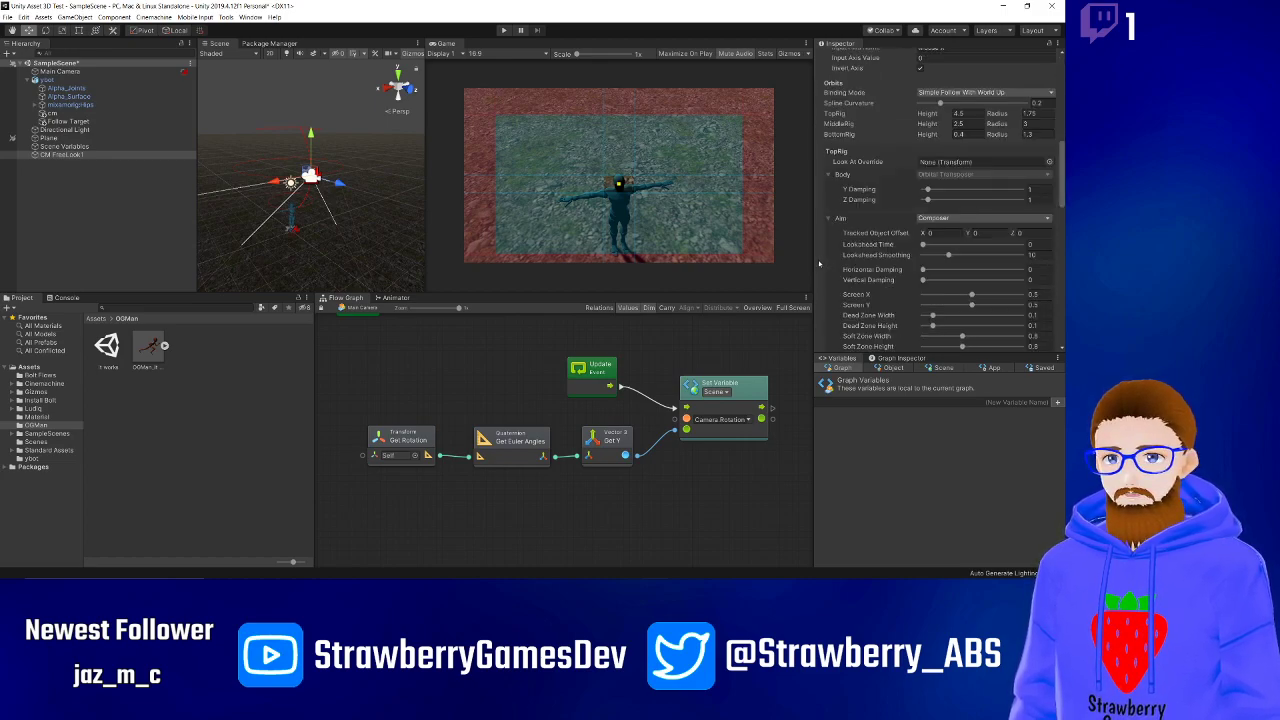
scroll(819, 263, "up", 3)
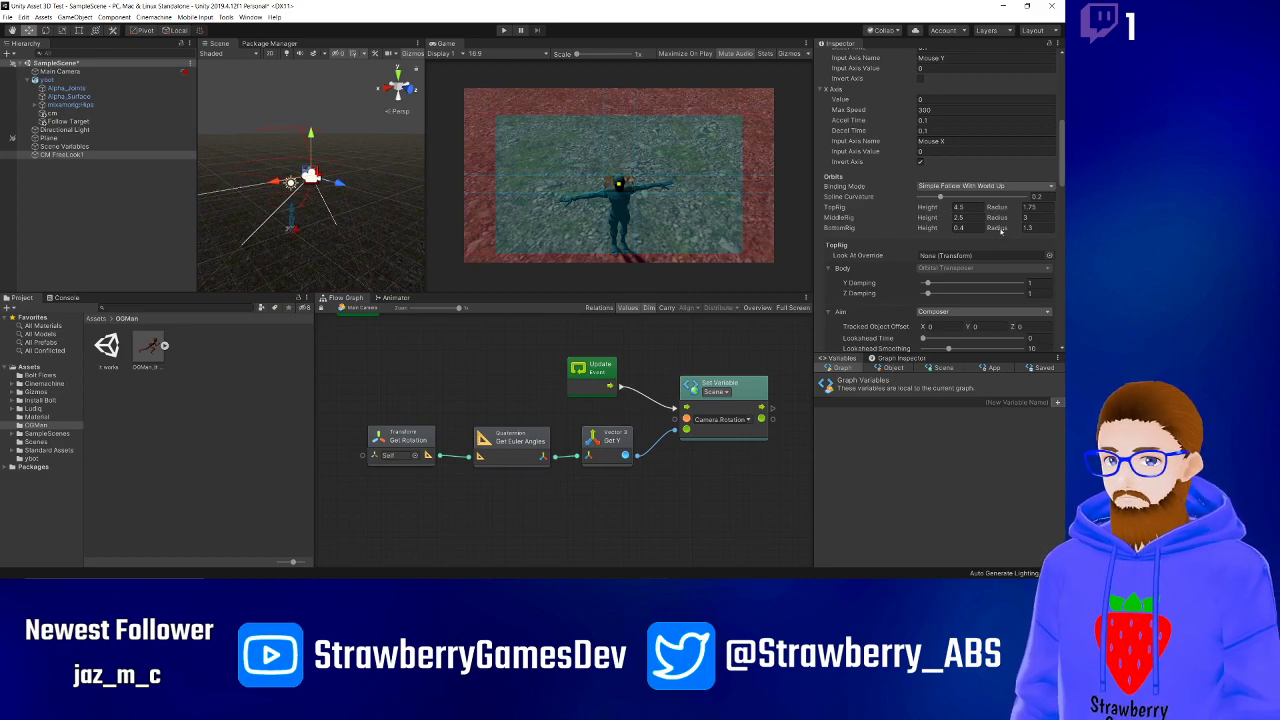
left_click_drag(1000, 230, 19, 237)
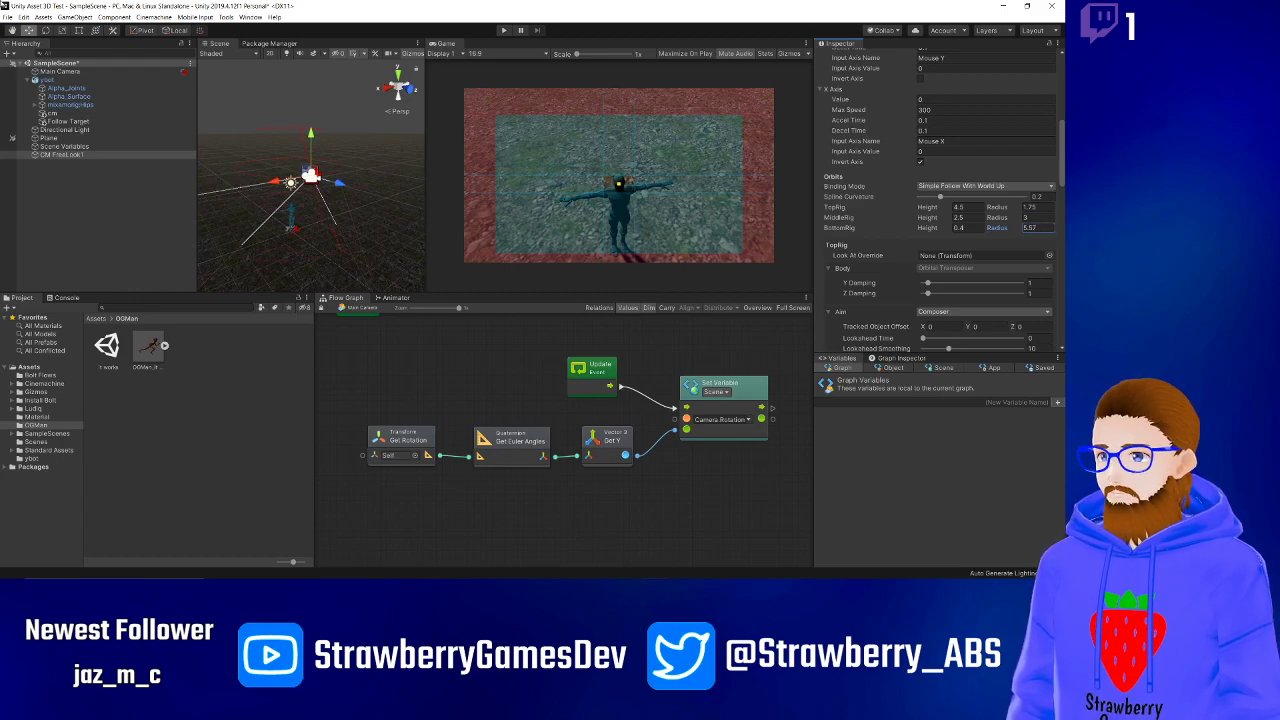
left_click(504, 30)
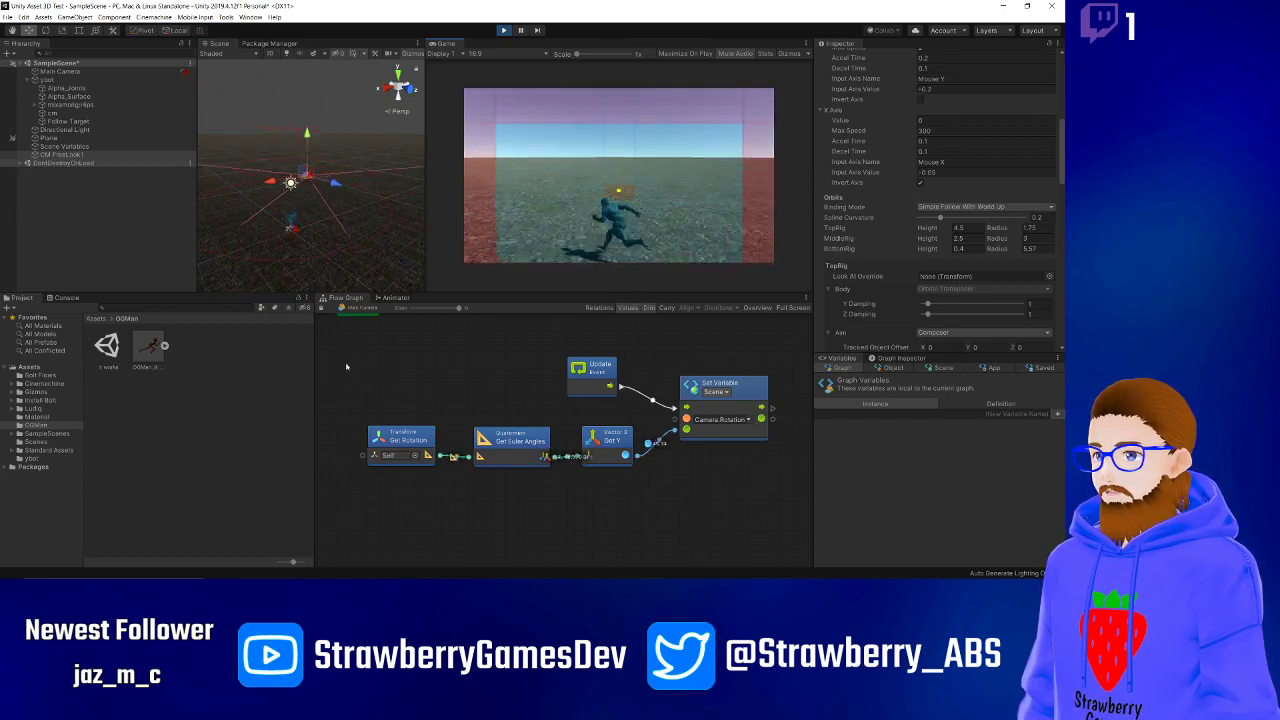
key("ctrl+p")
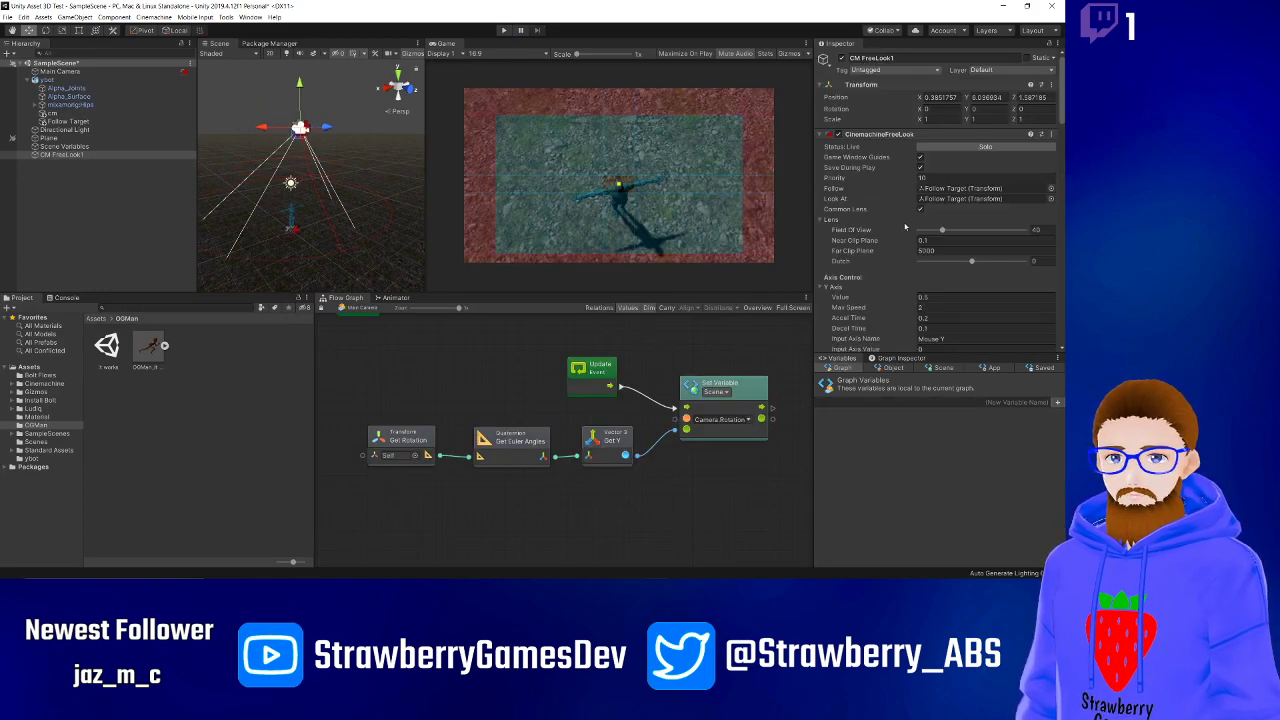
- Enable Invert Axis for the Y Axis, disable it for the X Axis, and playtest the FreeLook camera
scroll(900, 225, "down", 3)
left_click(921, 268)
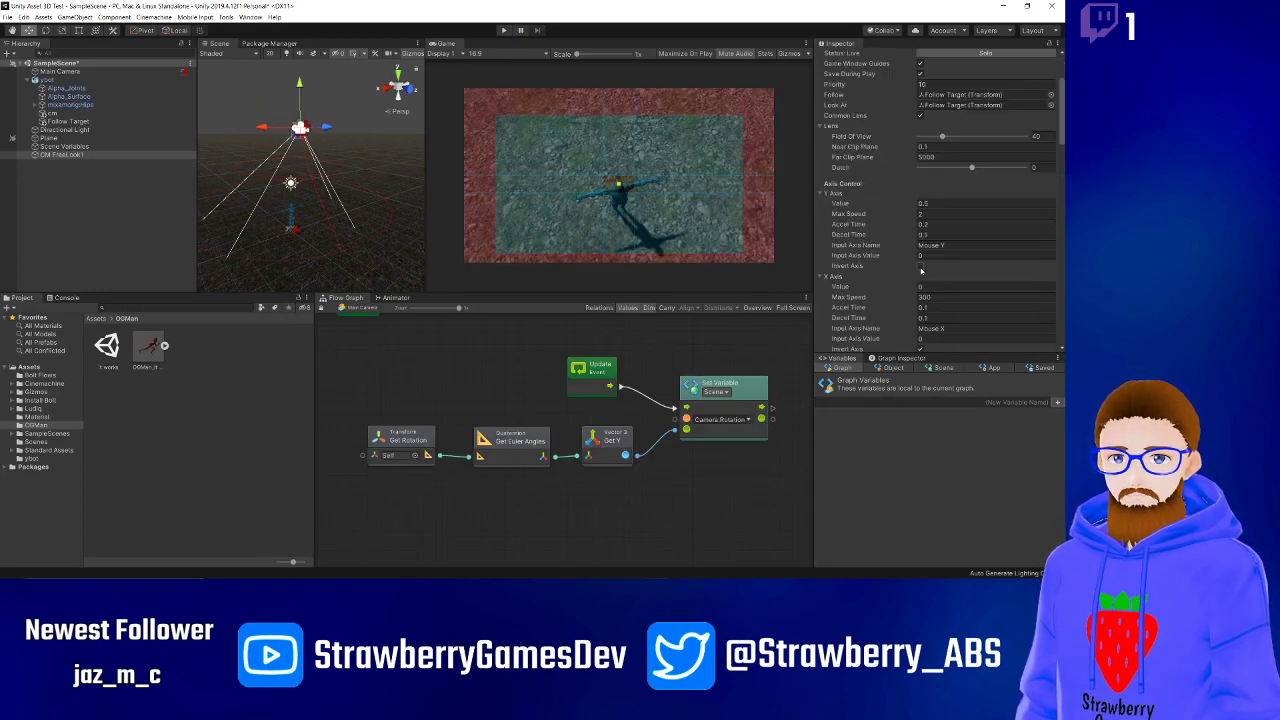
scroll(912, 273, "down", 3)
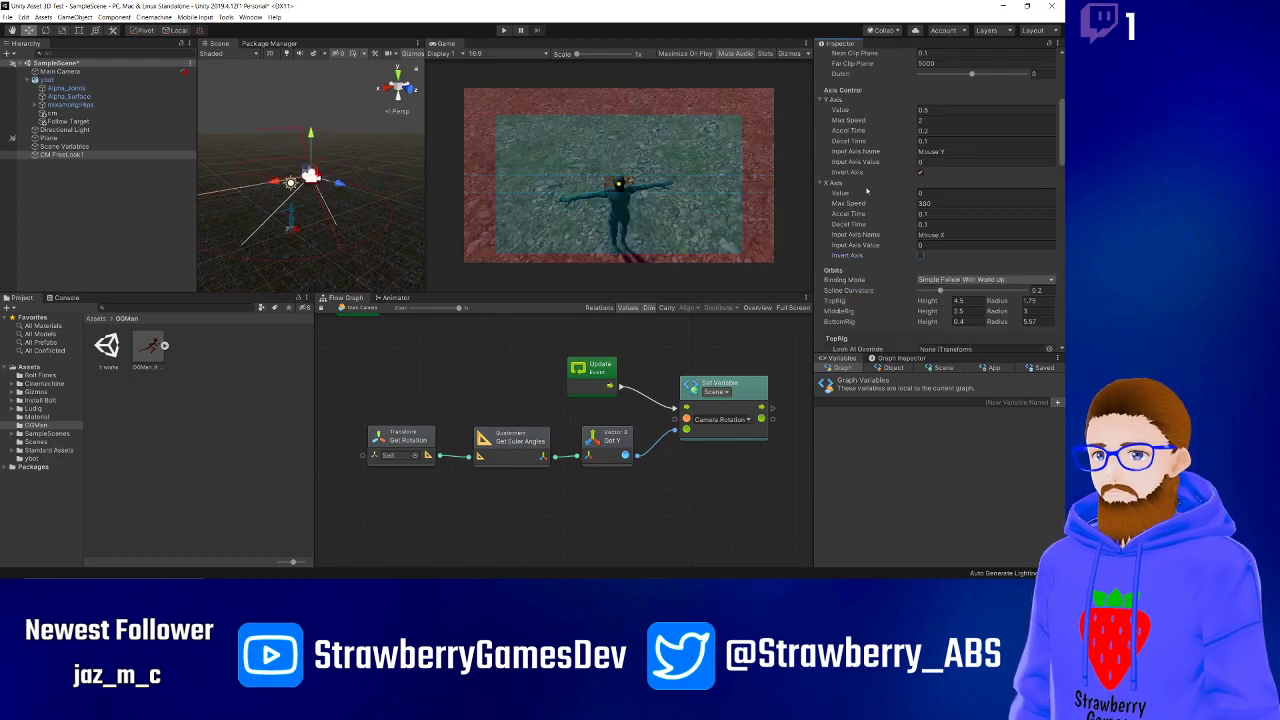
key("ctrl+p")
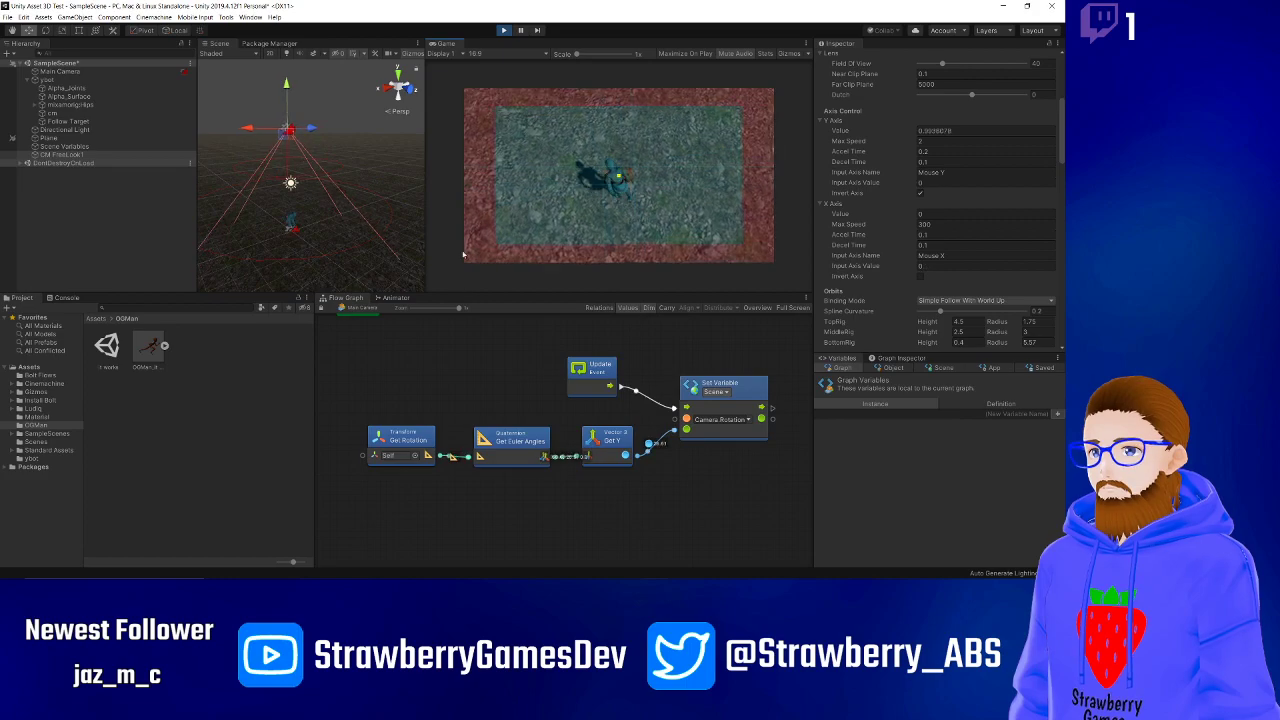
key("w")
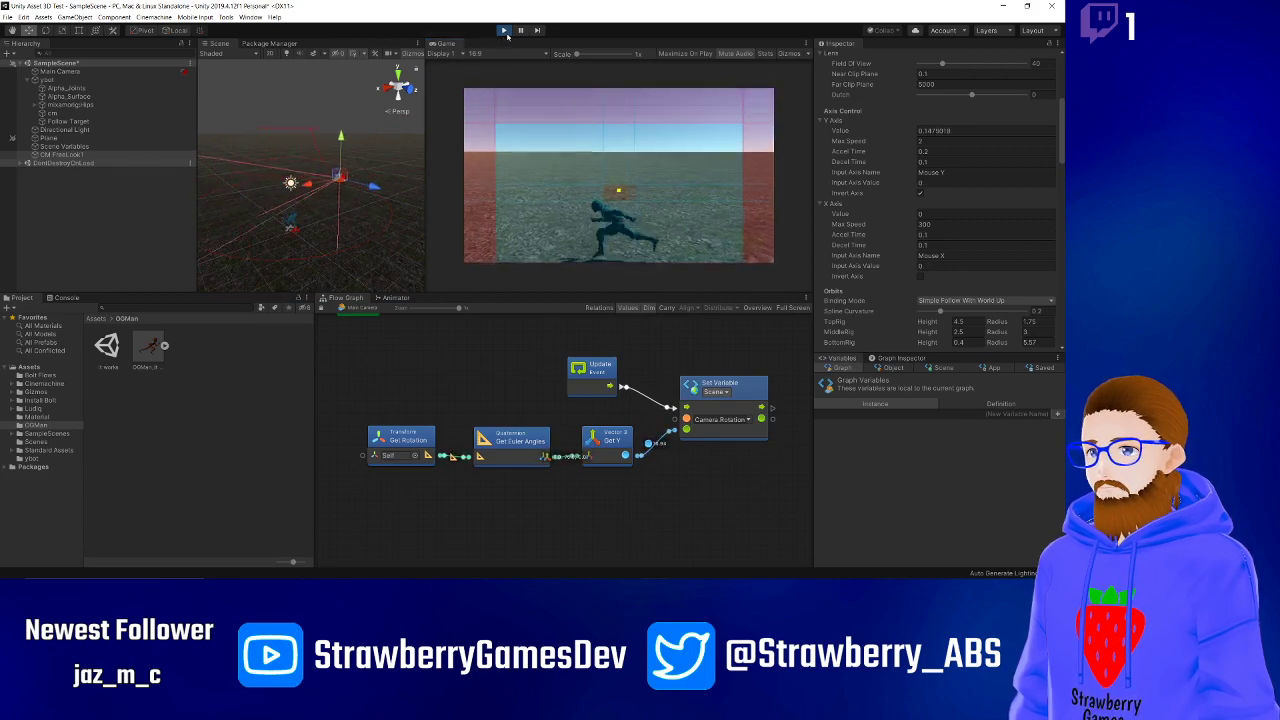
key("ctrl+p")
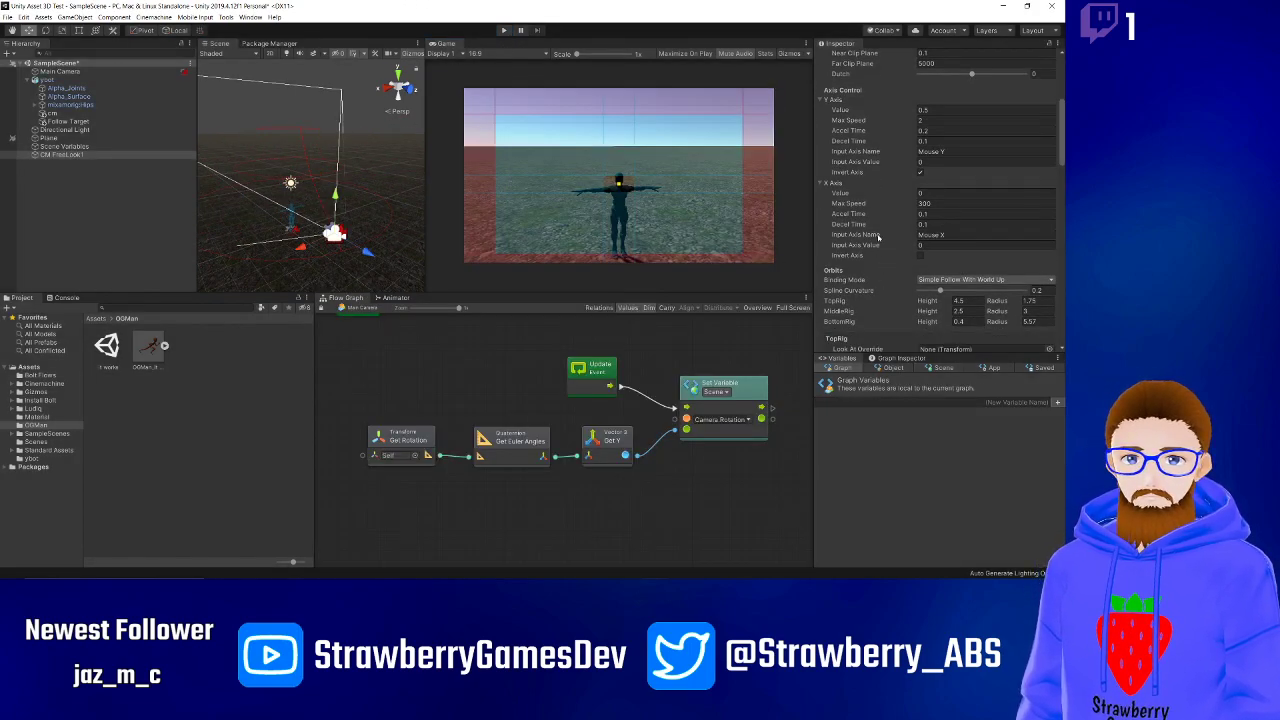
- Widen the Scene view and bring the ybot character into close view
scroll(879, 238, "down", 5)
scroll(881, 241, "up", 3)
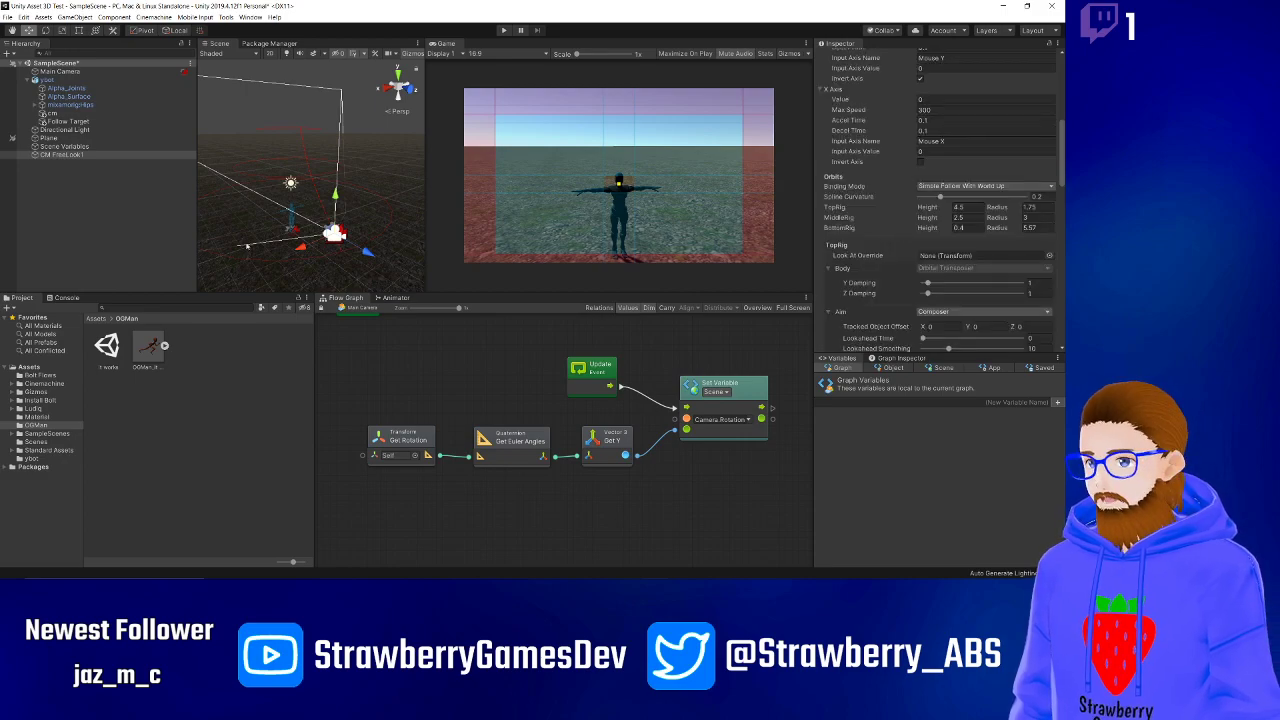
left_click_drag(428, 224, 692, 215)
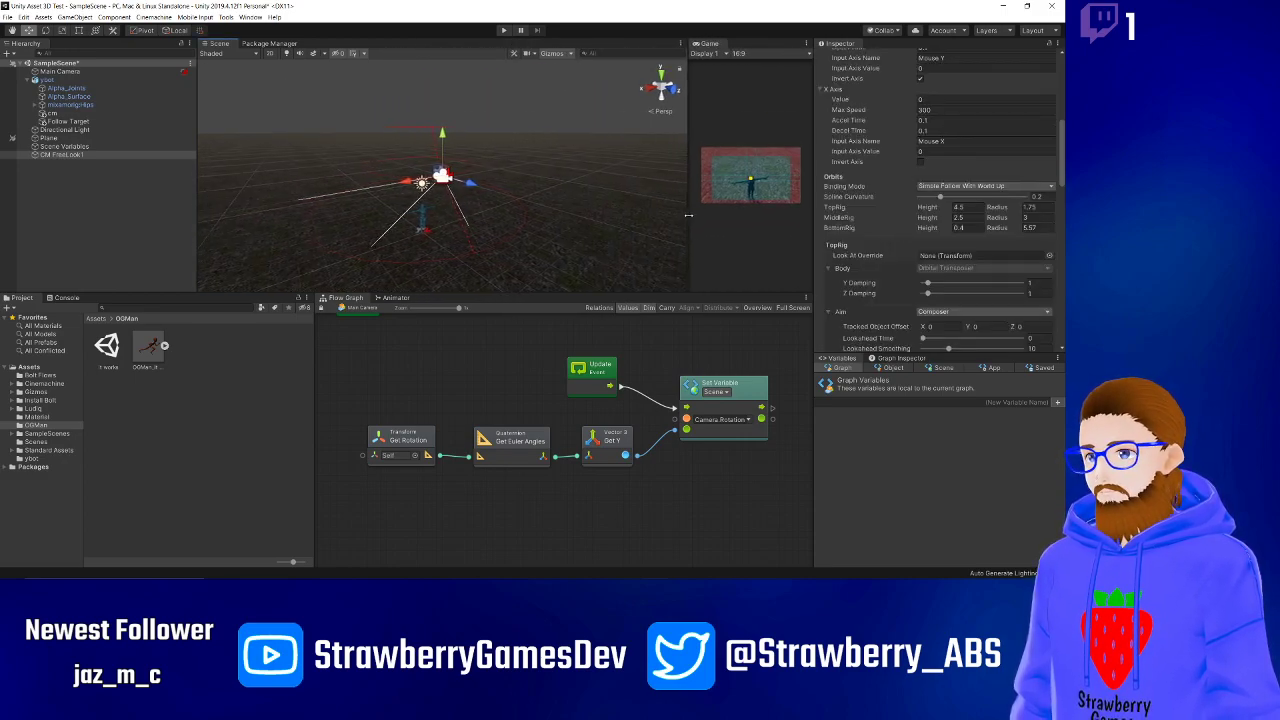
scroll(407, 212, "up", 5)
scroll(407, 212, "down", 2)
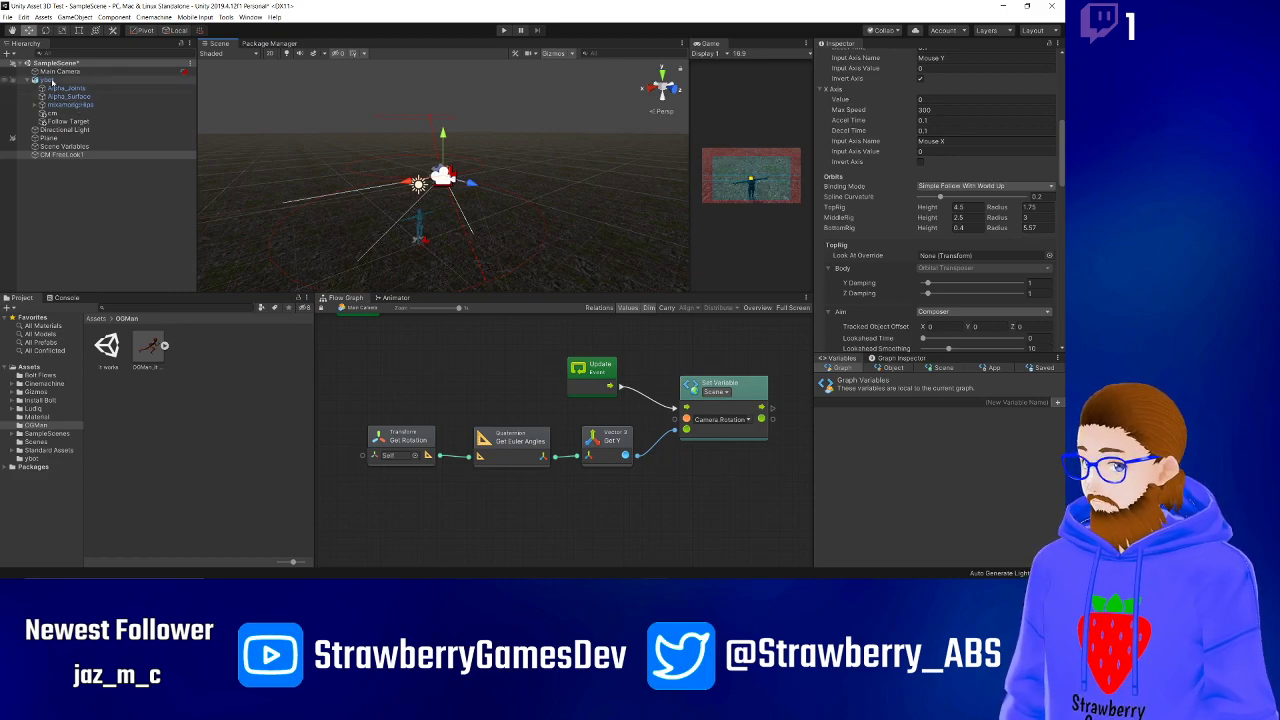
left_click(50, 80)
scroll(360, 199, "up", 2)
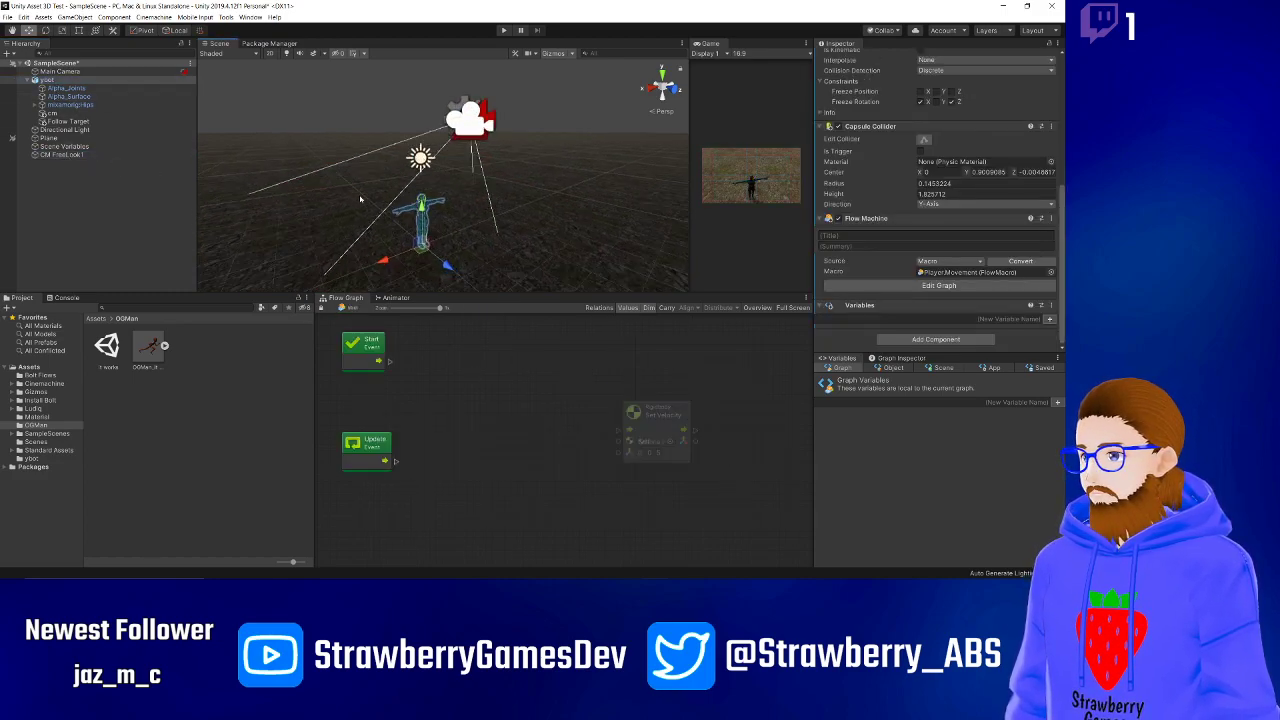
scroll(360, 199, "up", 2)
- Set the FreeLook camera's BottomRig orbit to a radius of 4.14 and a height of 0.1
left_click(60, 154)
scroll(418, 190, "down", 3)
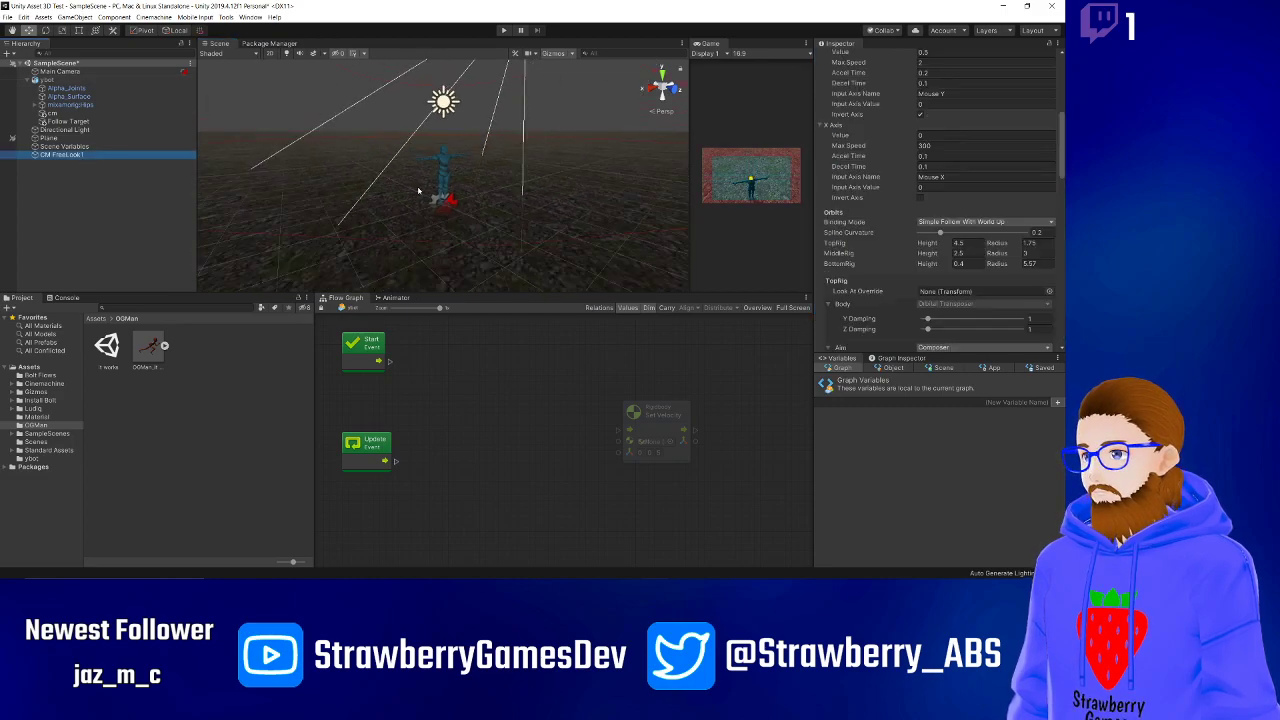
scroll(418, 190, "down", 3)
scroll(427, 193, "up", 4)
scroll(430, 192, "down", 3)
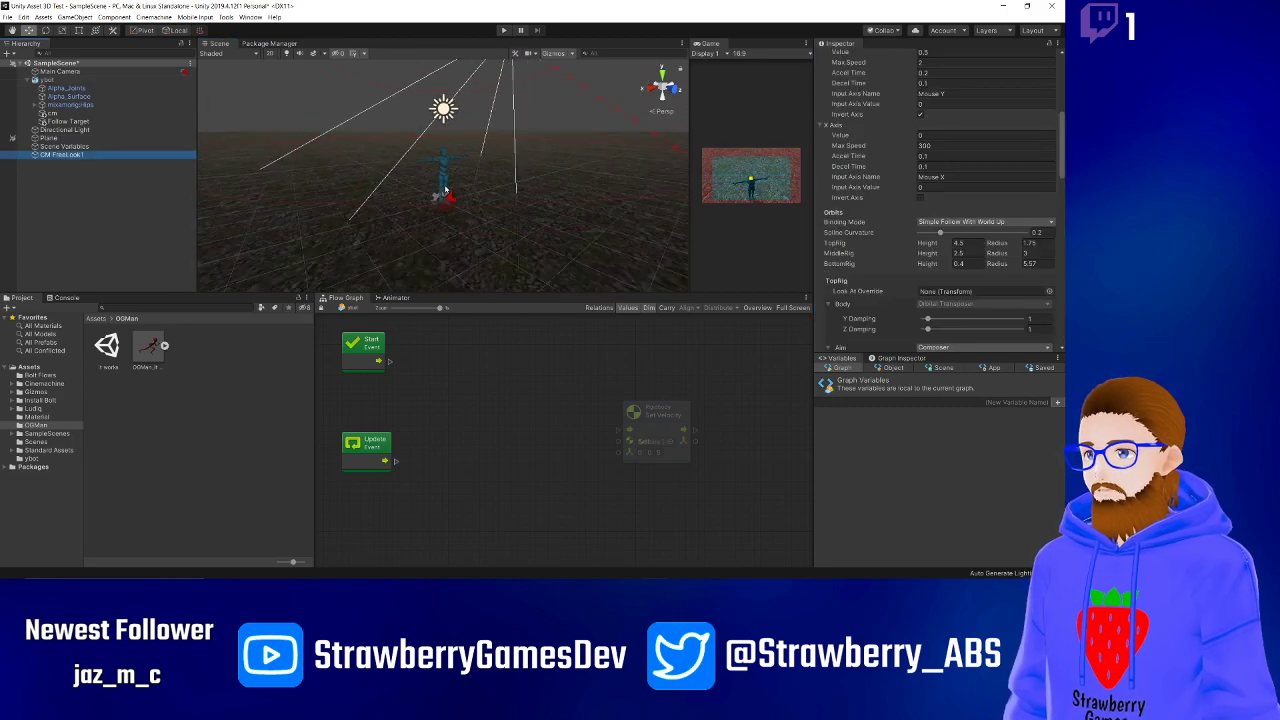
left_click_drag(1000, 265, 926, 267)
left_click(966, 264)
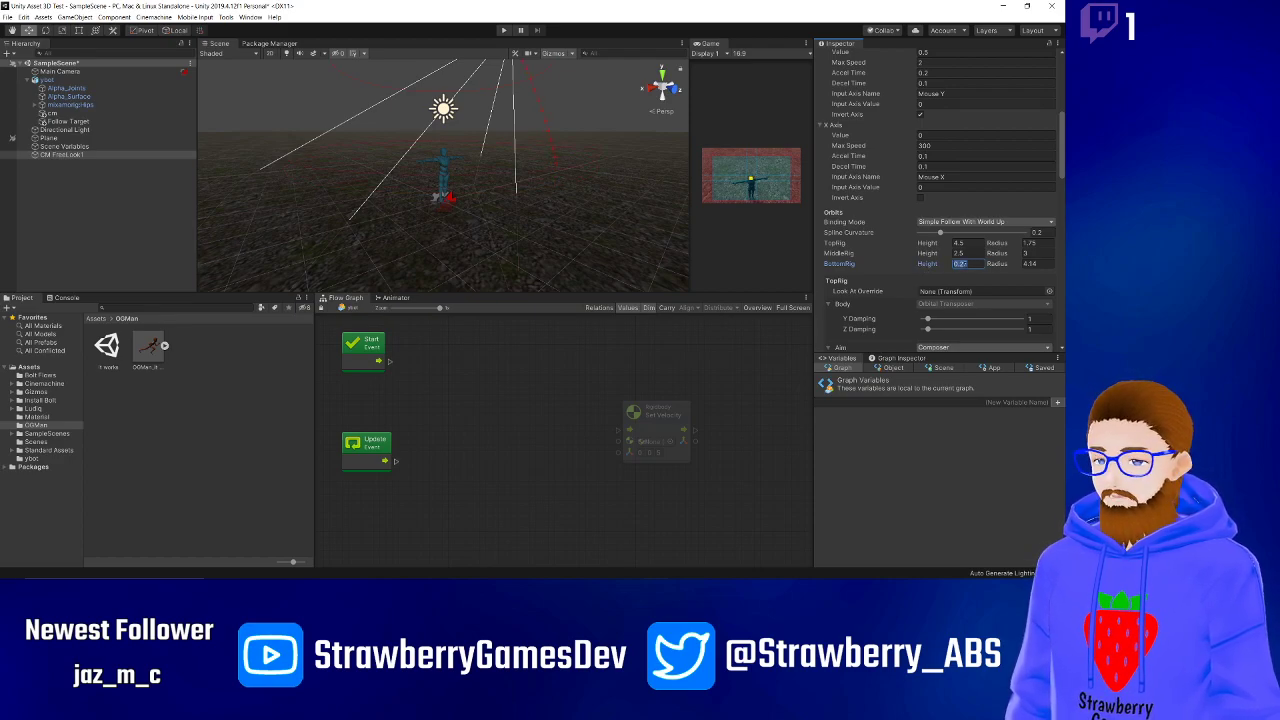
type(".1")
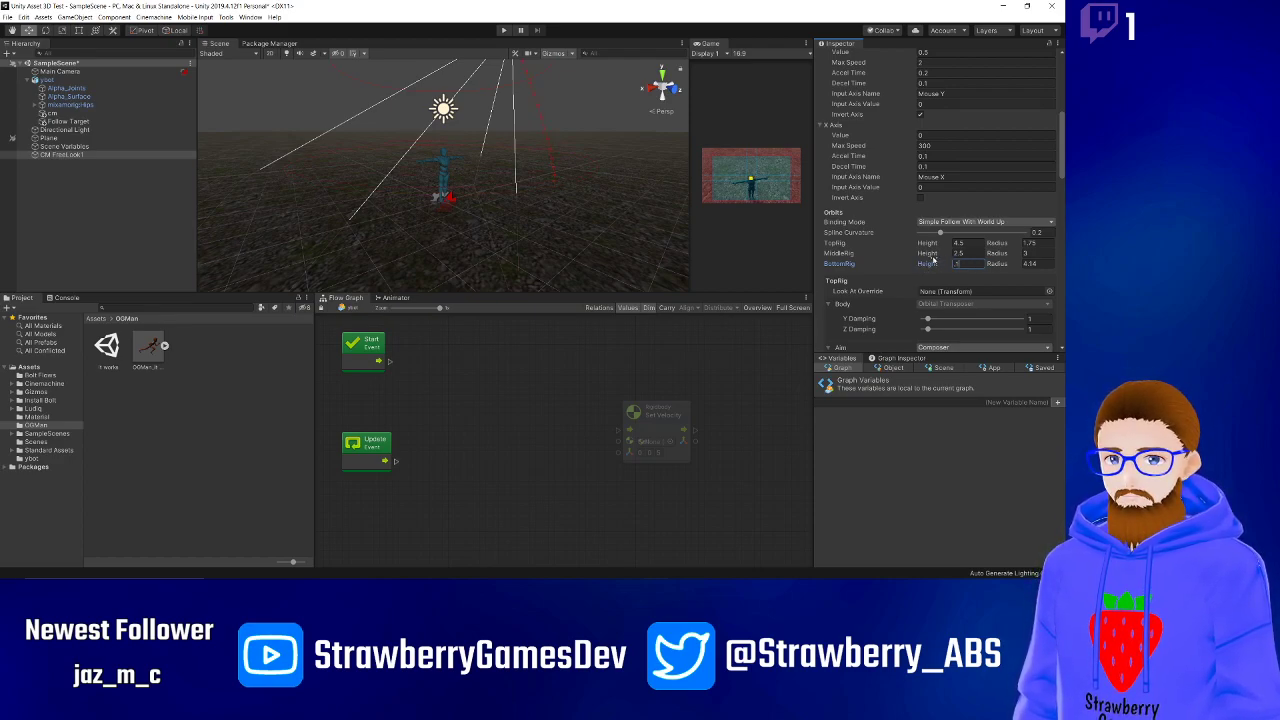
- Raise the ybot character slightly above the ground to a Y position of 0.17
left_click(447, 171)
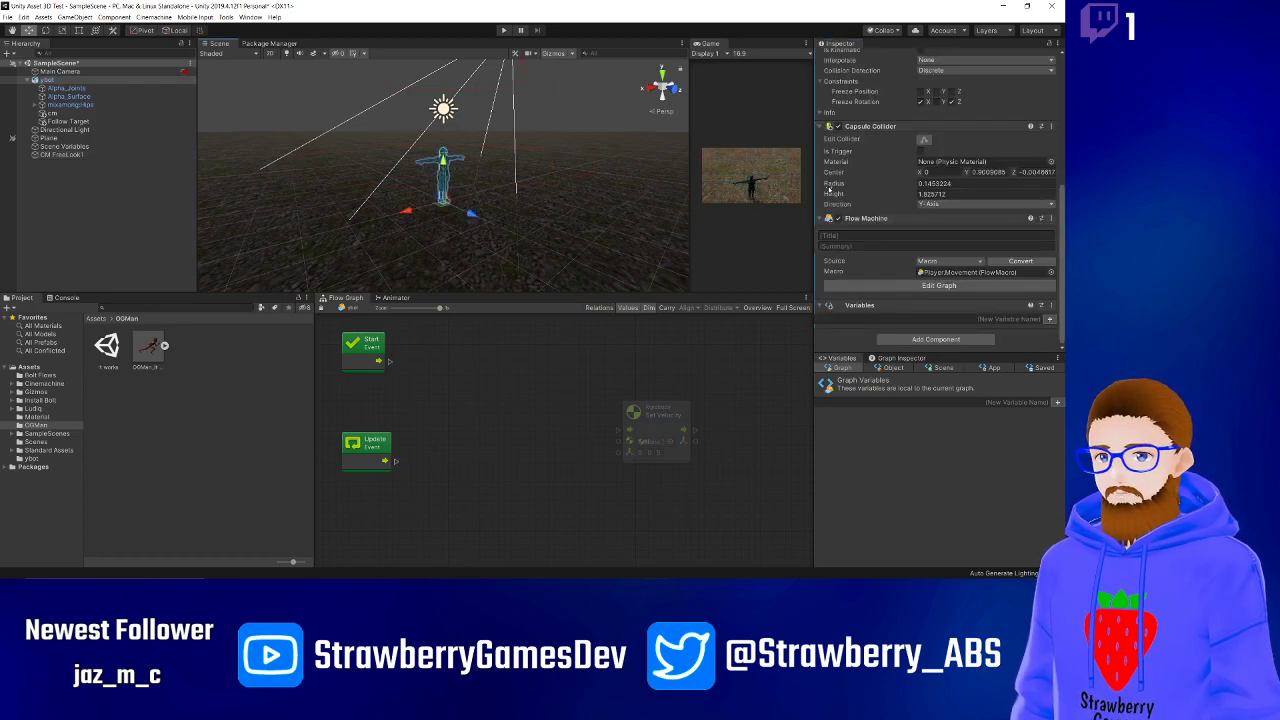
left_click_drag(444, 164, 444, 160)
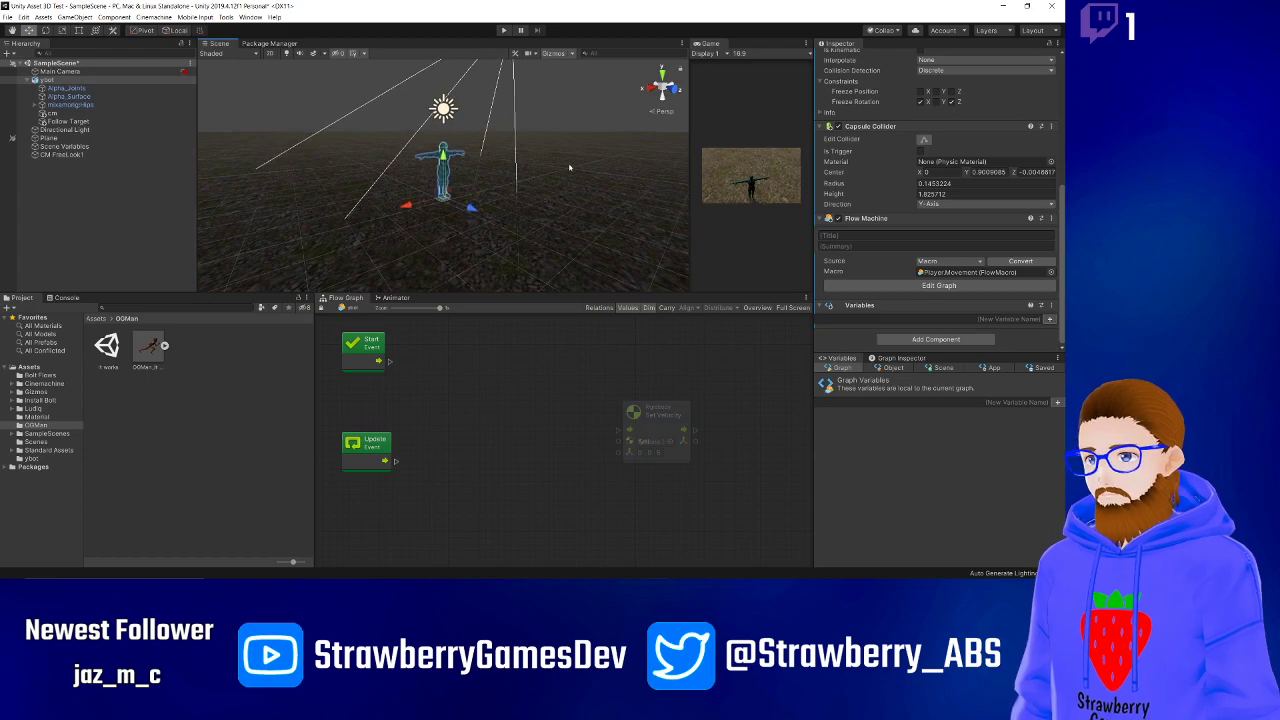
scroll(912, 196, "up", 5)
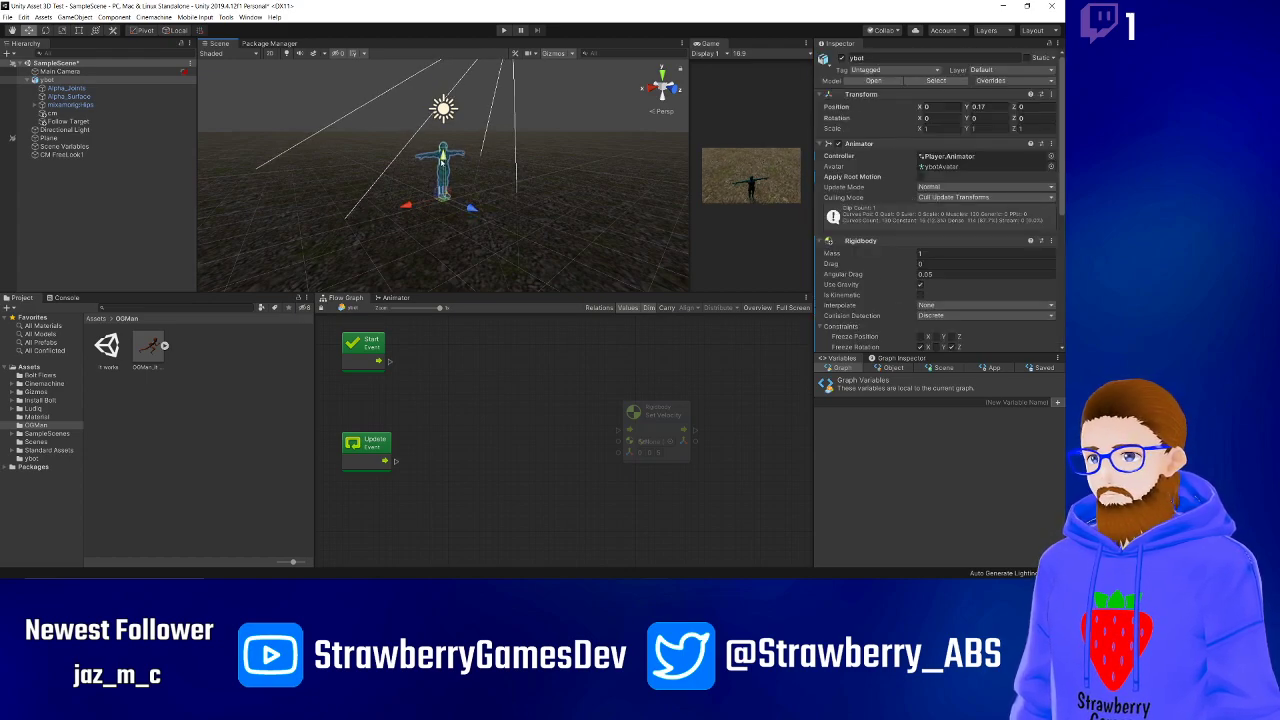
left_click_drag(443, 160, 443, 138)
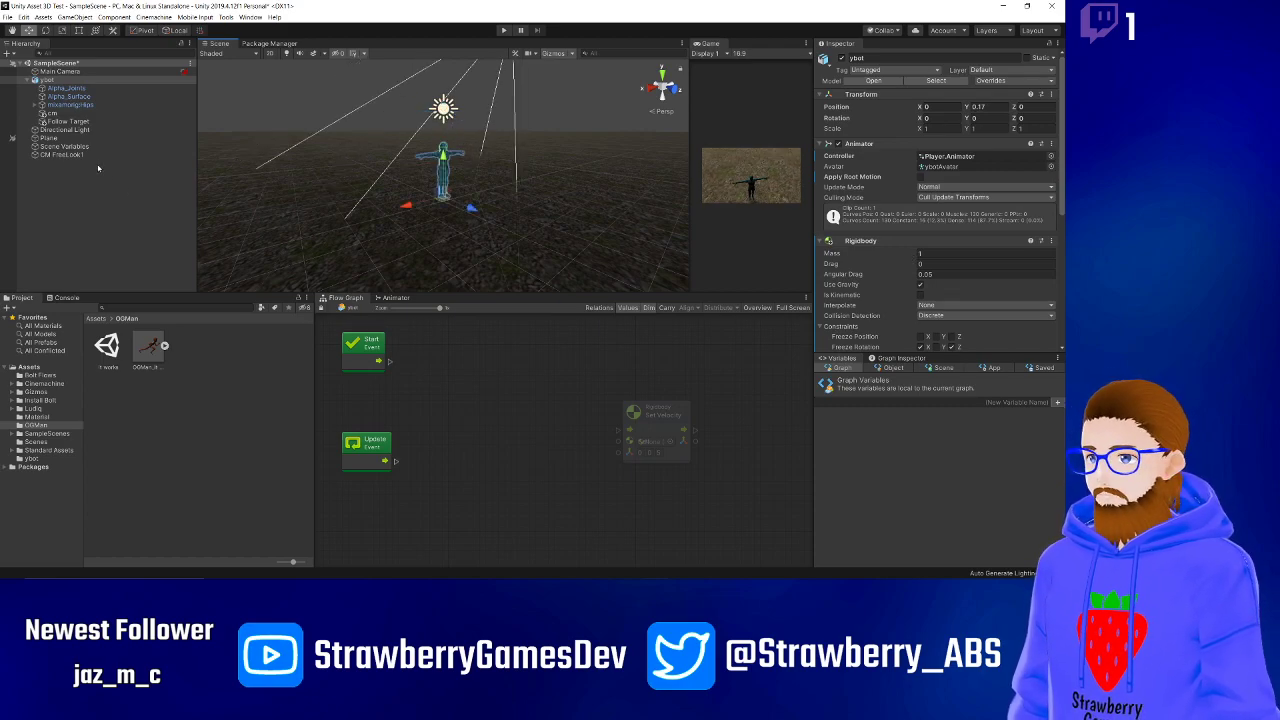
- Set the FreeLook camera's MiddleRig orbit height to 1.4
left_click(90, 155)
scroll(897, 260, "down", 8)
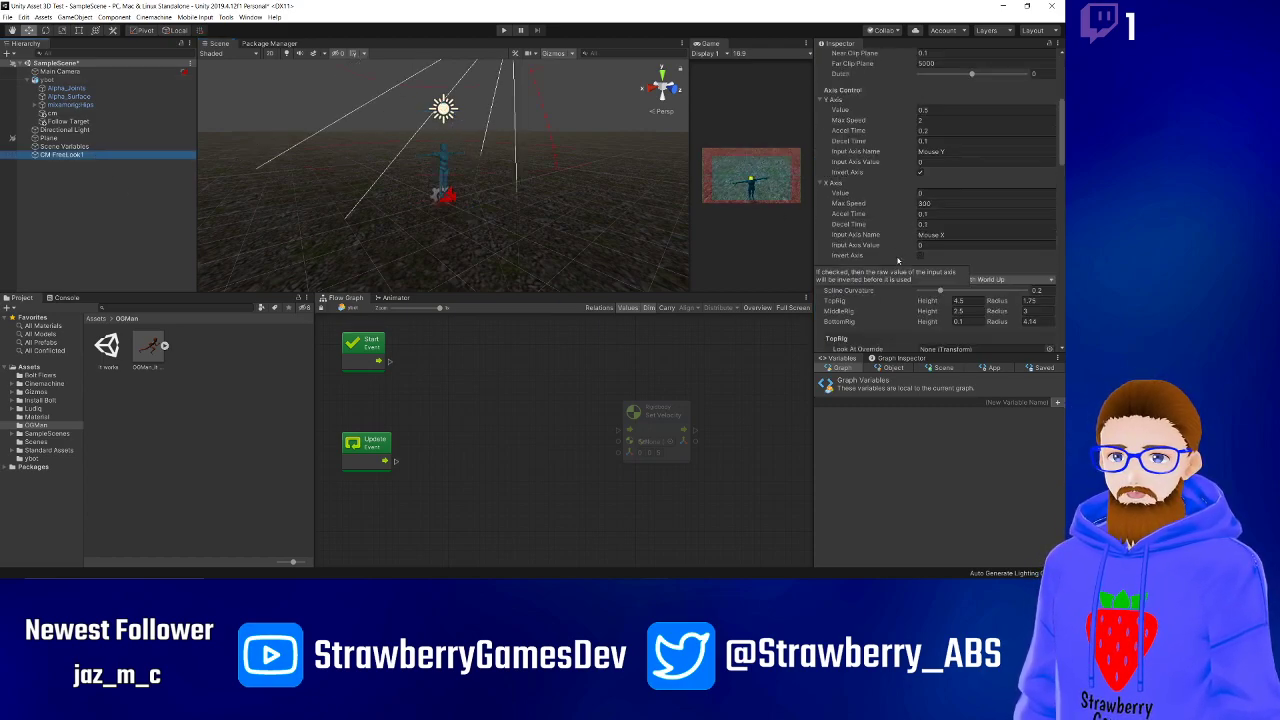
scroll(897, 260, "down", 3)
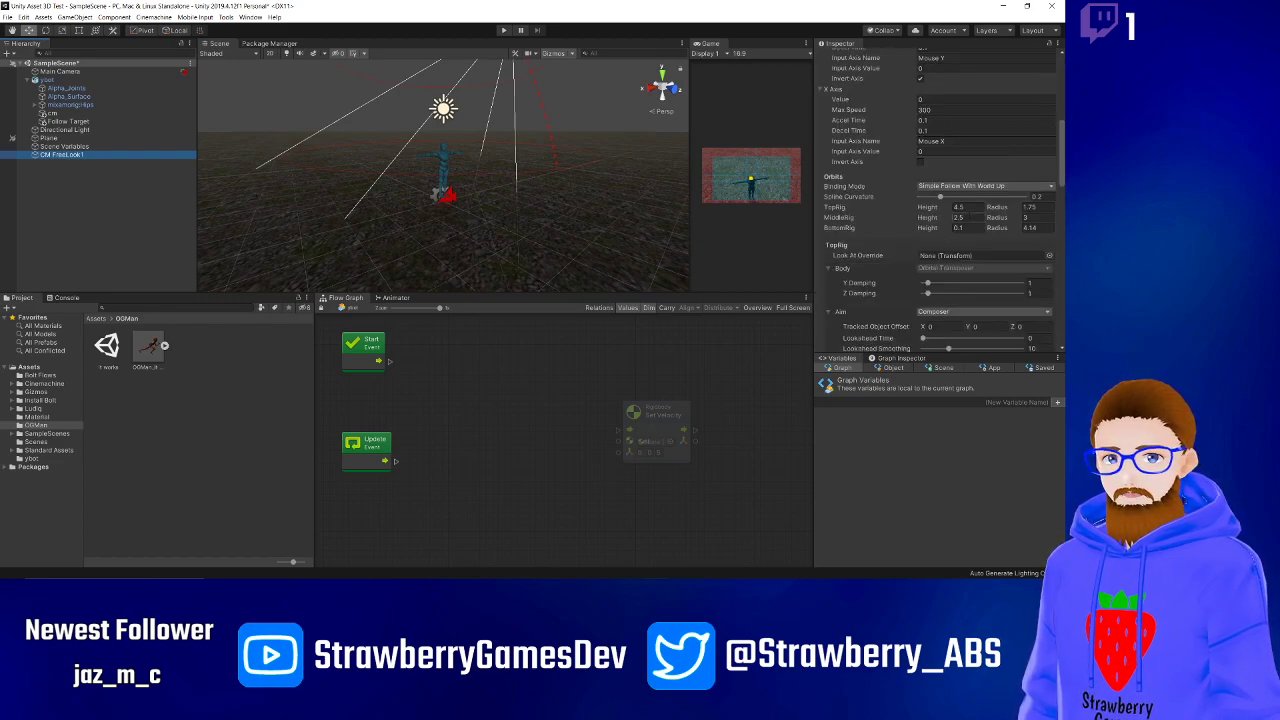
left_click(958, 217)
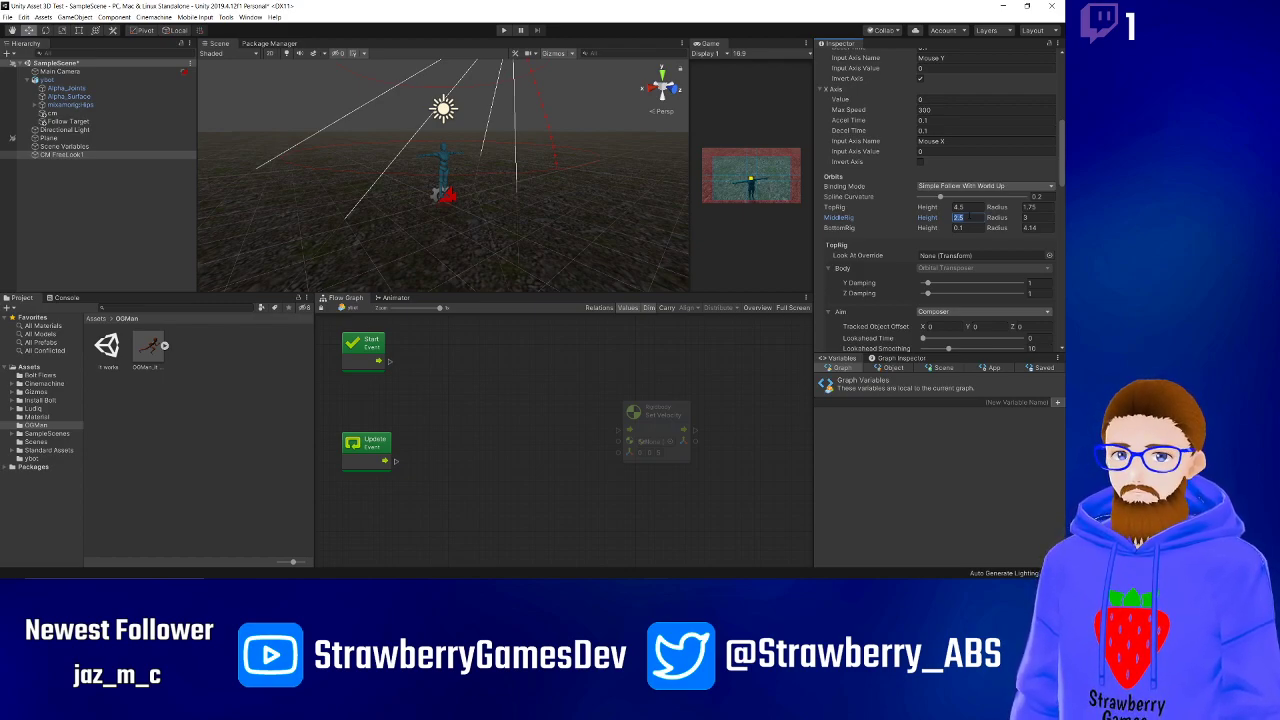
type("1.4")
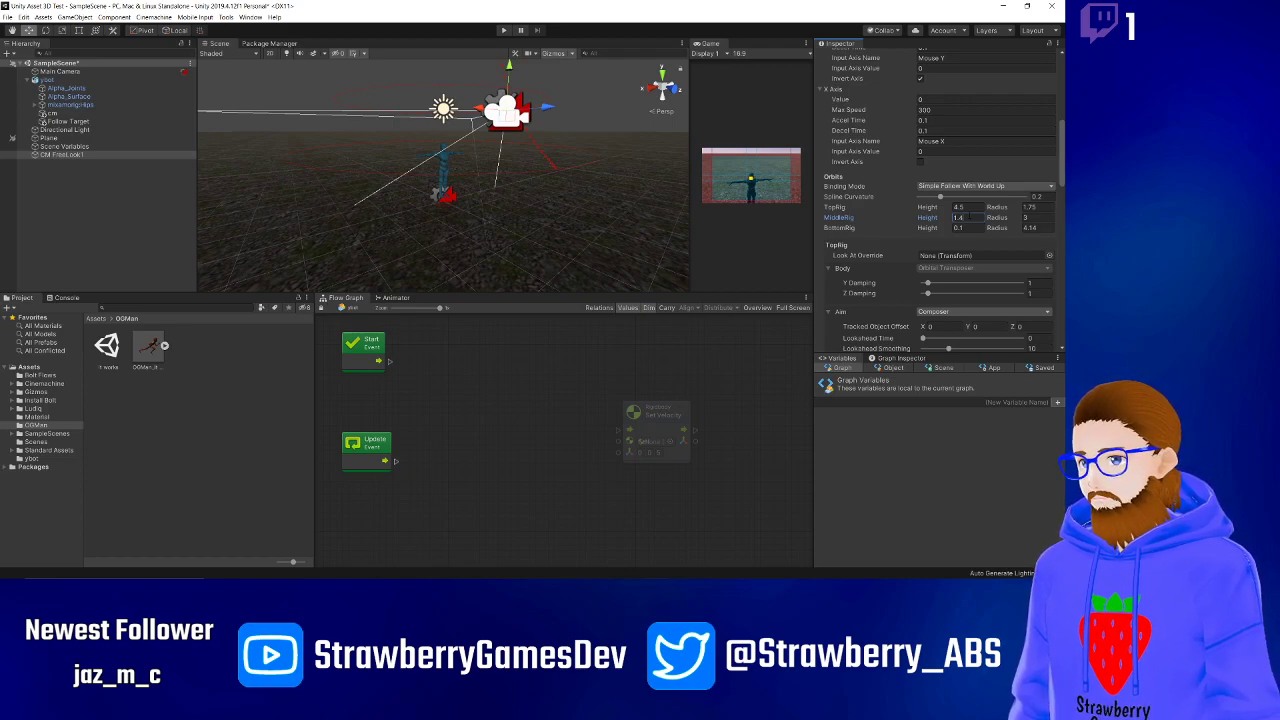
- Set the FreeLook camera's TopRig orbit height to 2 and inspect the orbit around the character
left_click(958, 207)
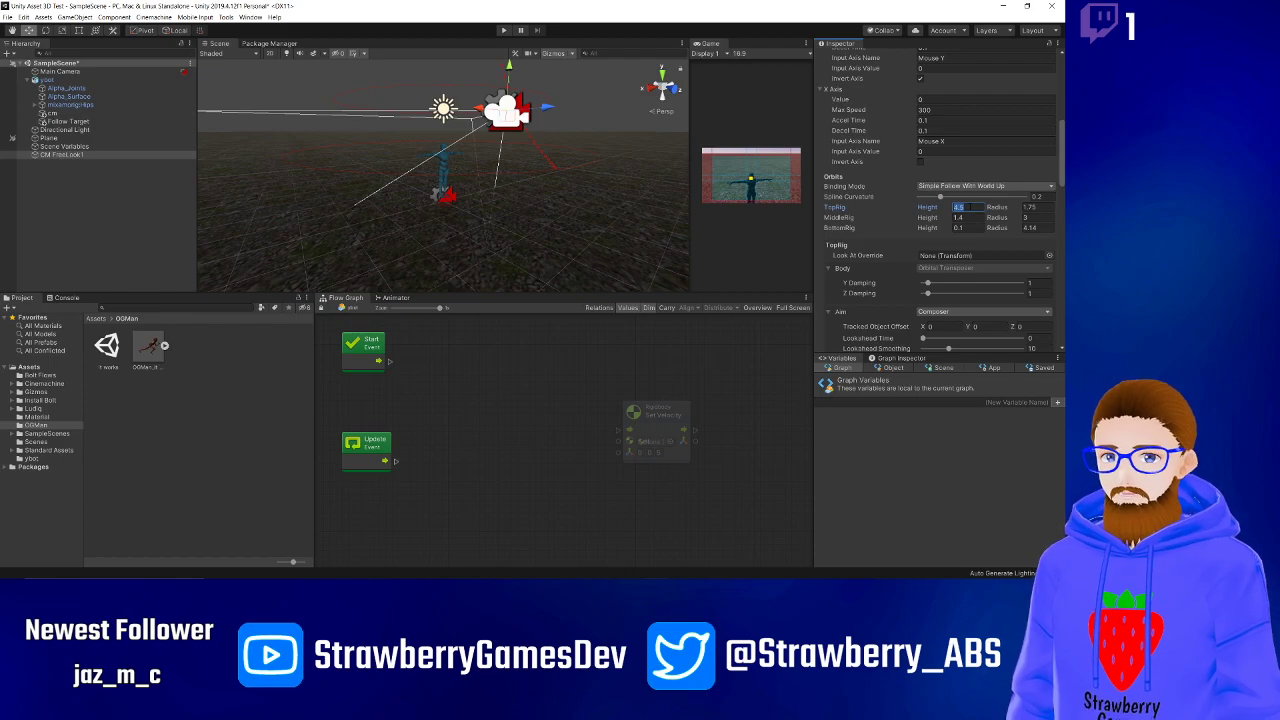
type("2")
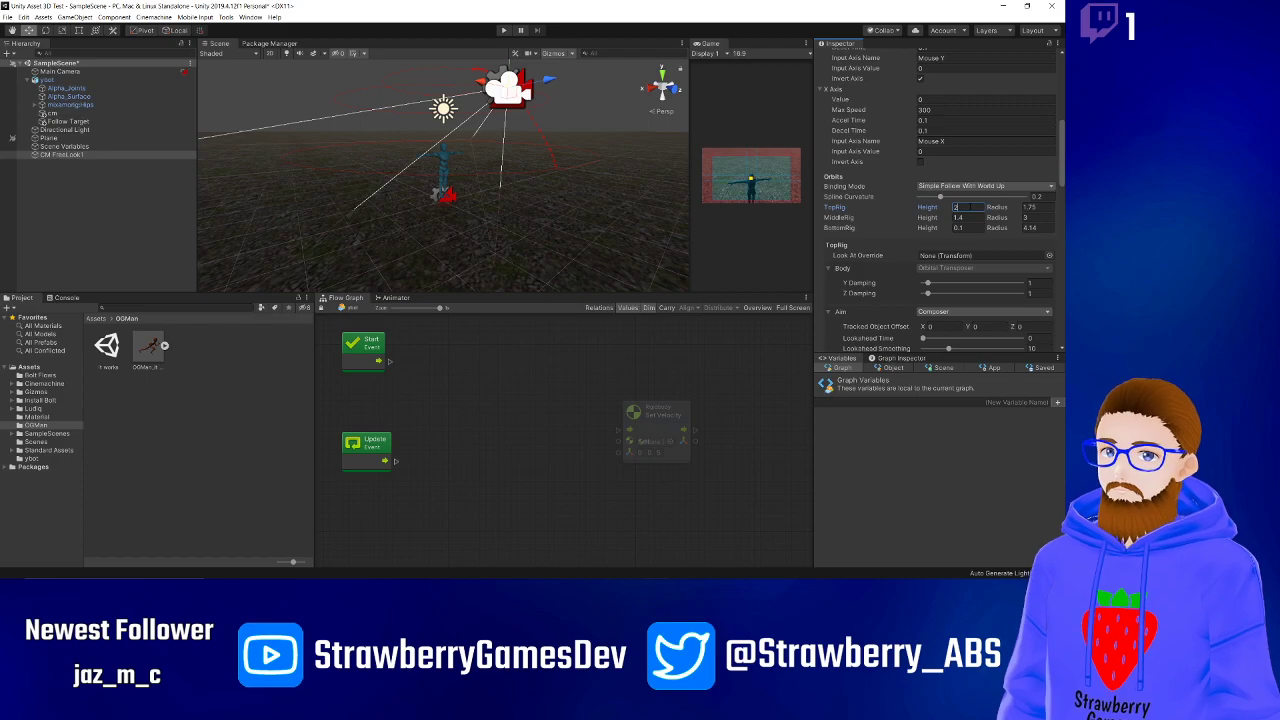
right_click_drag(466, 188, 450, 150)
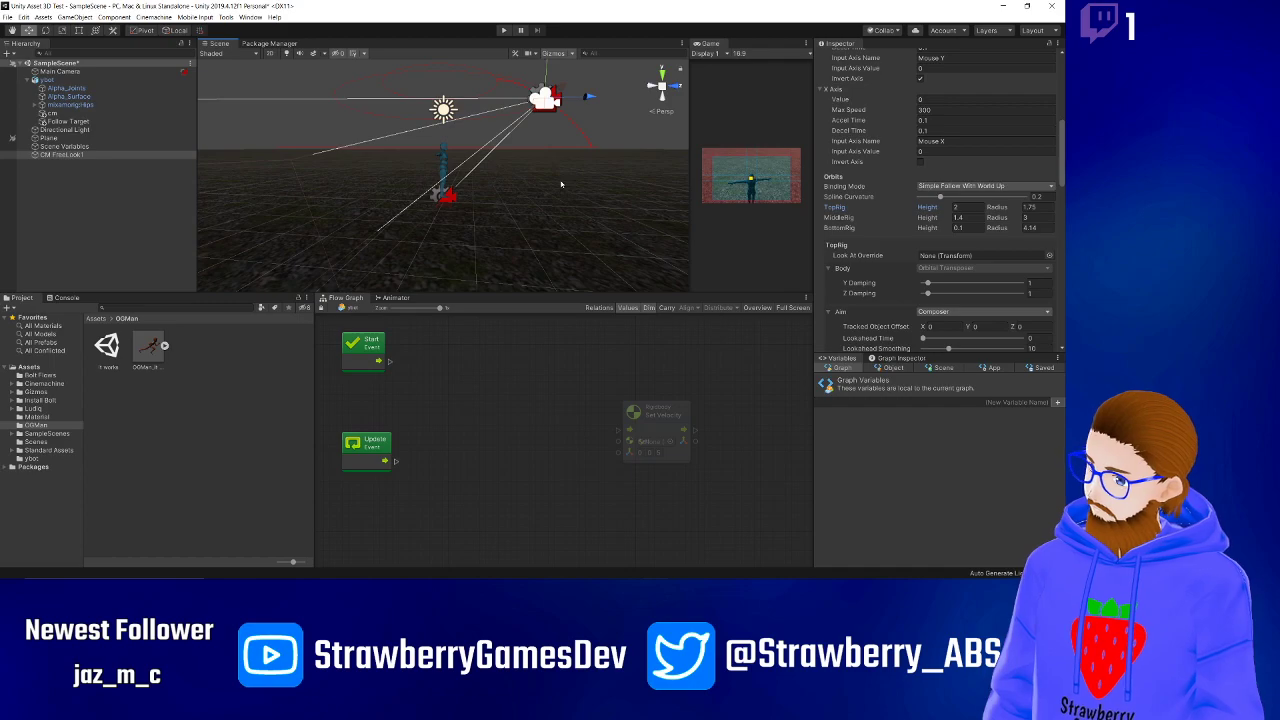
- Try a different Spline Curvature for the FreeLook orbits and undo the change
scroll(891, 158, "up", 10)
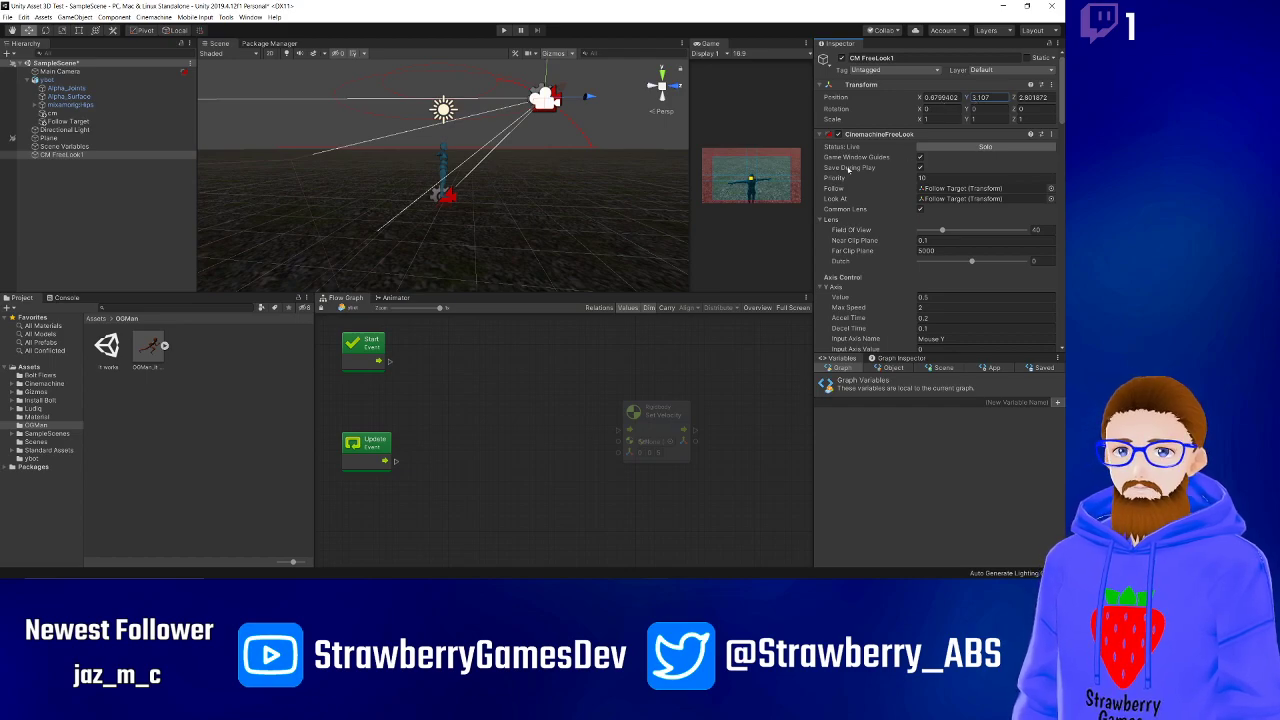
scroll(846, 176, "down", 6)
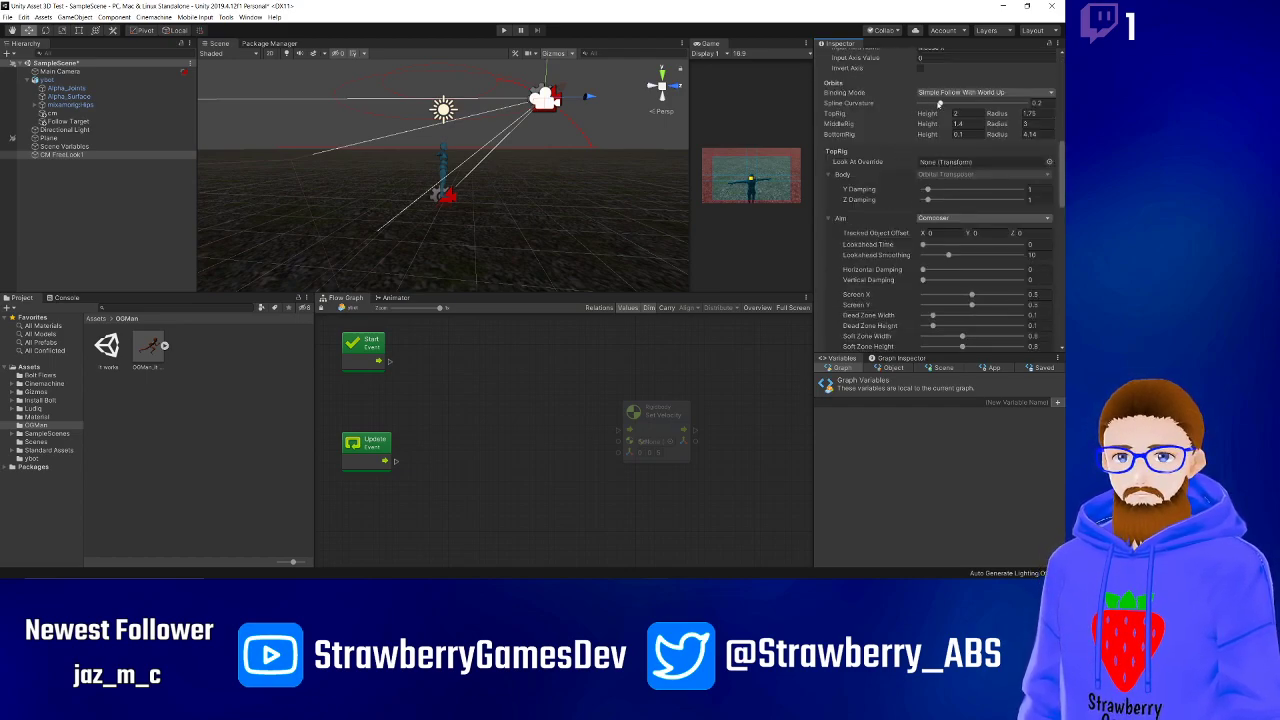
left_click_drag(940, 104, 868, 110)
key("ctrl+z")
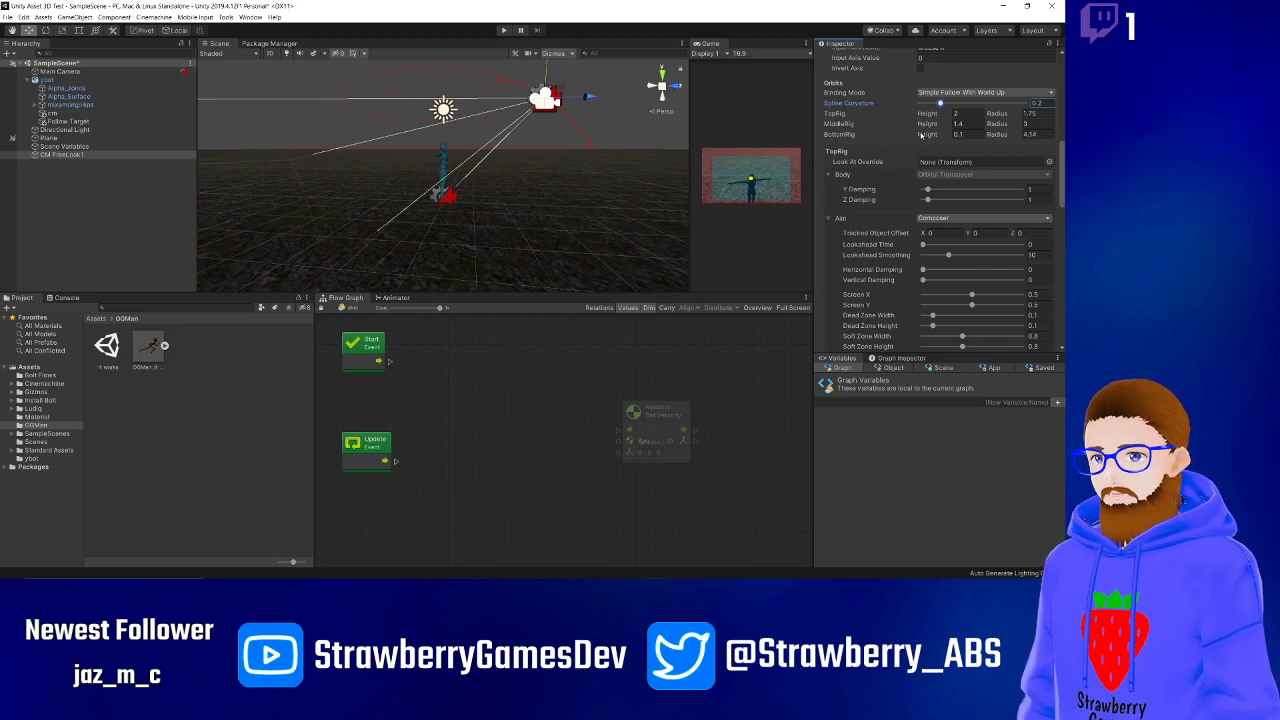
- Set the BottomRig orbit height to -1.2 and the MiddleRig orbit height to -0.2
left_click_drag(921, 134, 912, 137)
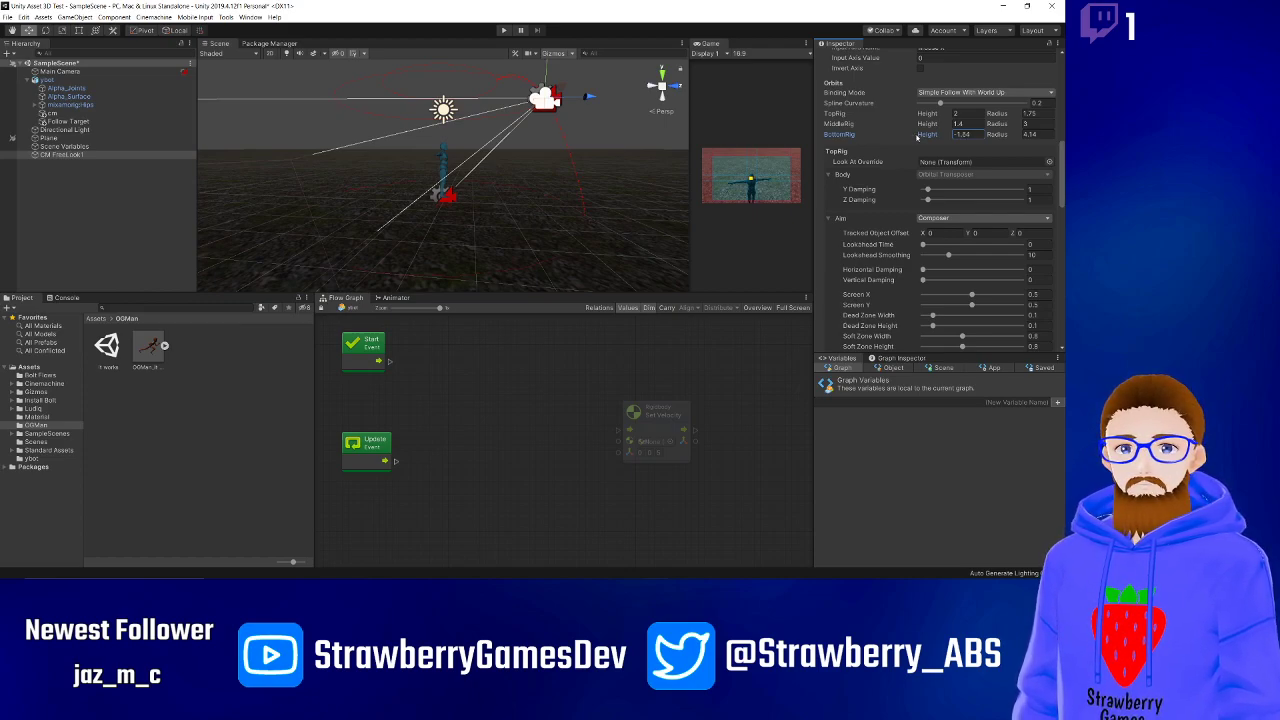
left_click_drag(917, 138, 919, 137)
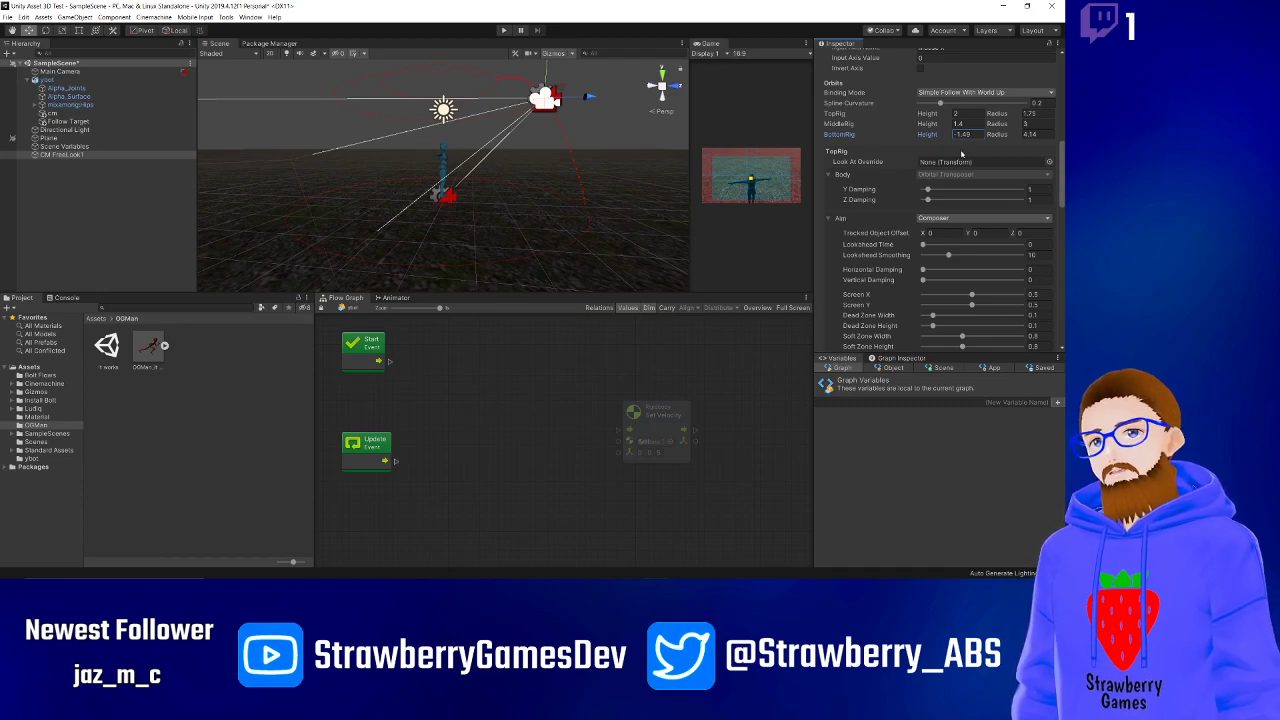
left_click(962, 134)
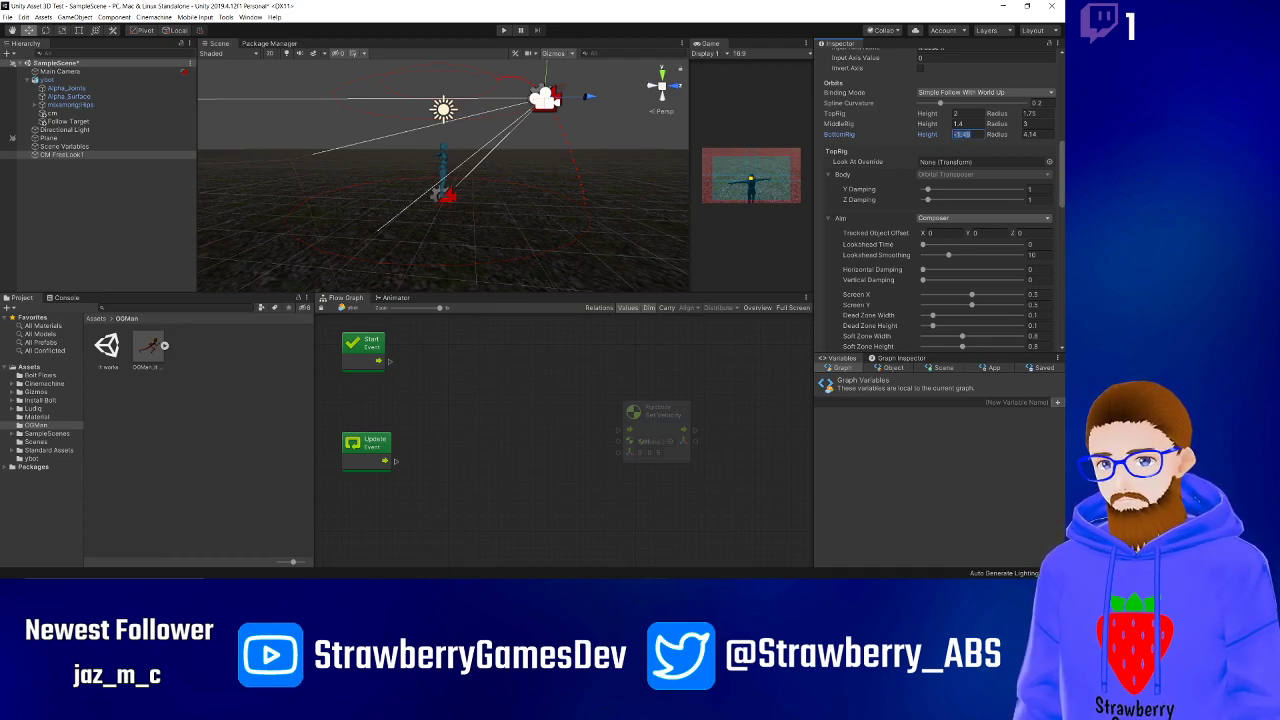
type("-0")
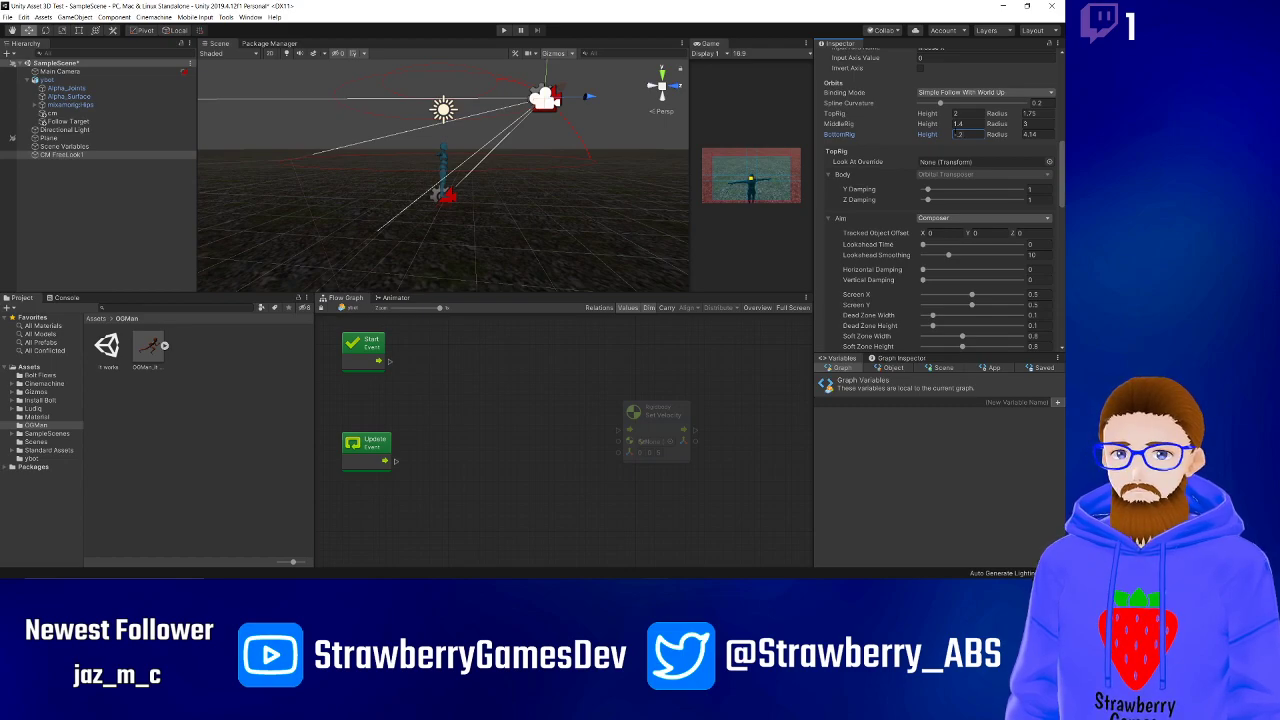
type(".2")
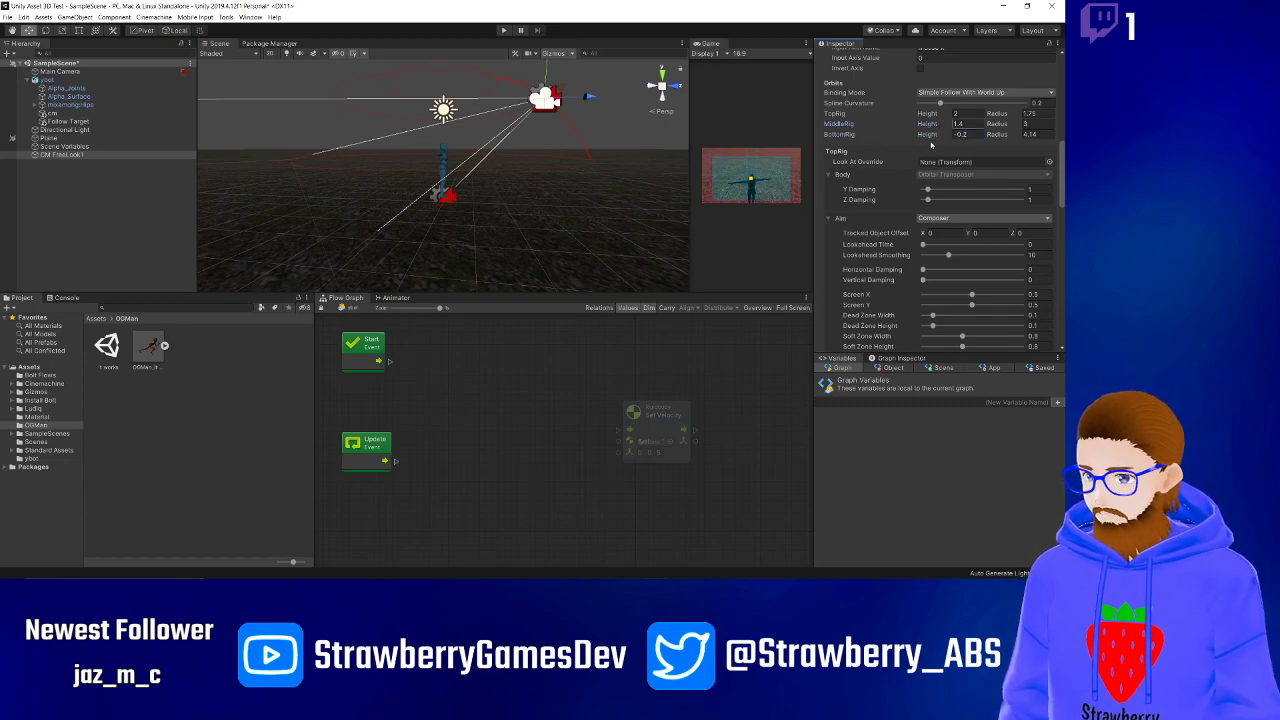
left_click(966, 134)
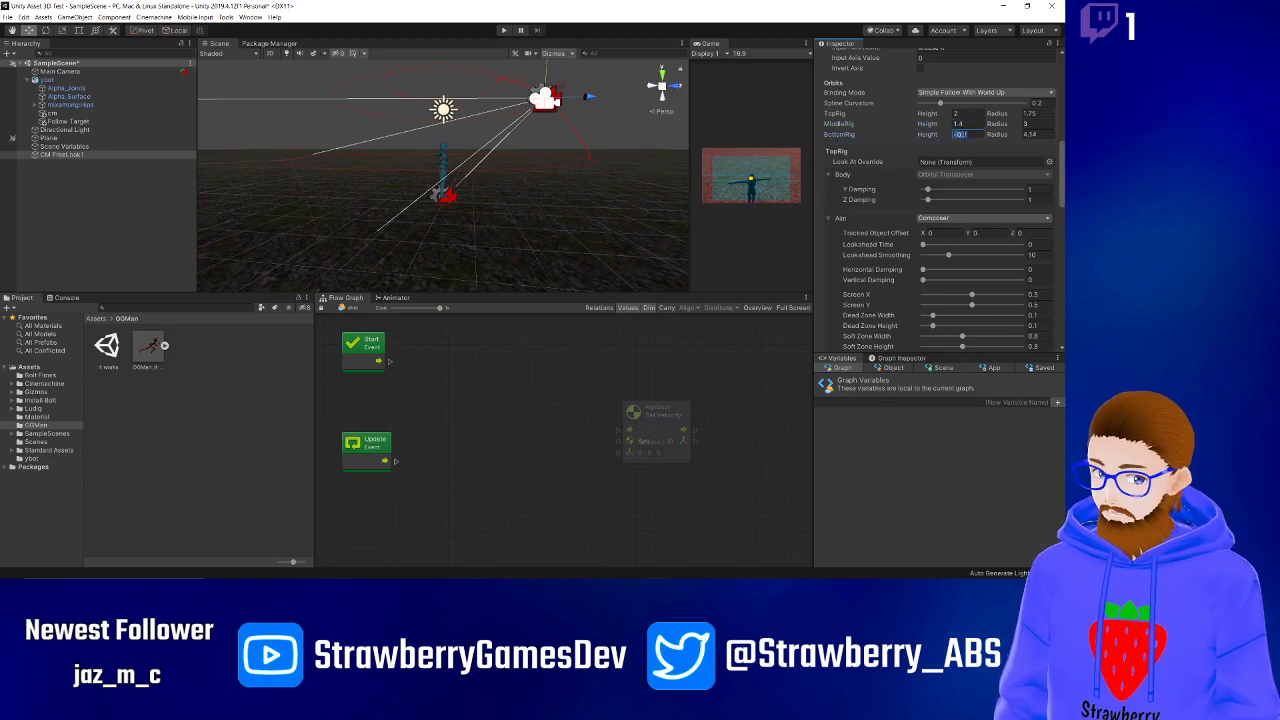
type("-1")
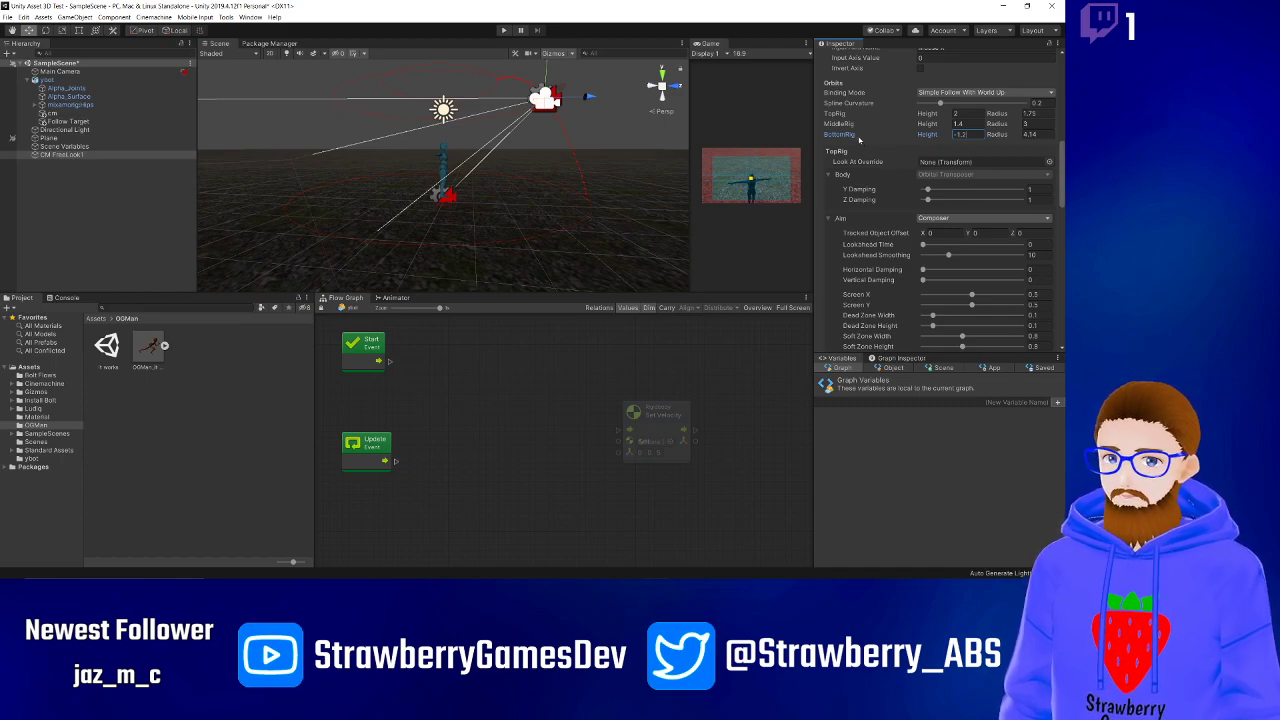
left_click(958, 123)
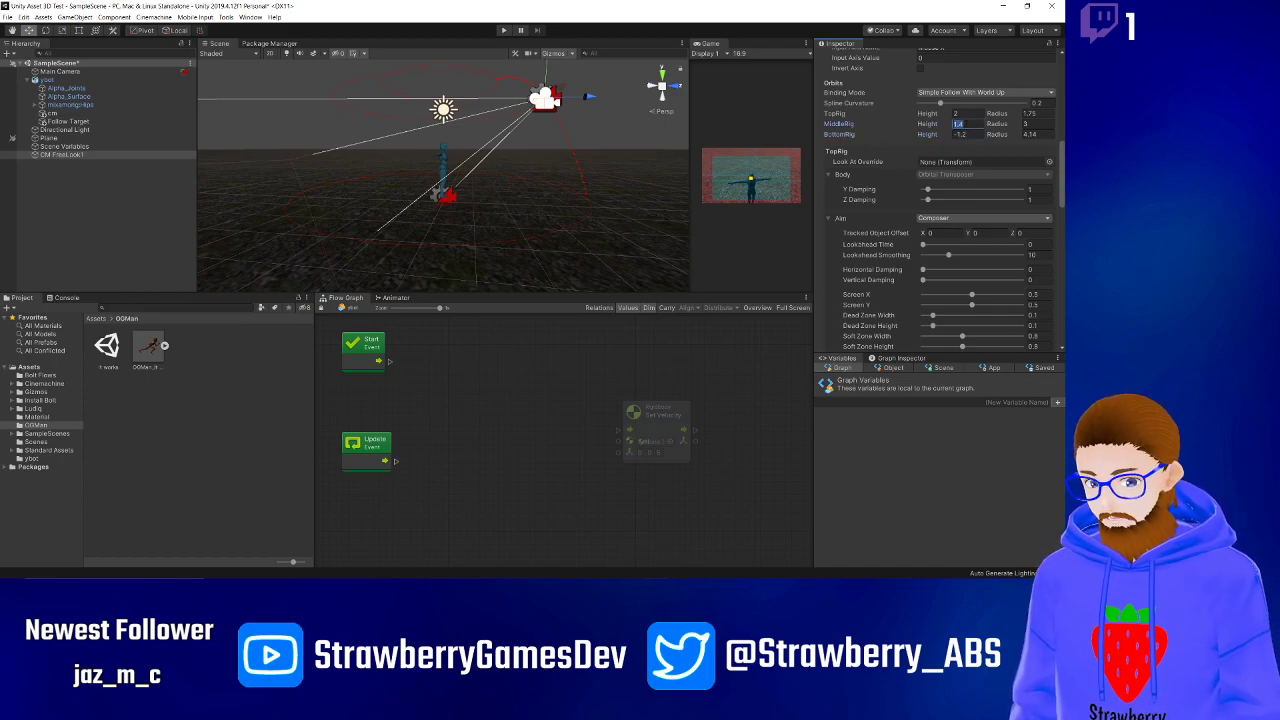
type("-2")
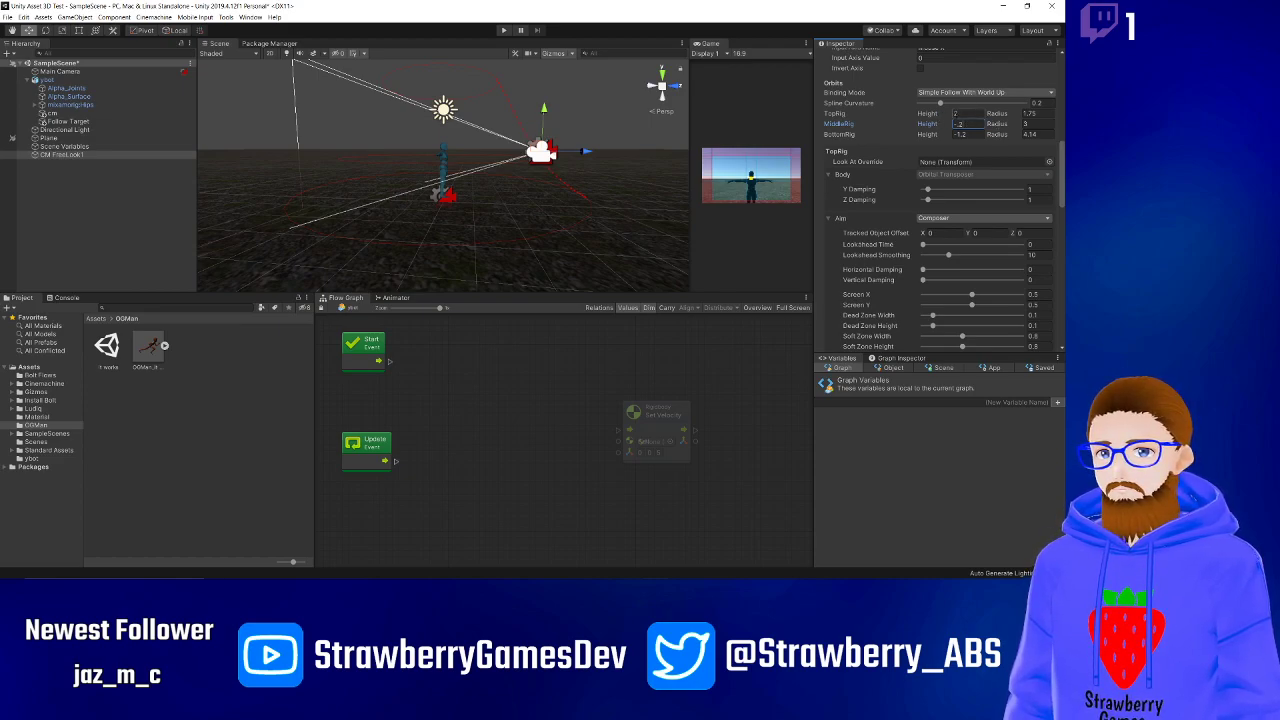
- Set the TopRig orbit height to 1 and reduce the BottomRig orbit radius to 2.71
left_click(959, 114)
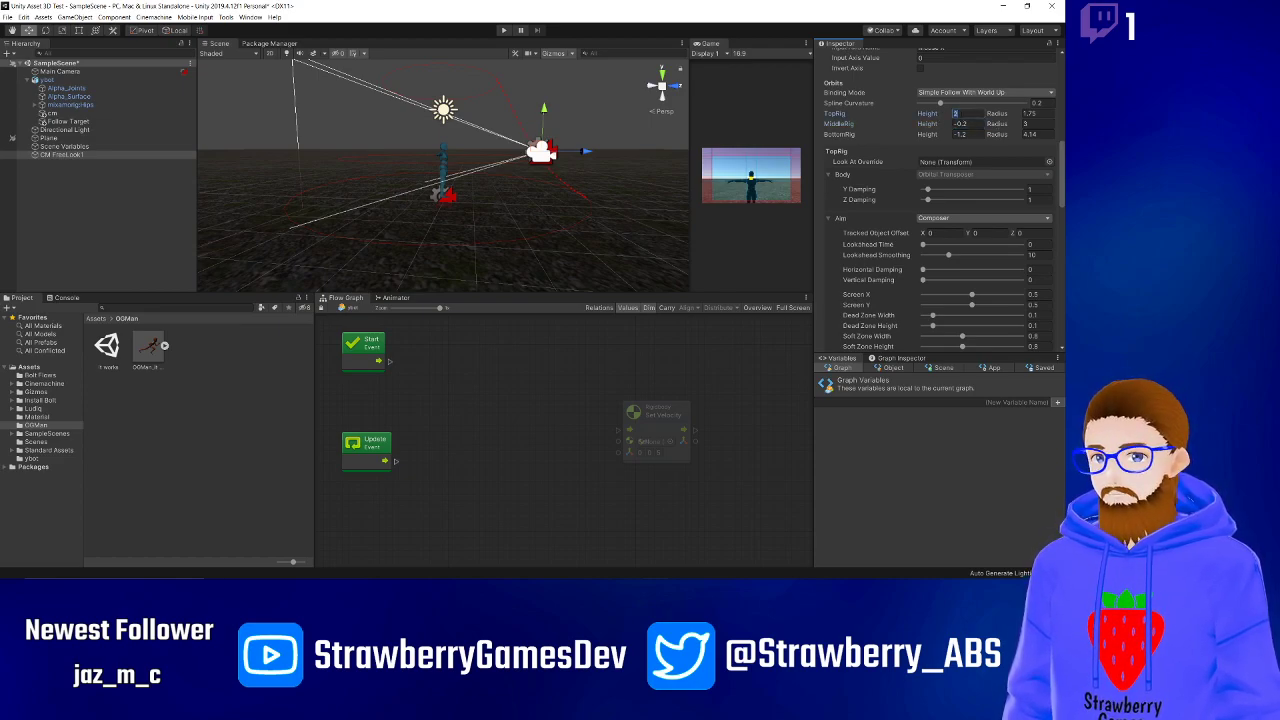
type("1")
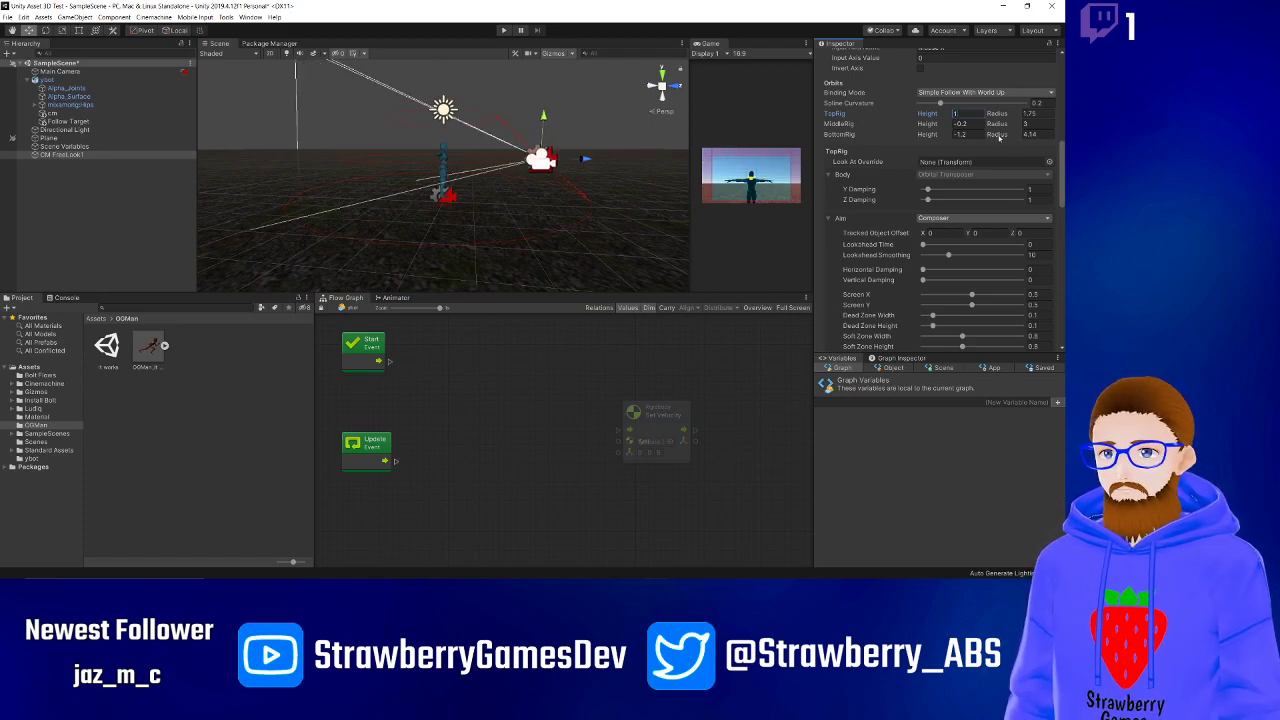
left_click_drag(998, 137, 976, 141)
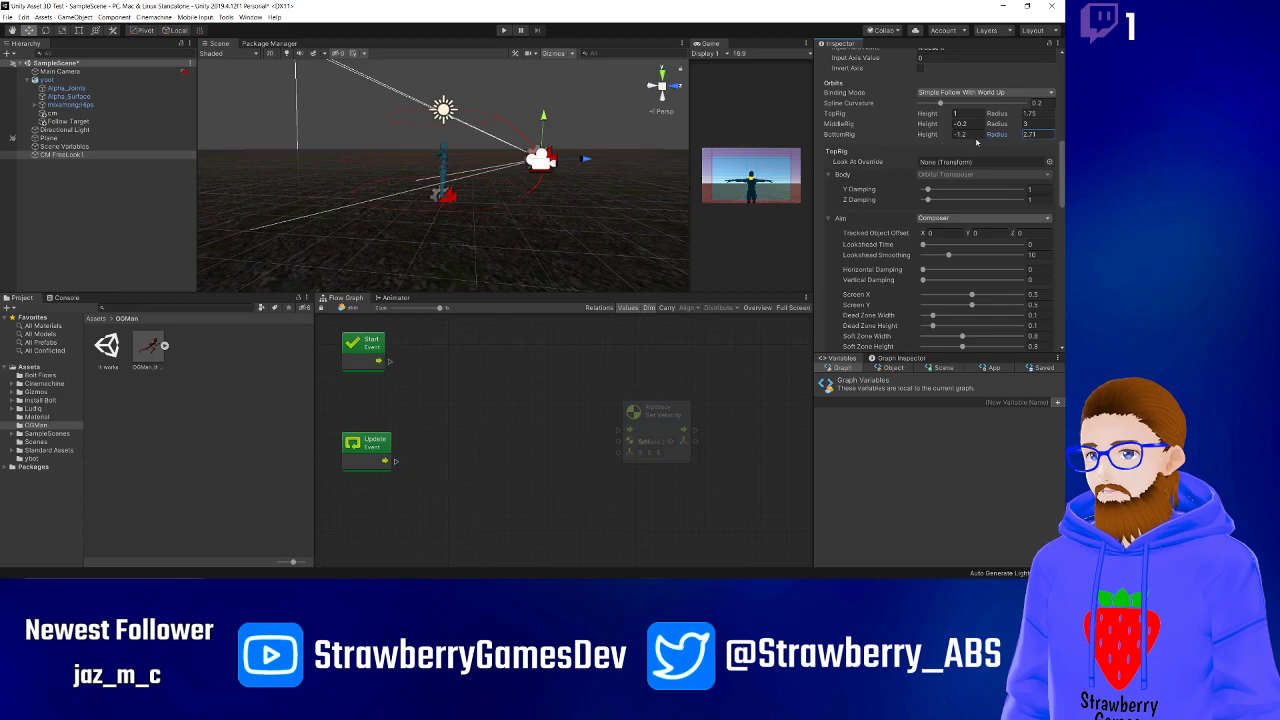
- Play the scene with an enlarged Game view to test the camera orbits around the character, and stop playback
left_click(503, 30)
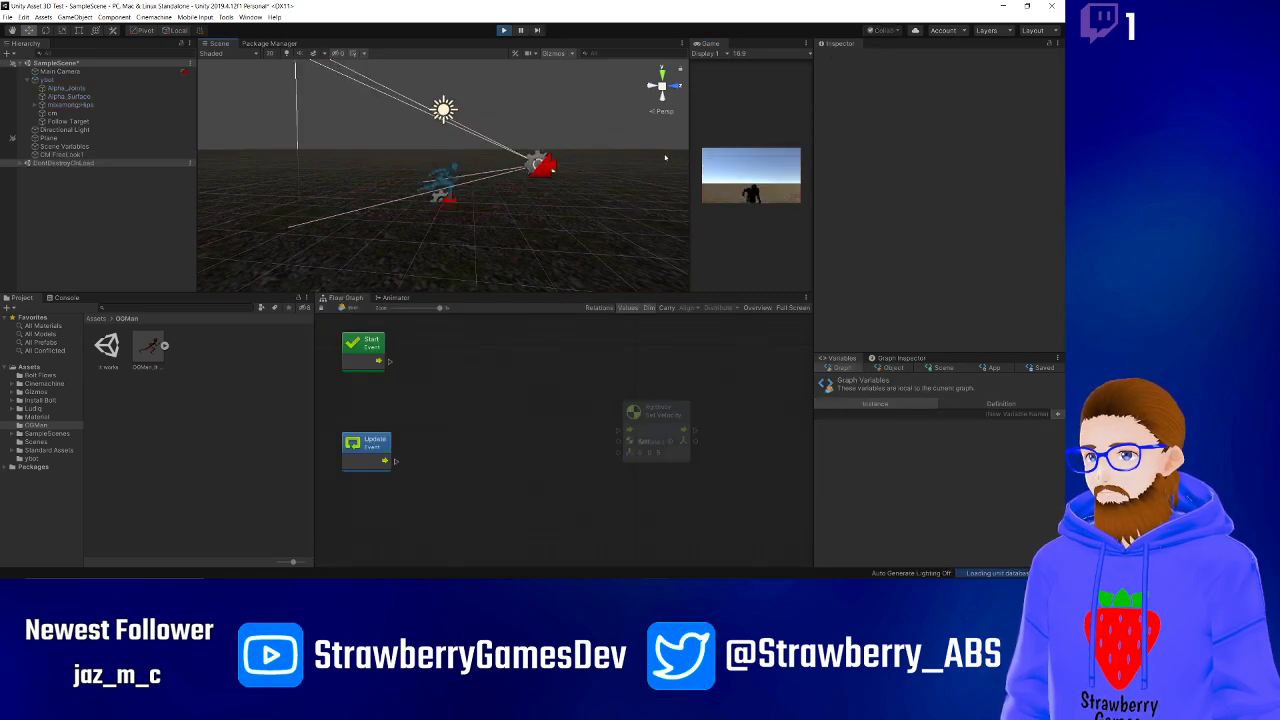
left_click_drag(689, 165, 417, 170)
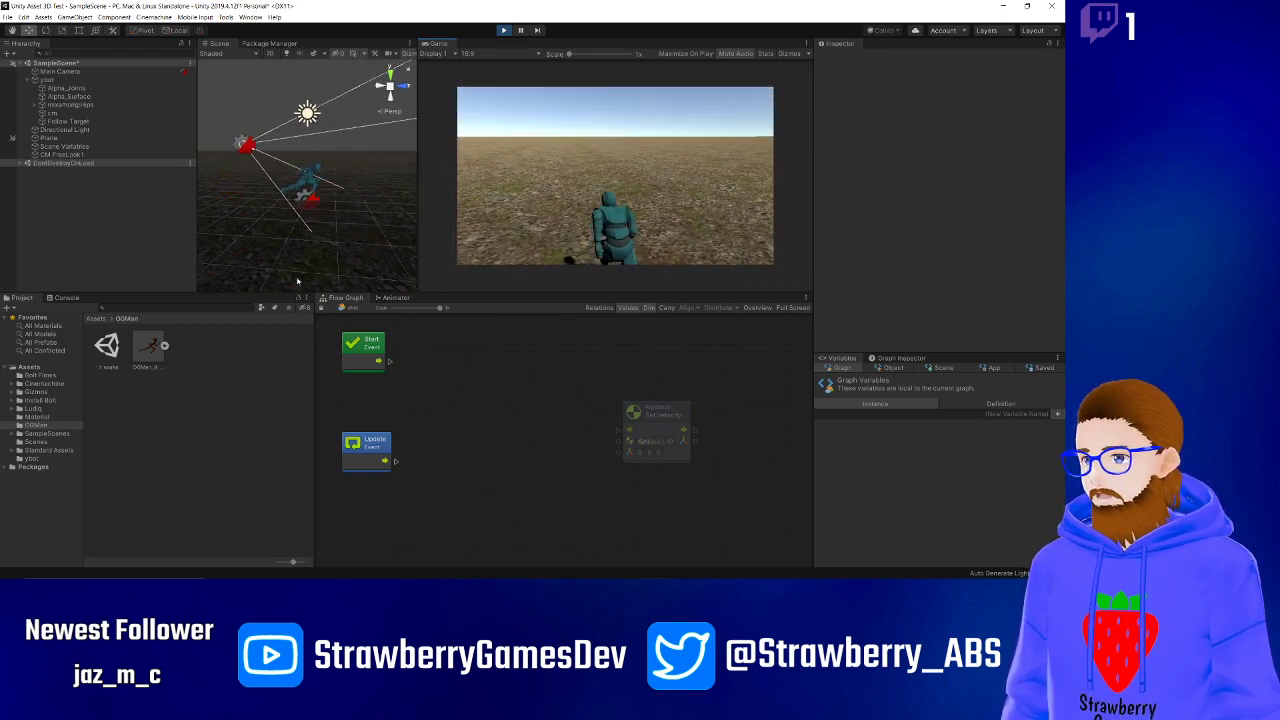
key("w")
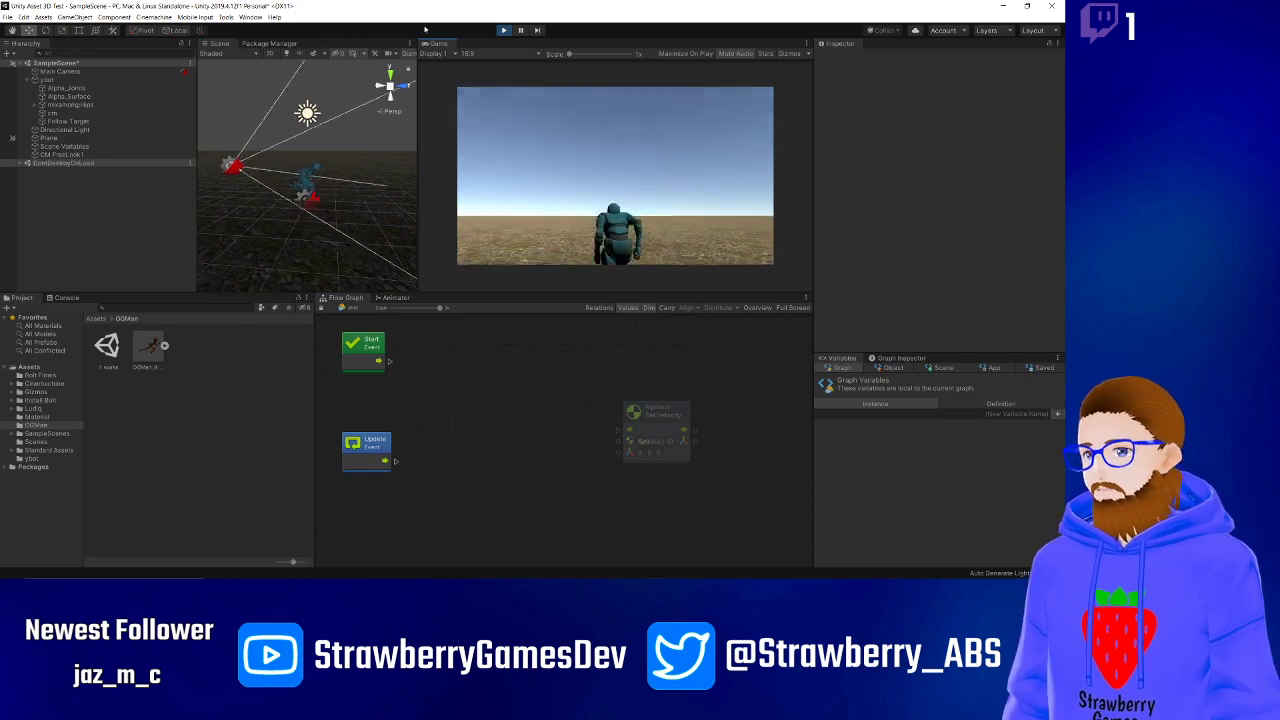
left_click(503, 30)
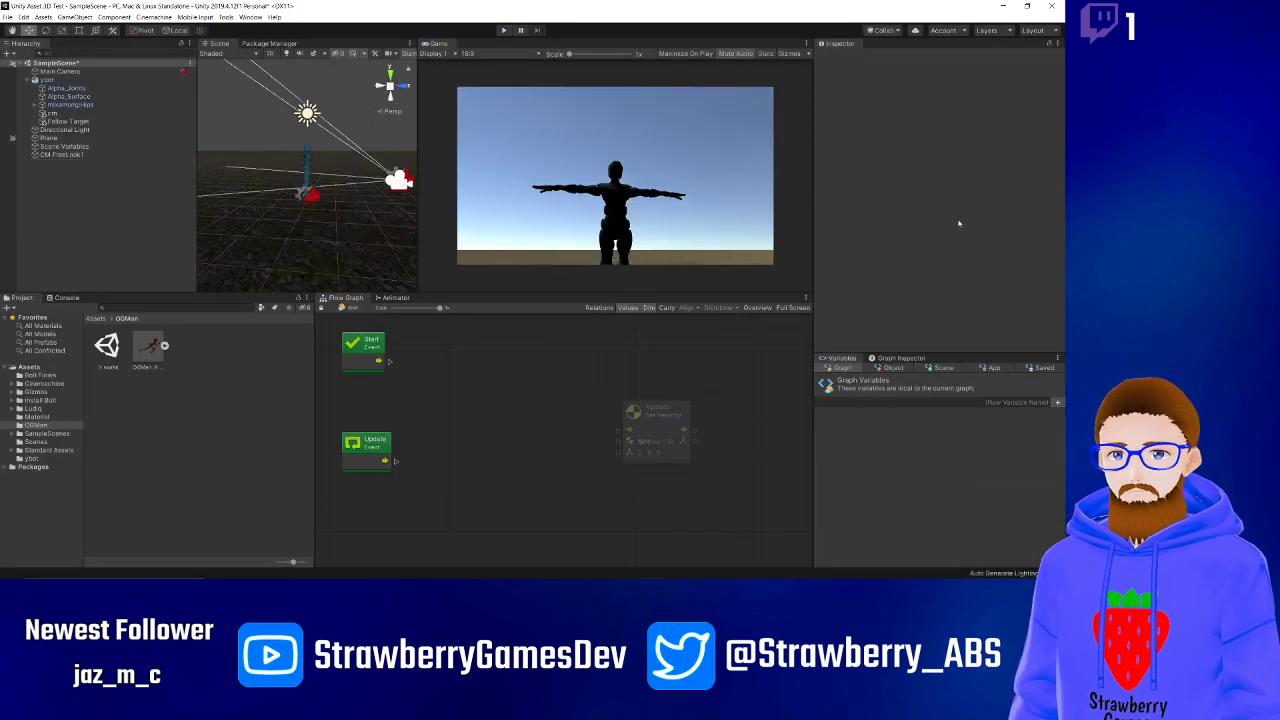
- Play the scene with the CM FreeLook1 camera selected and set its MiddleRig orbit height to -0.14
left_click(60, 155)
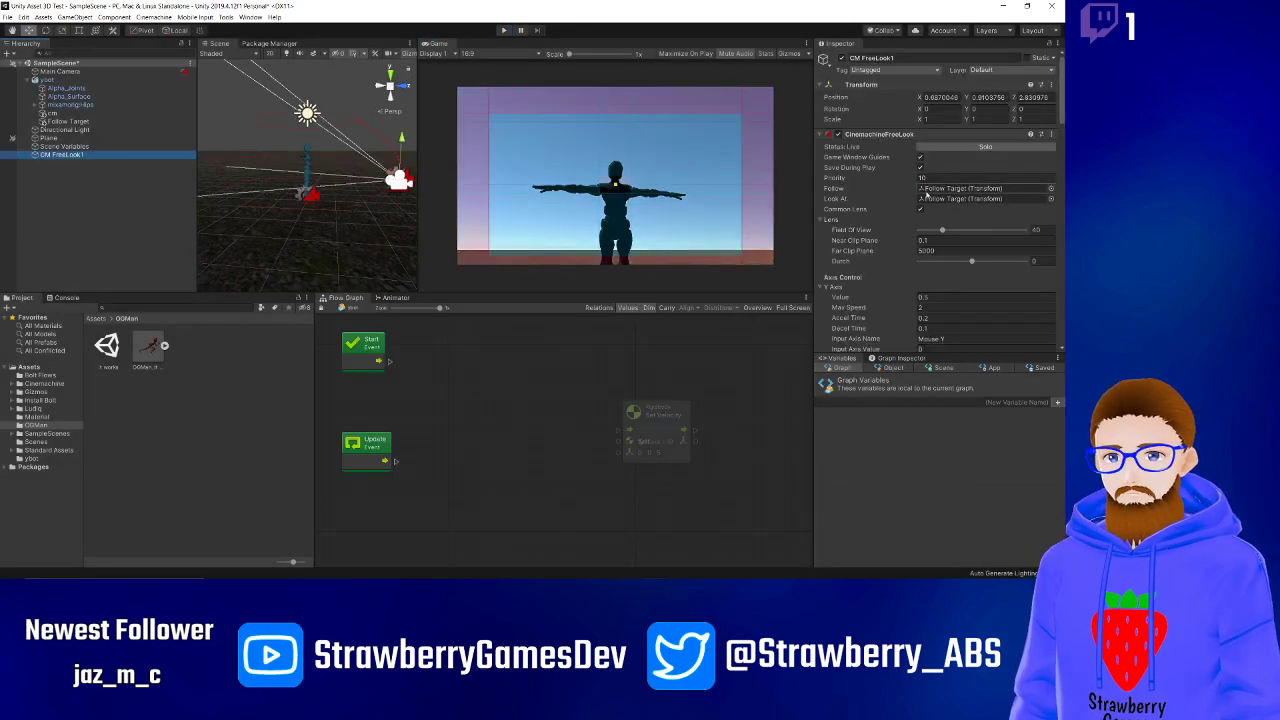
scroll(908, 237, "down", 5)
scroll(908, 237, "up", 6)
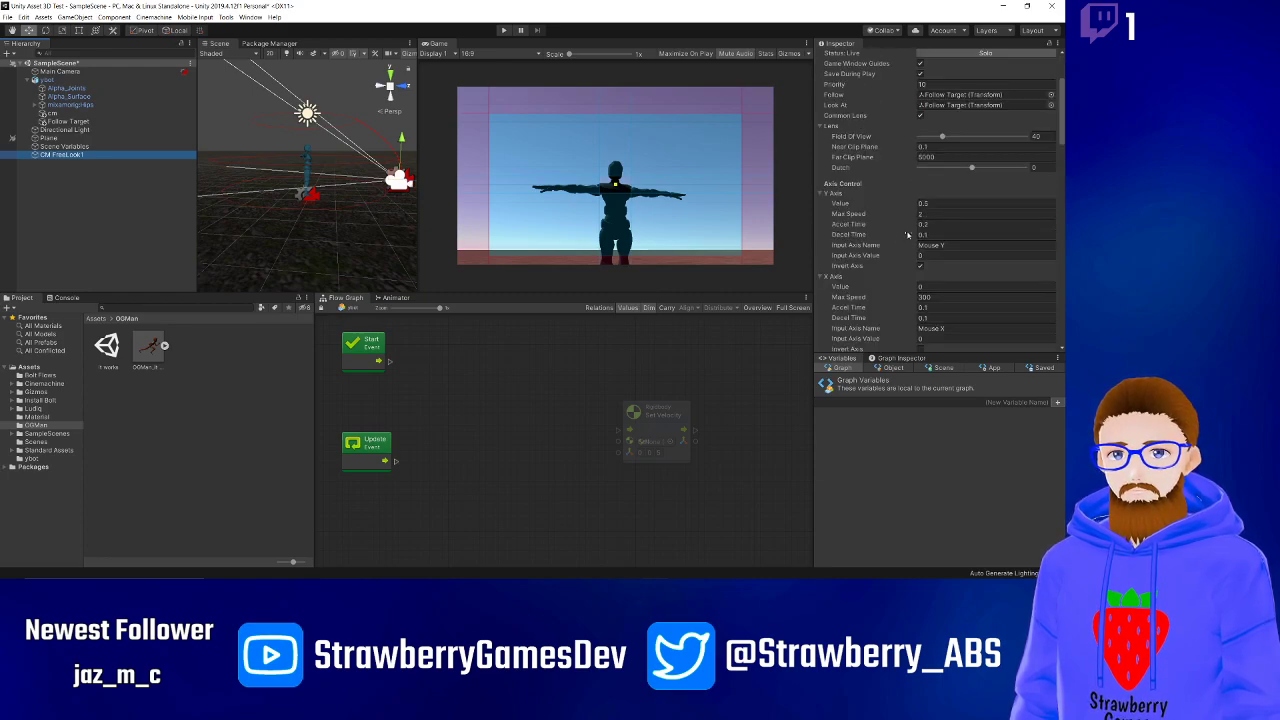
left_click(503, 30)
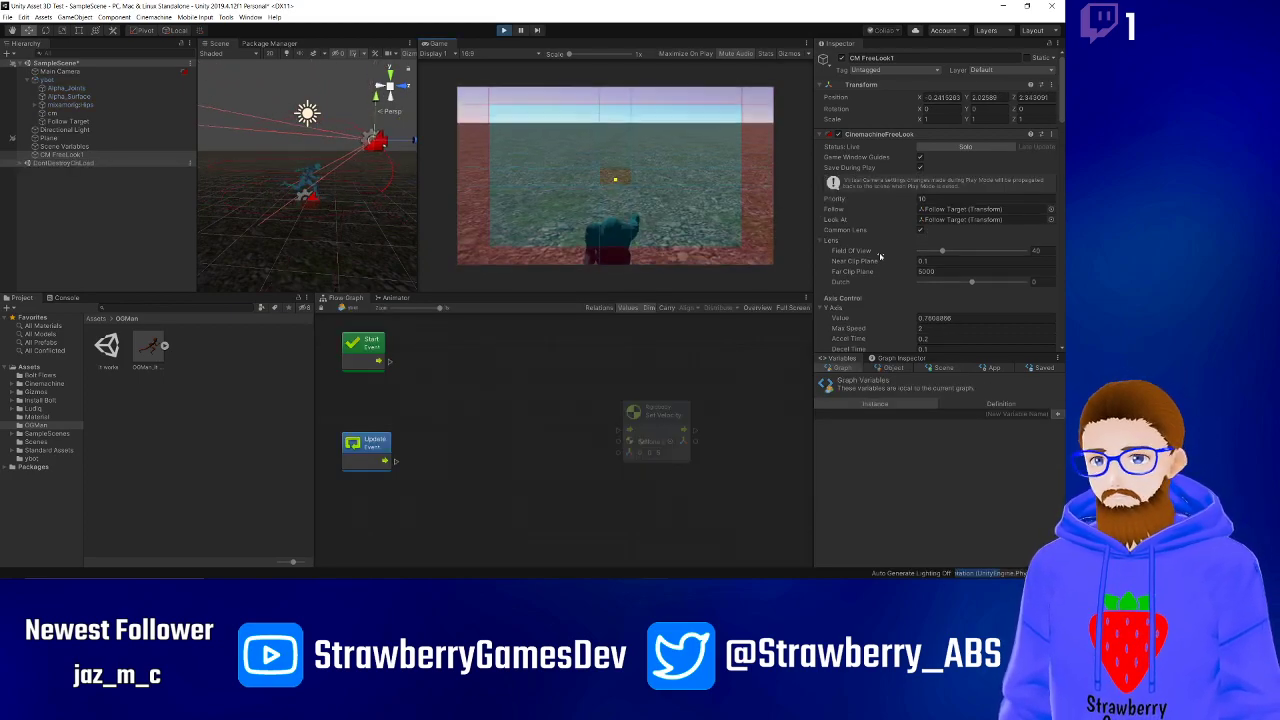
scroll(879, 257, "down", 8)
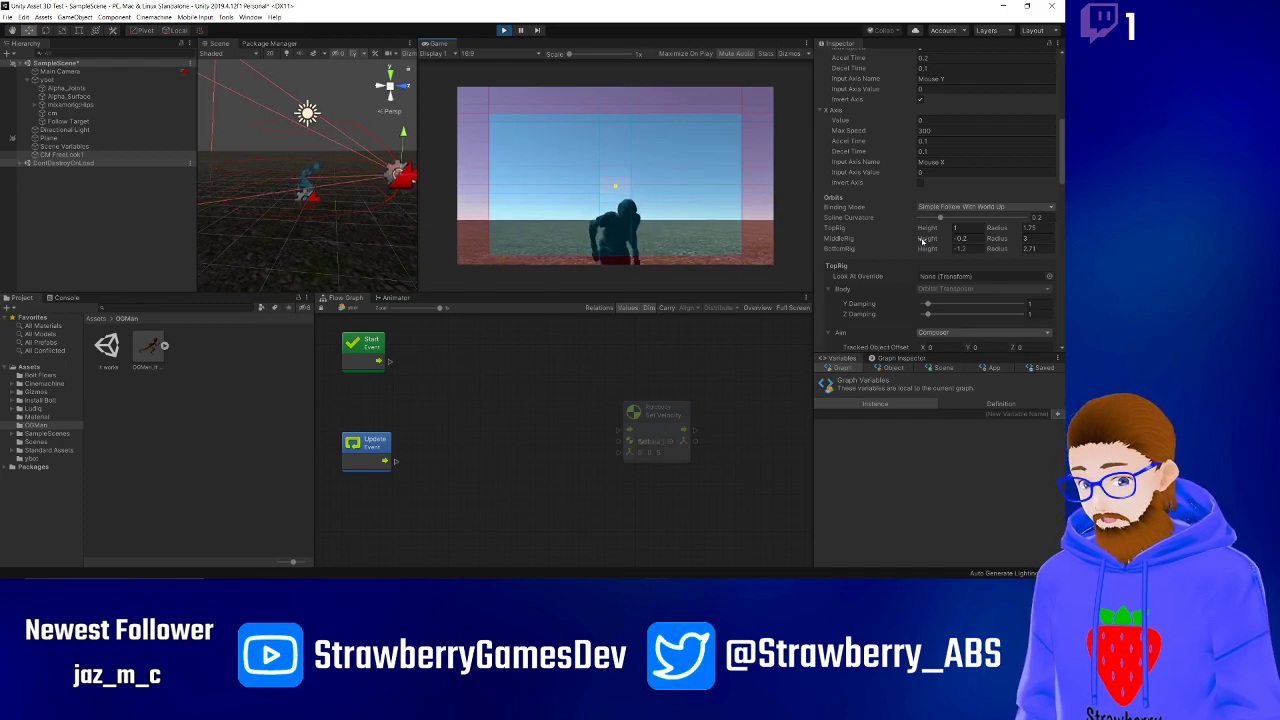
left_click_drag(921, 240, 921, 242)
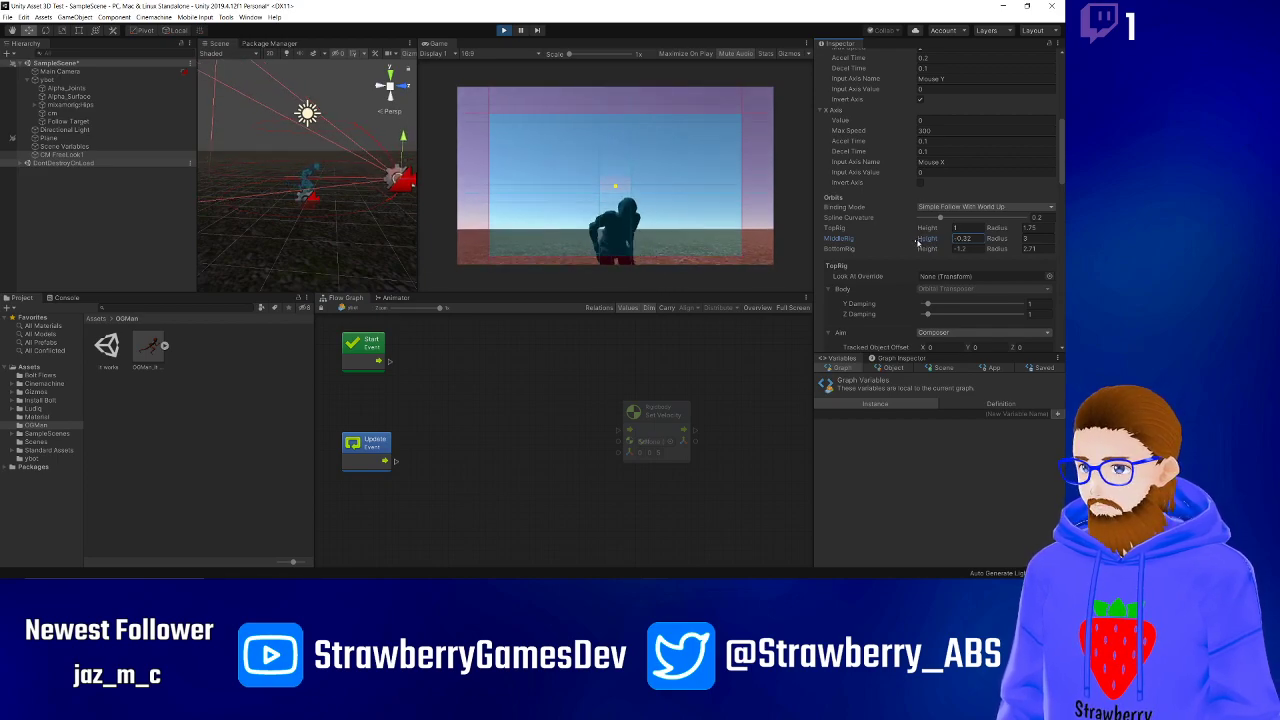
- Widen the FreeLook camera's lens by setting its Field Of View to 60
scroll(881, 236, "up", 3)
scroll(881, 236, "up", 2)
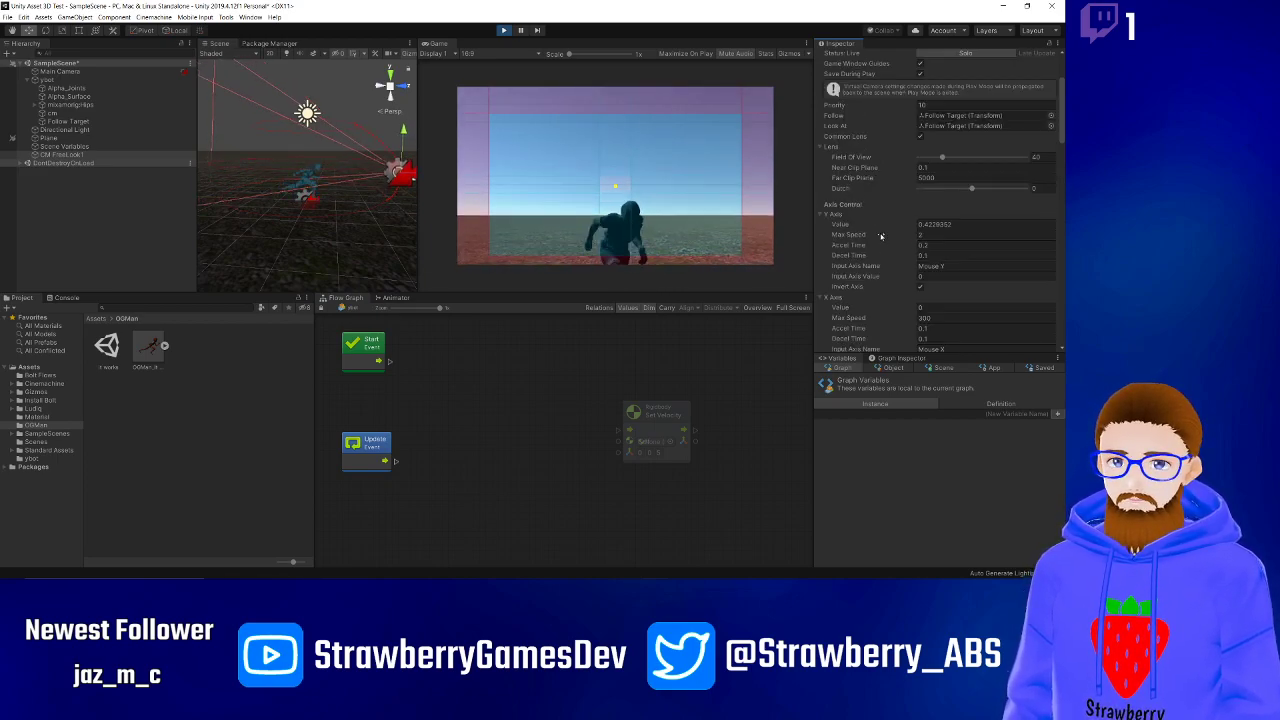
left_click_drag(943, 158, 959, 158)
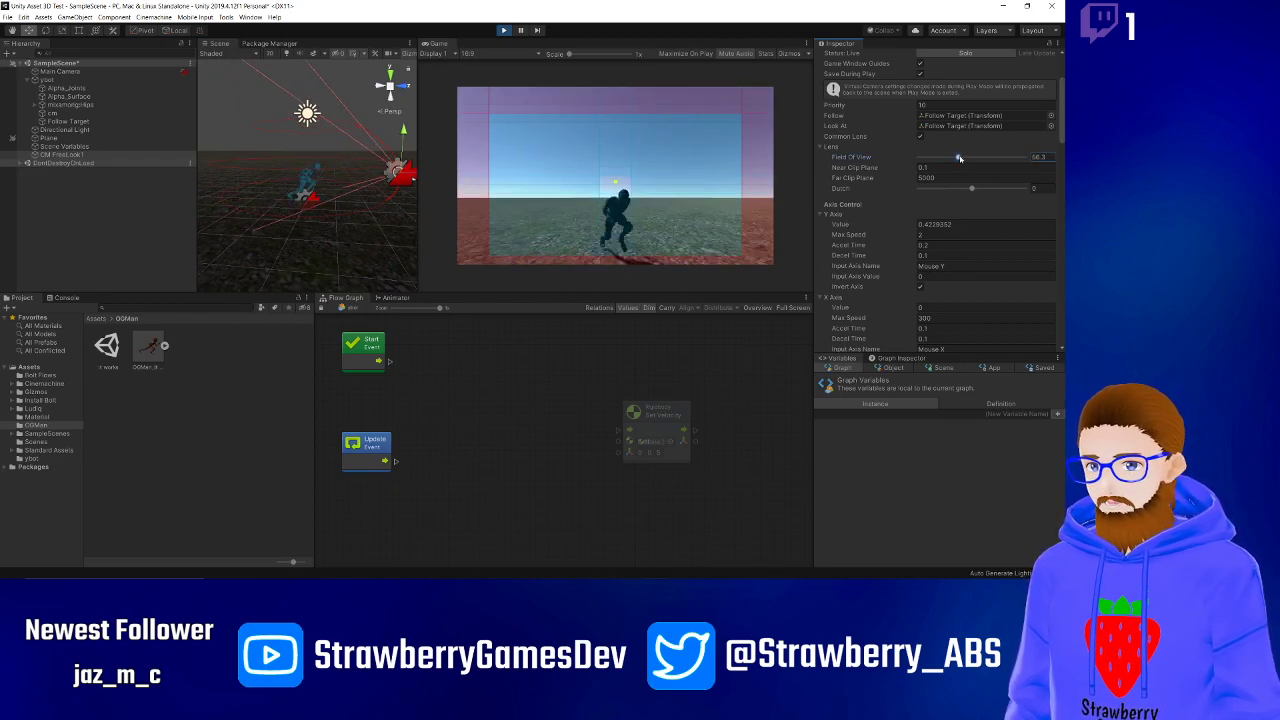
left_click_drag(959, 158, 955, 158)
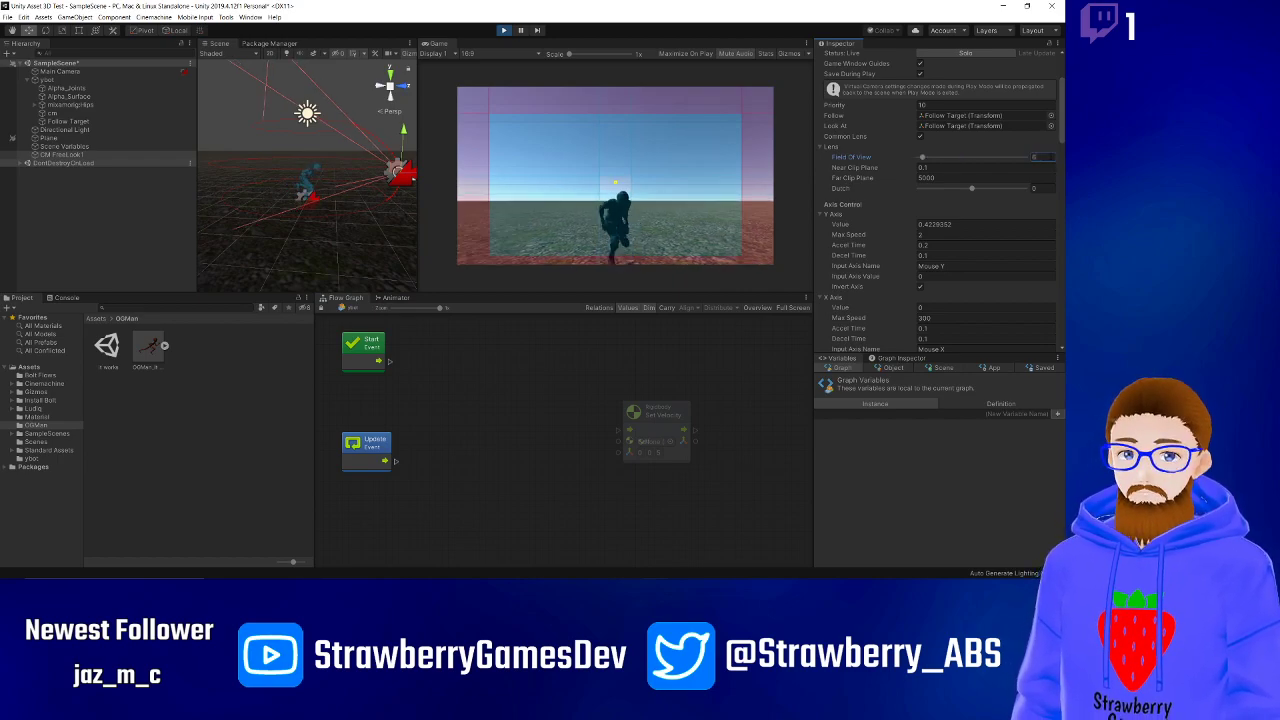
type("0")
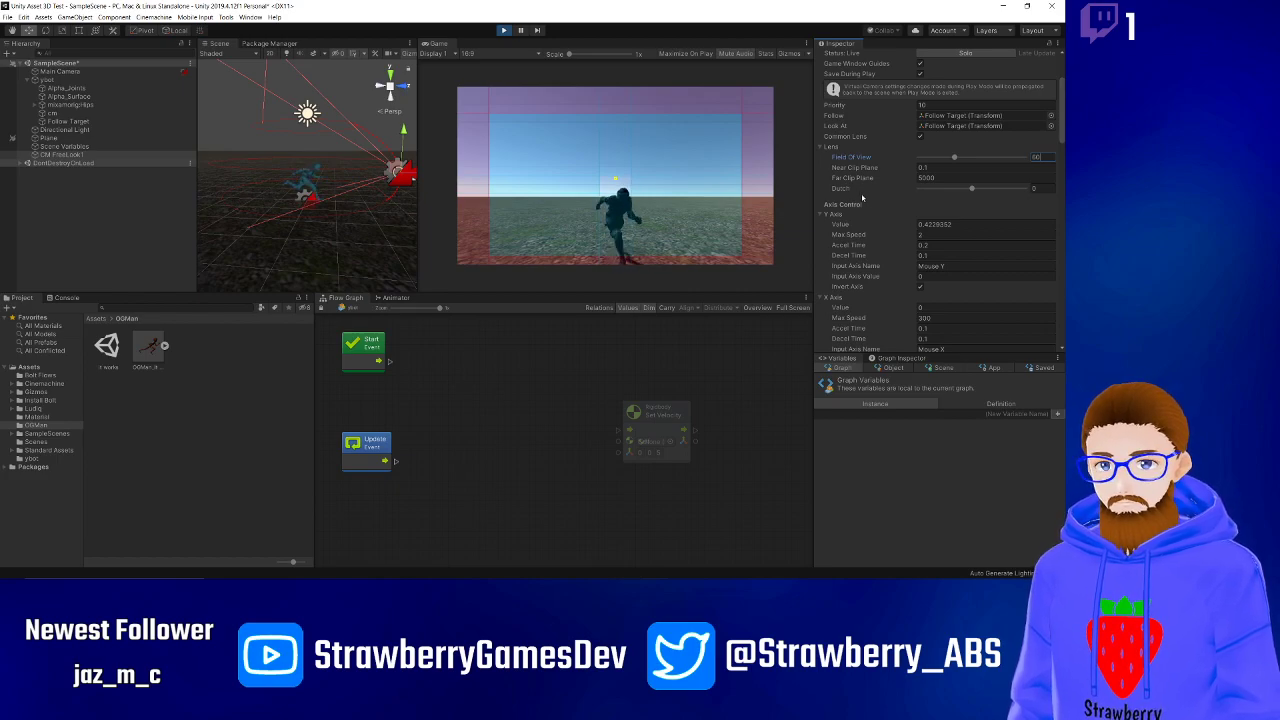
- Vary the camera's Y Axis Value and orbit around the running character in the Game view to check the framing
scroll(860, 220, "down", 3)
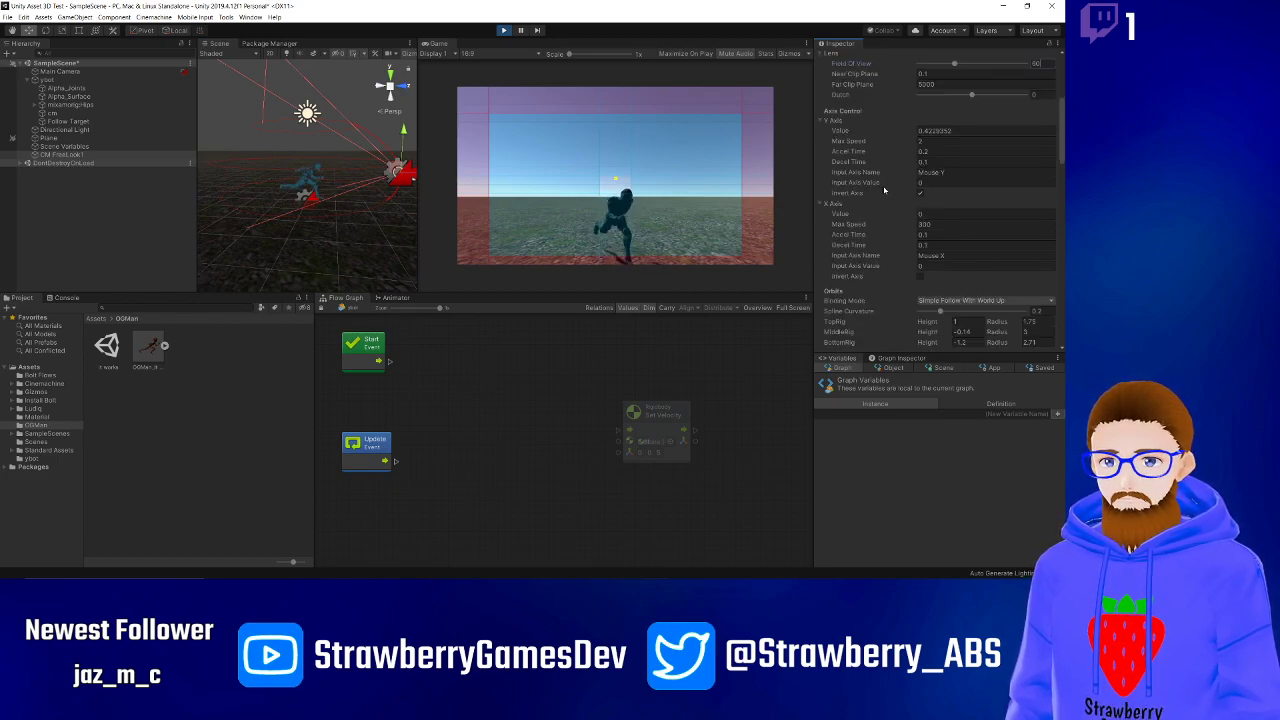
left_click_drag(842, 131, 800, 195)
left_click(755, 220)
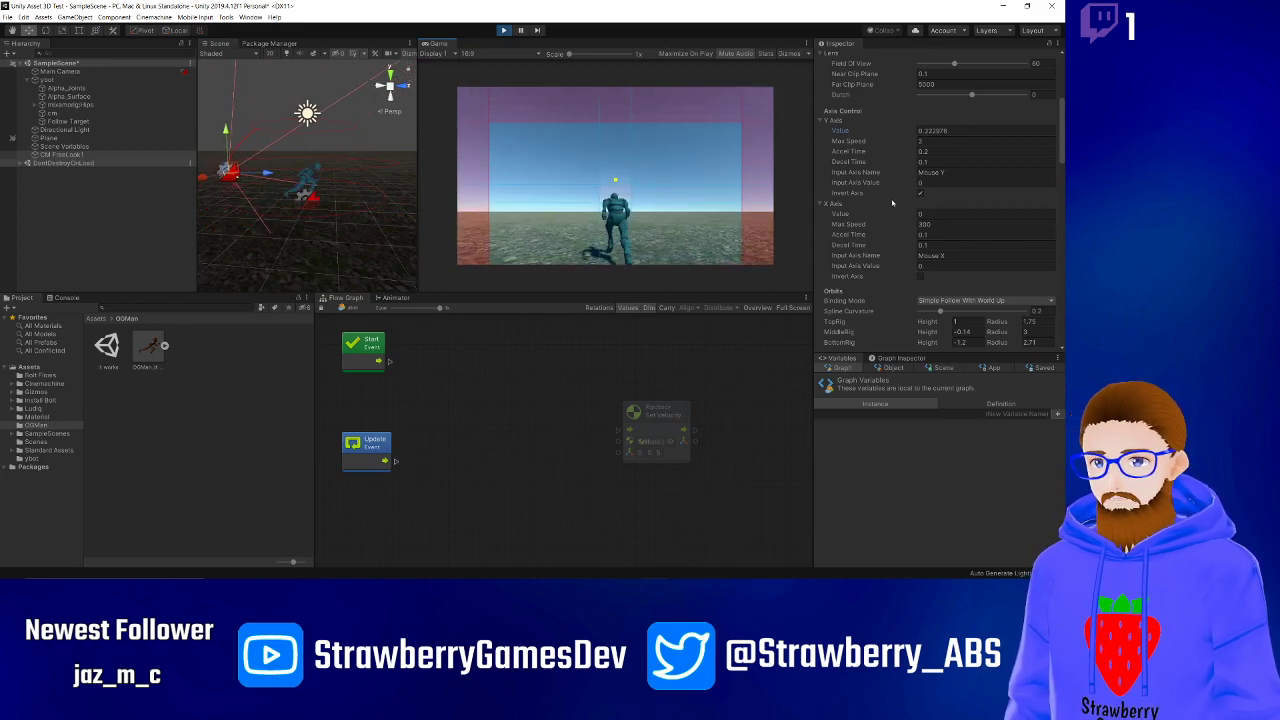
scroll(905, 215, "down", 3)
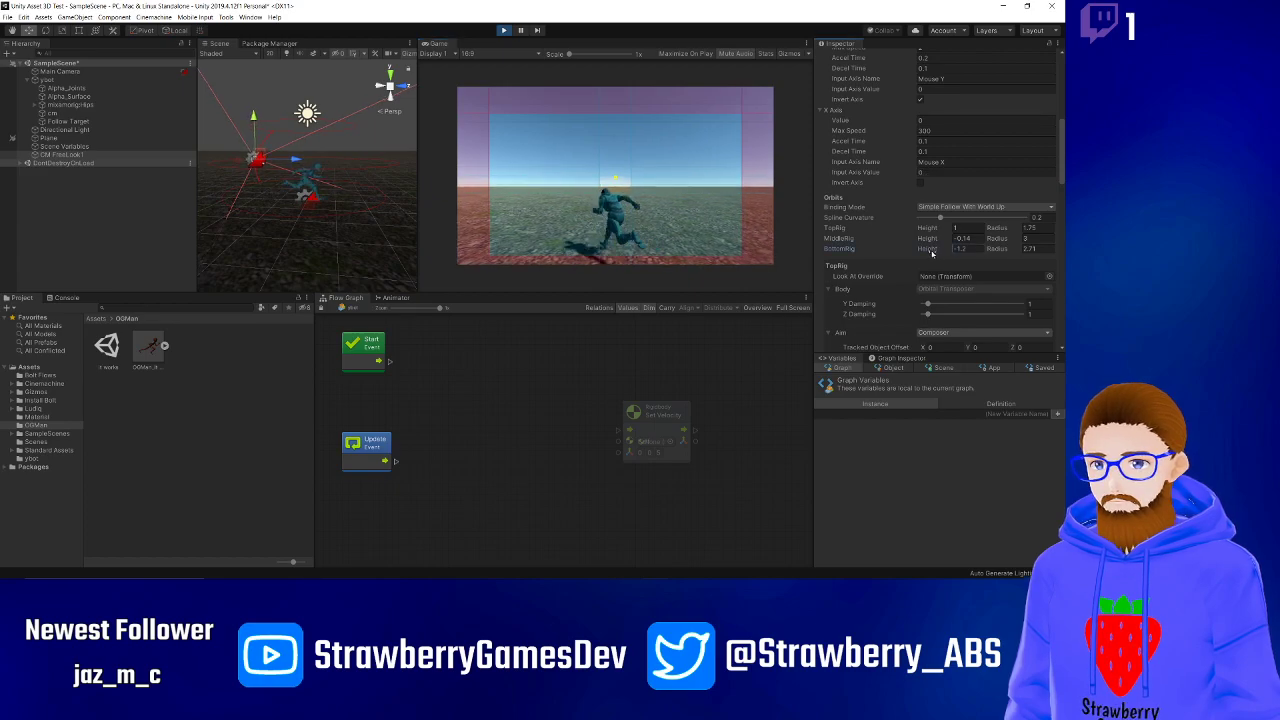